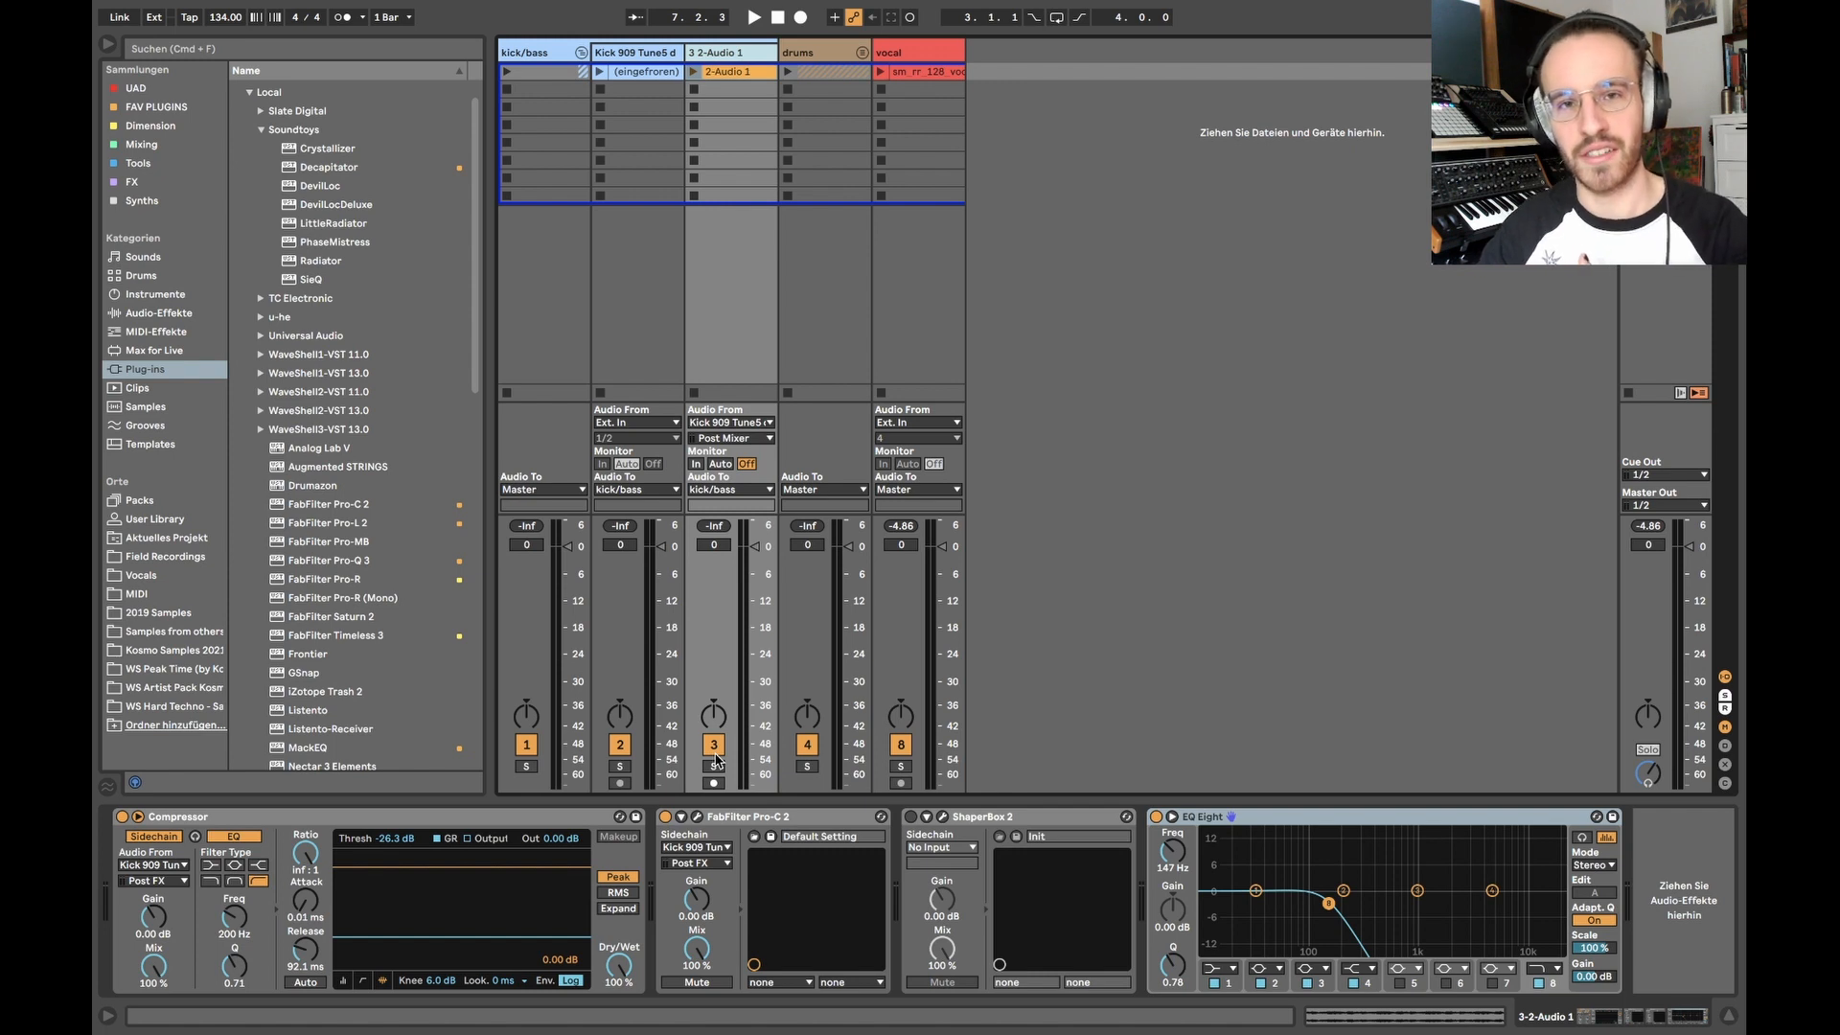
- Solo the 2-Audio 1 bass track and play its clip on its own
left_click(290, 817)
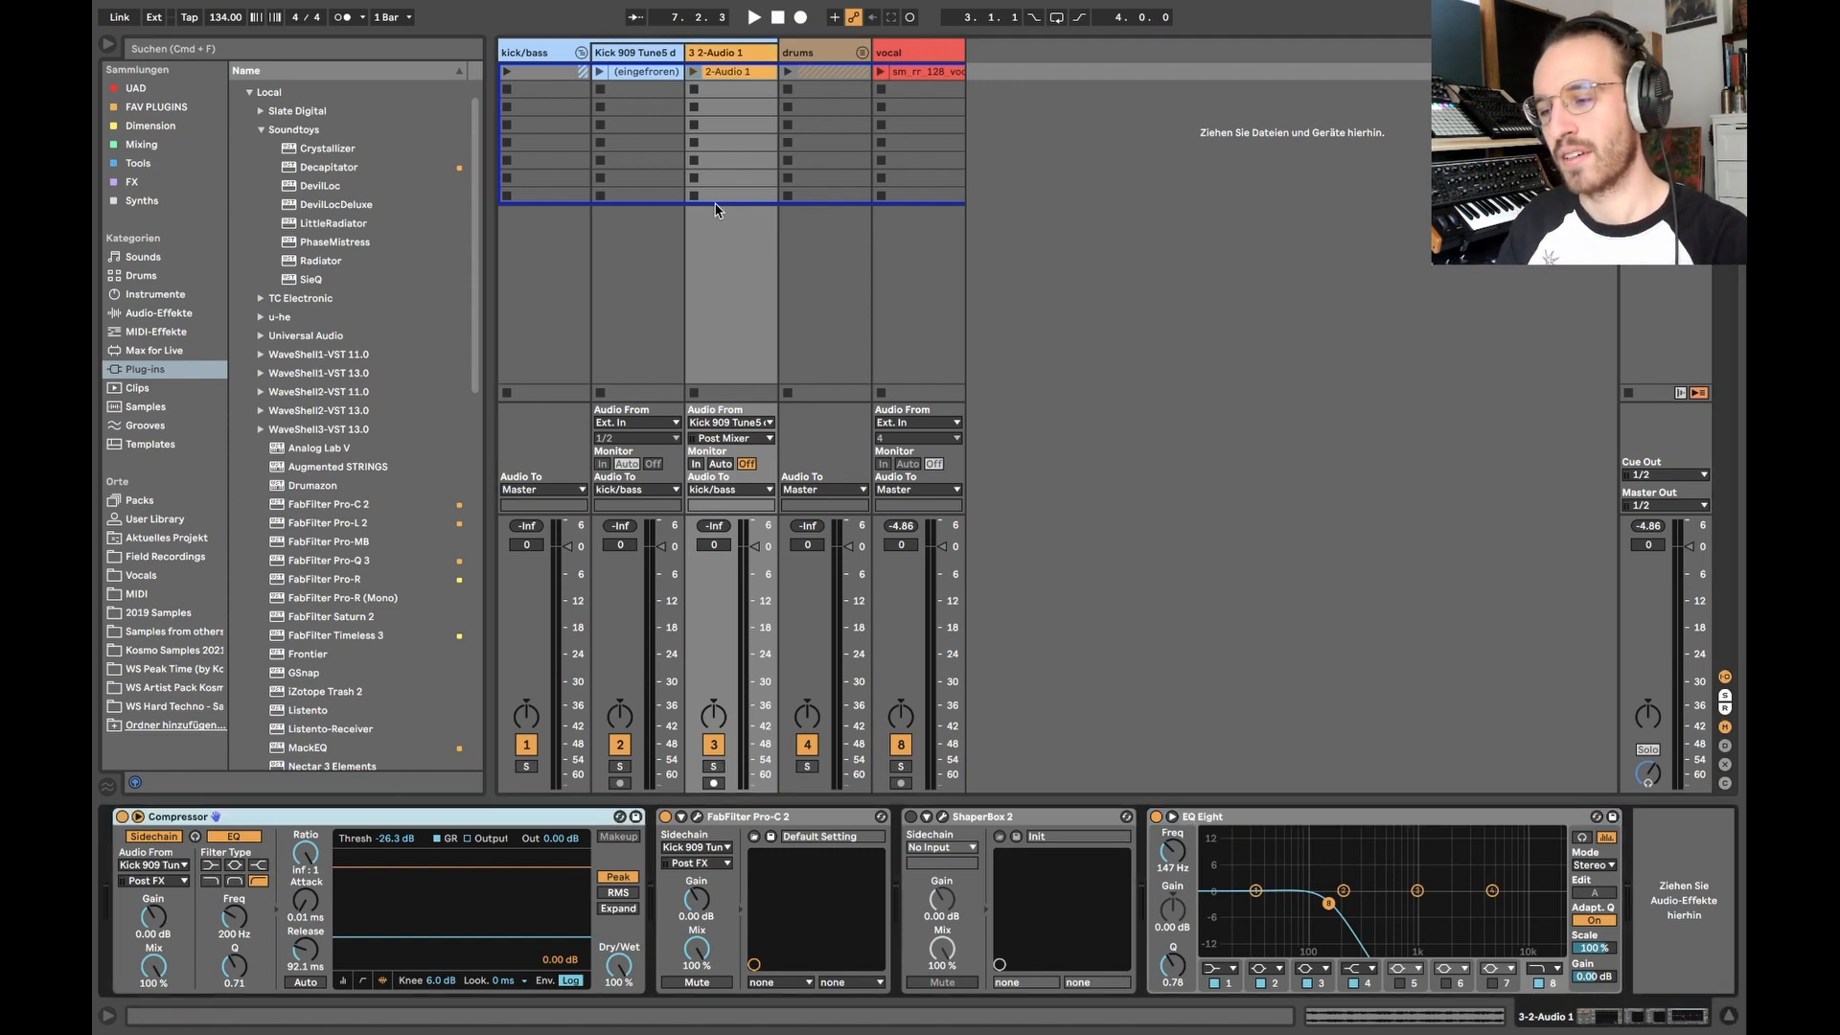
left_click(727, 51)
key("s")
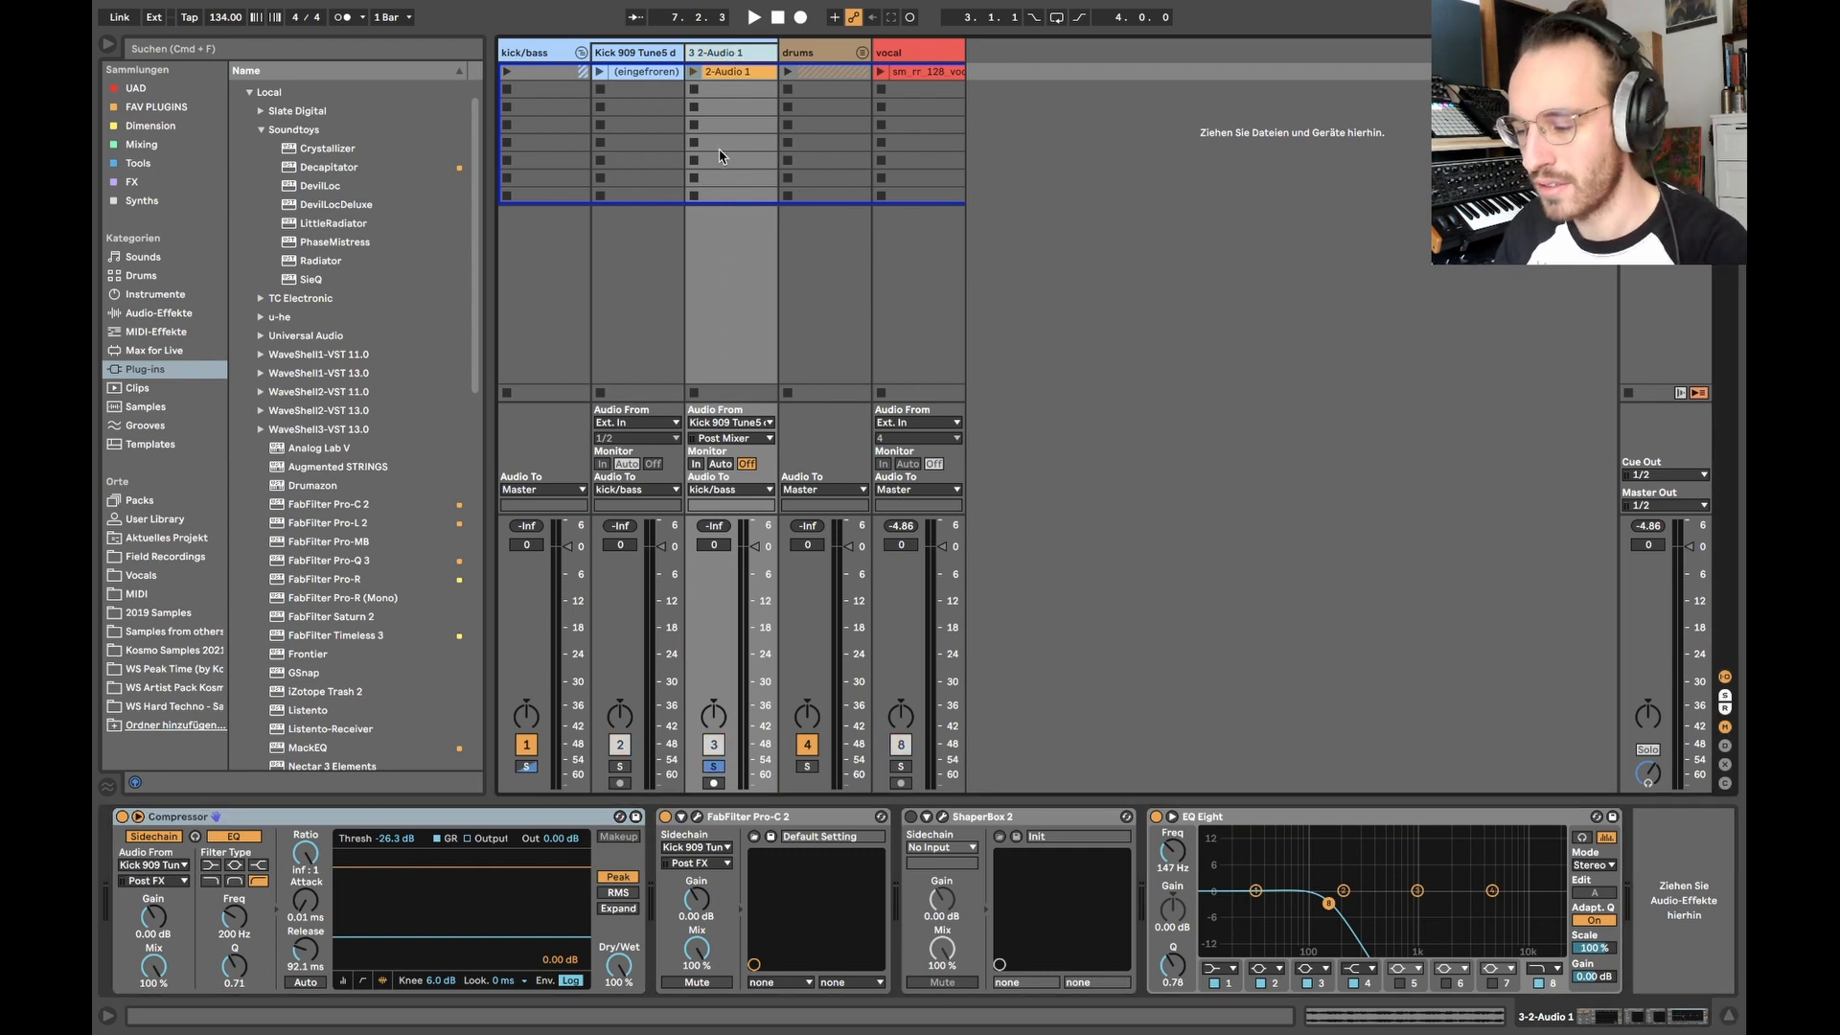
left_click(693, 73)
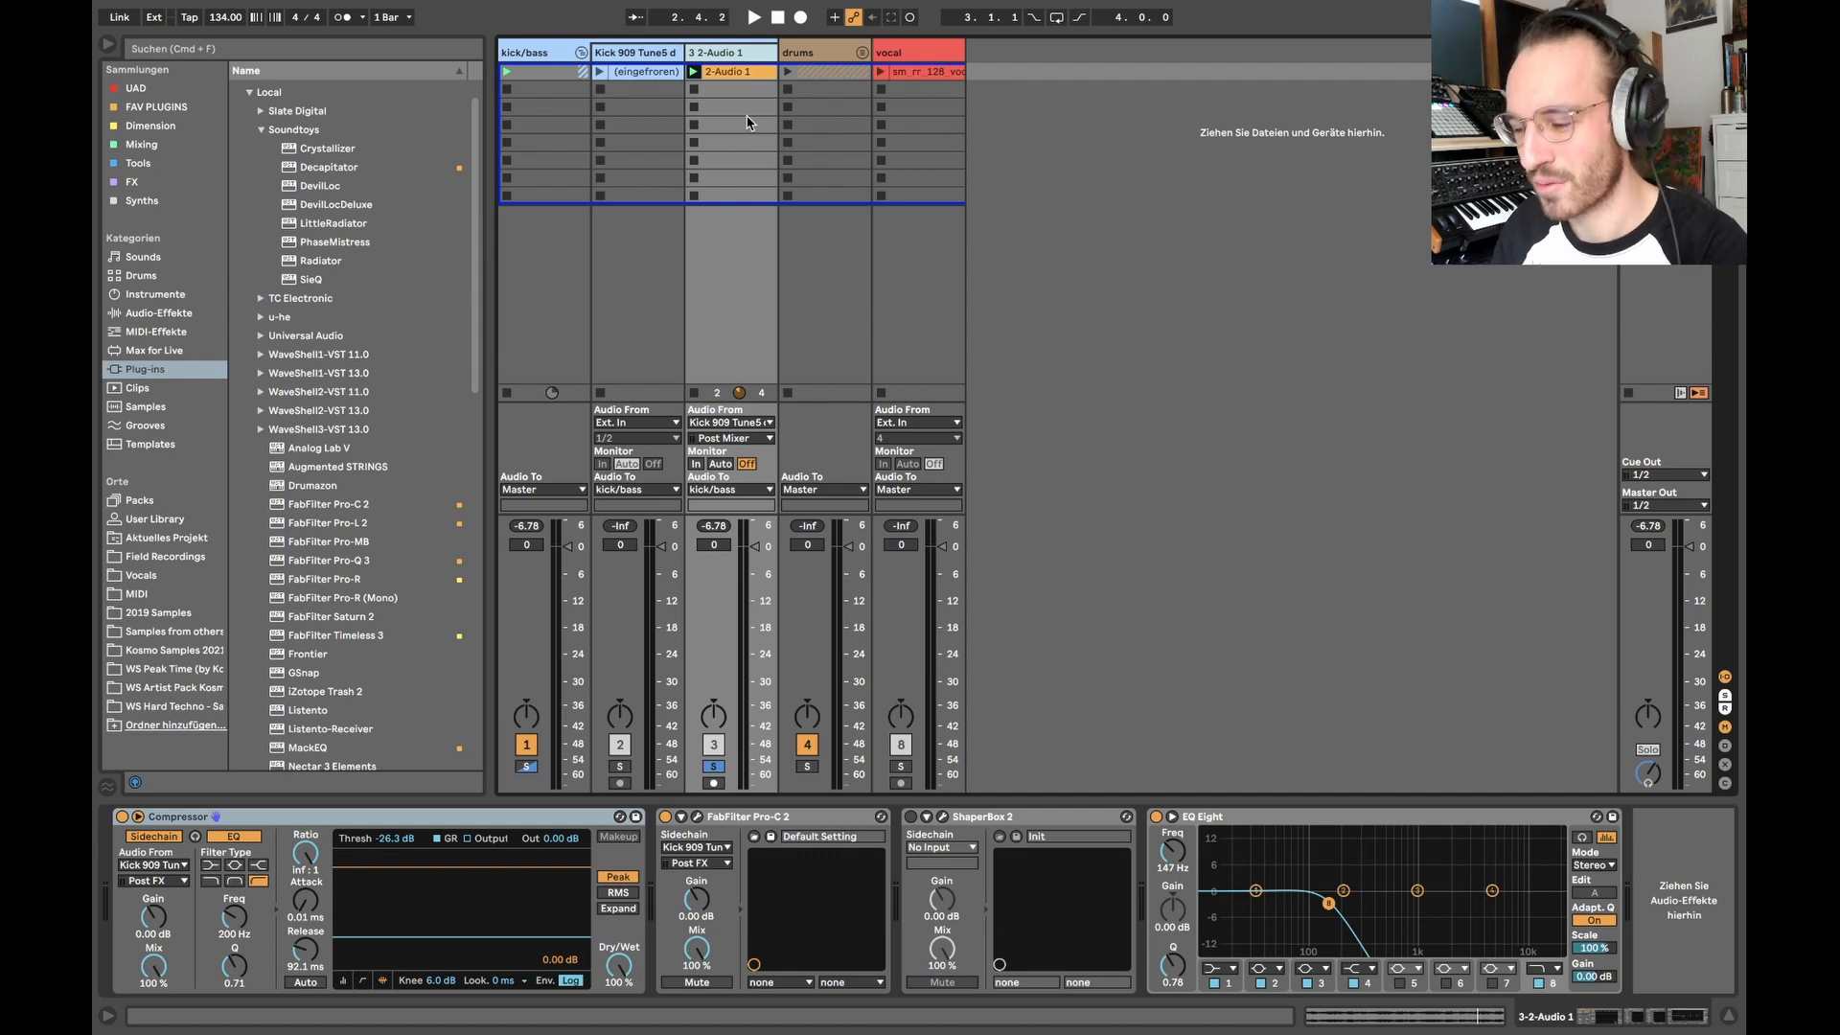
key("space")
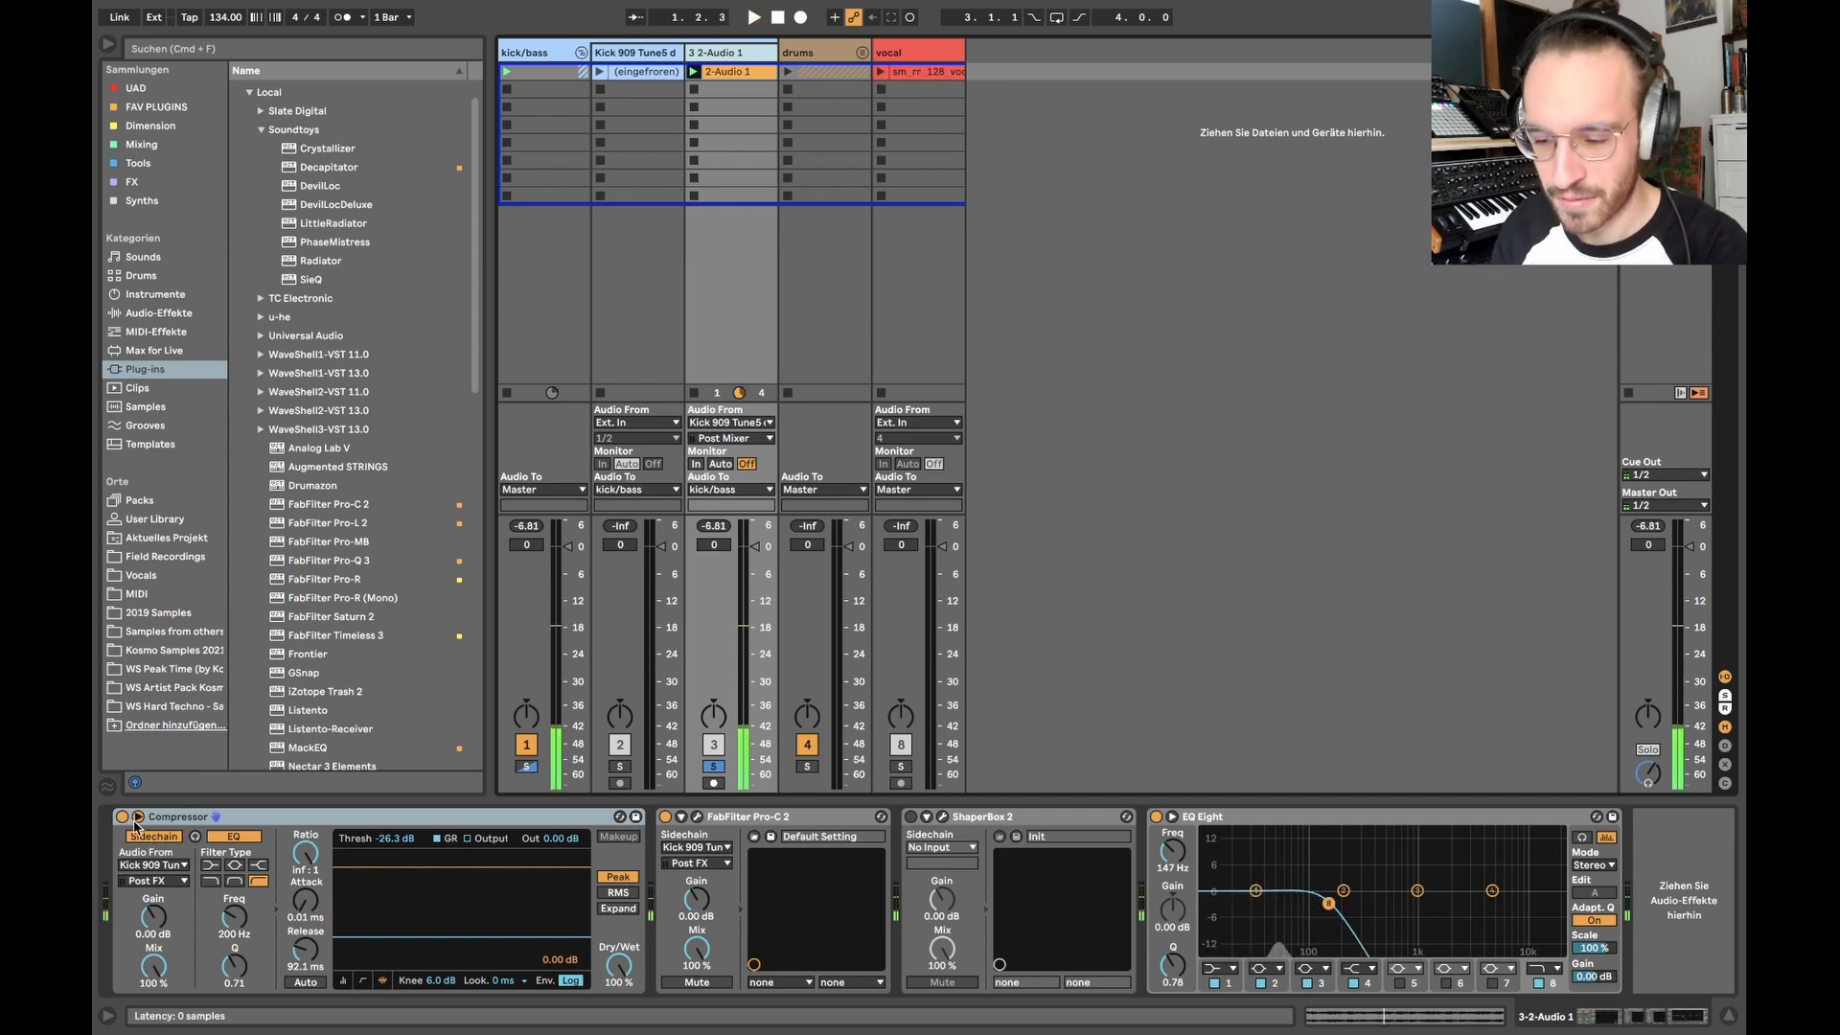
- Toggle the Compressor's sidechain section and choose the Kick 909 Tune5 track as its sidechain audio source
left_click(137, 817)
left_click(137, 817)
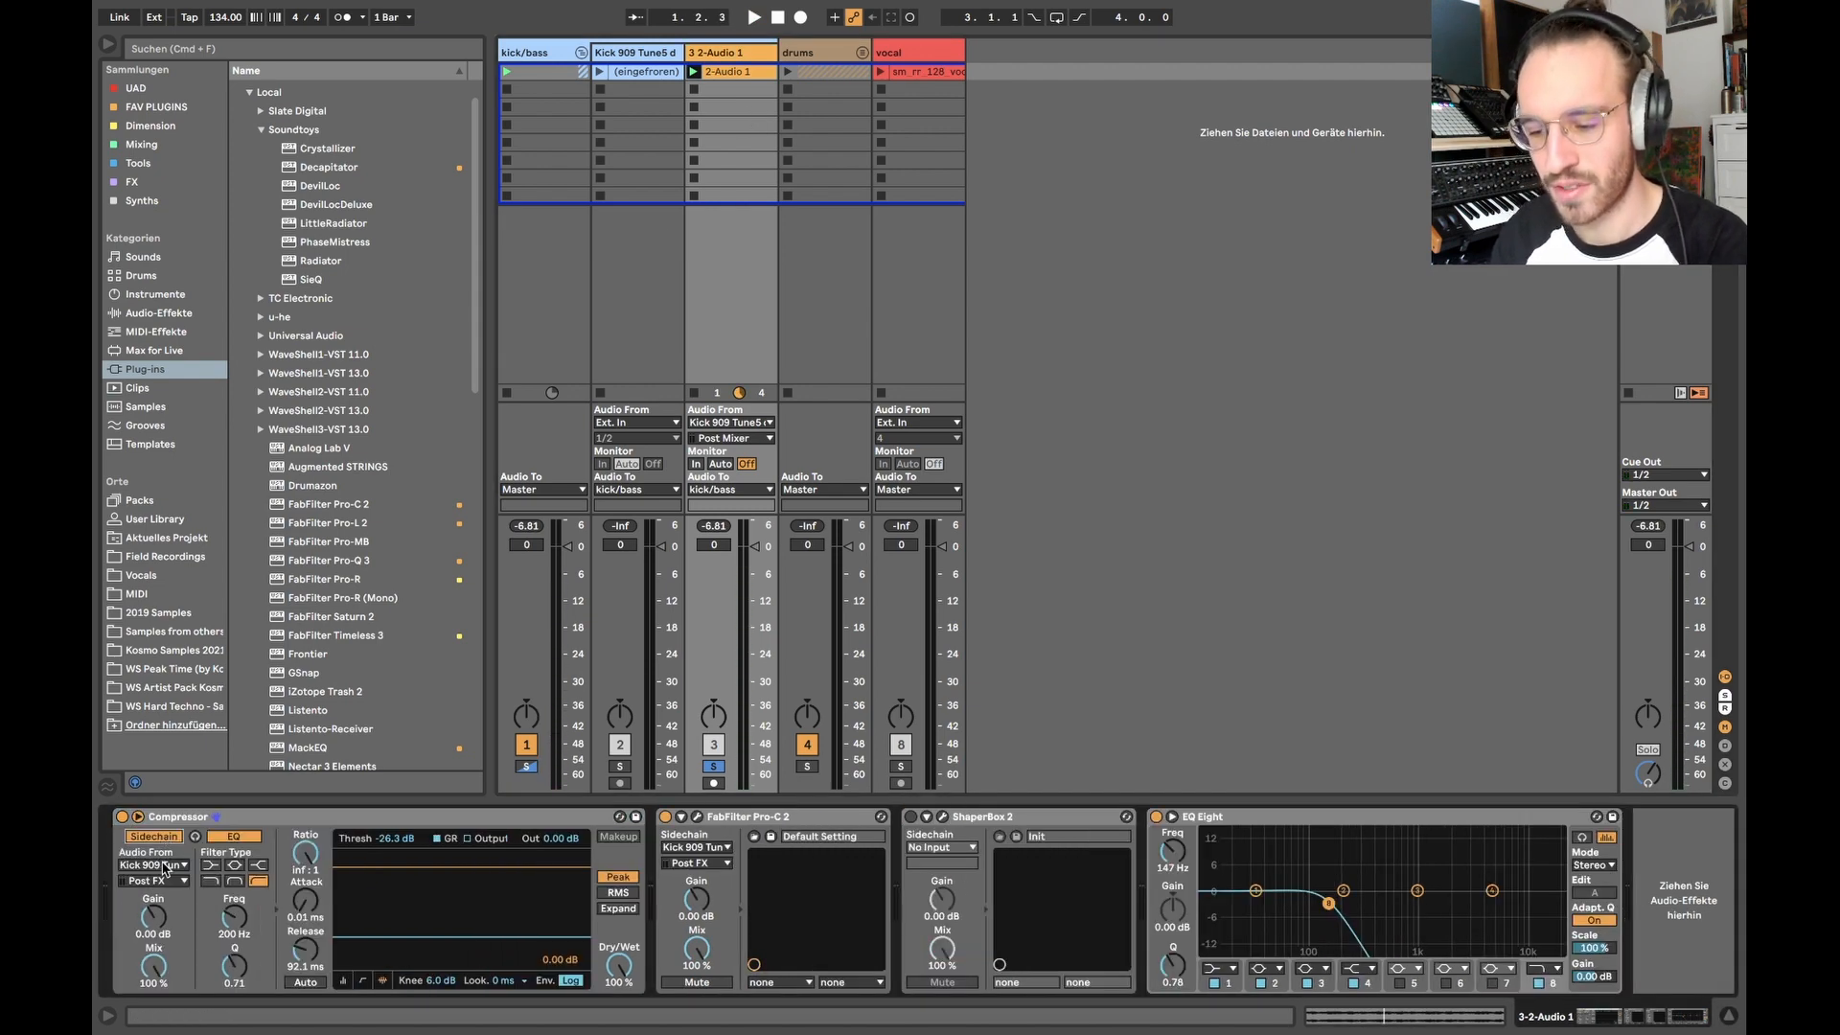
left_click(154, 866)
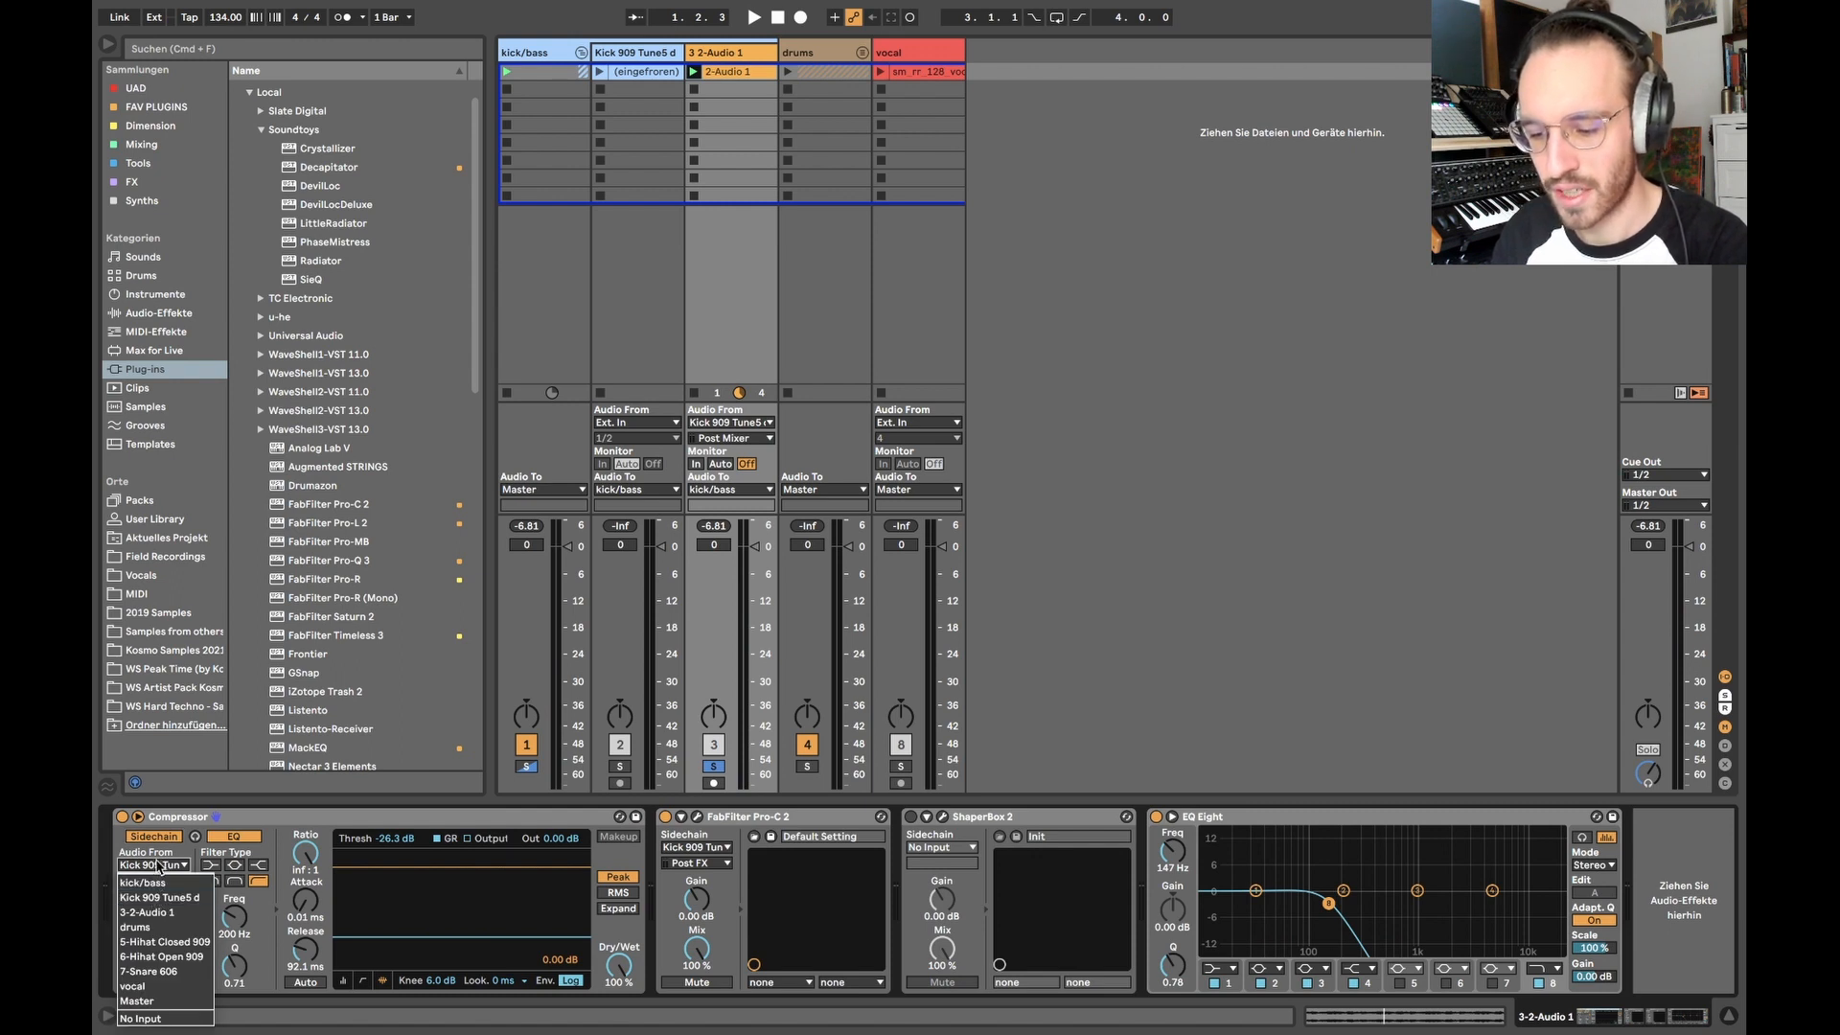
left_click(144, 898)
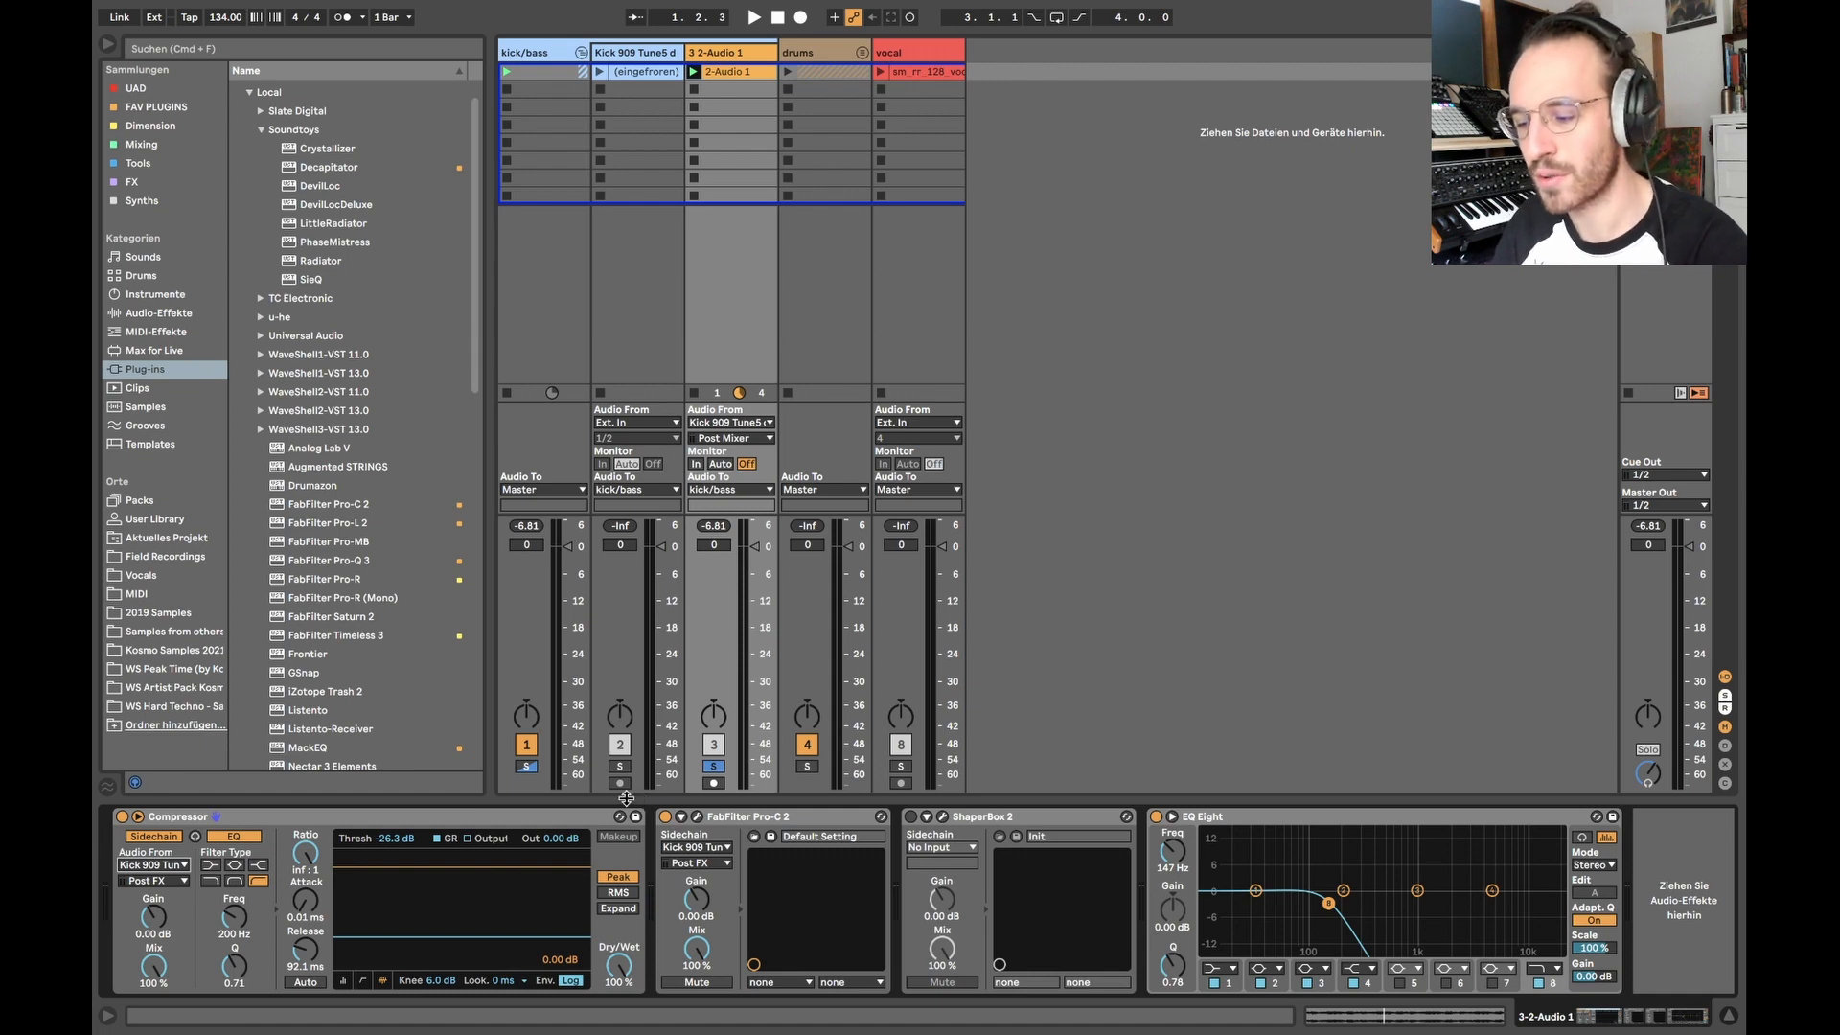
- Solo the kick/bass group and play the frozen kick clip together with the bass clip through the Compressor
left_click(526, 766)
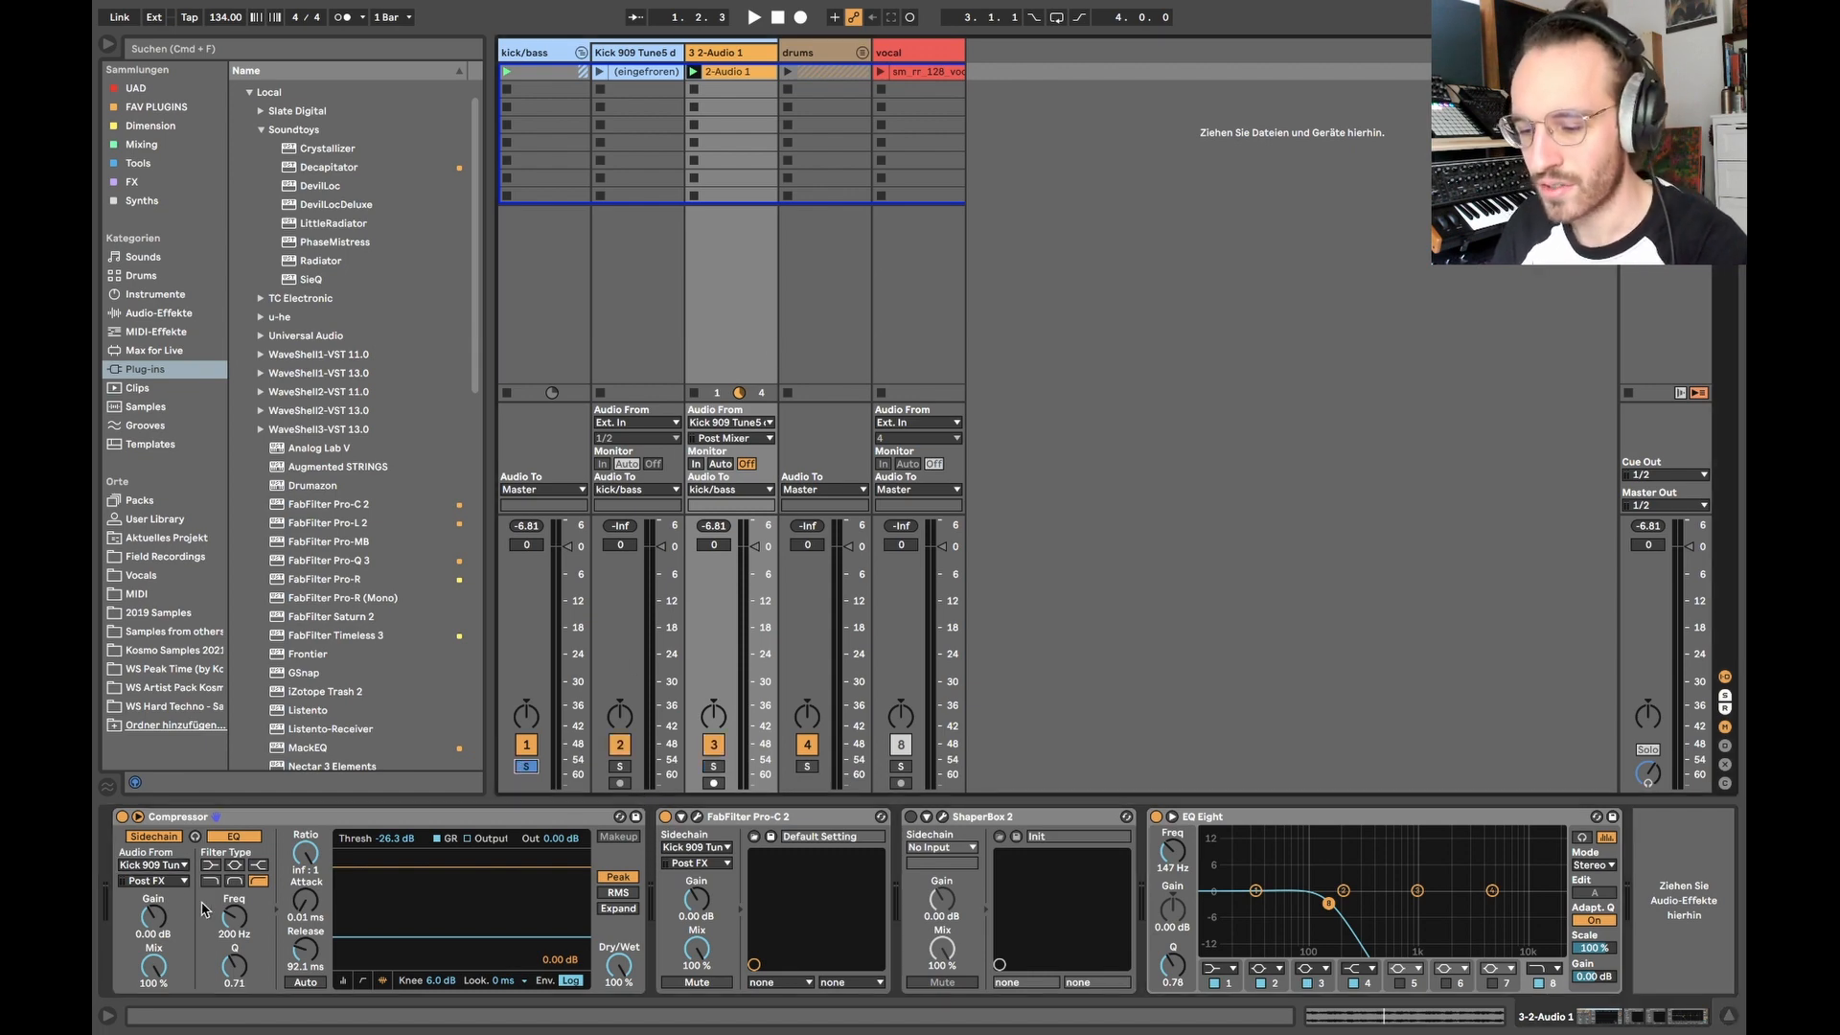
left_click(699, 816)
left_click(699, 816)
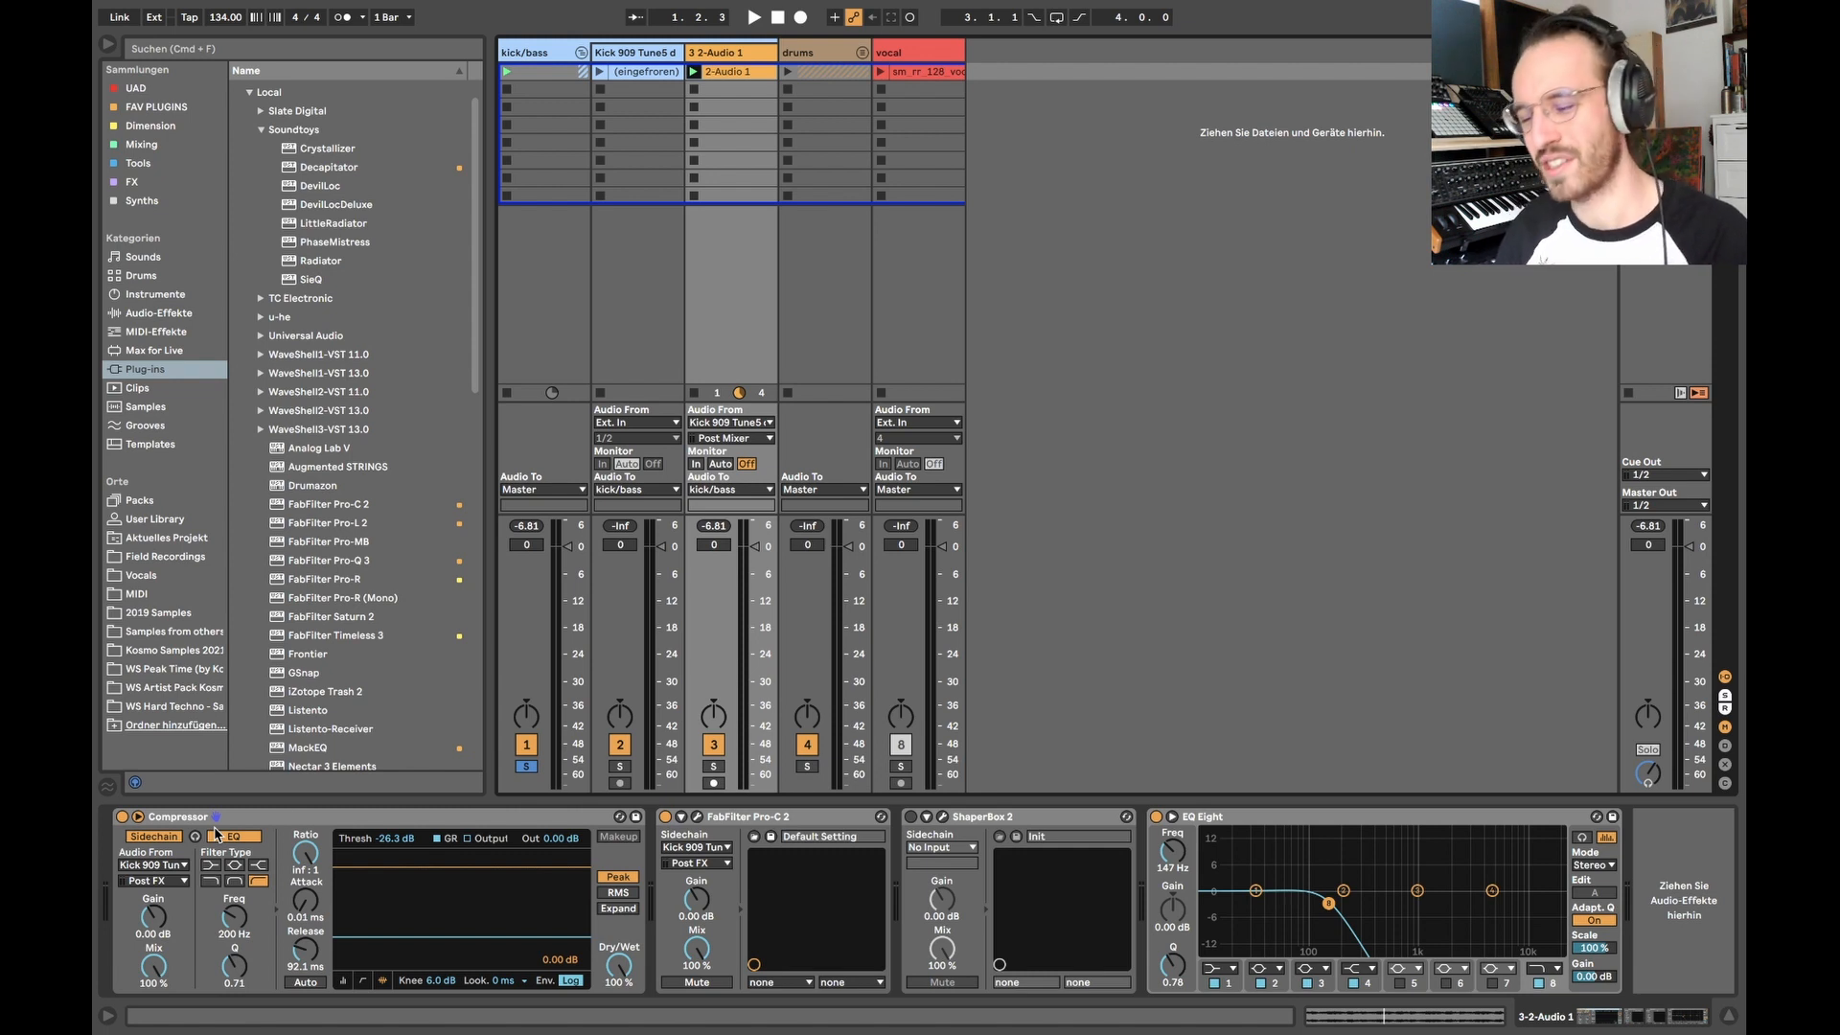
left_click(170, 818)
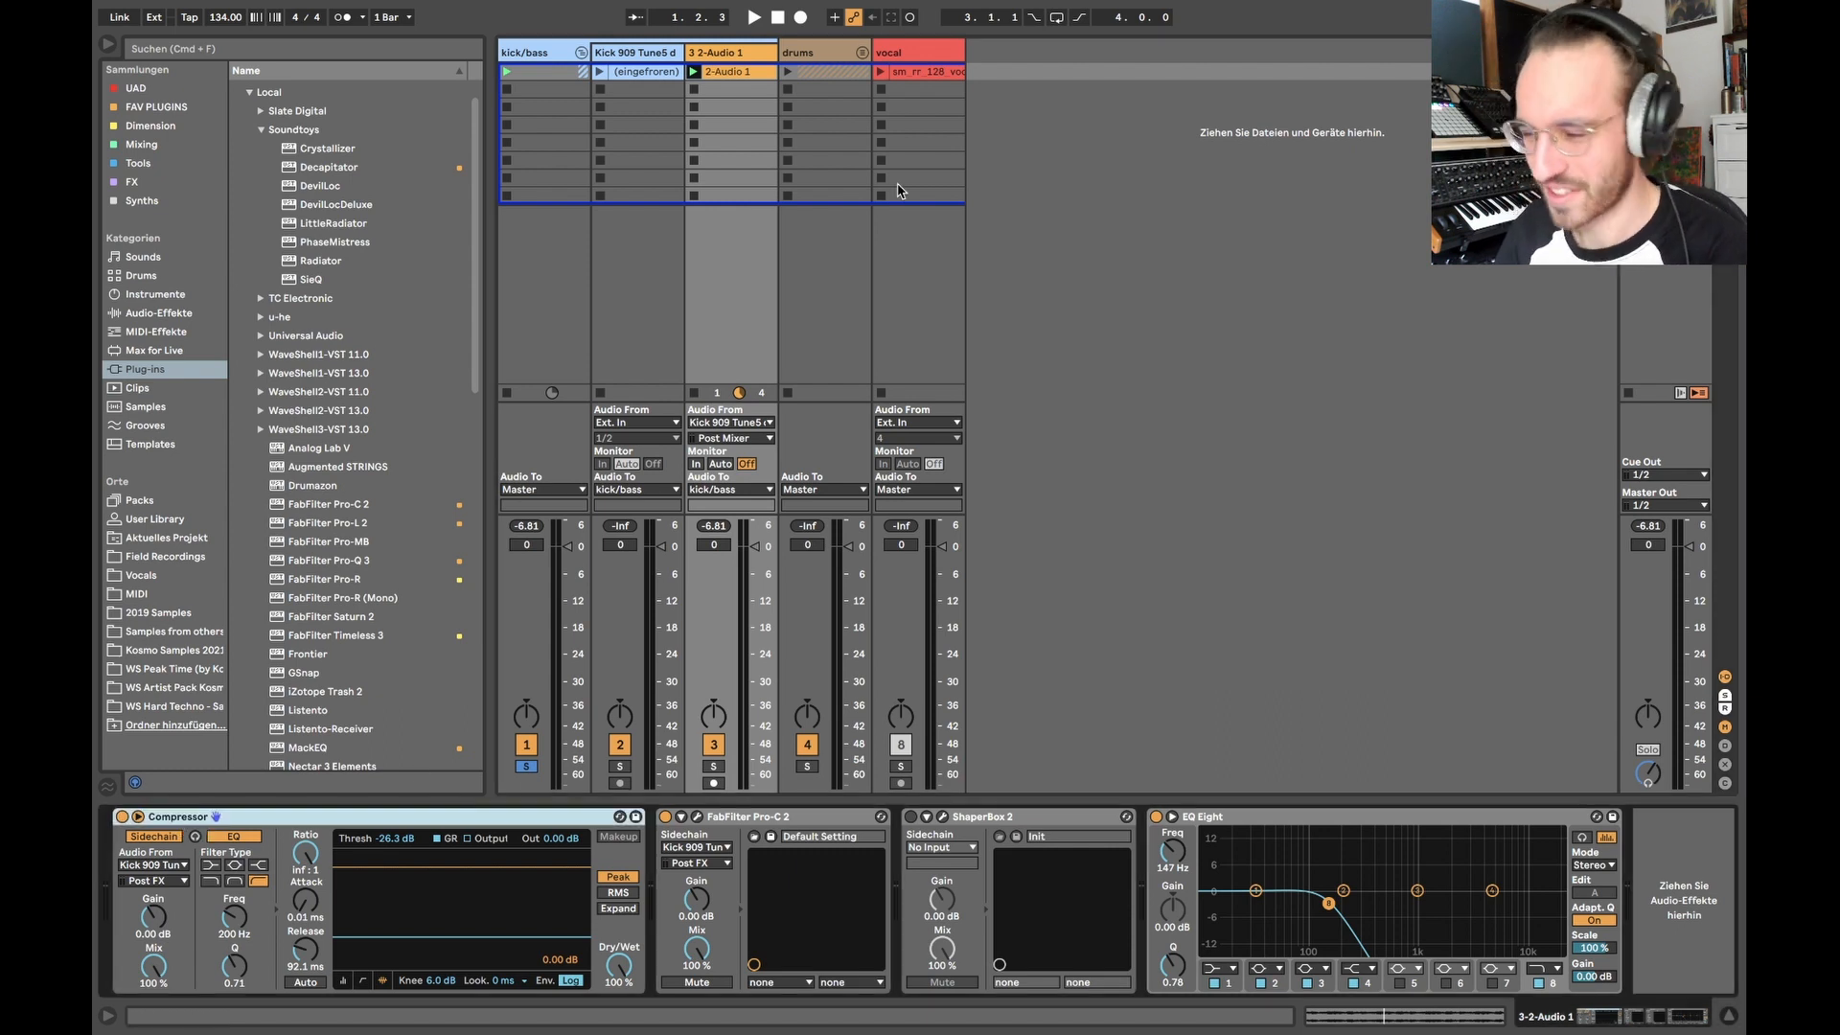
left_click(599, 73)
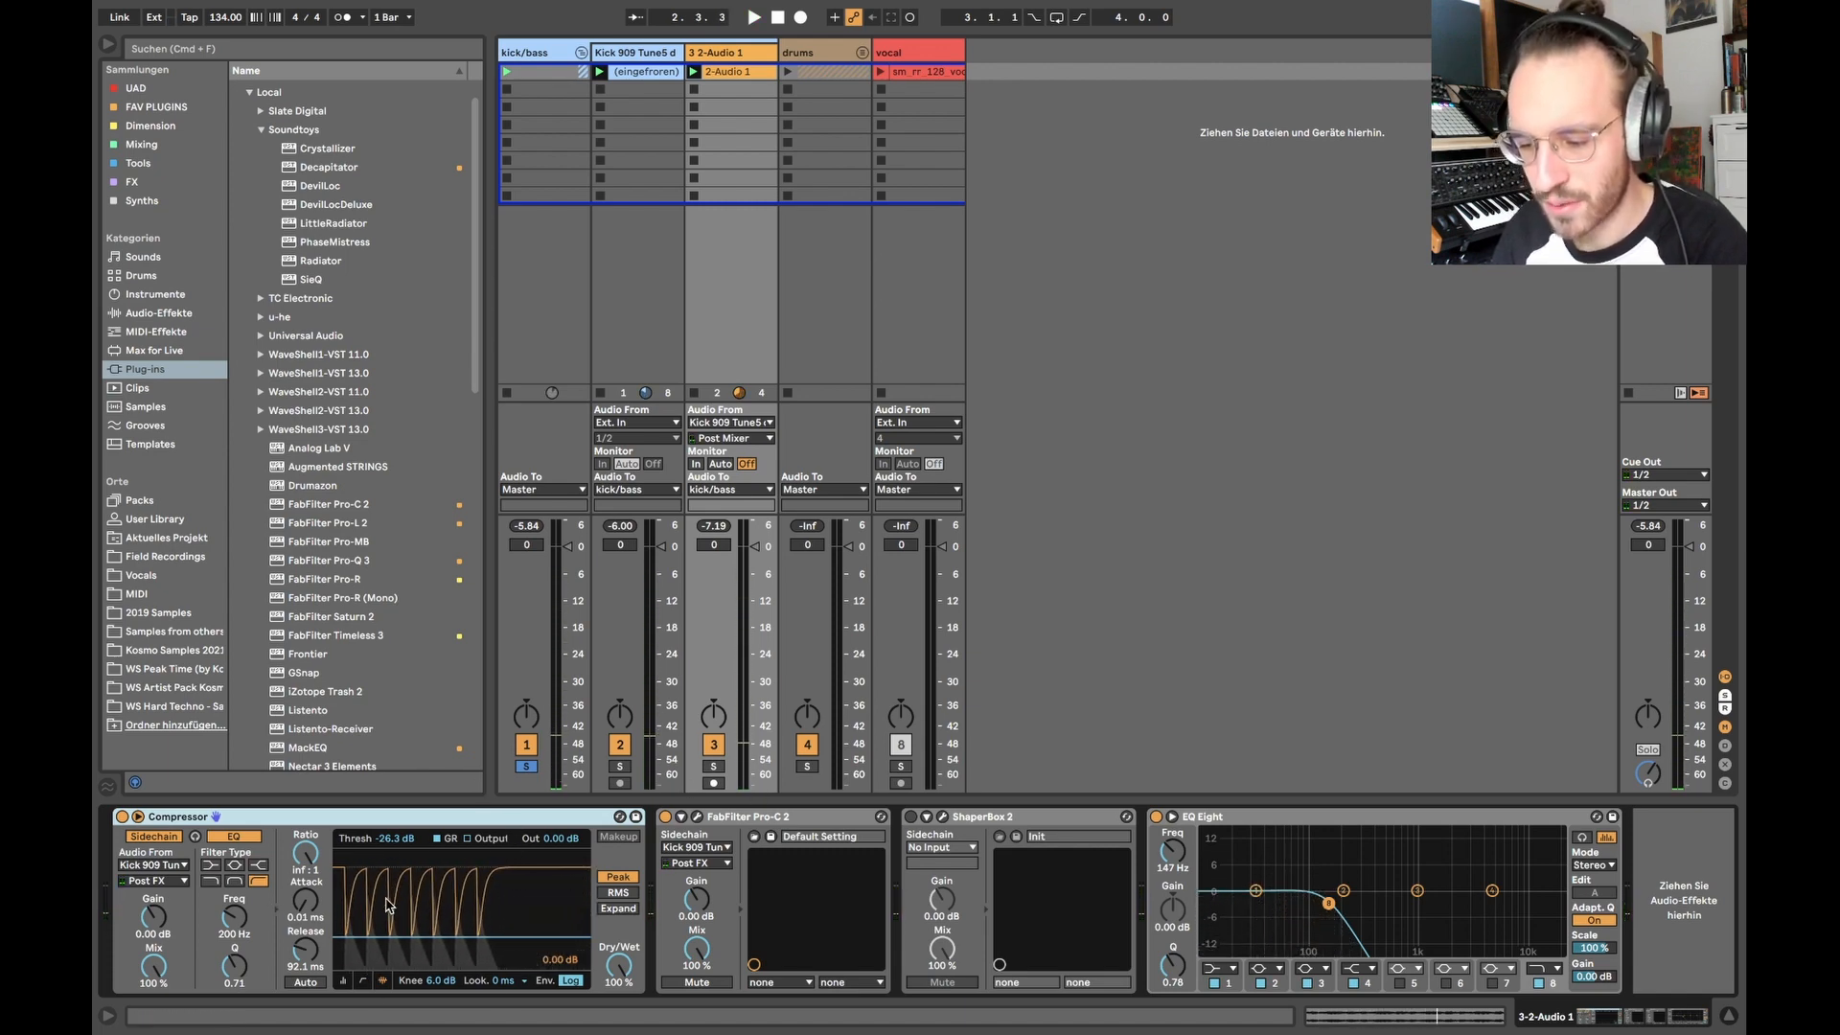
key("space")
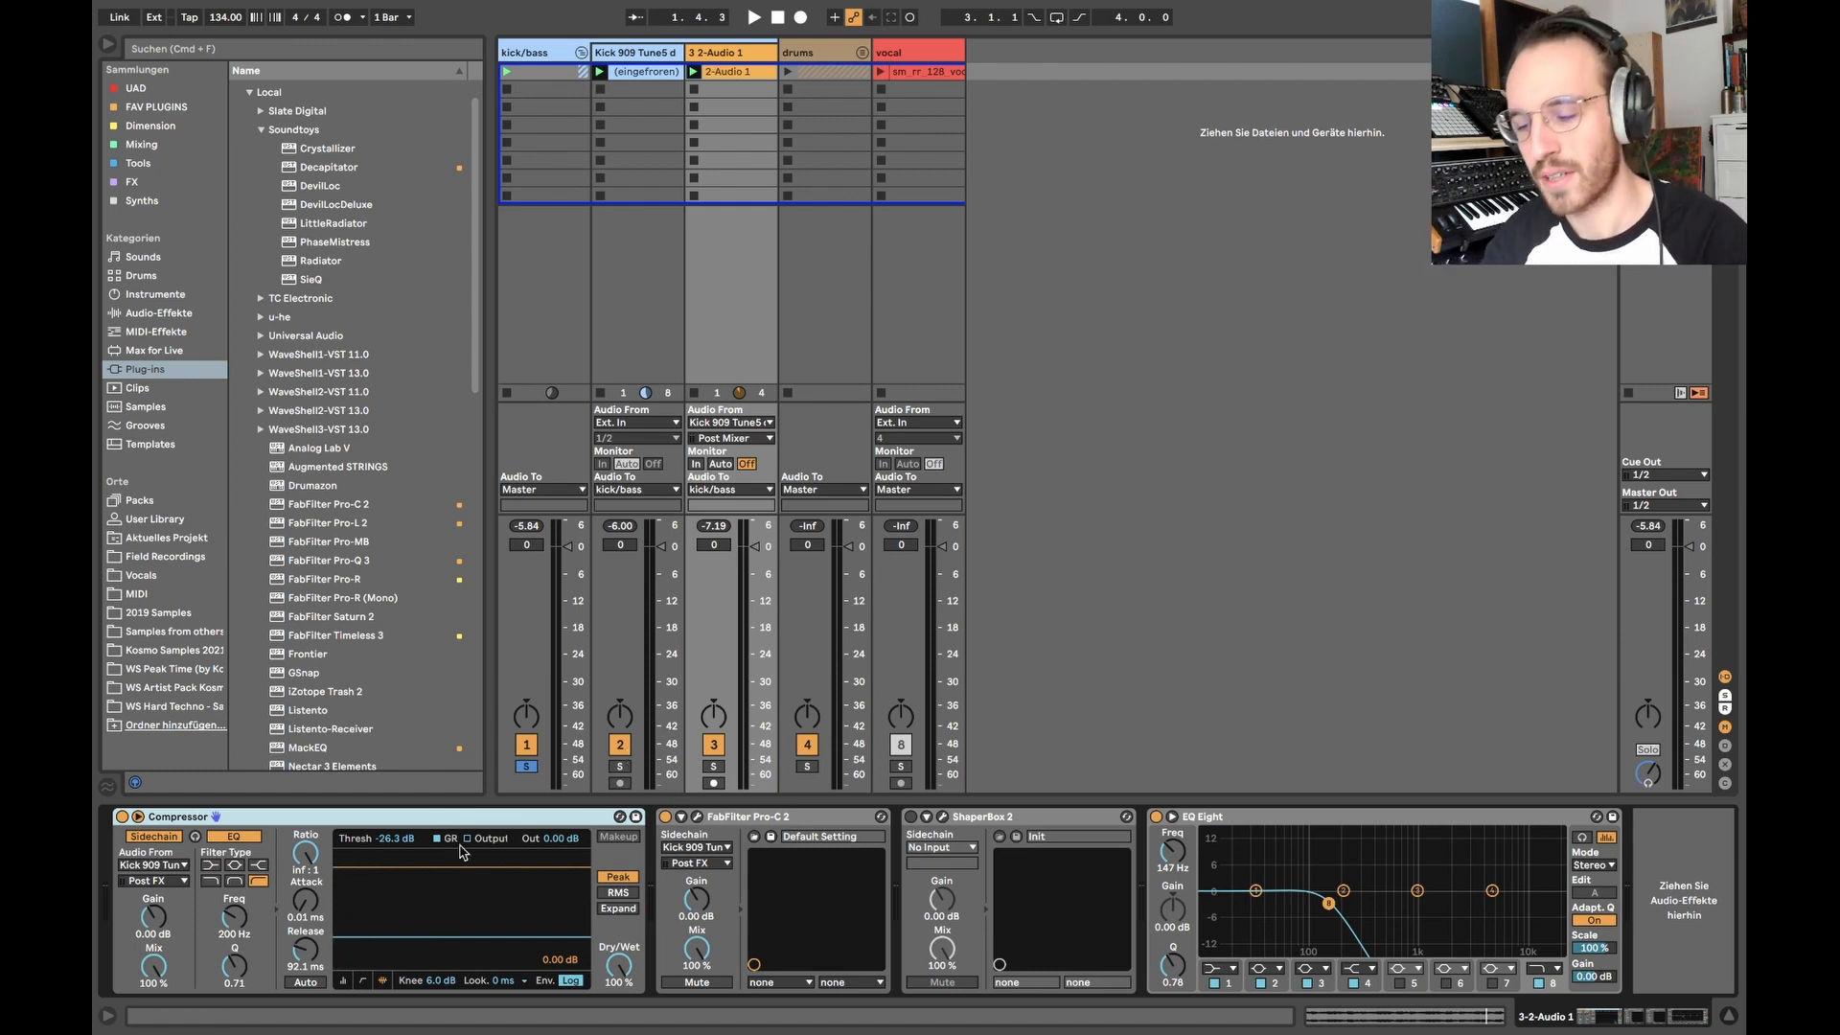
- Switch the Compressor's sidechain EQ off and back on
left_click(251, 835)
left_click(250, 835)
left_click(250, 837)
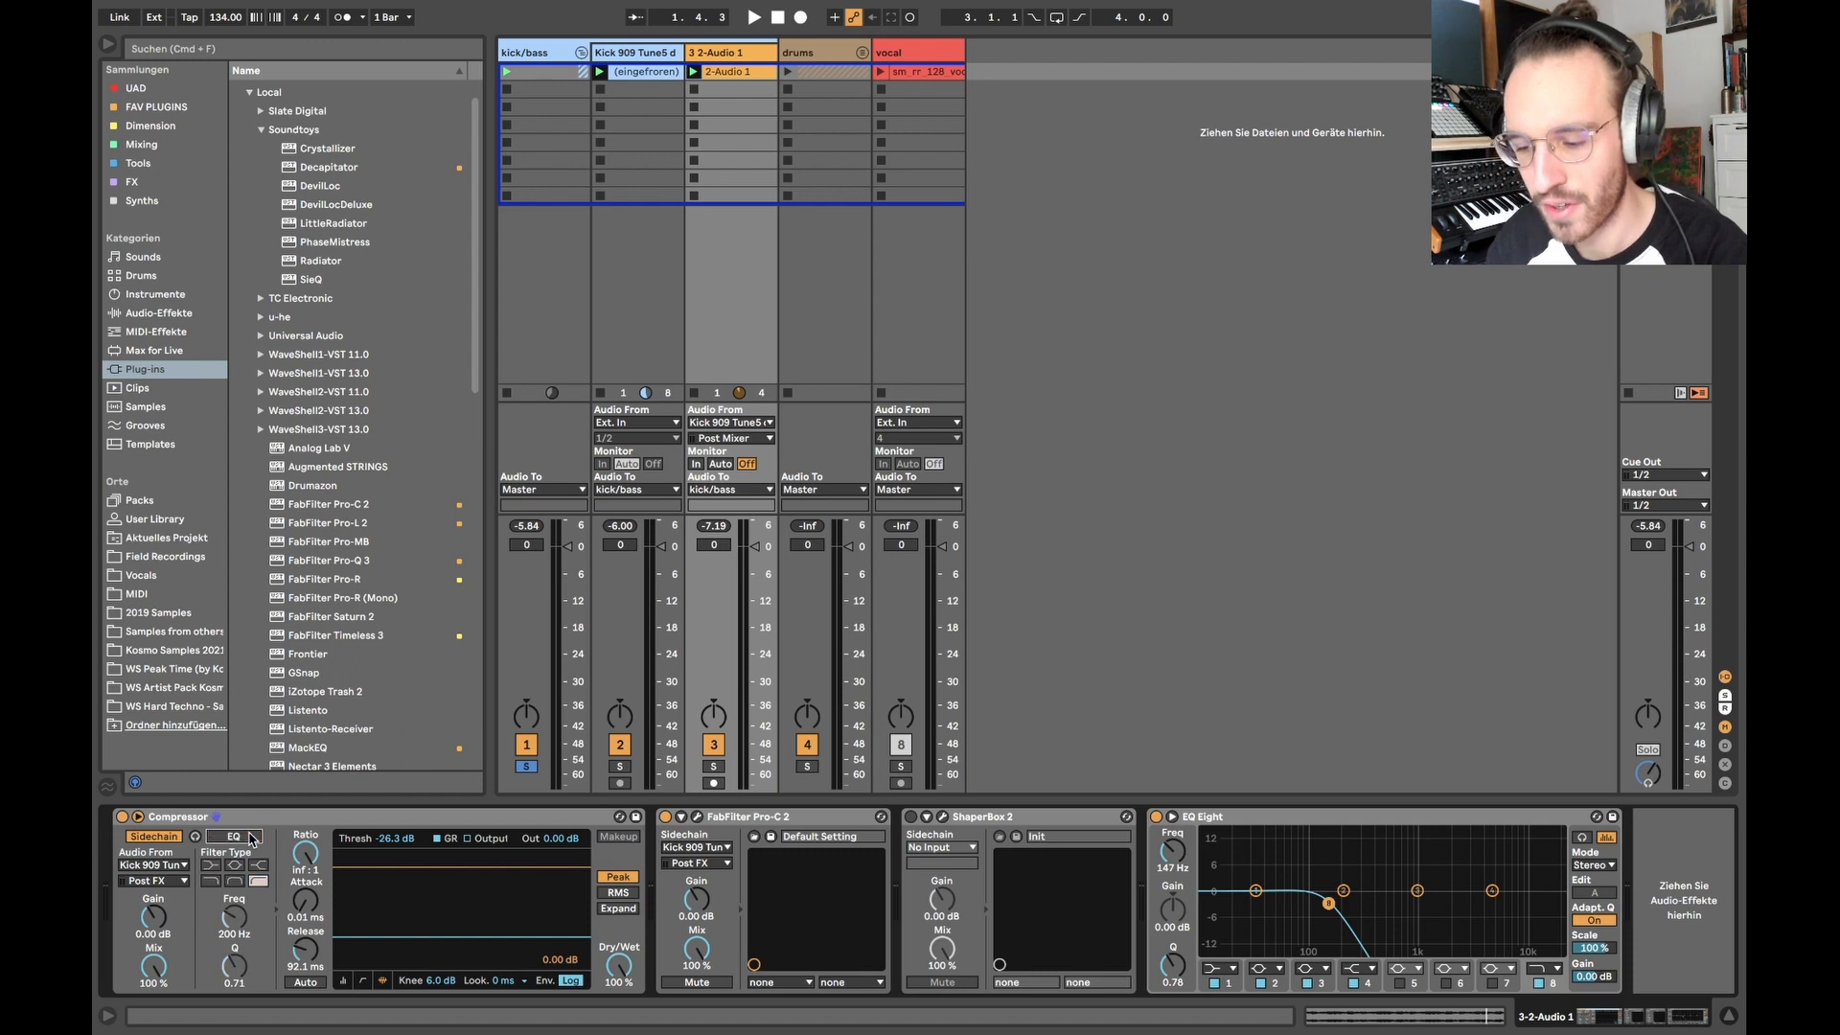
left_click(250, 837)
- Solo the 2-Audio 1 track and audition the Compressor with the sidechain EQ frequency set to 250 Hz
left_click(714, 768)
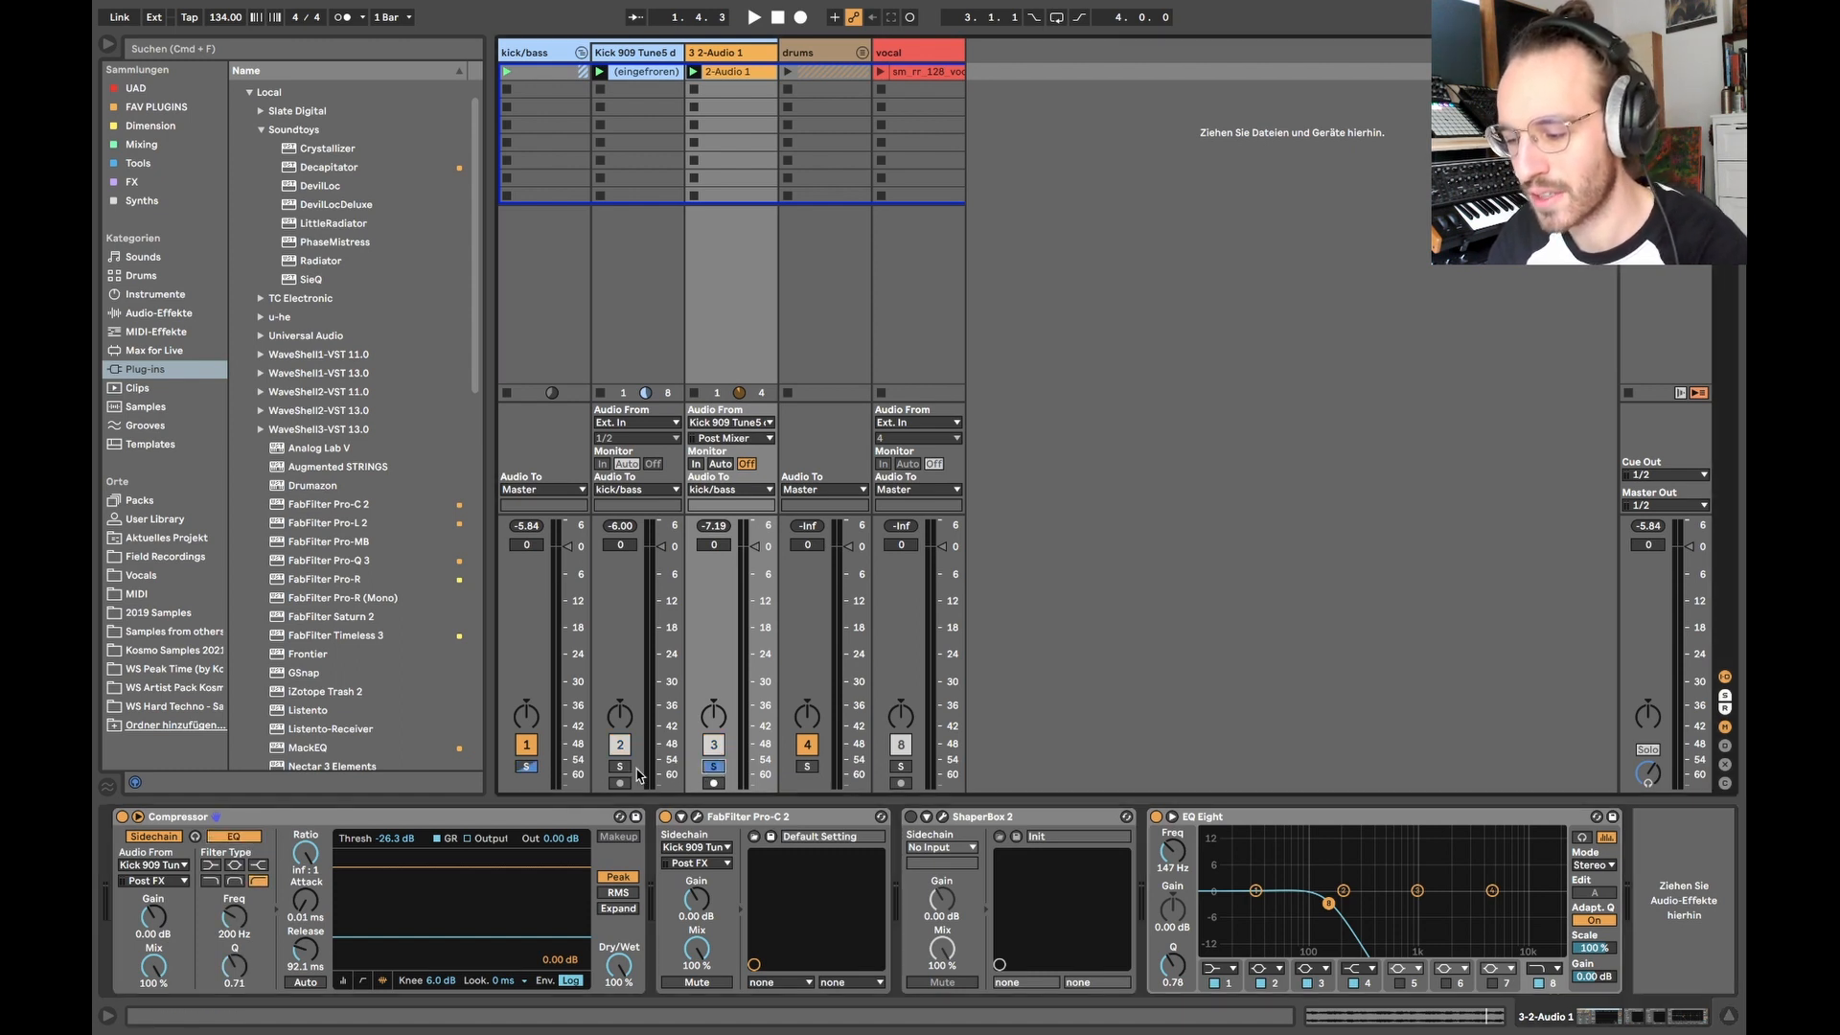
left_click(621, 768)
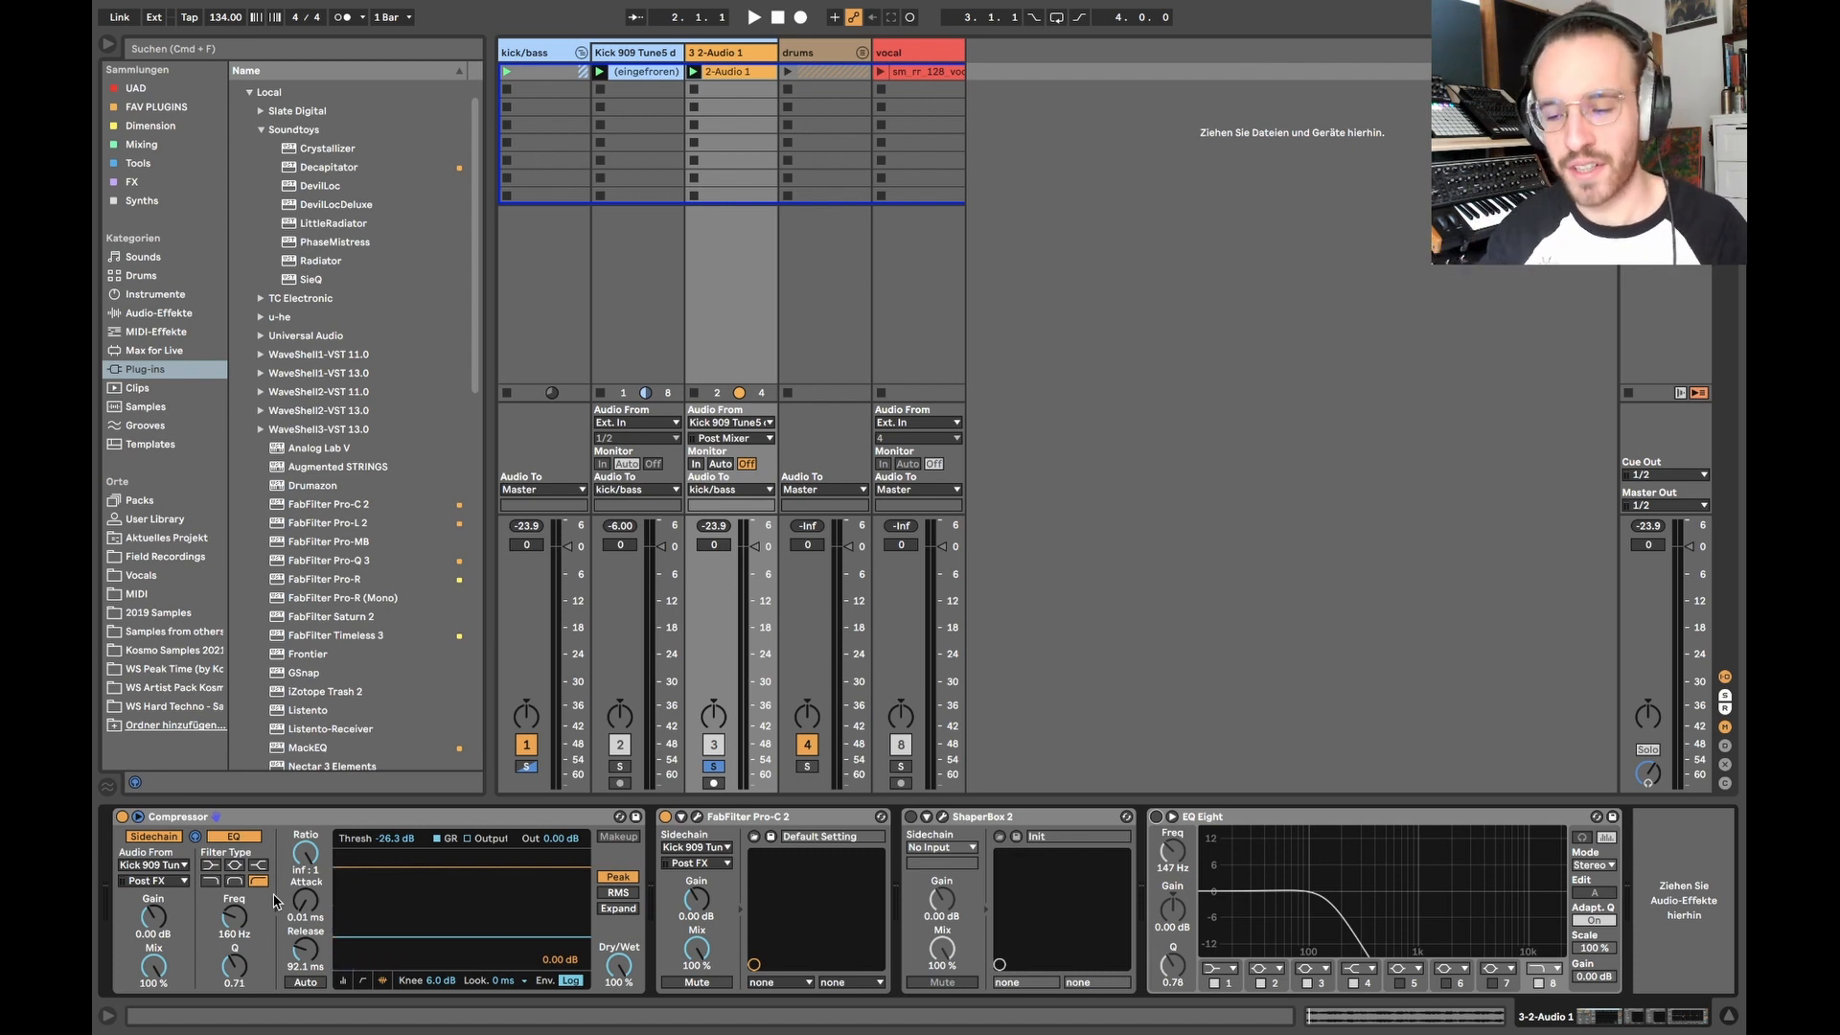
mouse_move(234, 931)
left_mouse_down()
mouse_move(234, 901)
mouse_move(233, 923)
left_mouse_up()
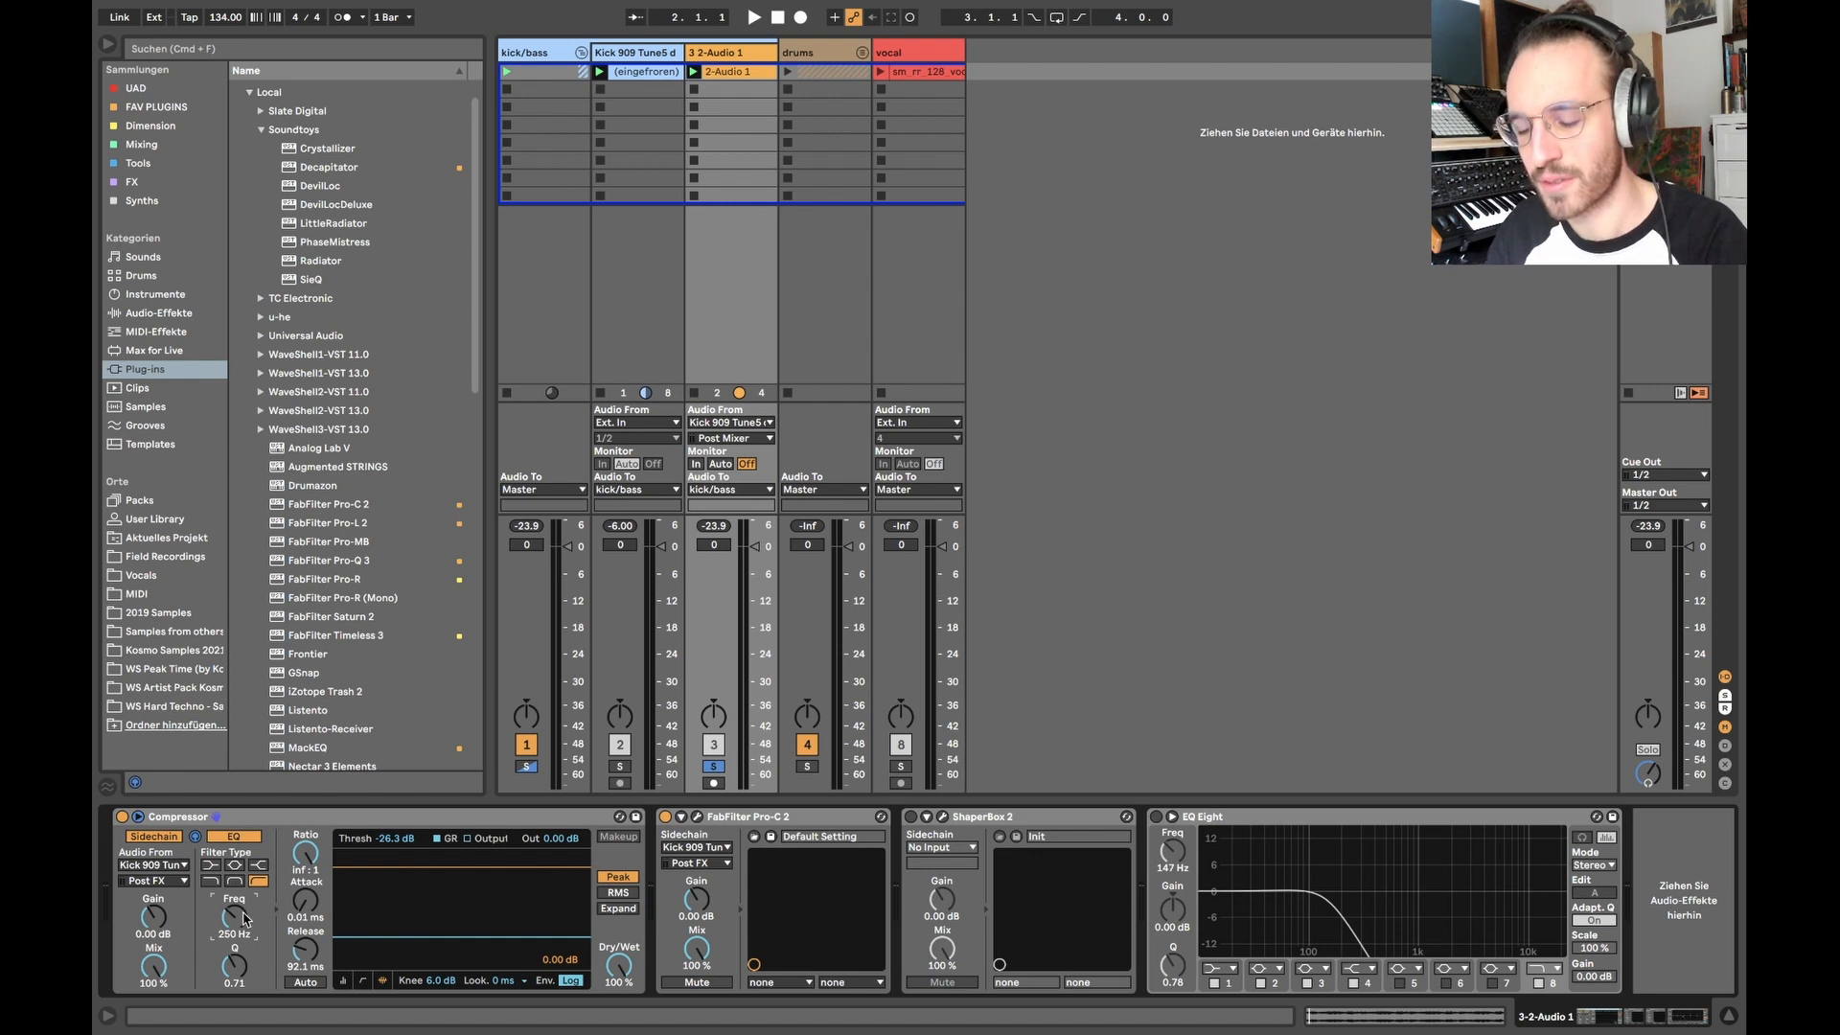
key("space")
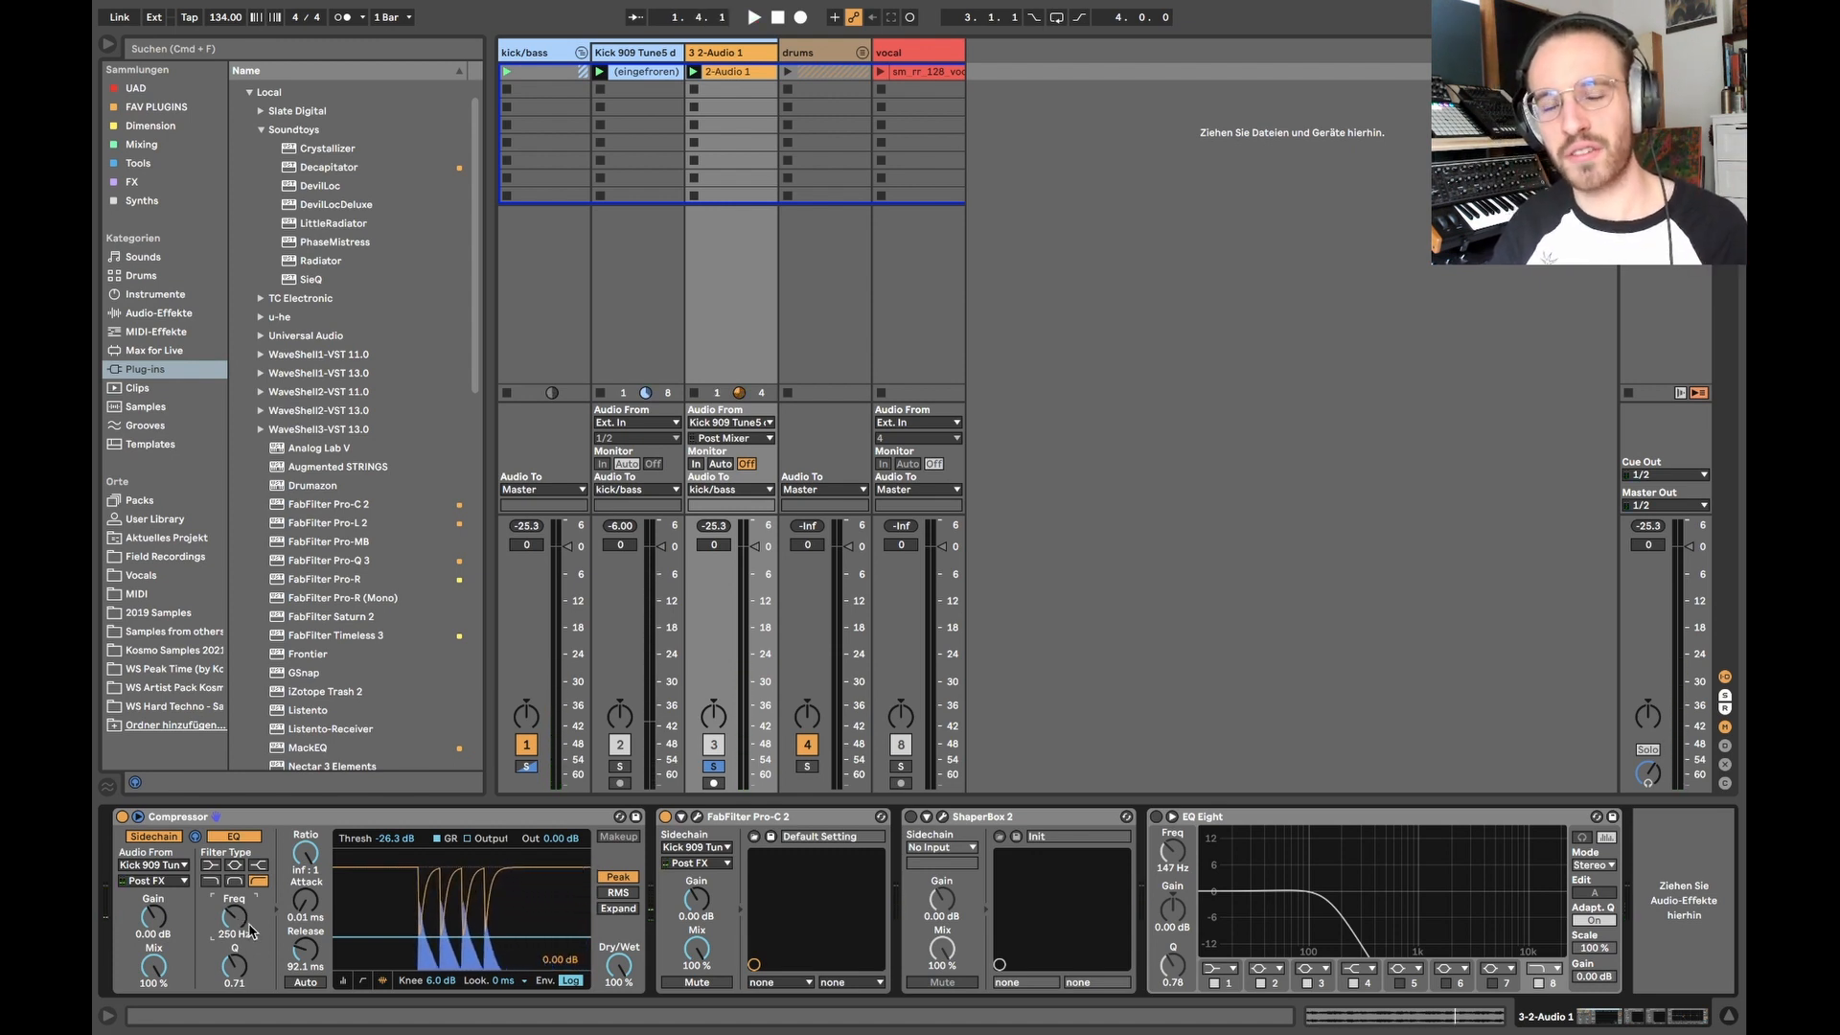
- Try a 276 Hz sidechain EQ frequency and release times of 231 ms and 37.4 ms, comparing playback with the EQ off
left_click_drag(310, 926, 317, 970)
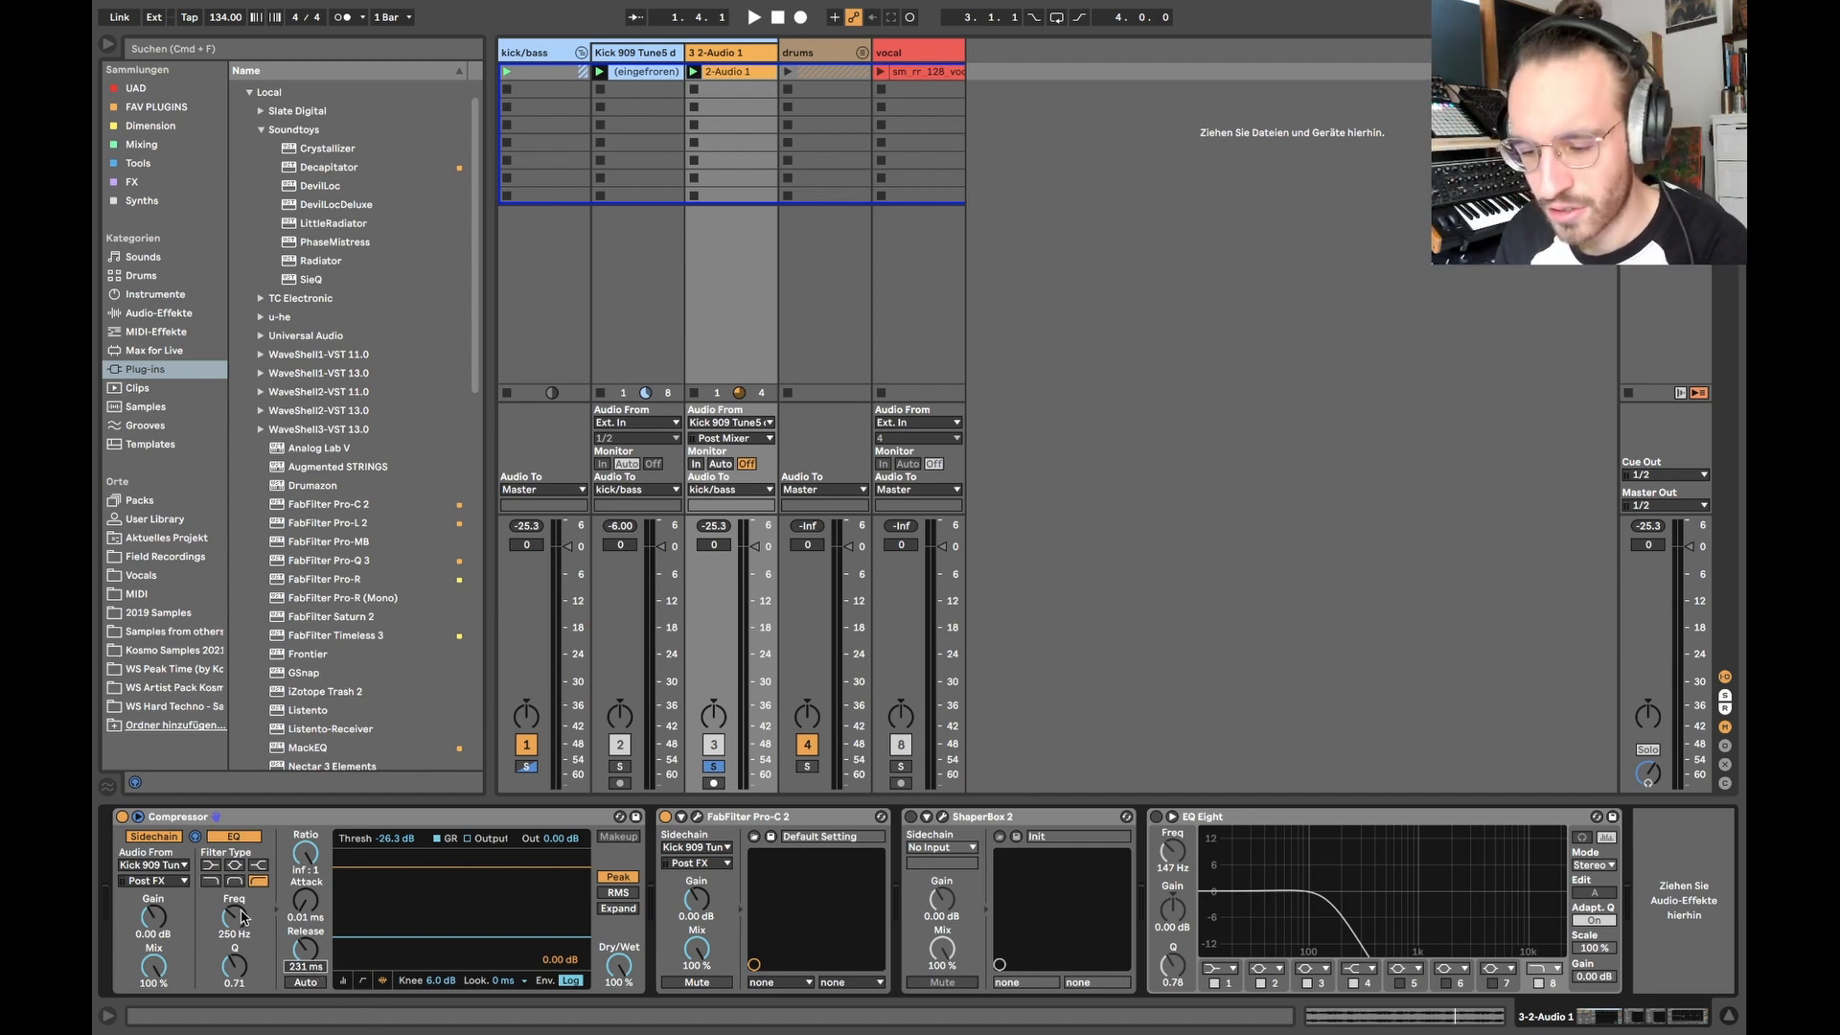
mouse_move(239, 915)
left_mouse_down()
mouse_move(239, 896)
mouse_move(239, 913)
left_mouse_up()
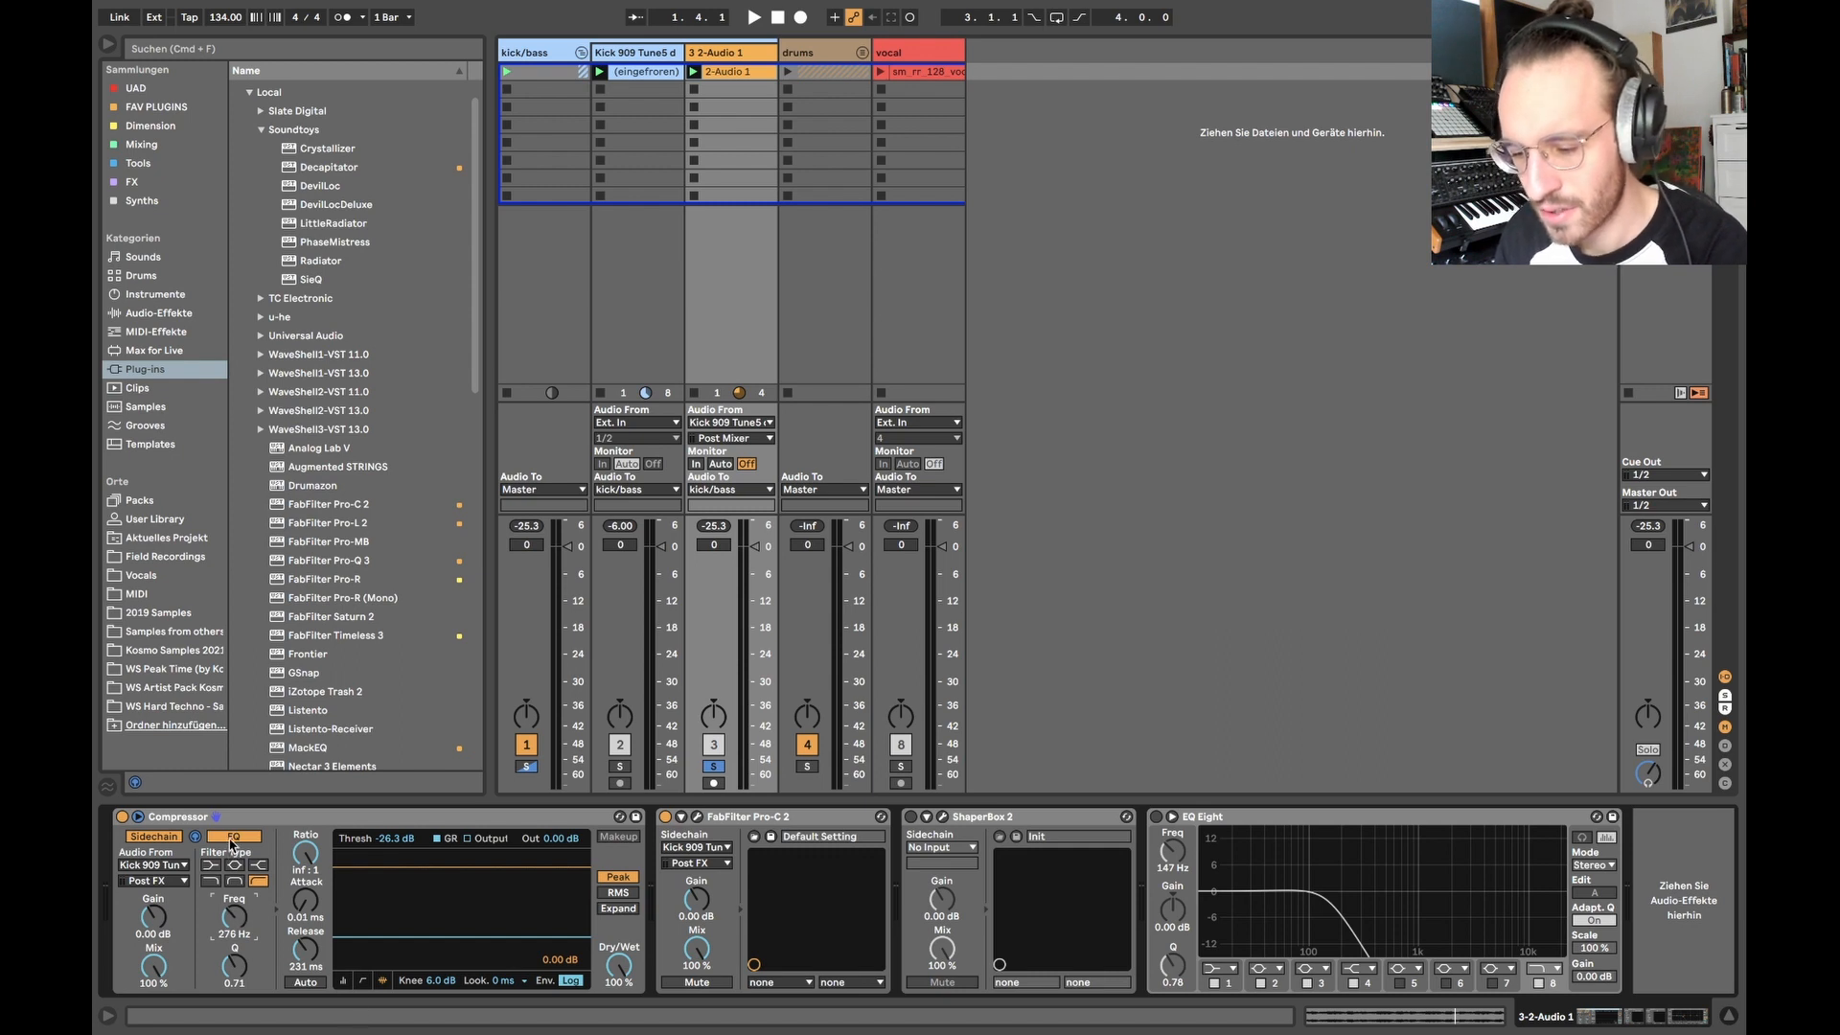
key("space")
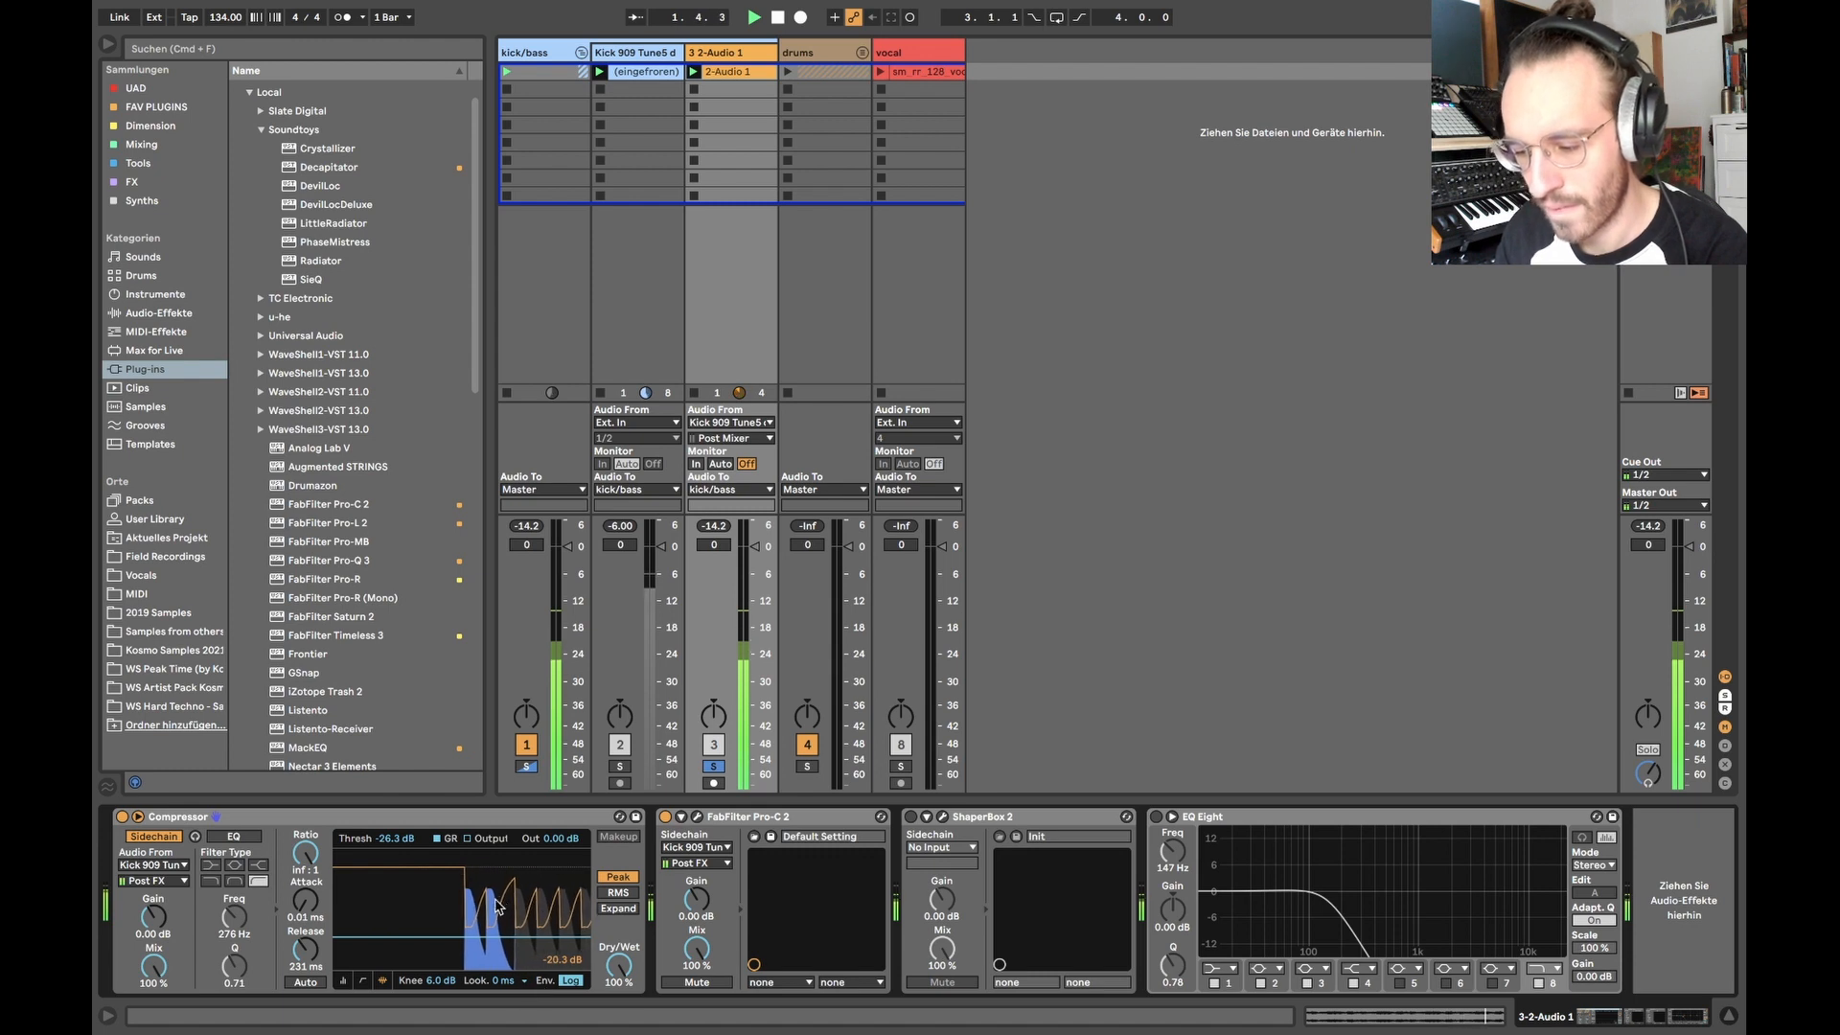
mouse_move(321, 949)
left_mouse_down()
mouse_move(321, 988)
mouse_move(304, 958)
mouse_move(305, 976)
left_mouse_up()
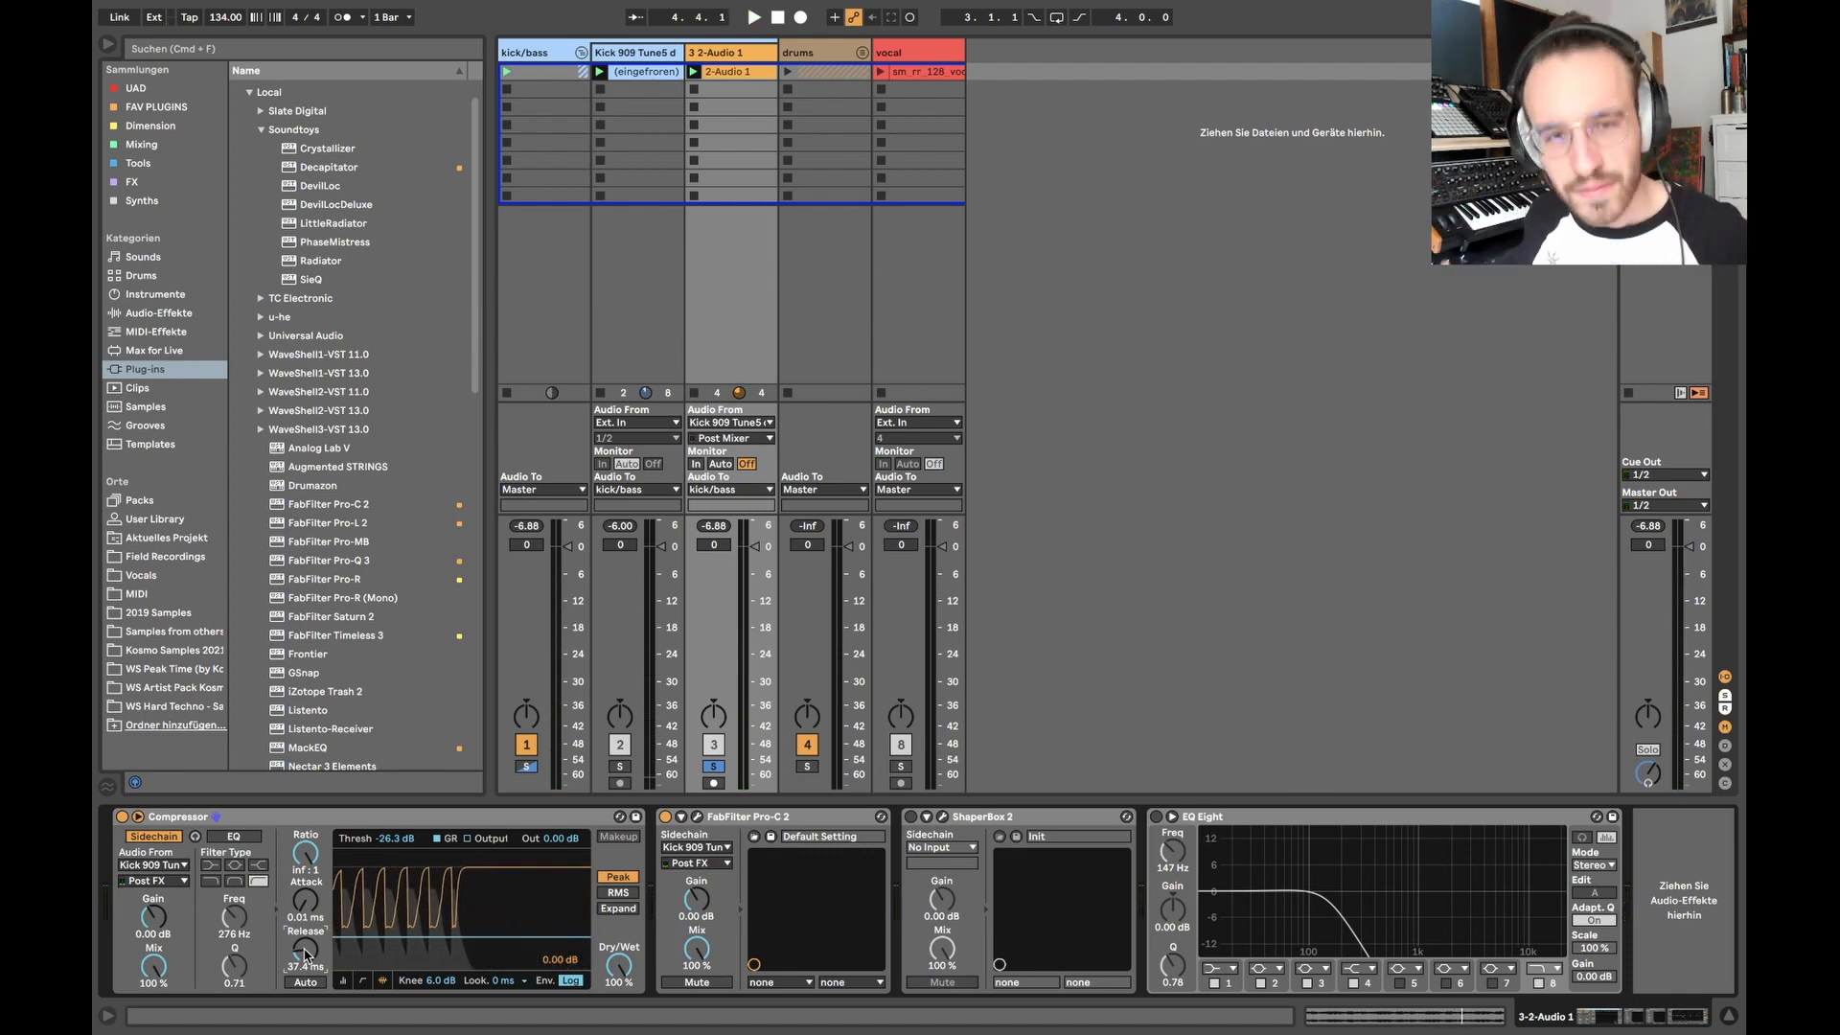
left_click(240, 838)
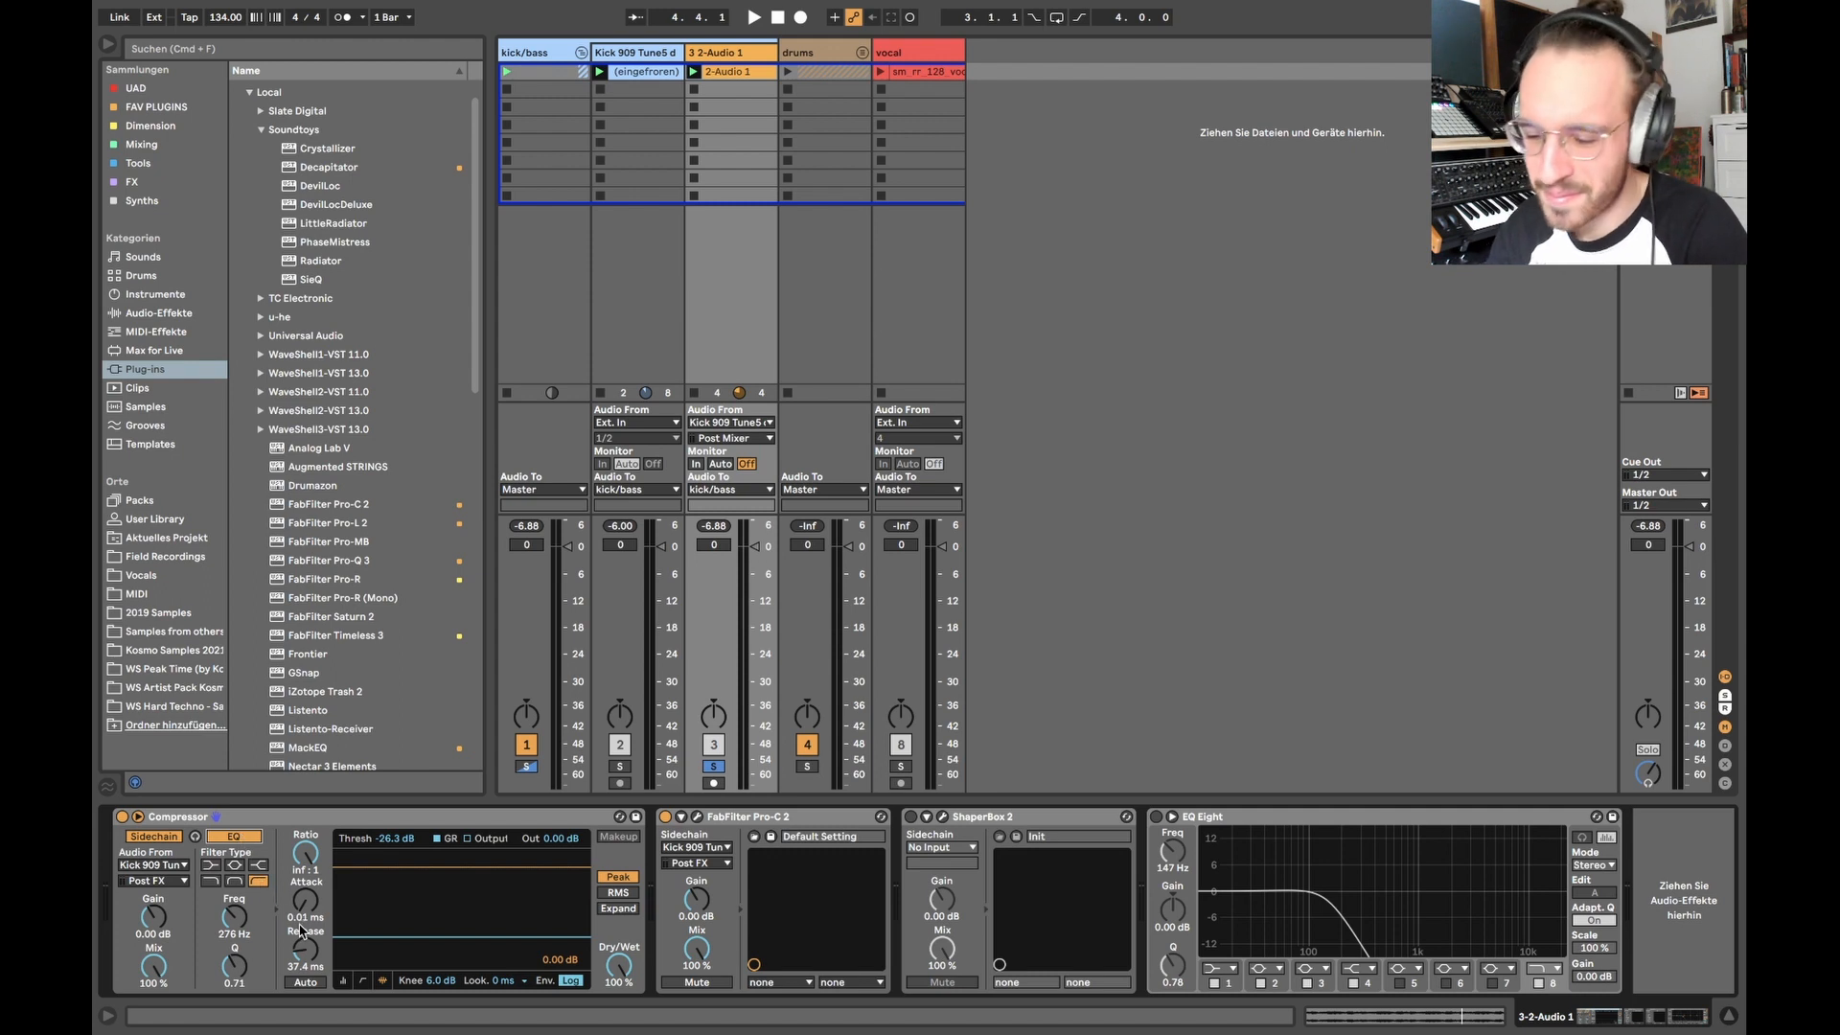
- Set the Compressor's sidechain EQ frequency to 216 Hz and release to 98.7 ms while playing kick and bass together
left_click_drag(304, 951, 305, 919)
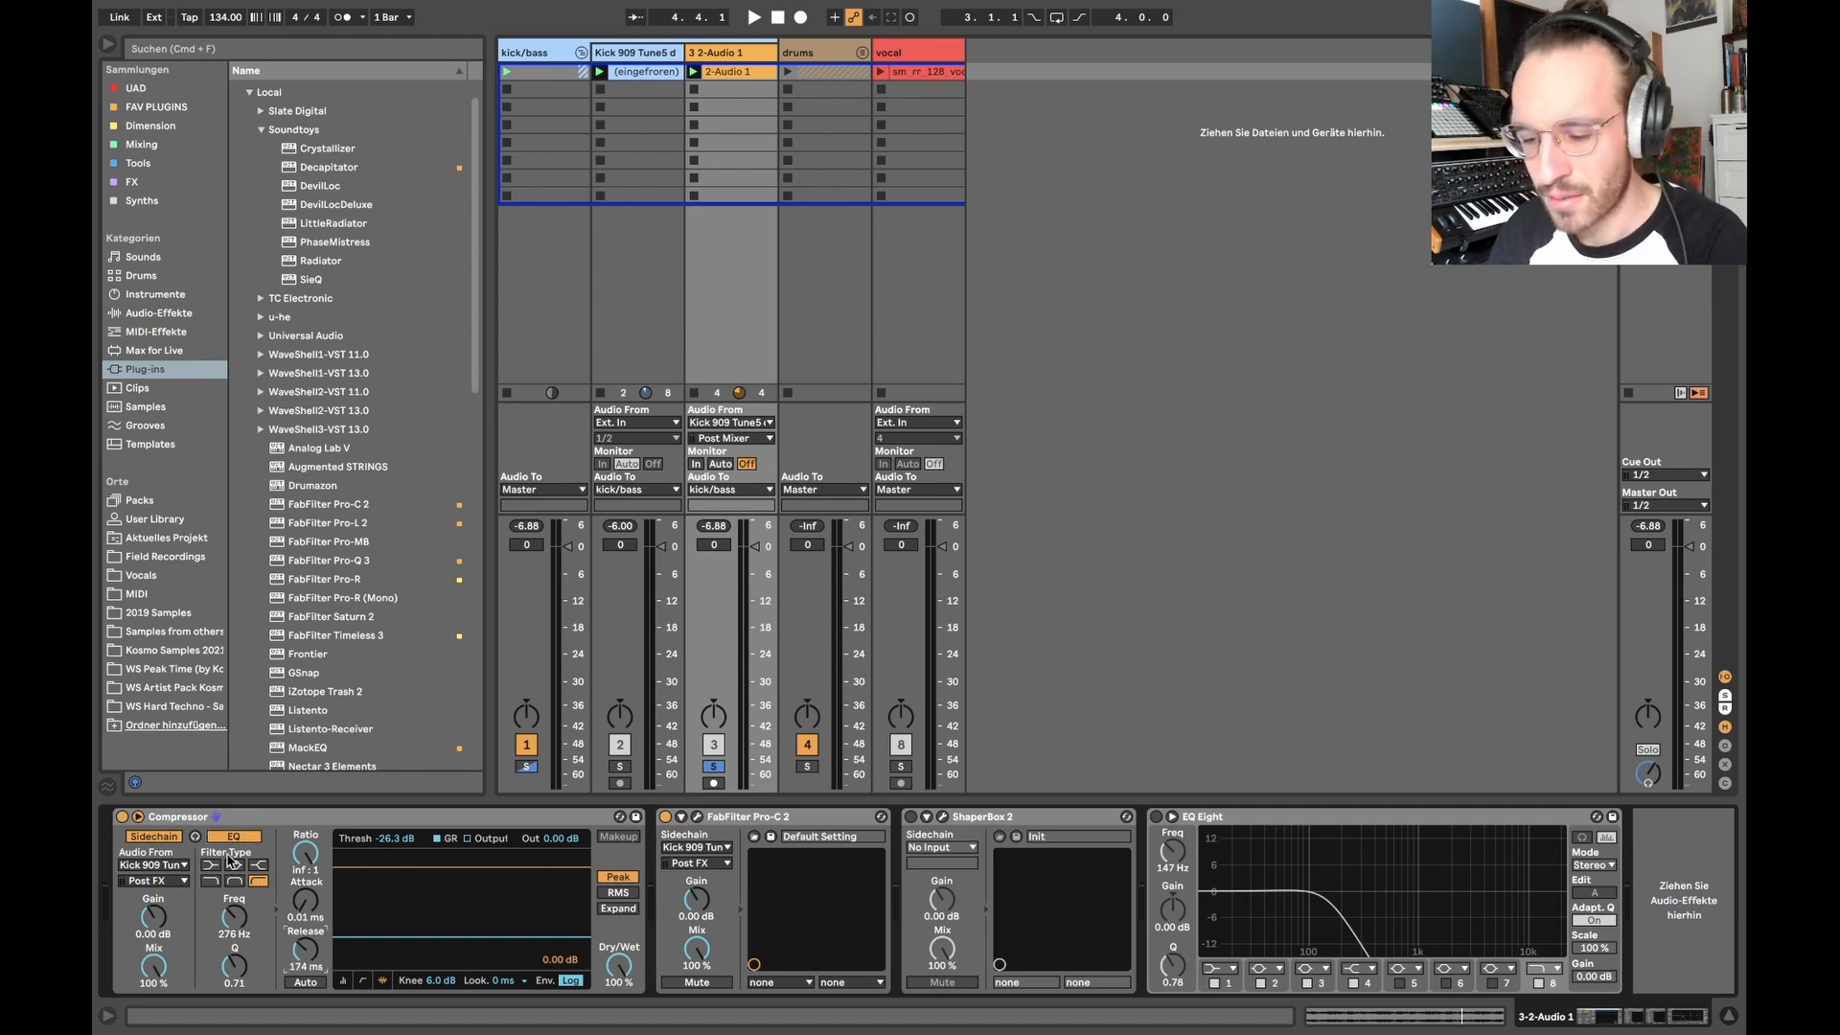
left_click(226, 840)
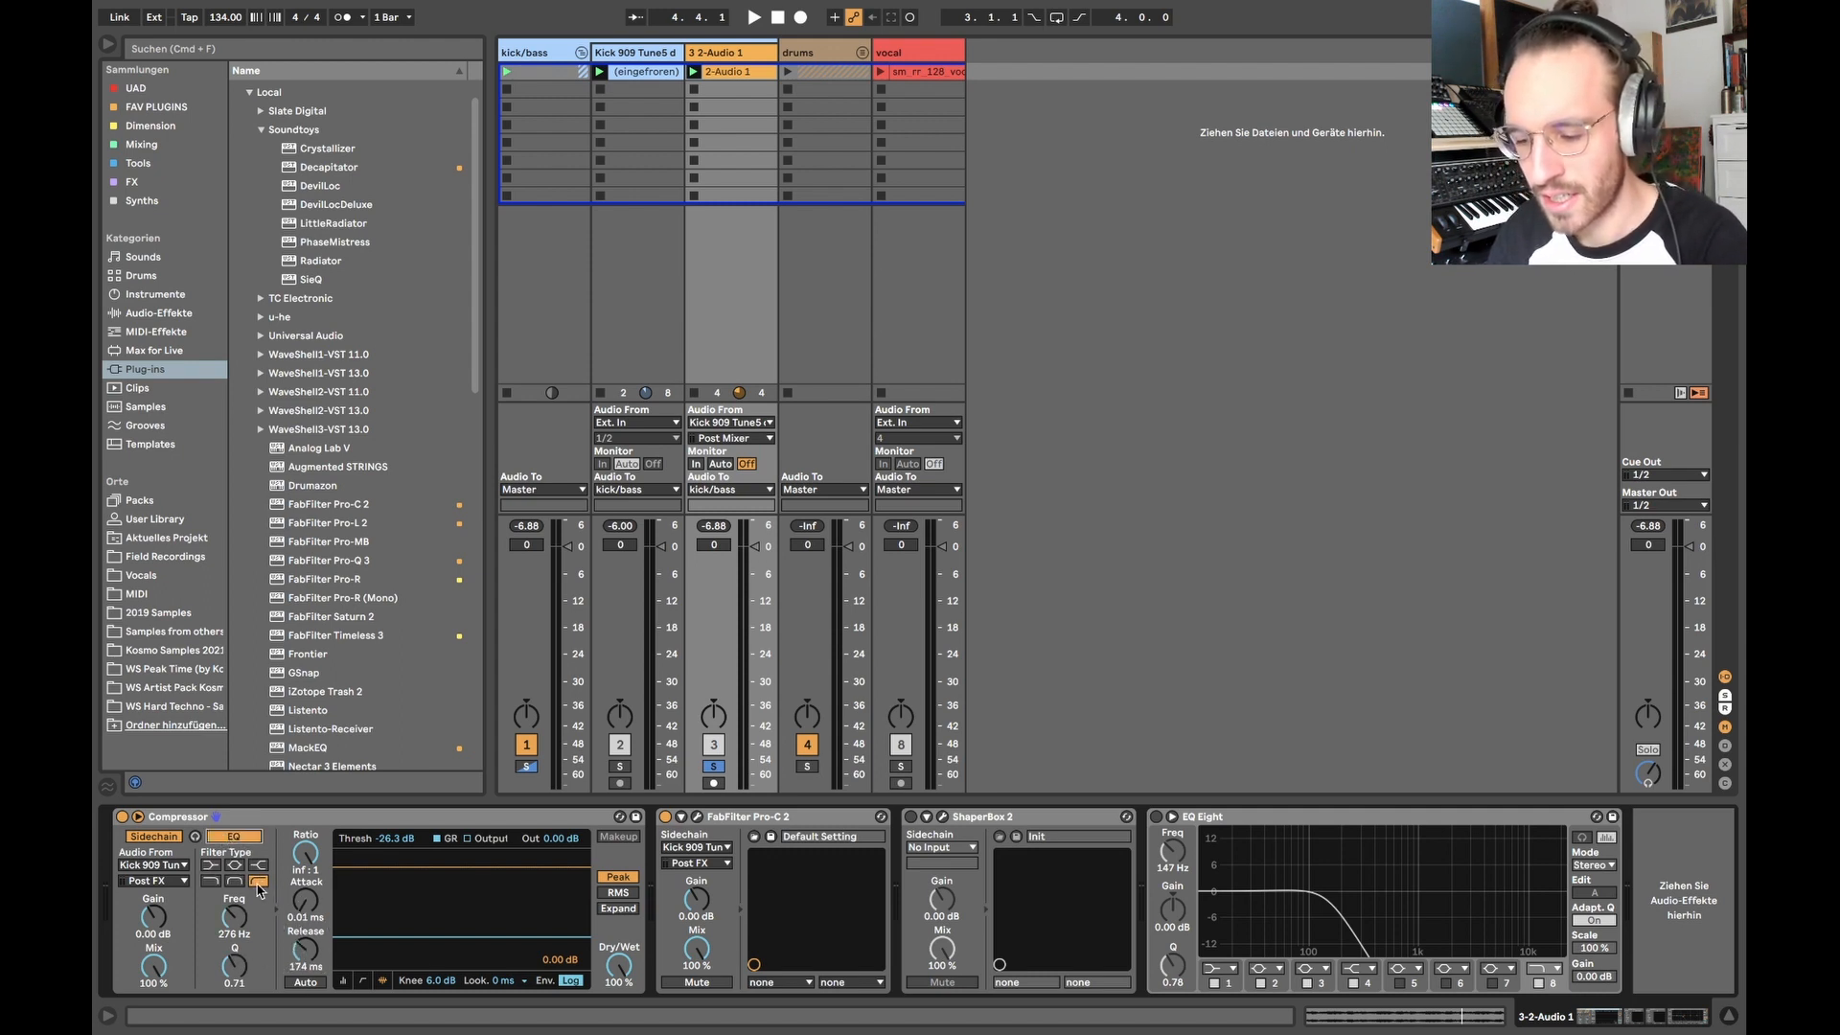
left_click_drag(235, 916, 306, 962)
key("space")
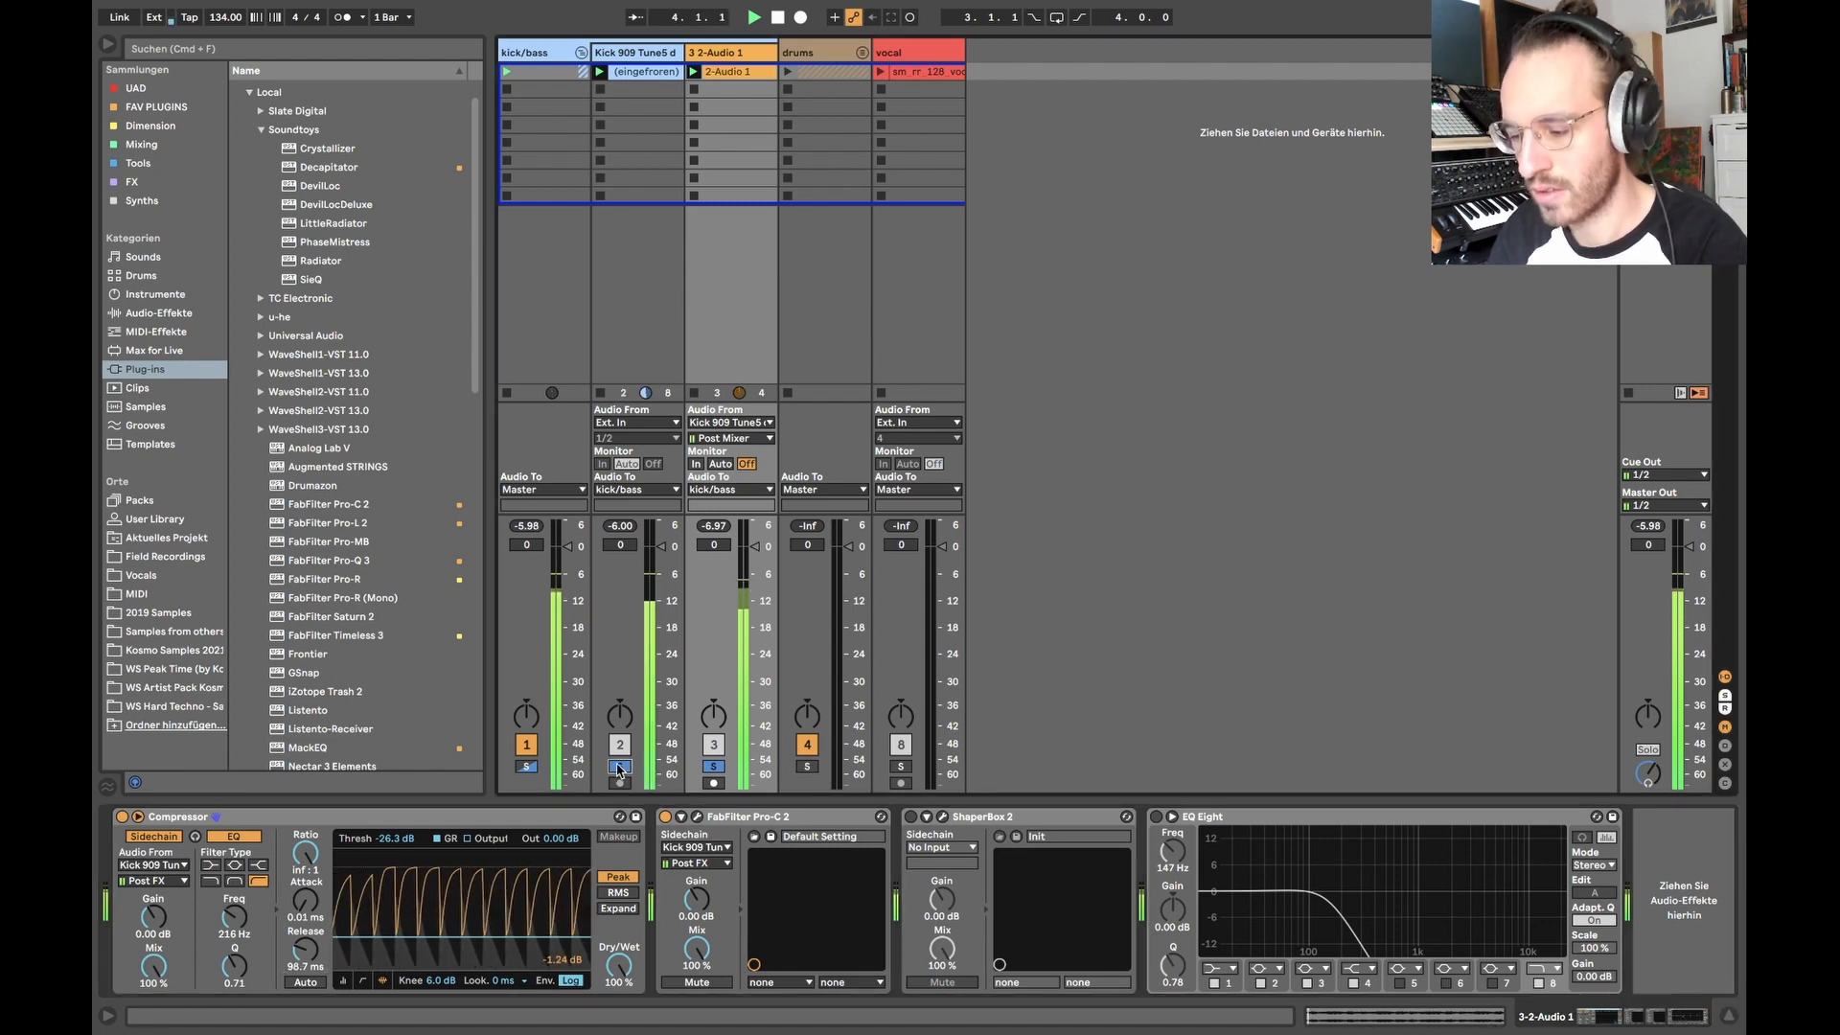
- Fold the Compressor's sidechain section and adjust the release in the FabFilter Pro-C 2 window to about 89.1 ms during playback
left_click(697, 816)
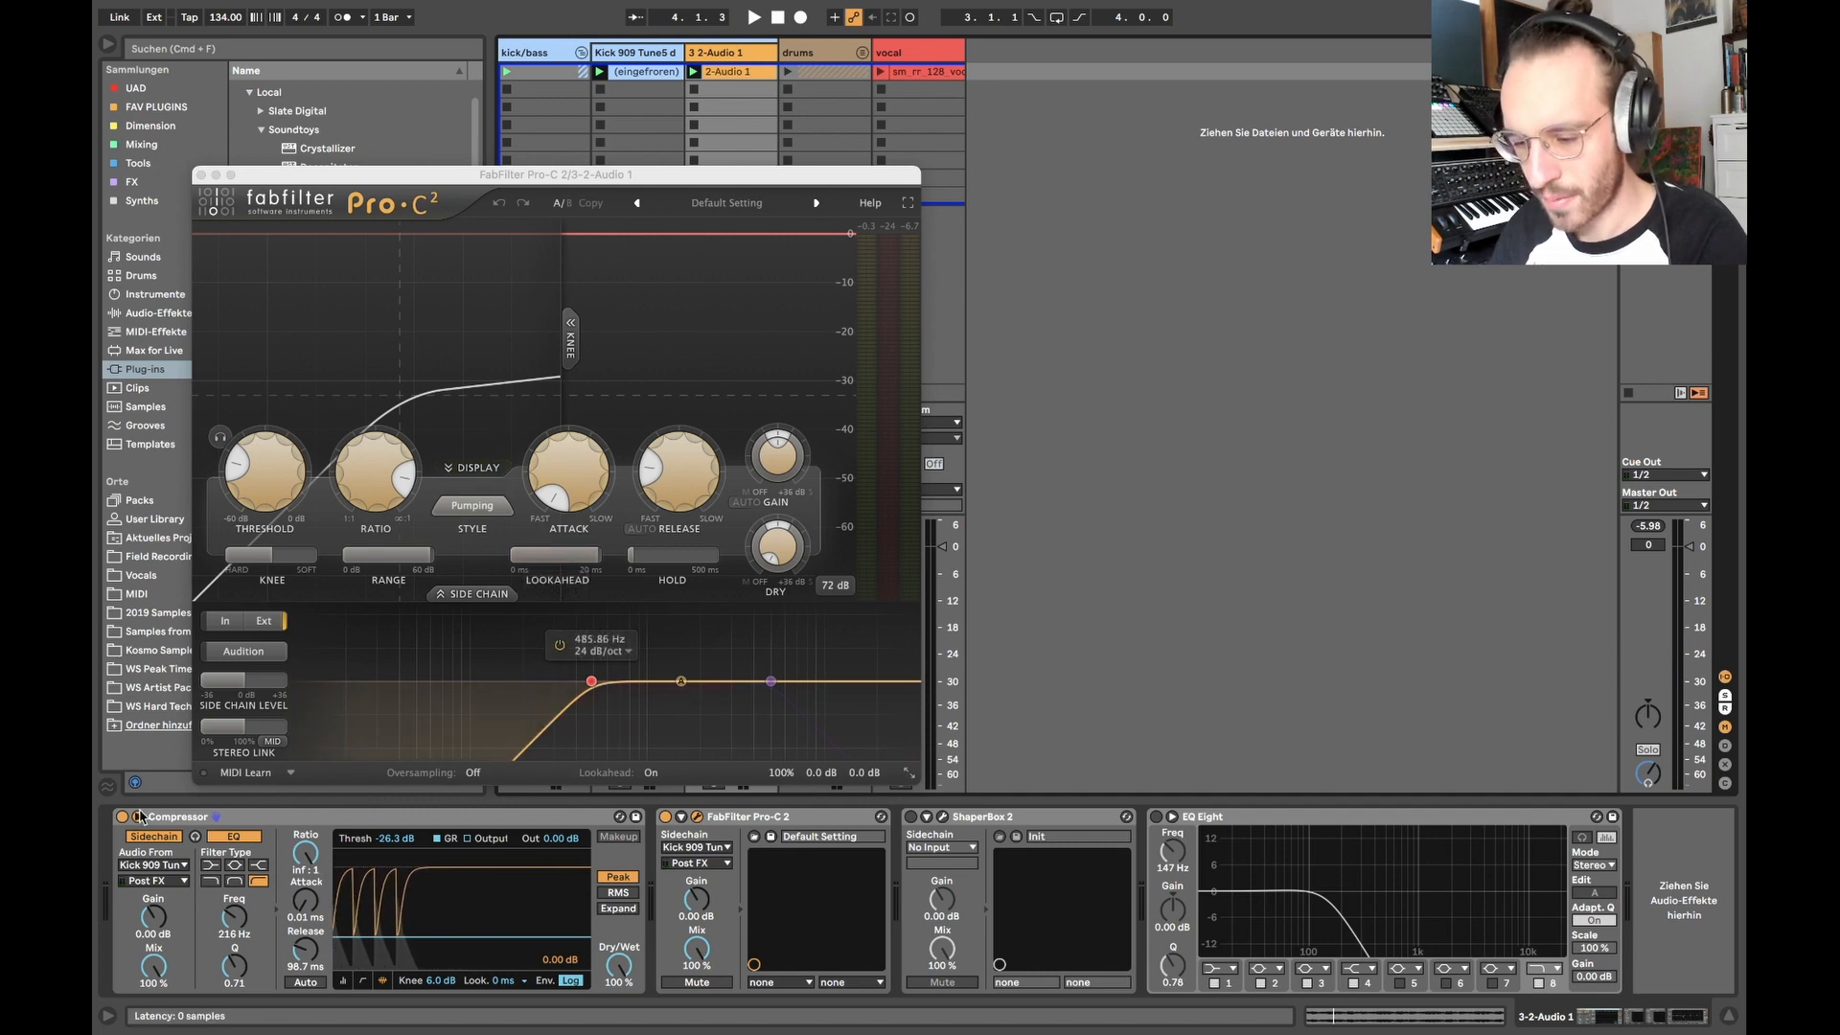
left_click(133, 819)
key("space")
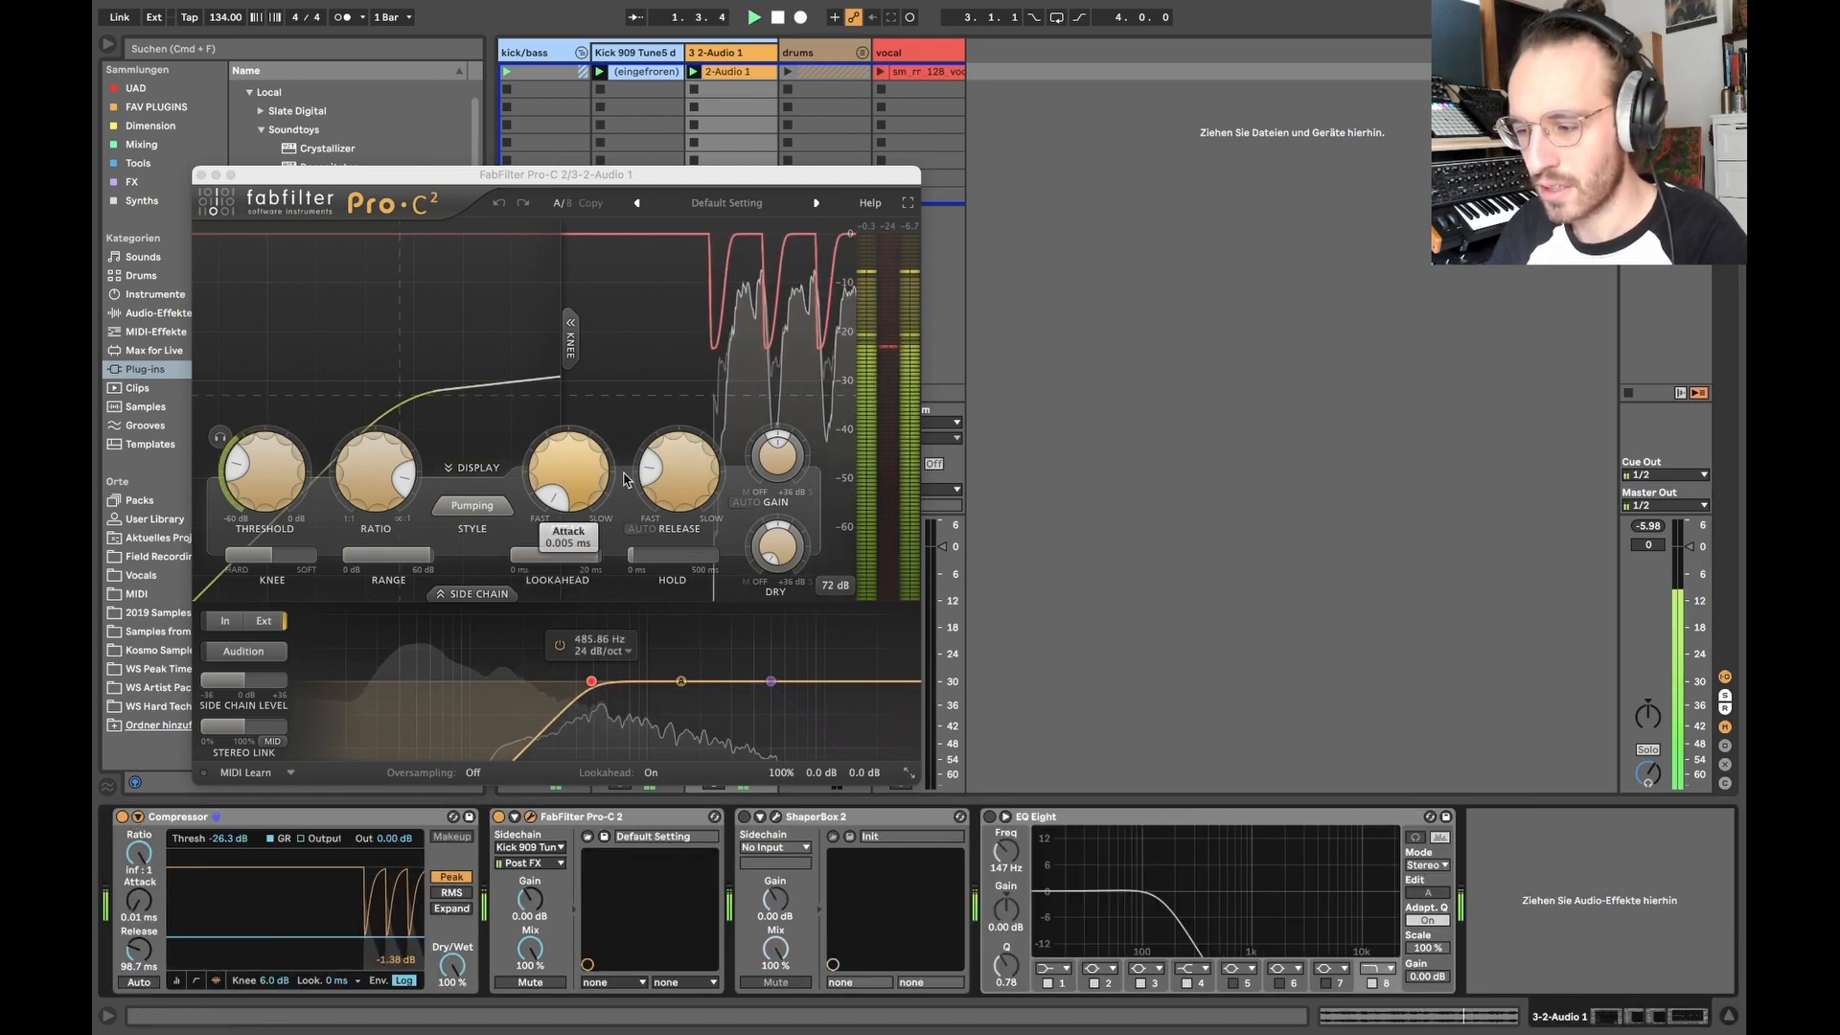
mouse_move(651, 470)
left_mouse_down()
mouse_move(665, 437)
mouse_move(657, 469)
left_mouse_up()
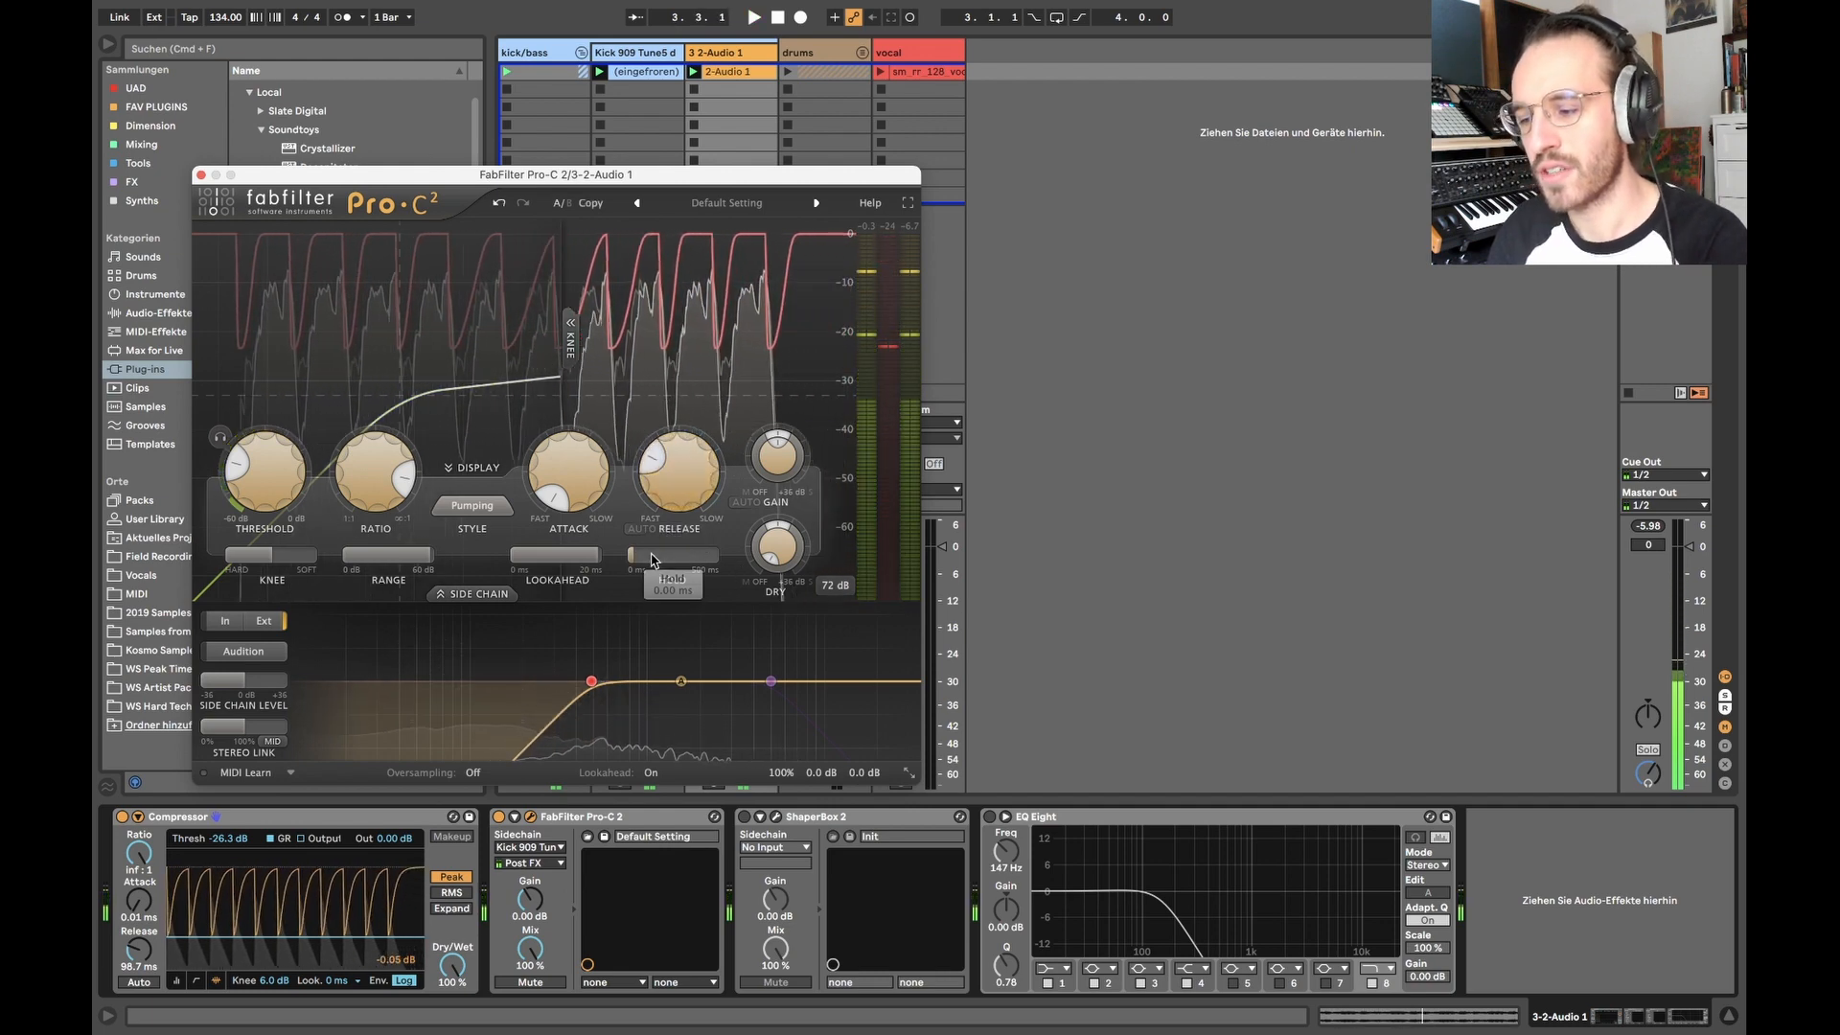
- Try a Pro-C 2 hold time of about 18.33 ms, return it to the minimum, and play back the result
scroll(732, 554, "up", 5)
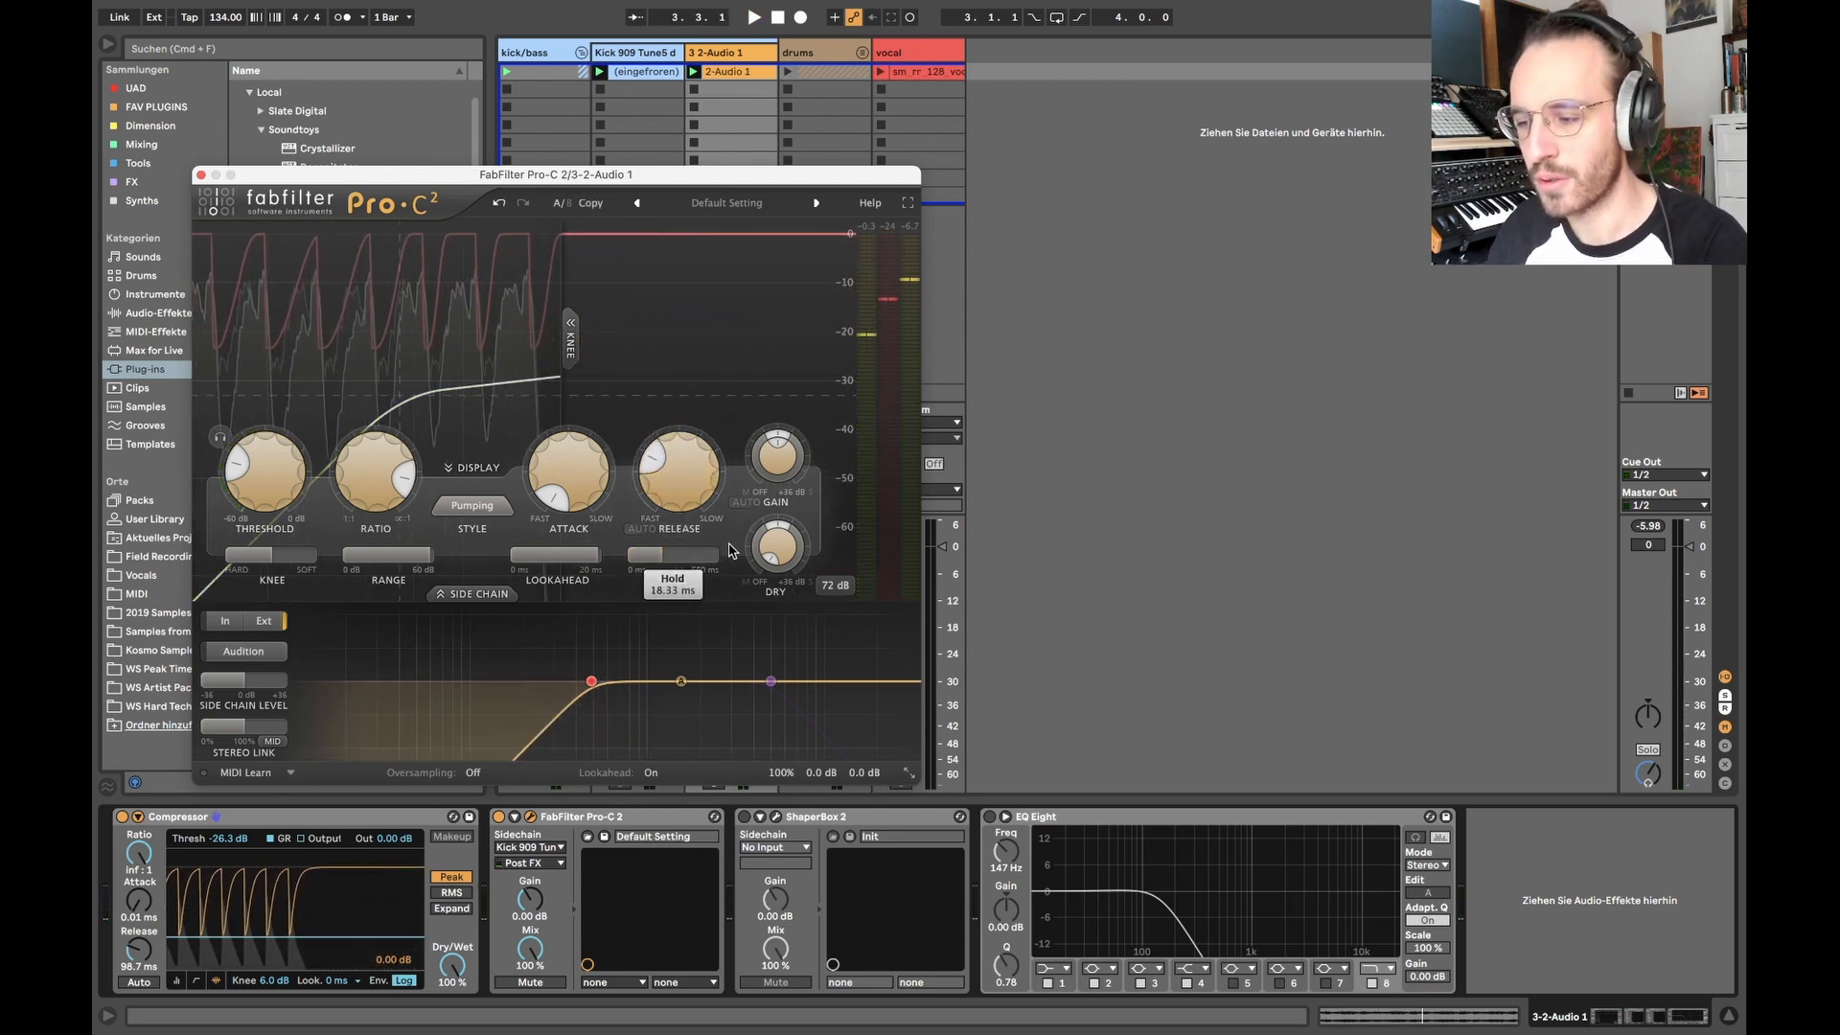
scroll(730, 546, "up", 3)
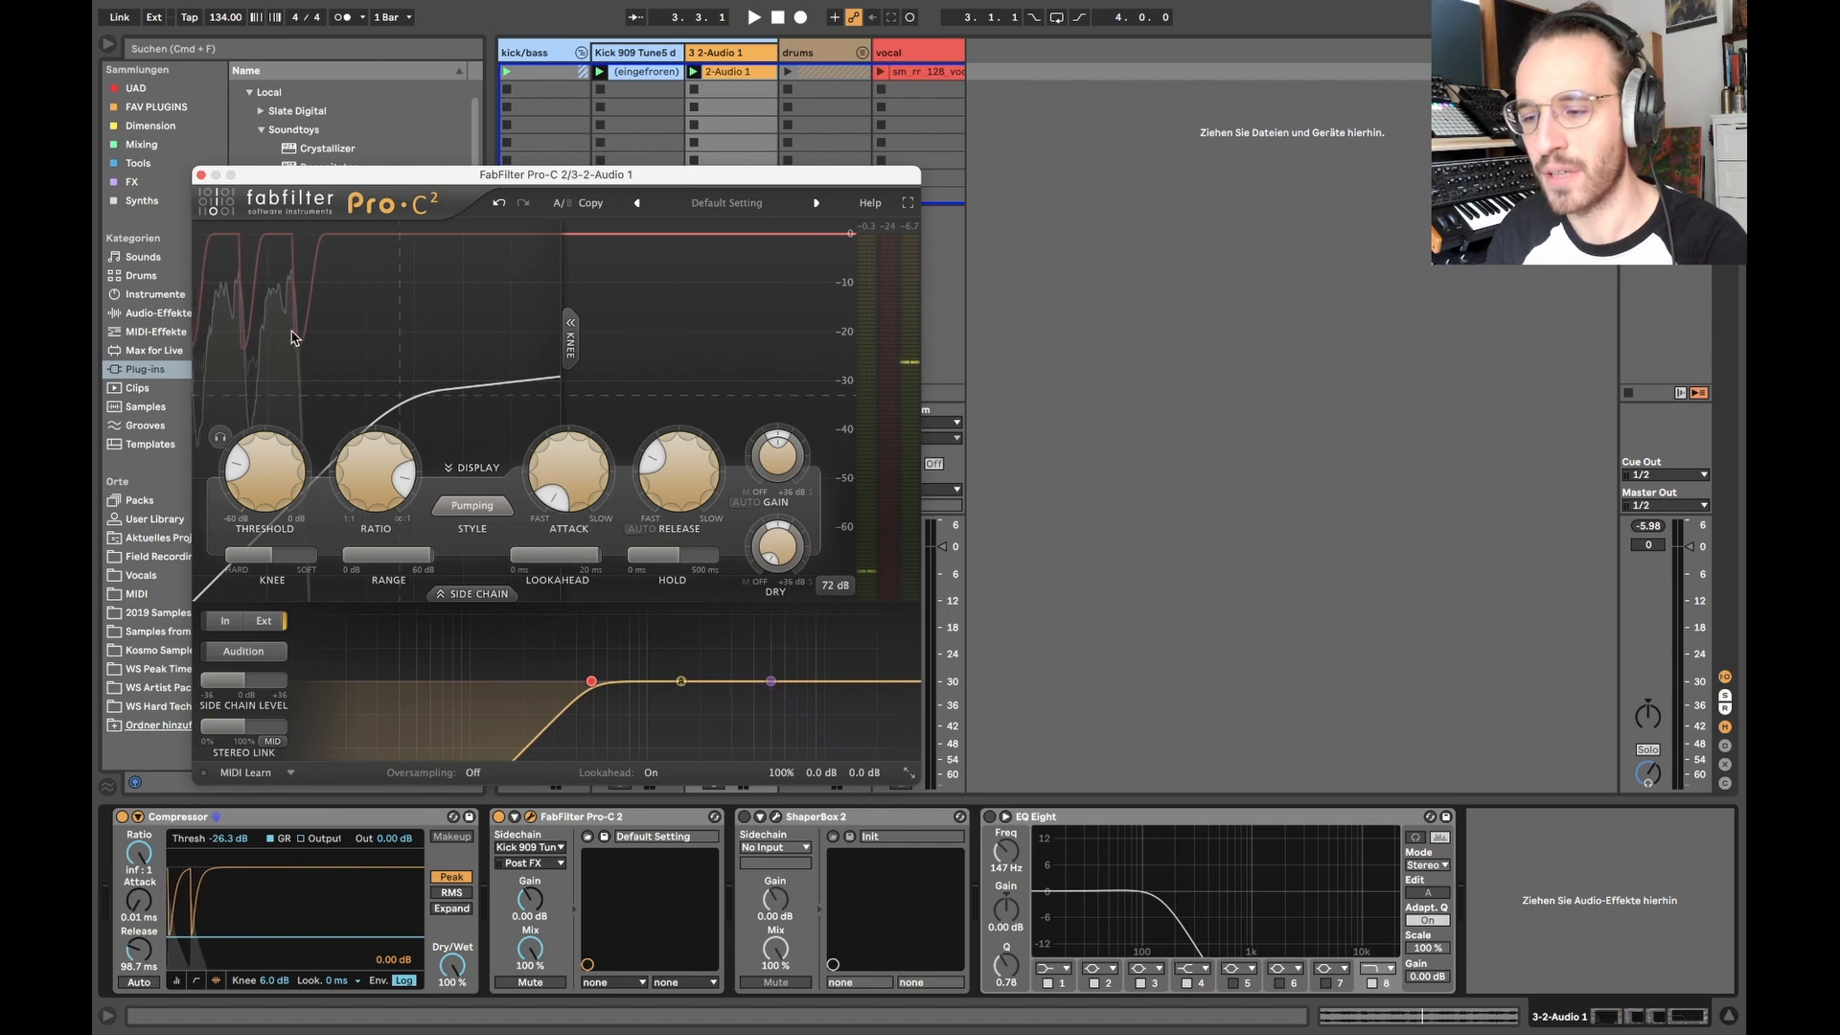
left_click_drag(678, 556, 575, 554)
key("space")
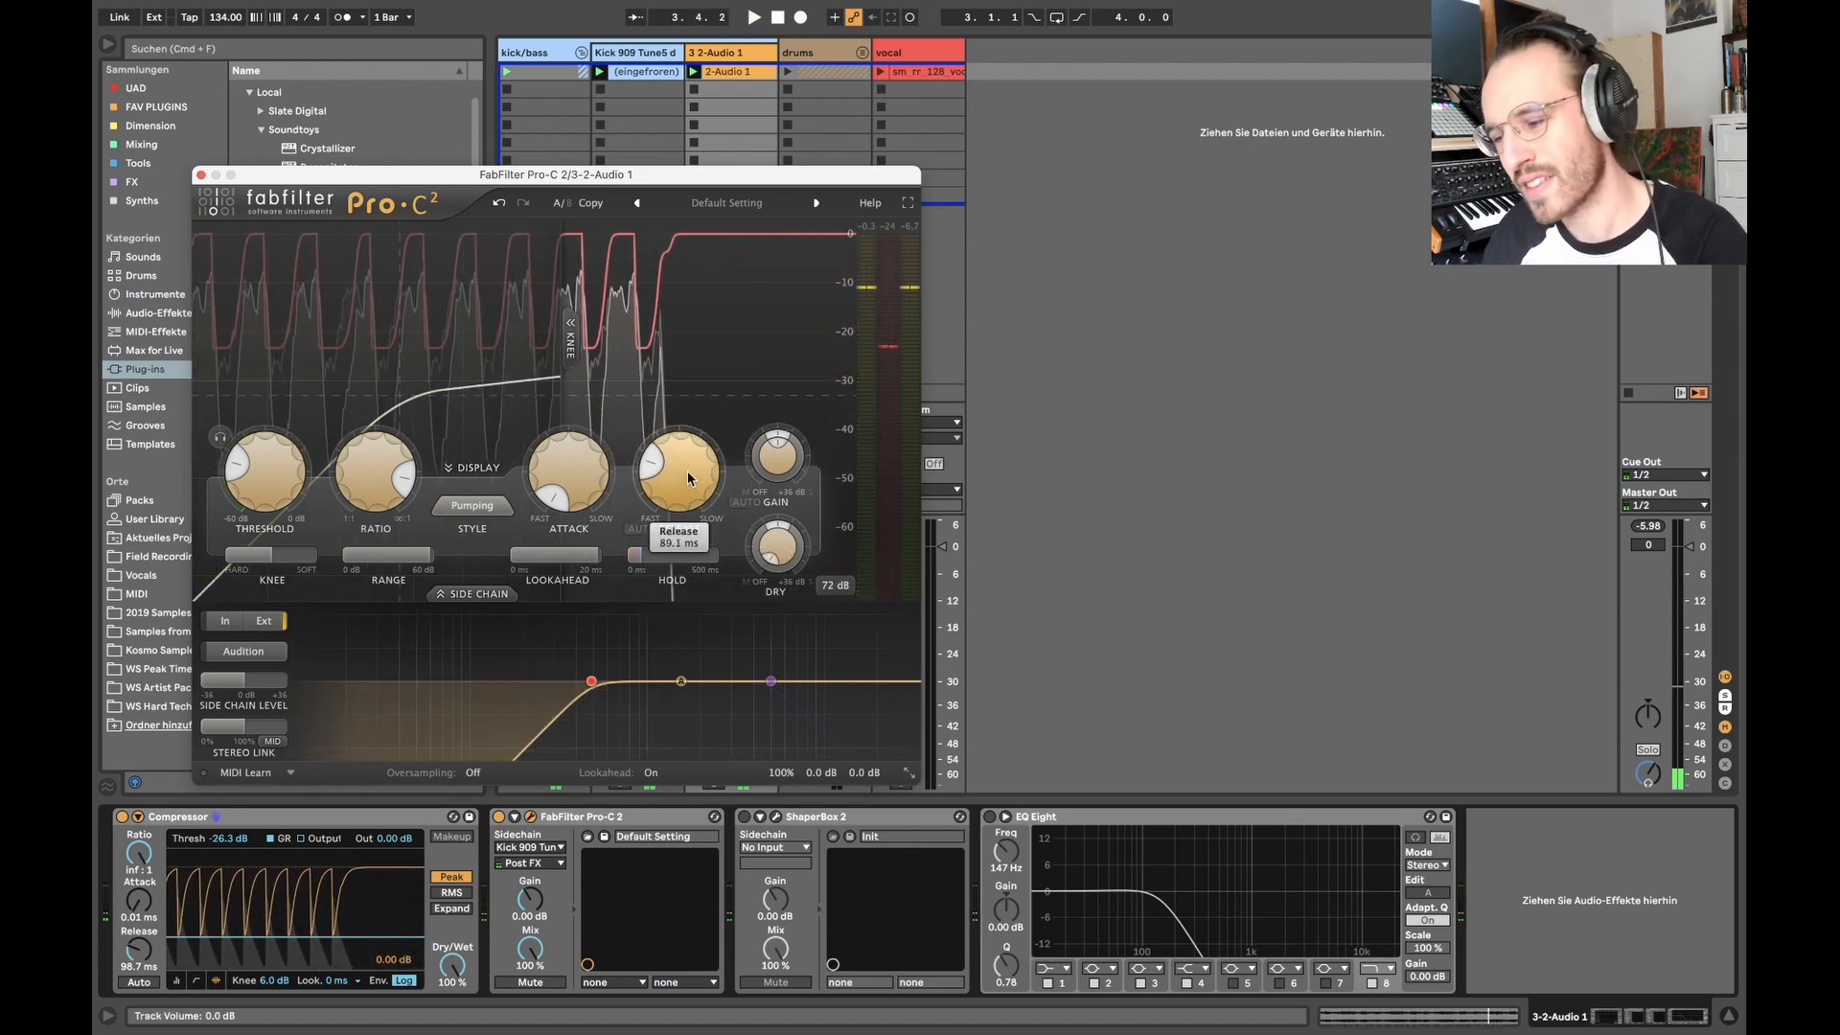
left_click_drag(687, 470, 686, 464)
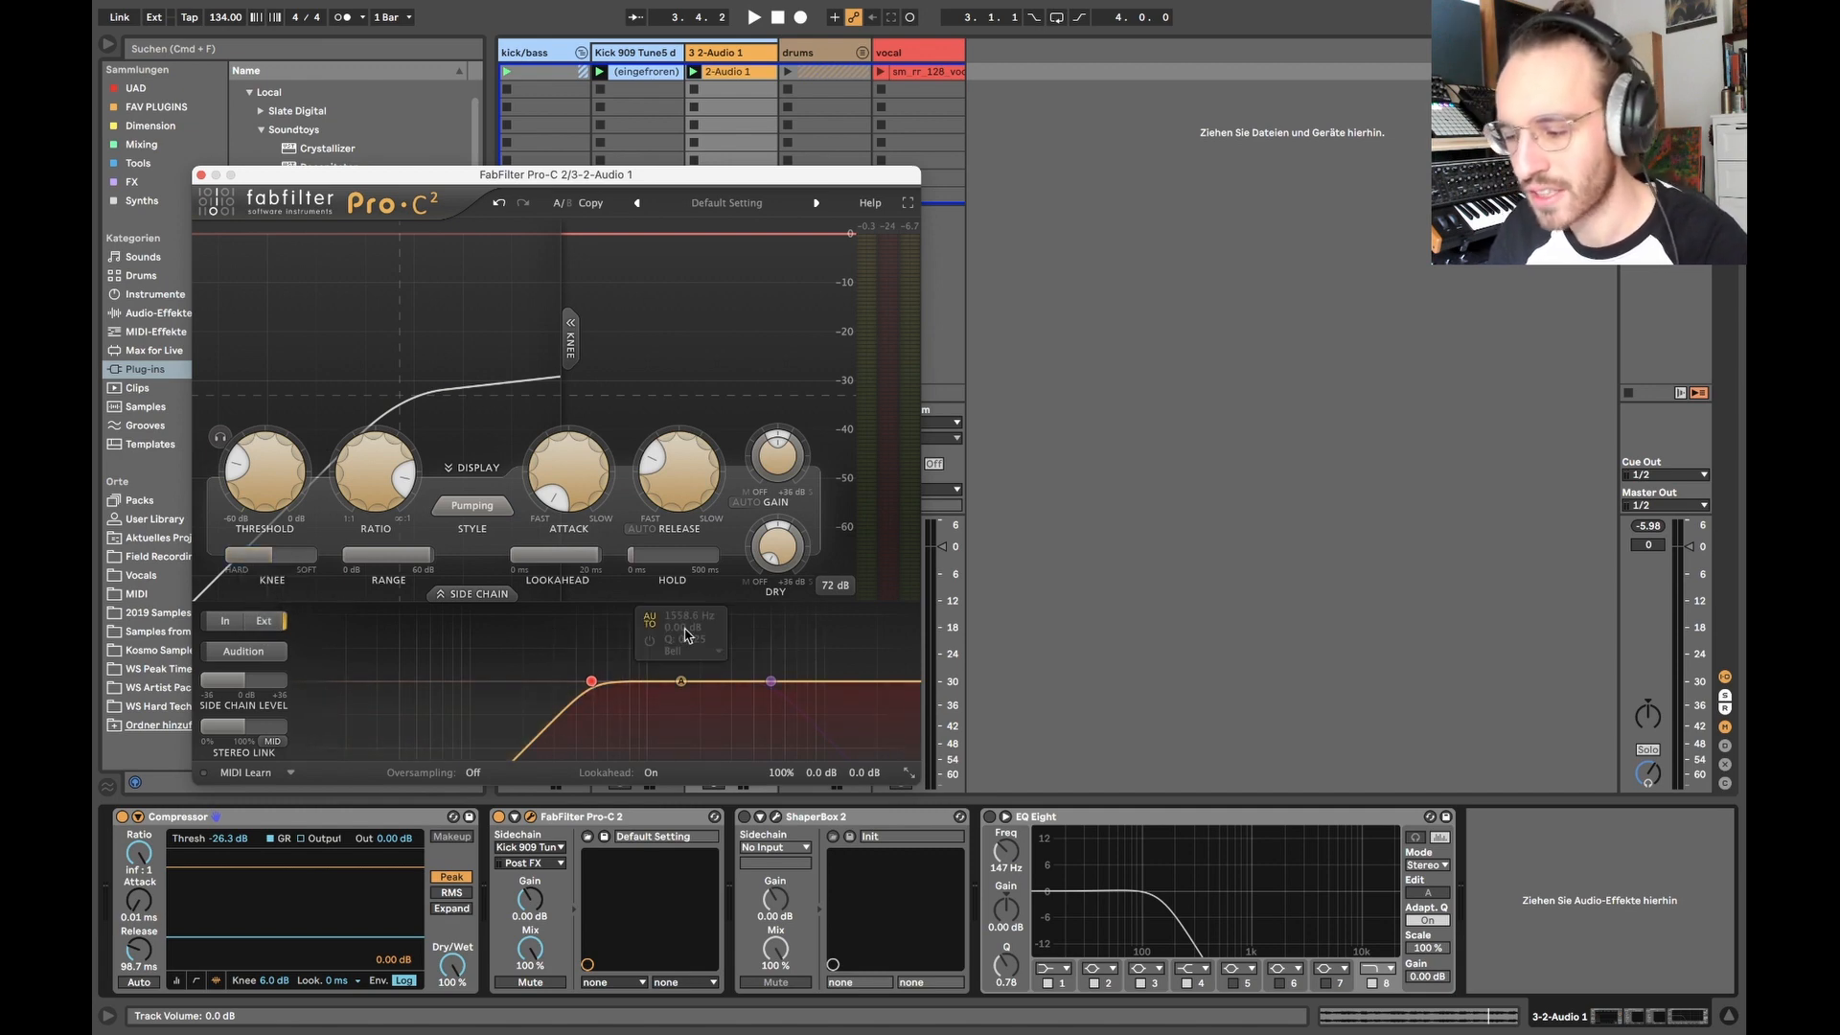
- Close the Pro-C 2 plug-in window and solo the 2-Audio 1 track
left_click(530, 850)
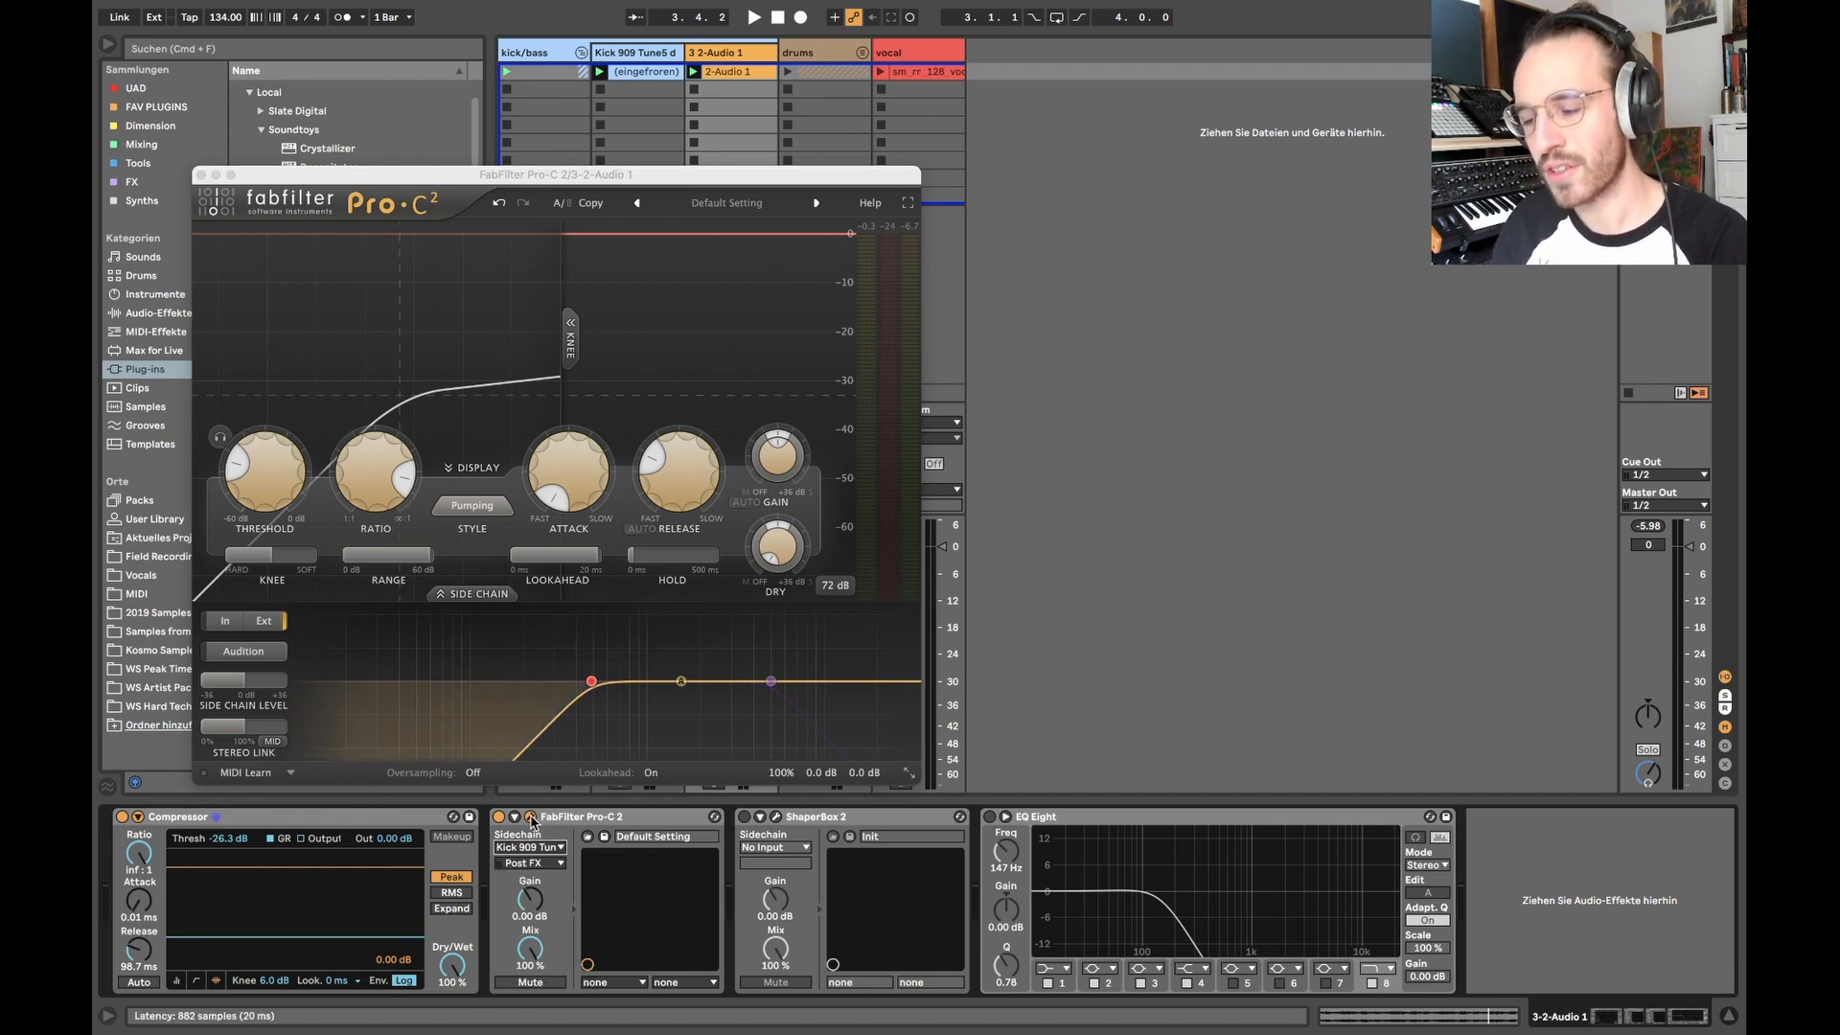
left_click(531, 817)
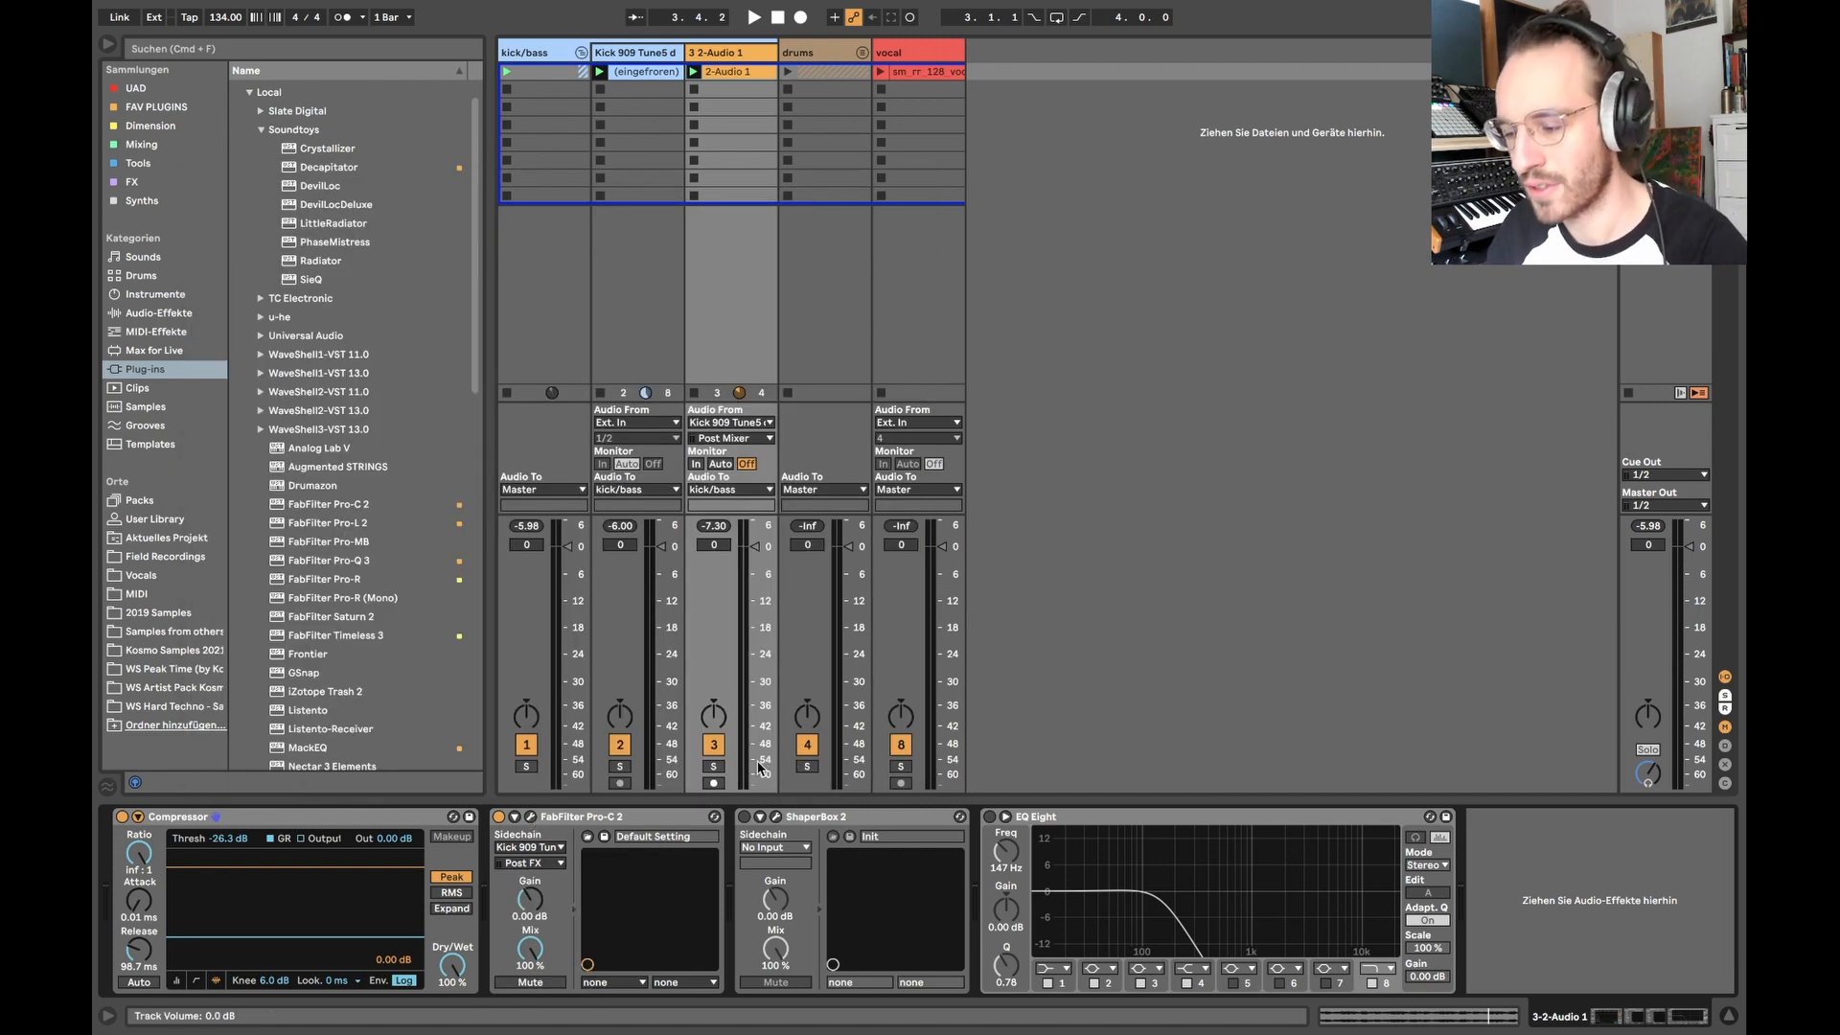
left_click(711, 767)
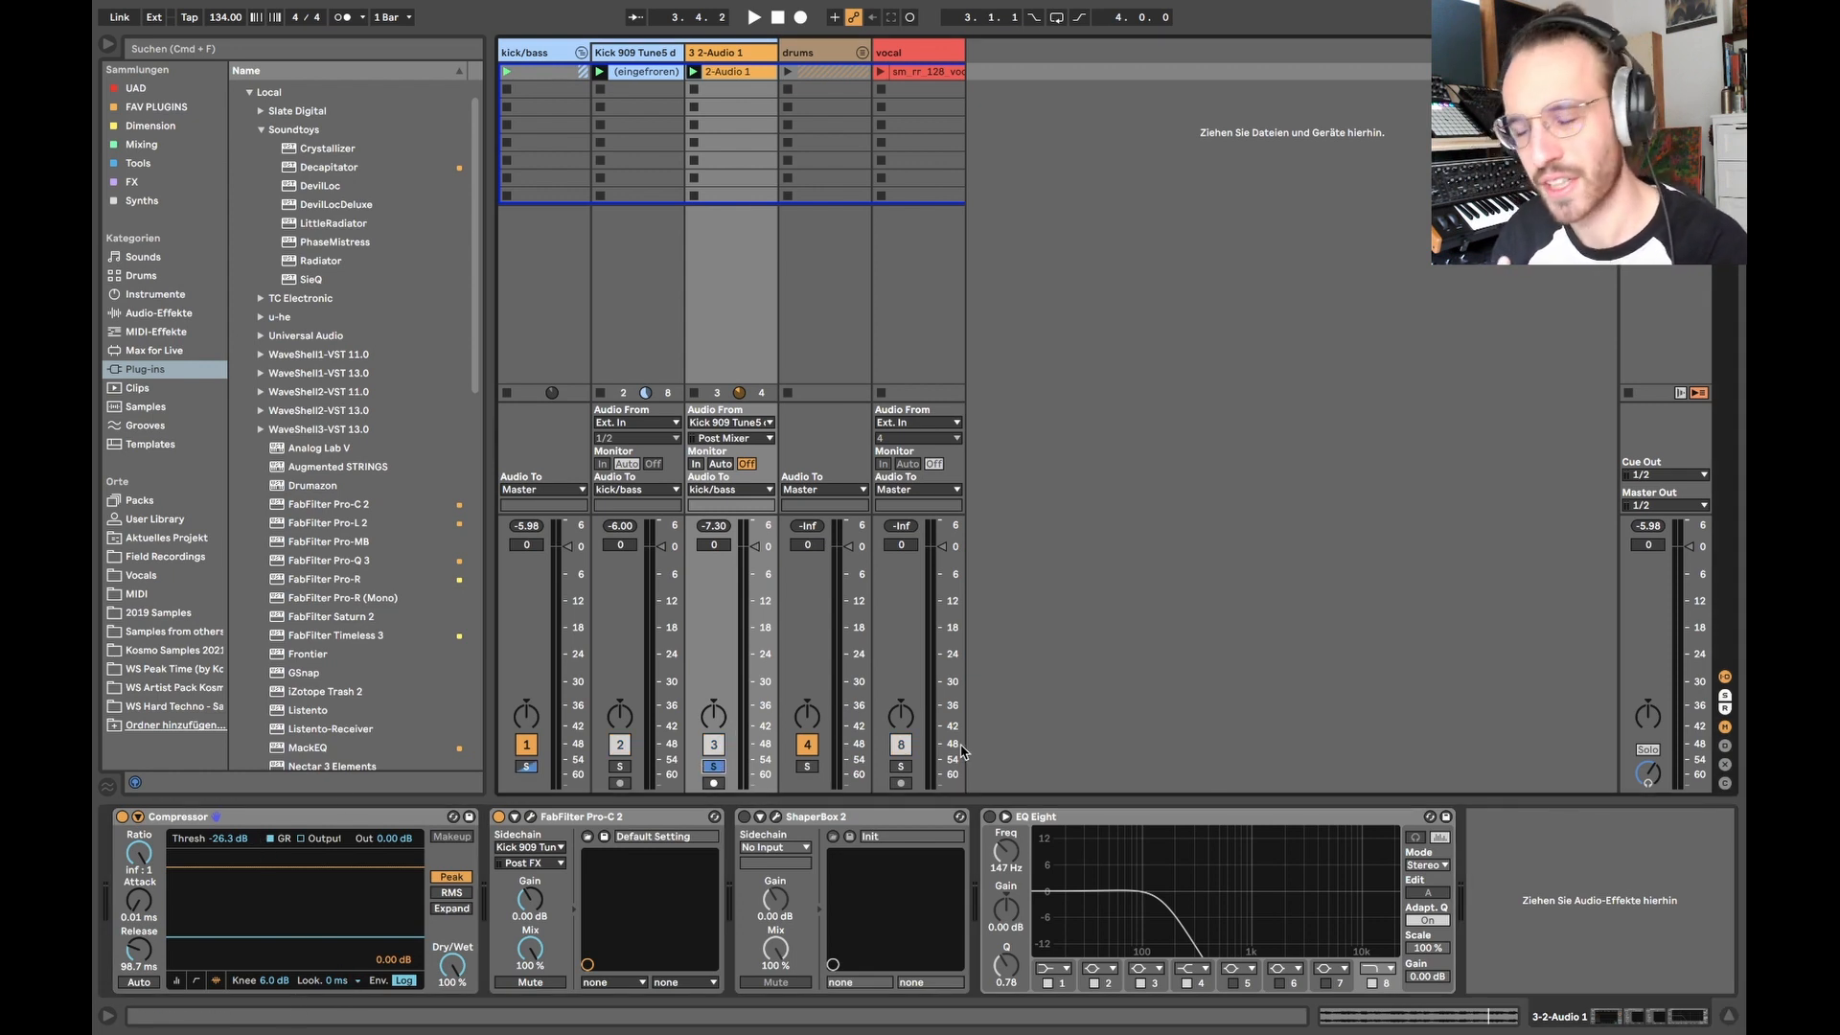
- Play the soloed bass while setting the Compressor's threshold to -35.0 dB and its release to 58.2 ms
key("space")
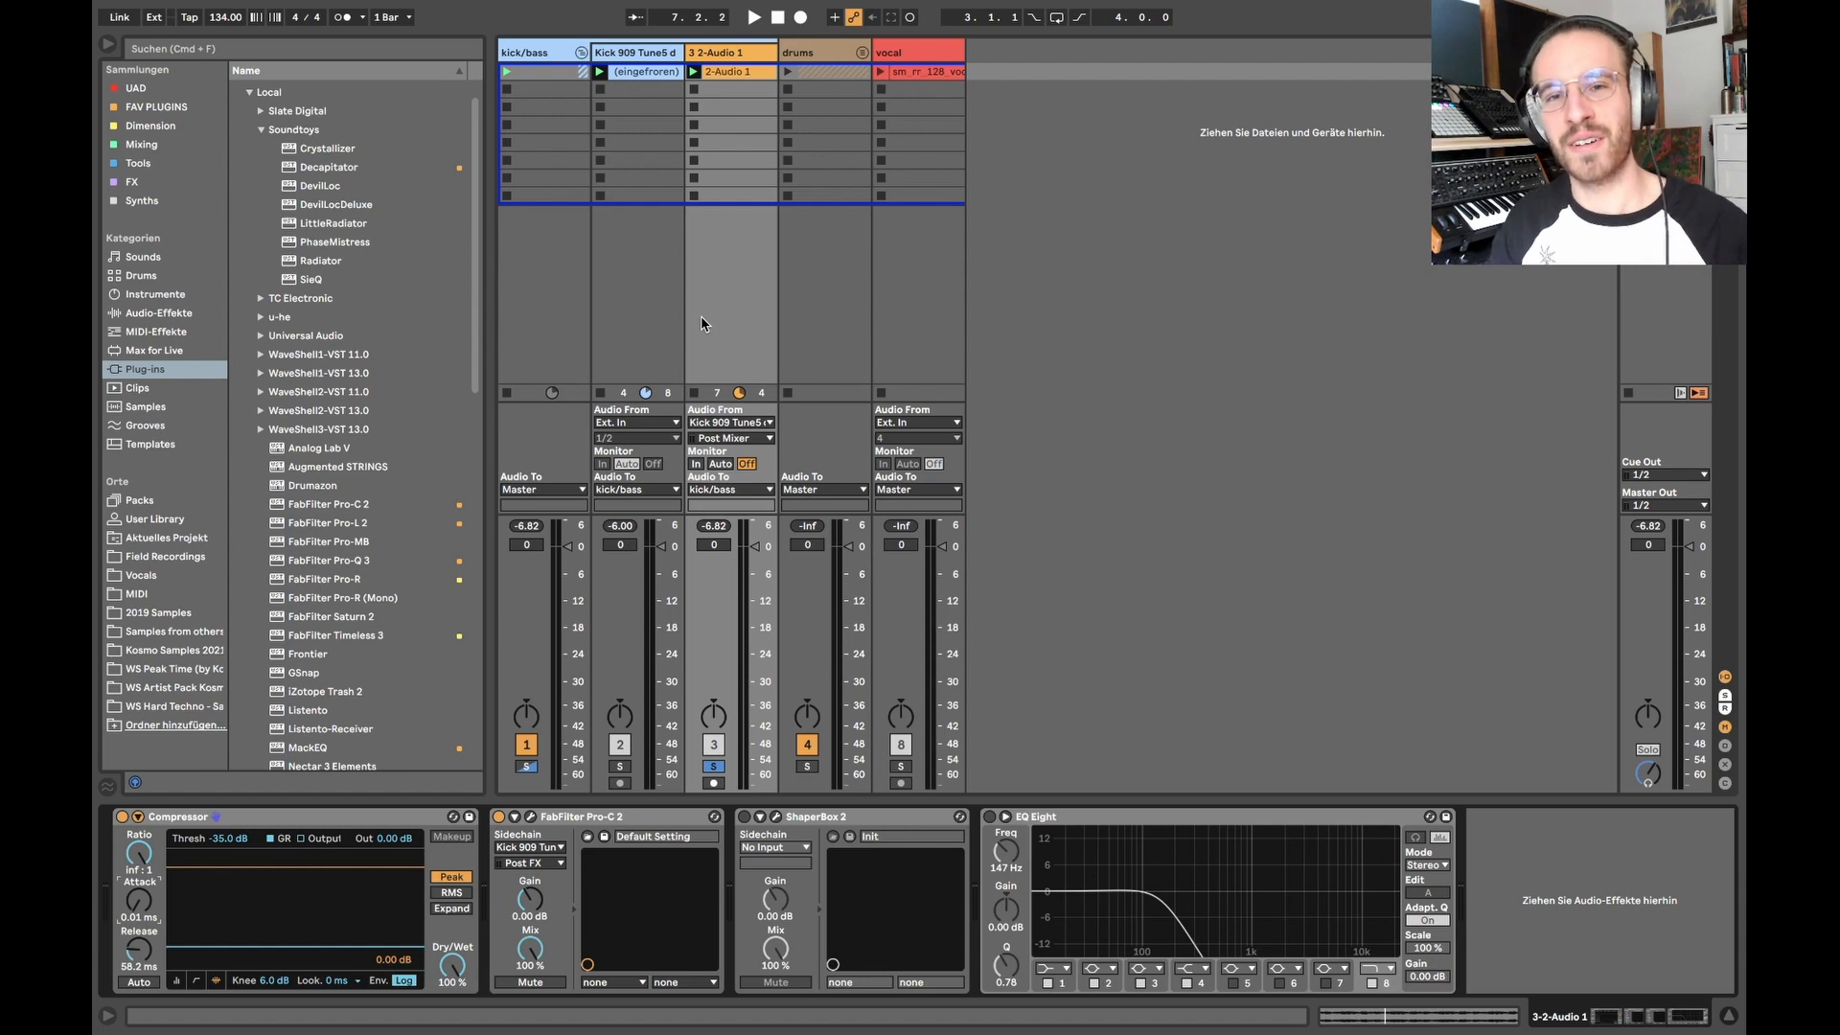
- Open the 2-Audio 1 clip, examine the start of its waveform up close and at full length, and return to the device chain
double_click(740, 72)
scroll(543, 707, "up", 5)
scroll(542, 708, "down", 5)
mouse_move(590, 704)
left_mouse_down()
mouse_move(668, 702)
mouse_move(557, 687)
left_mouse_up()
scroll(556, 687, "left", 2)
left_click(457, 664)
scroll(457, 664, "up", 10)
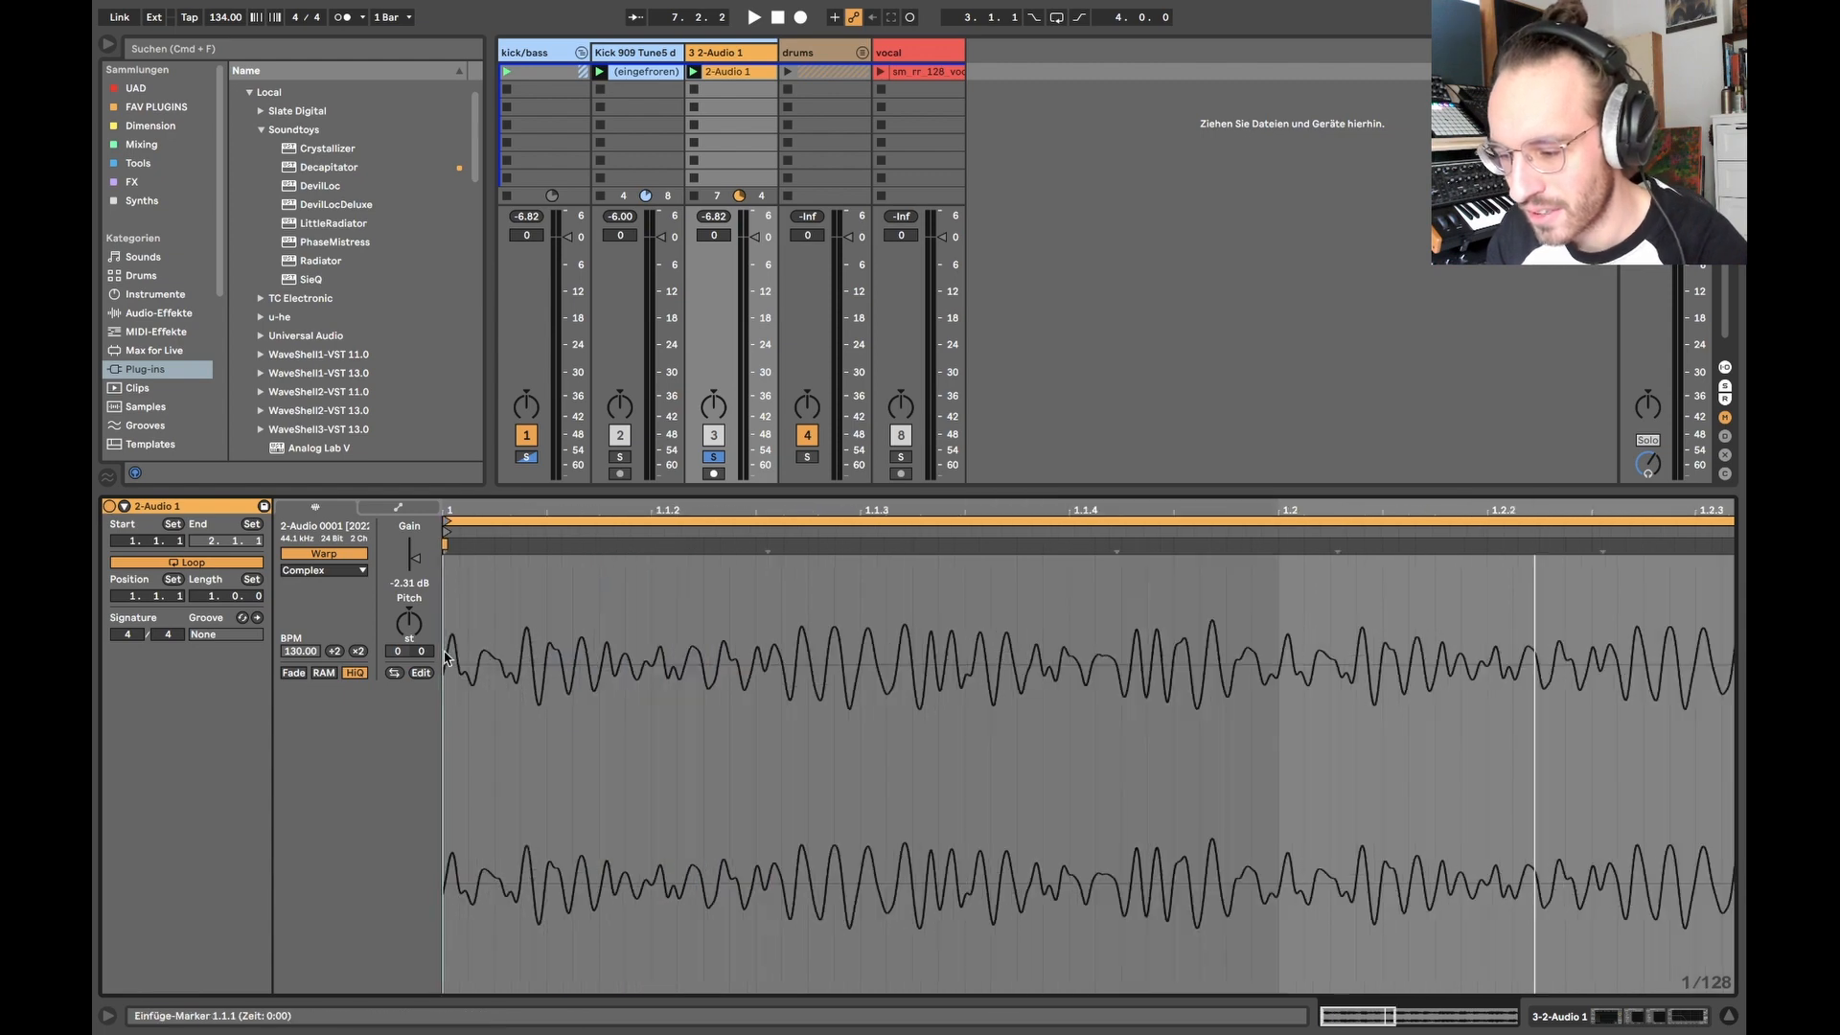
scroll(457, 664, "down", 8)
scroll(517, 662, "down", 3)
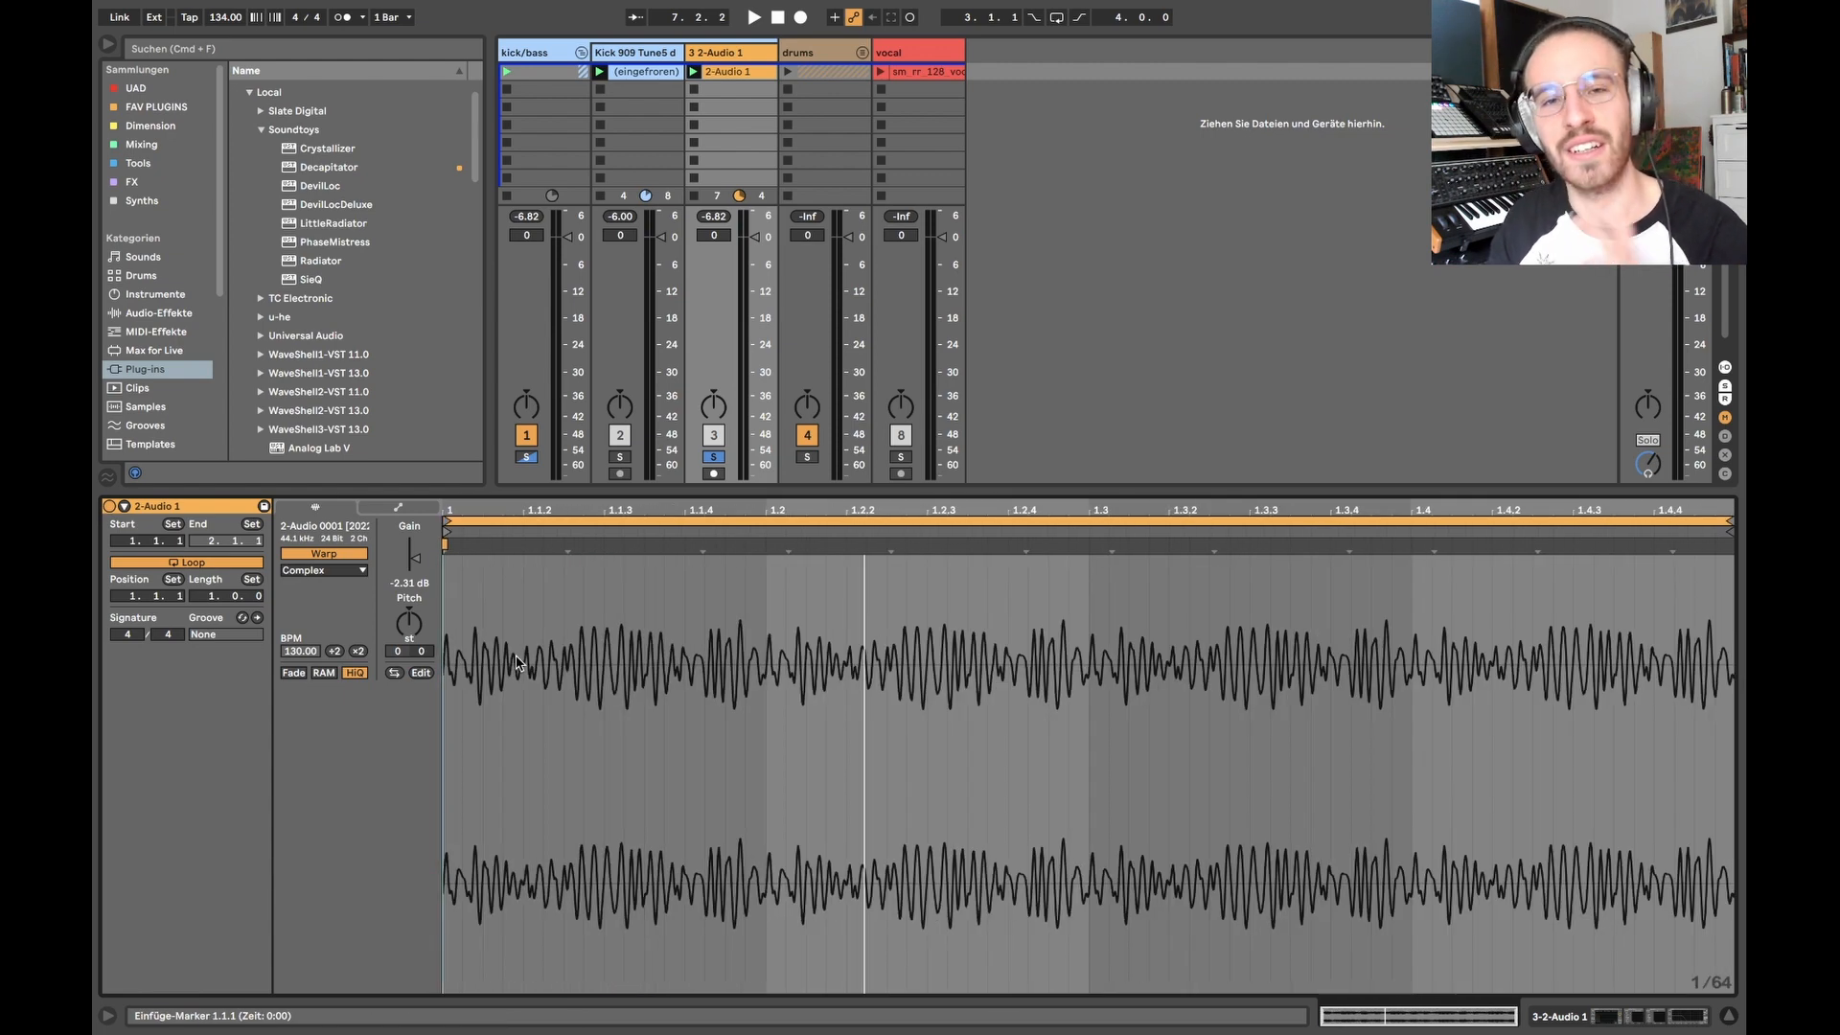
key("shift+Tab")
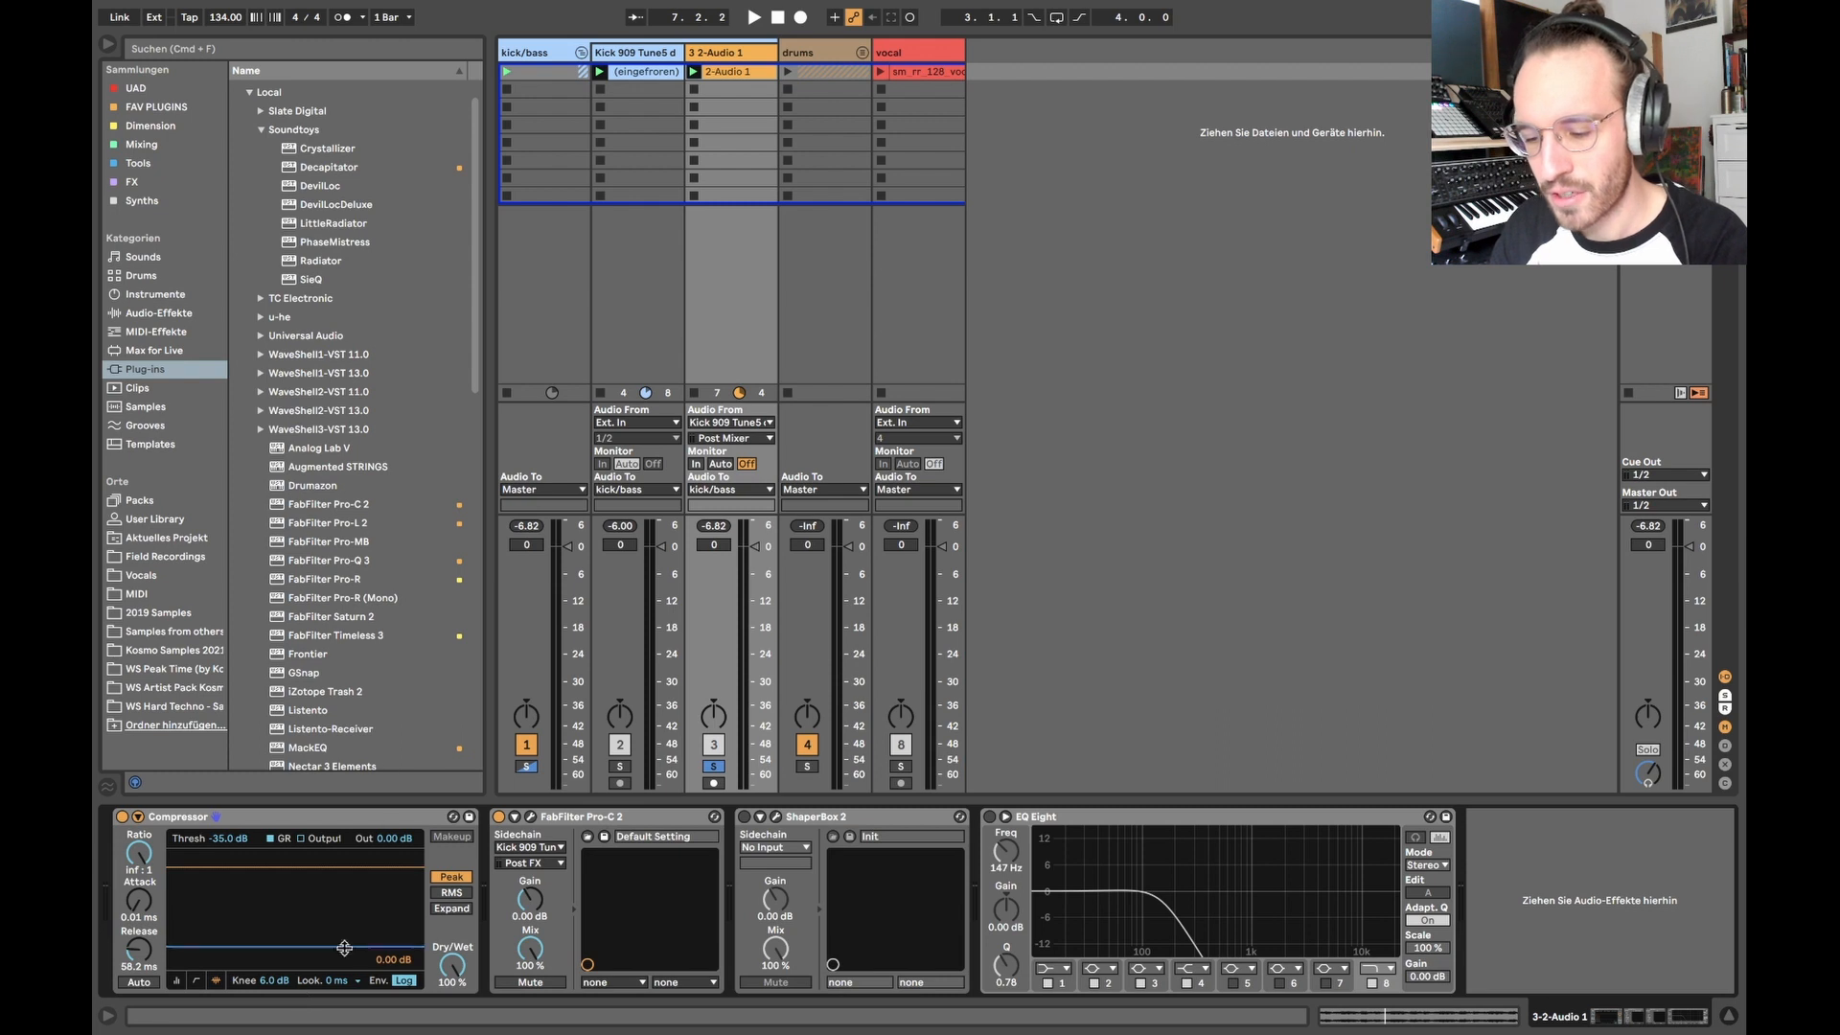
- Try a Compressor lookahead of 1 ms and raise it to 10 ms
left_click(352, 980)
left_click(352, 979)
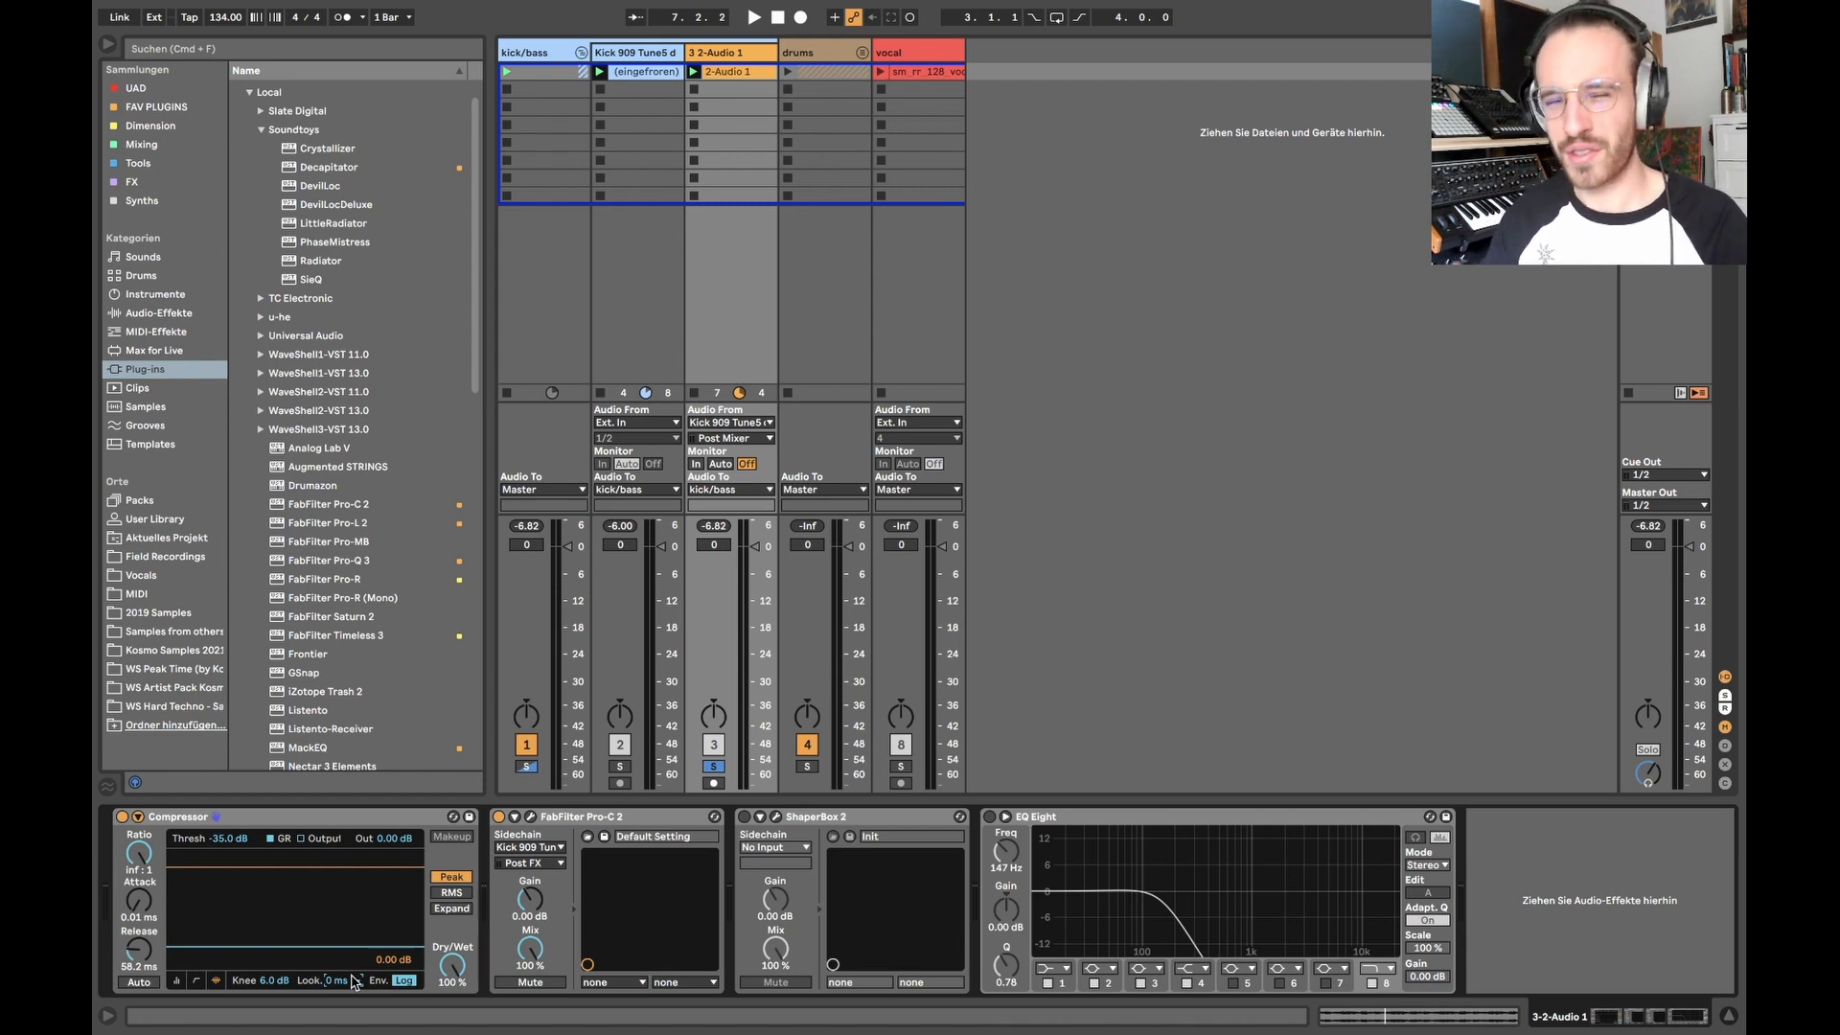
left_click(354, 982)
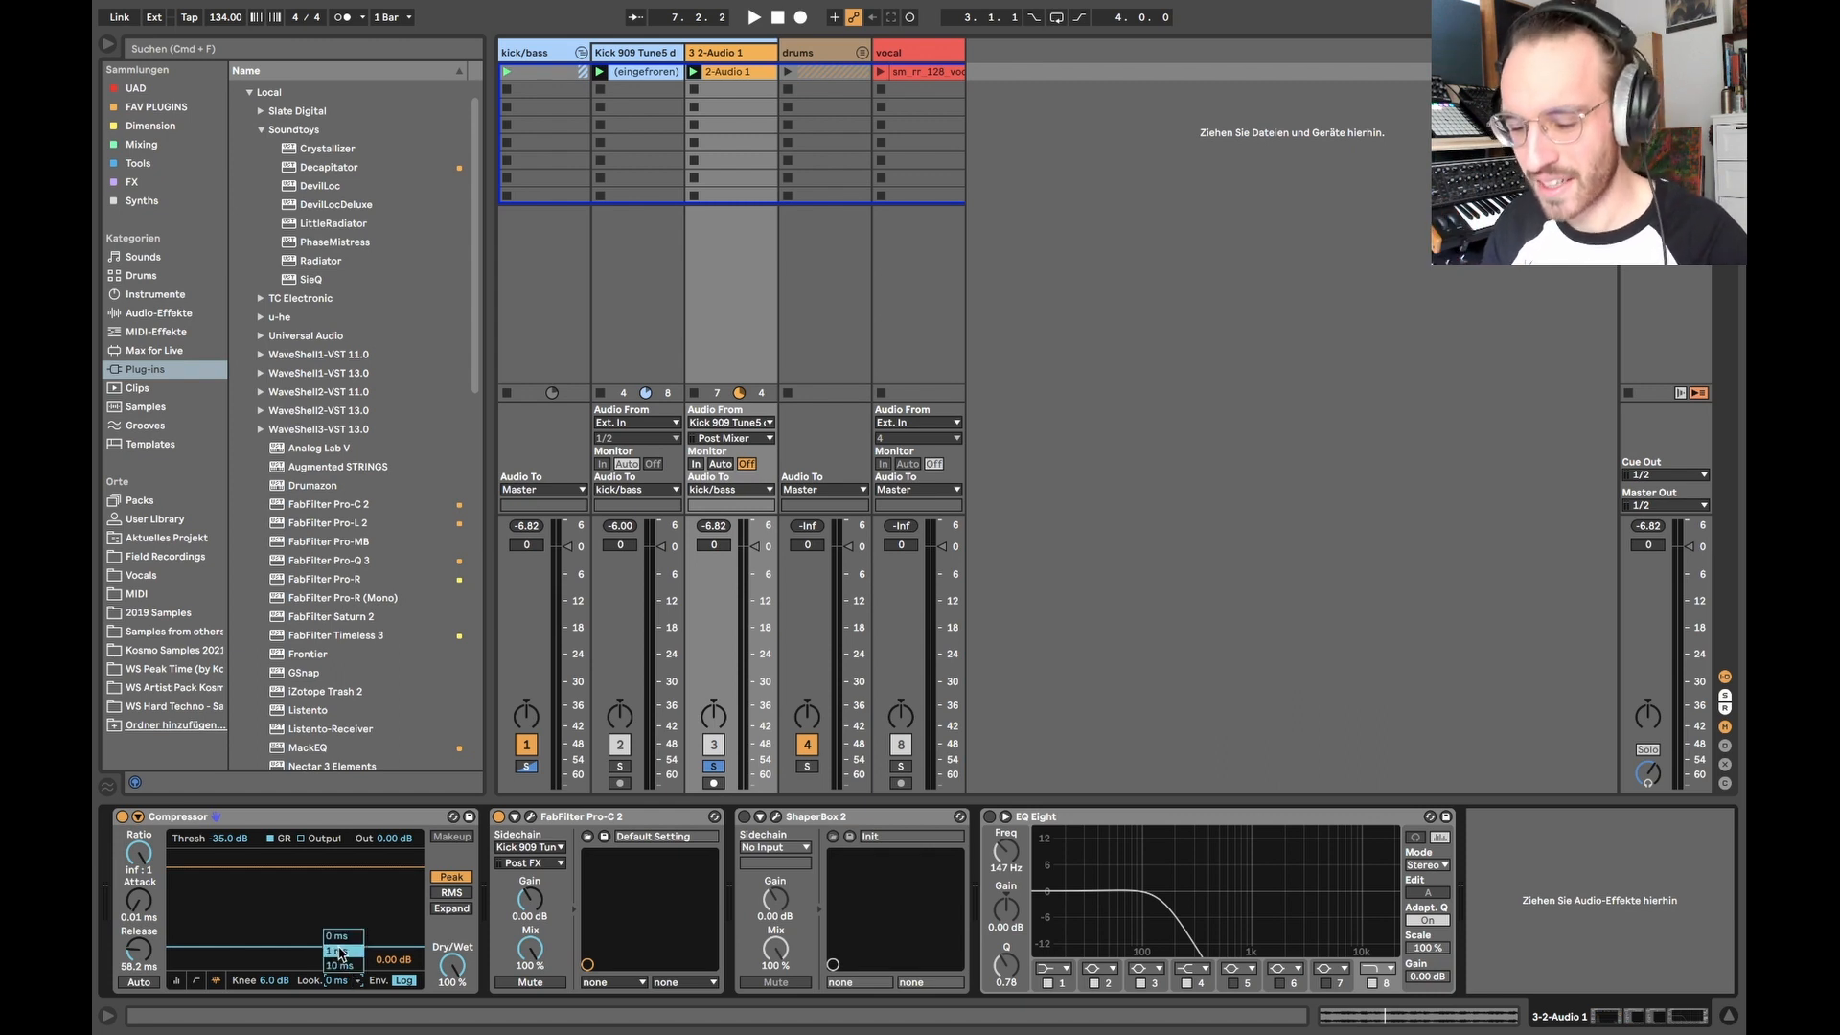
left_click(339, 953)
left_click(349, 981)
left_click(341, 965)
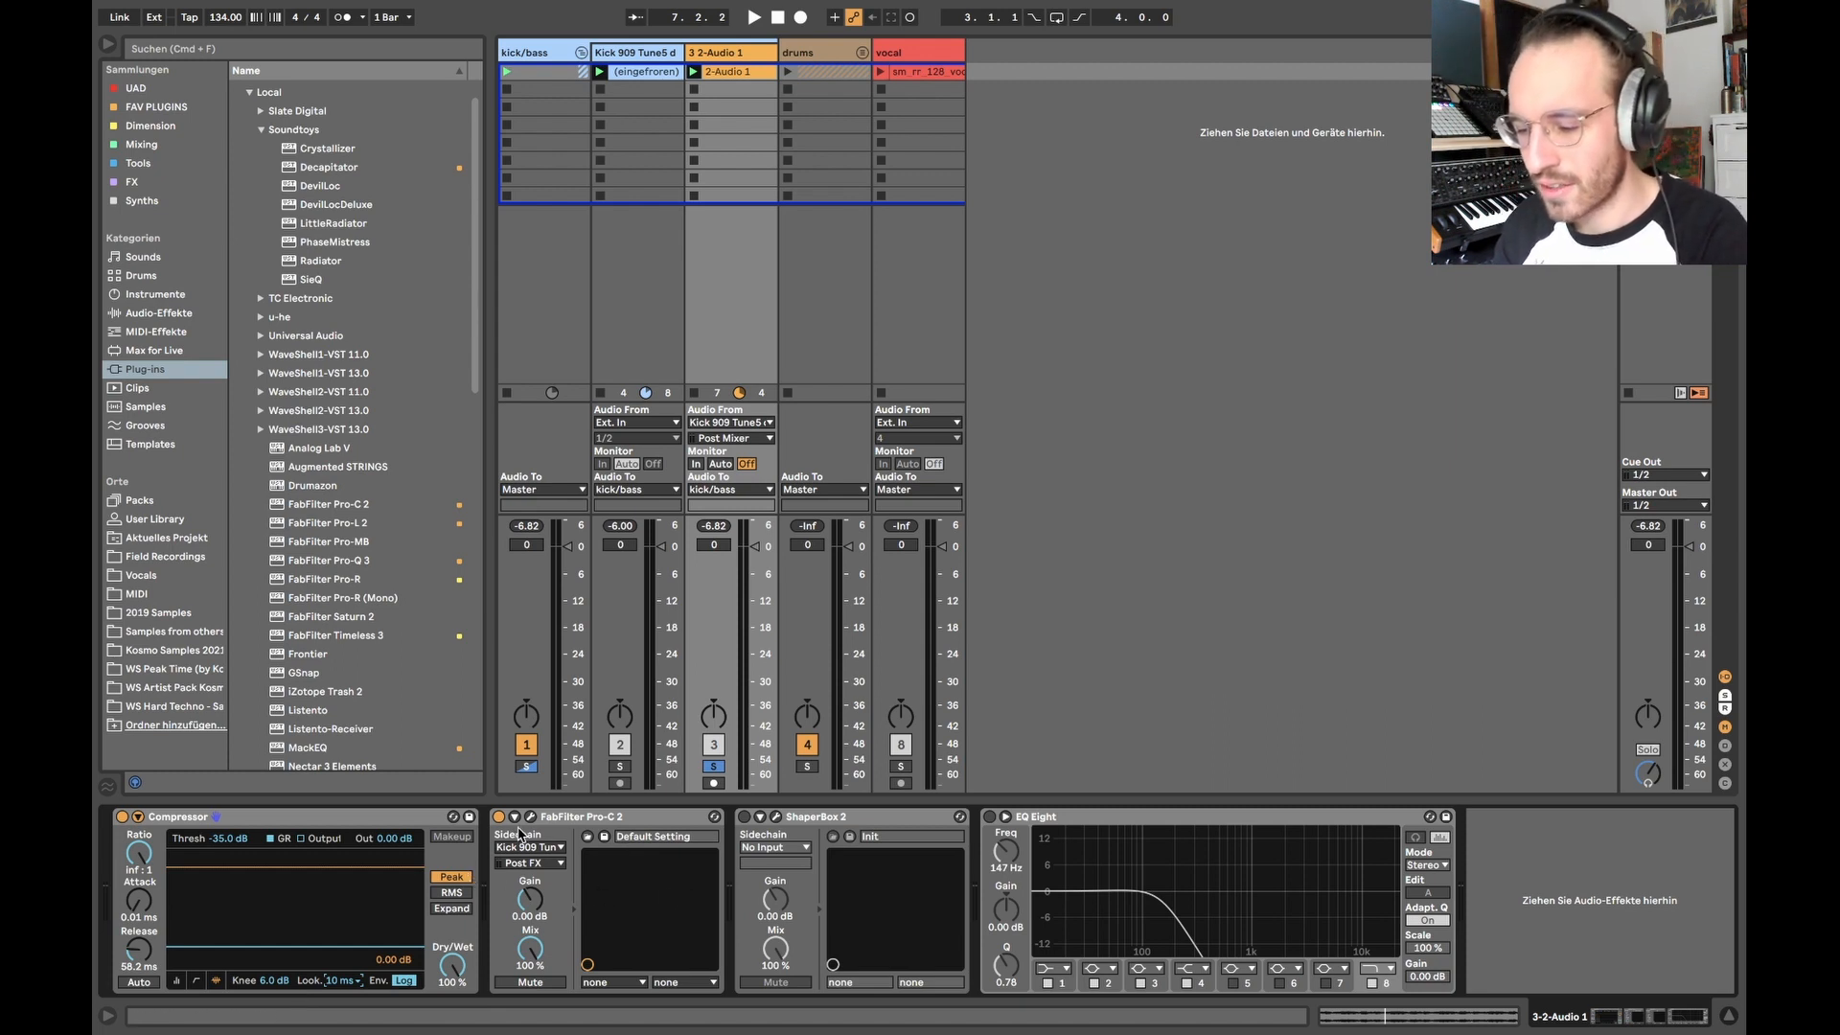
- Compare 0 ms and 10 ms of Compressor lookahead during playback and return the lookahead to 0 ms
key("space")
left_click(345, 982)
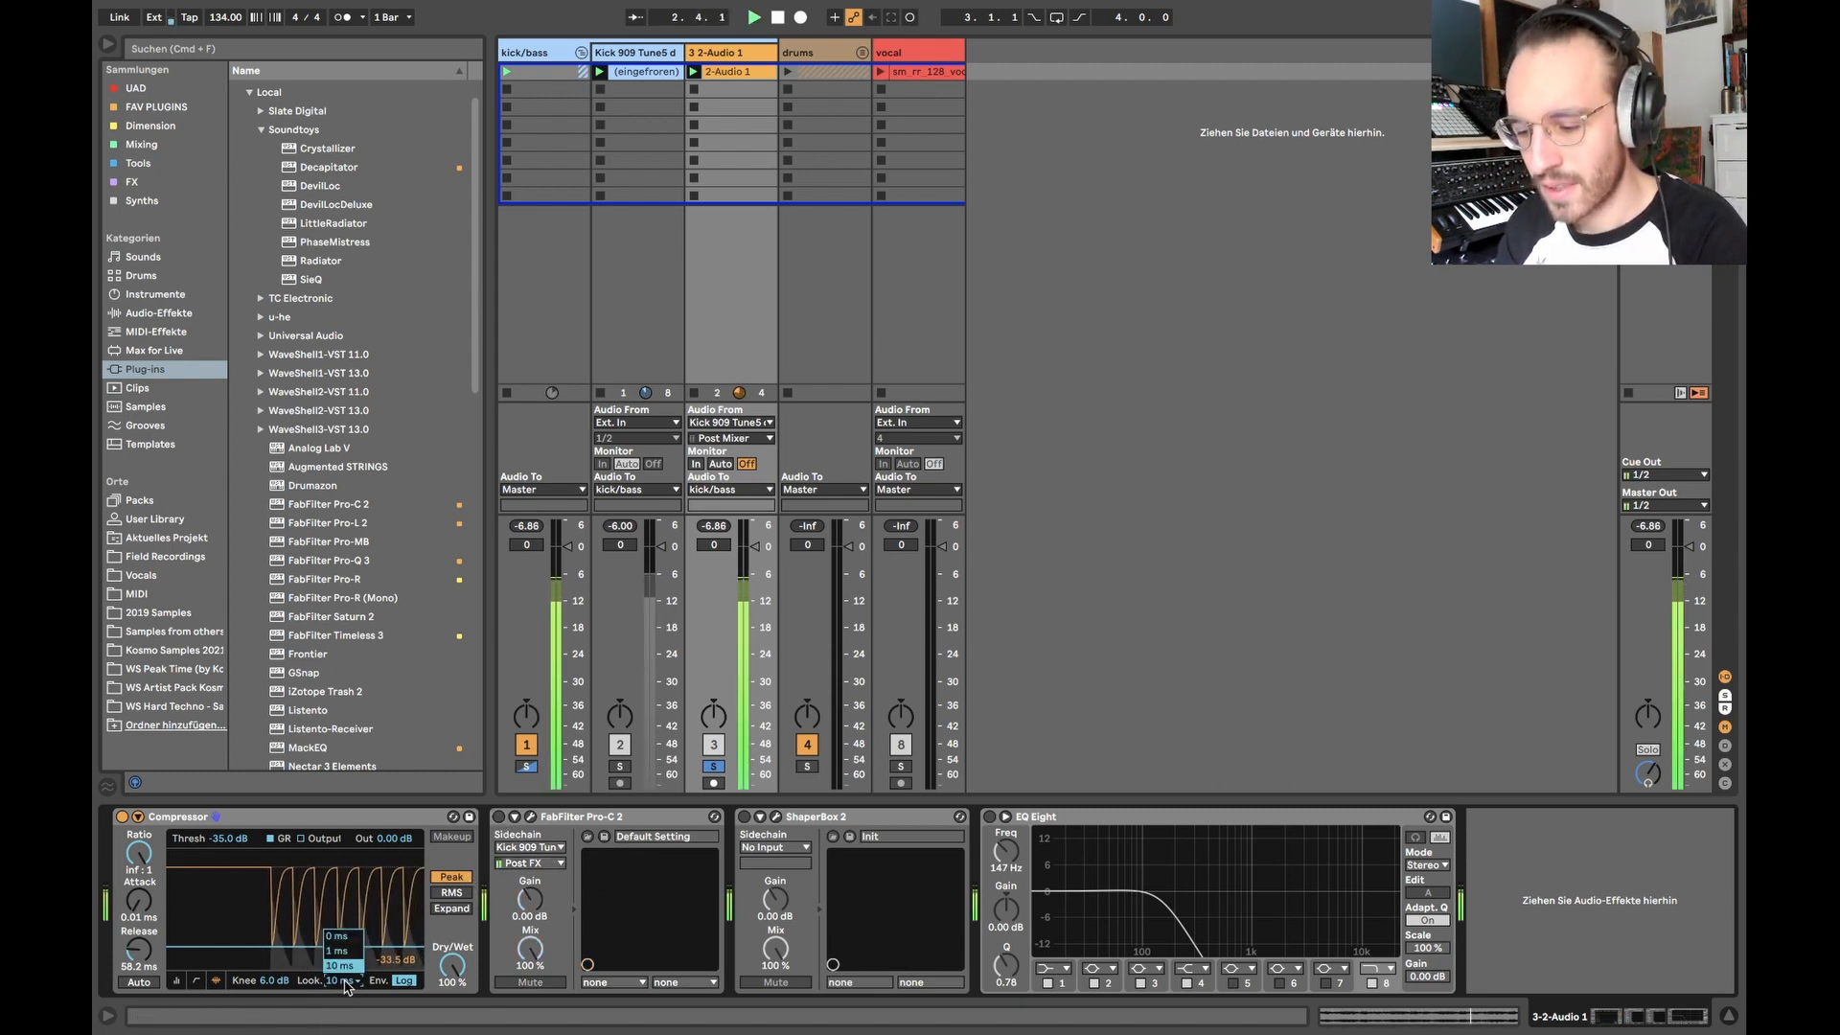
left_click(341, 937)
left_click(346, 982)
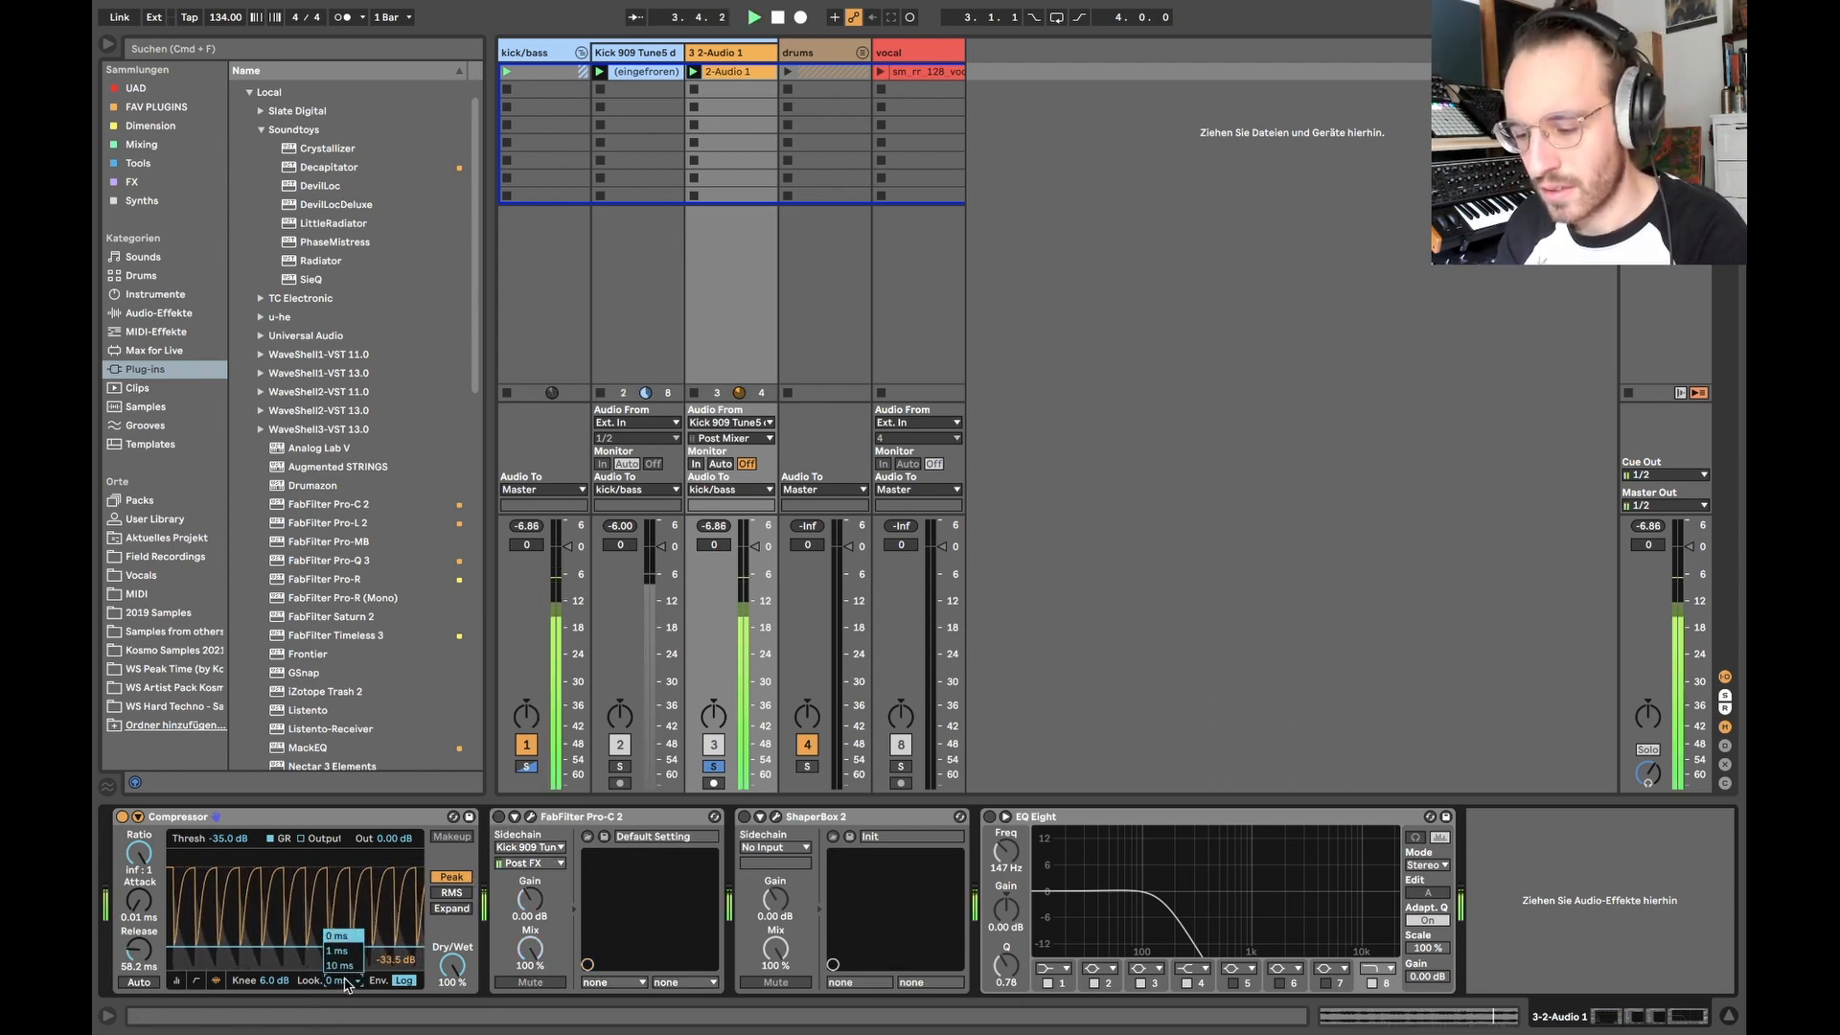
left_click(340, 965)
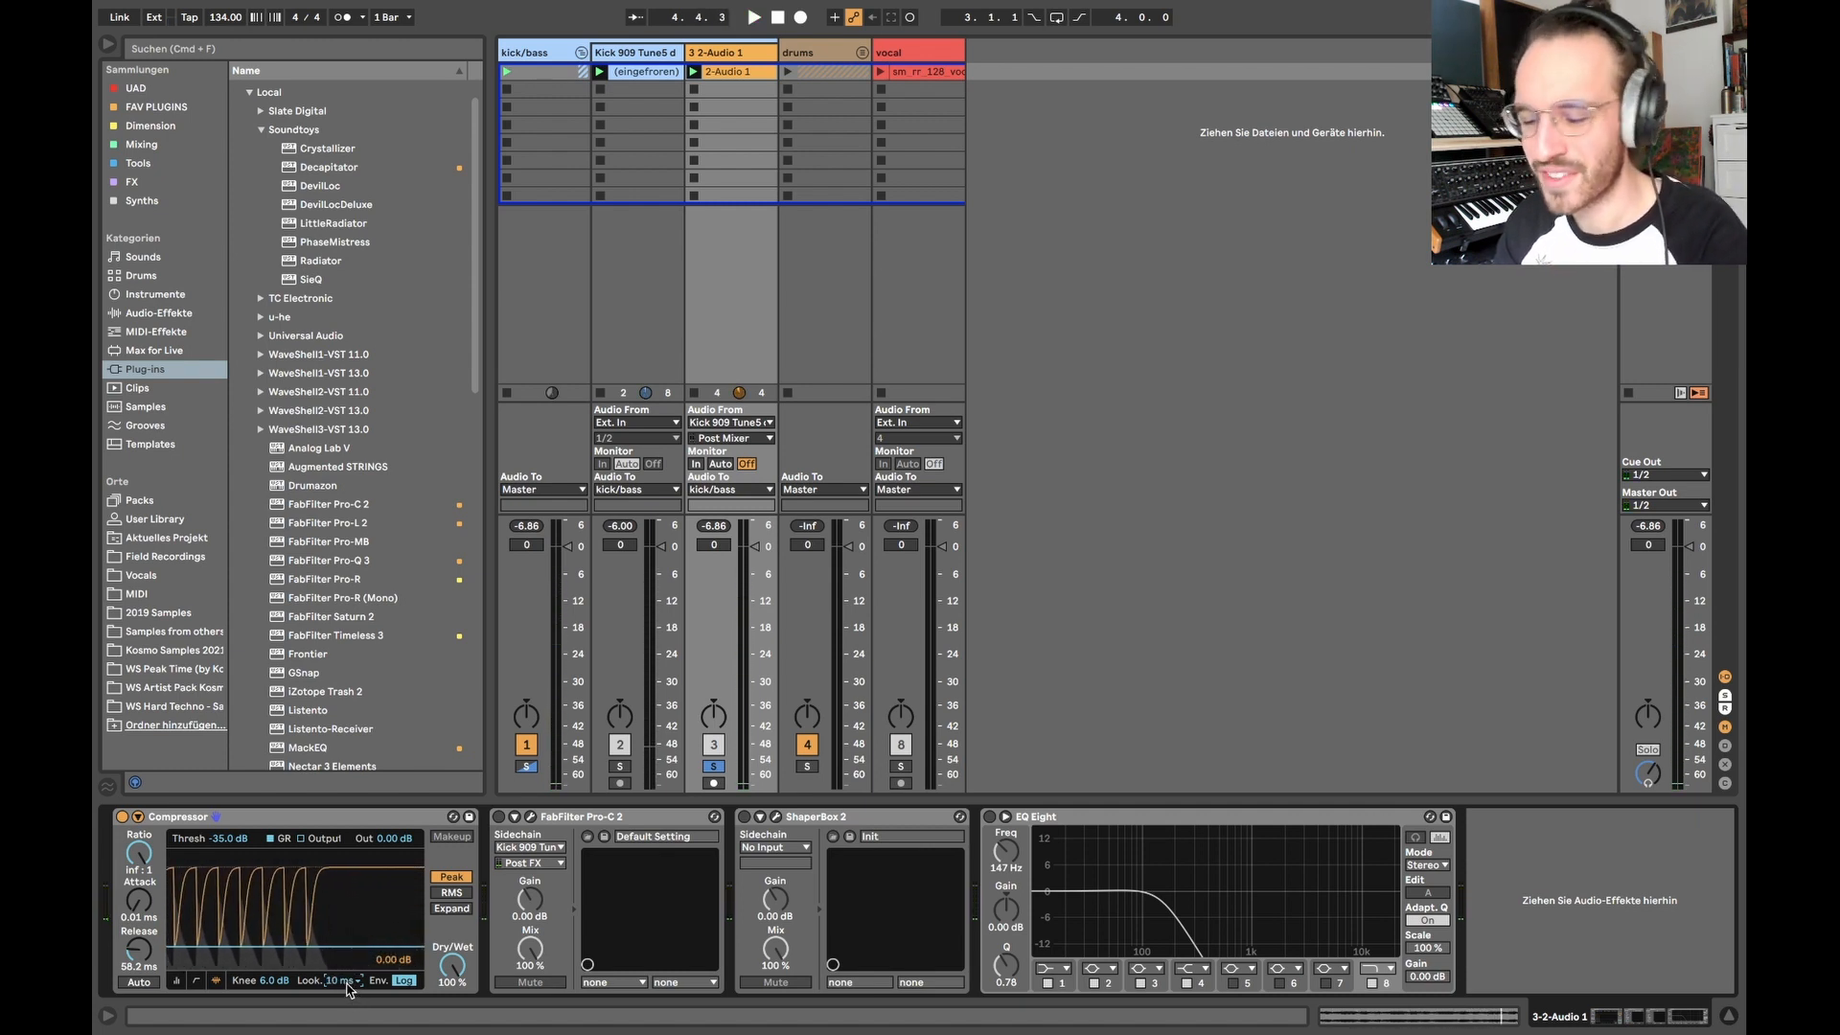
left_click(346, 981)
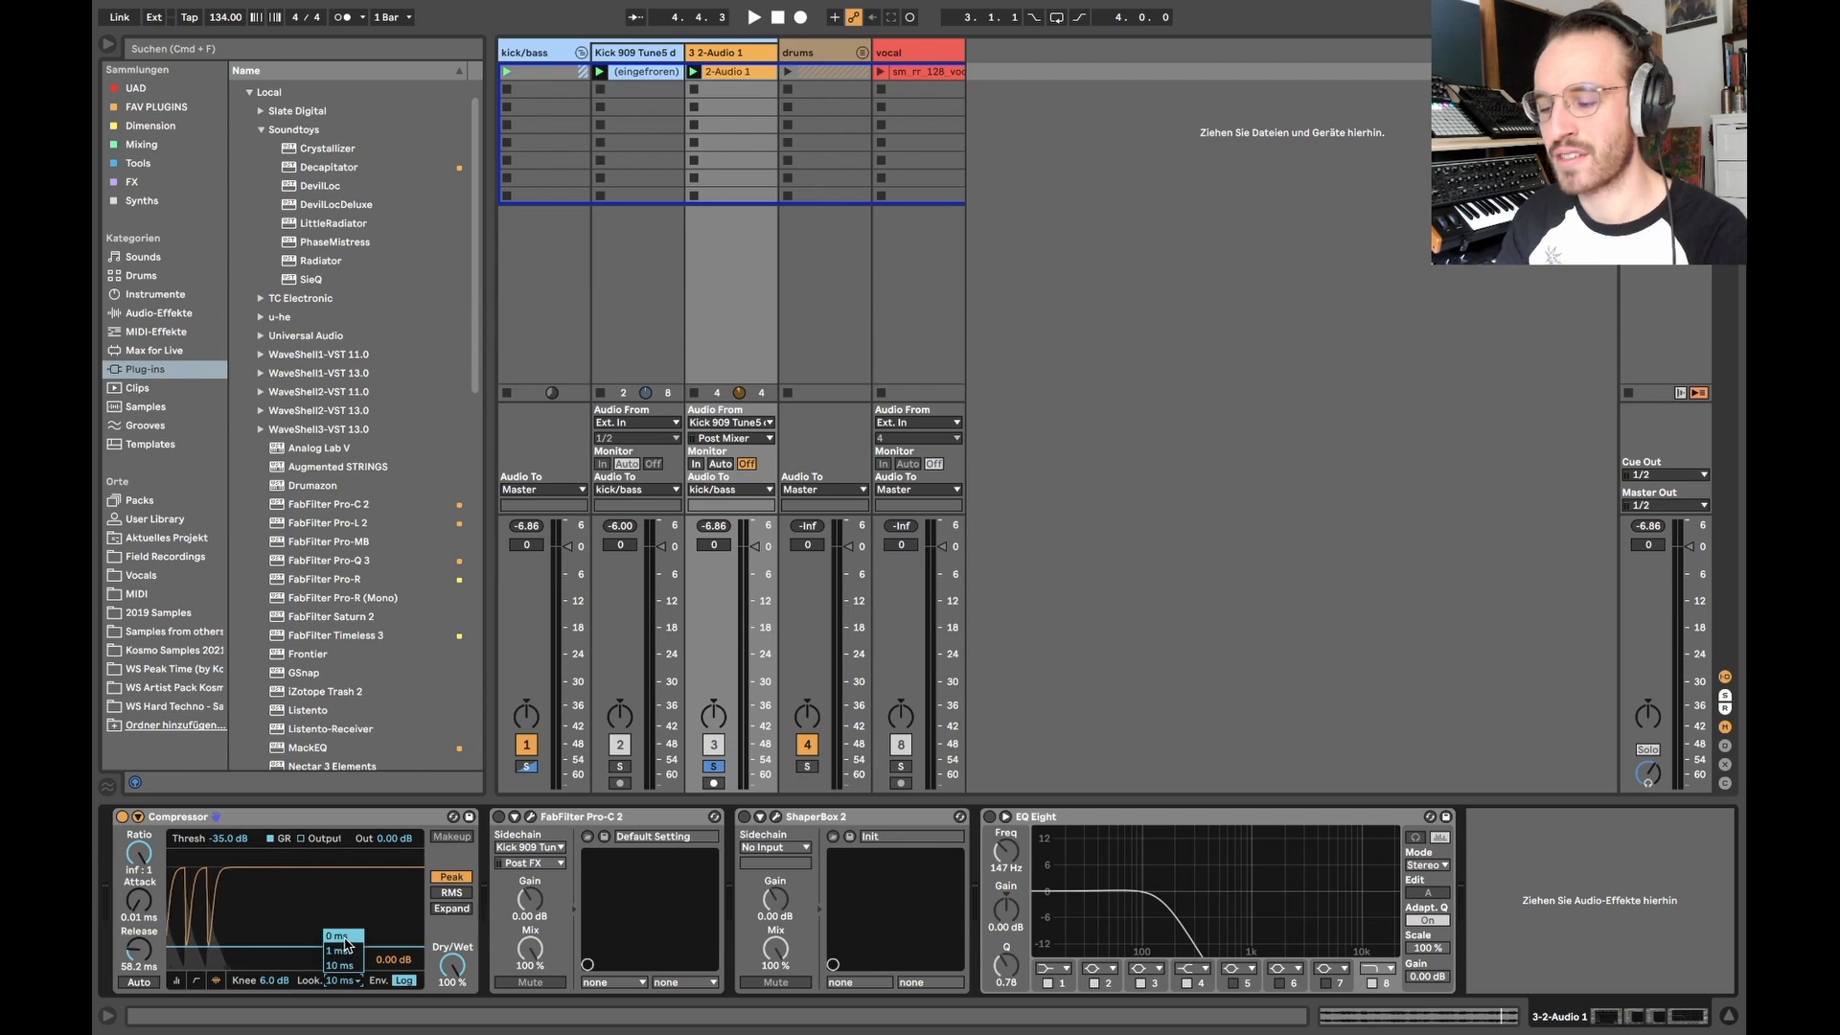
left_click(345, 937)
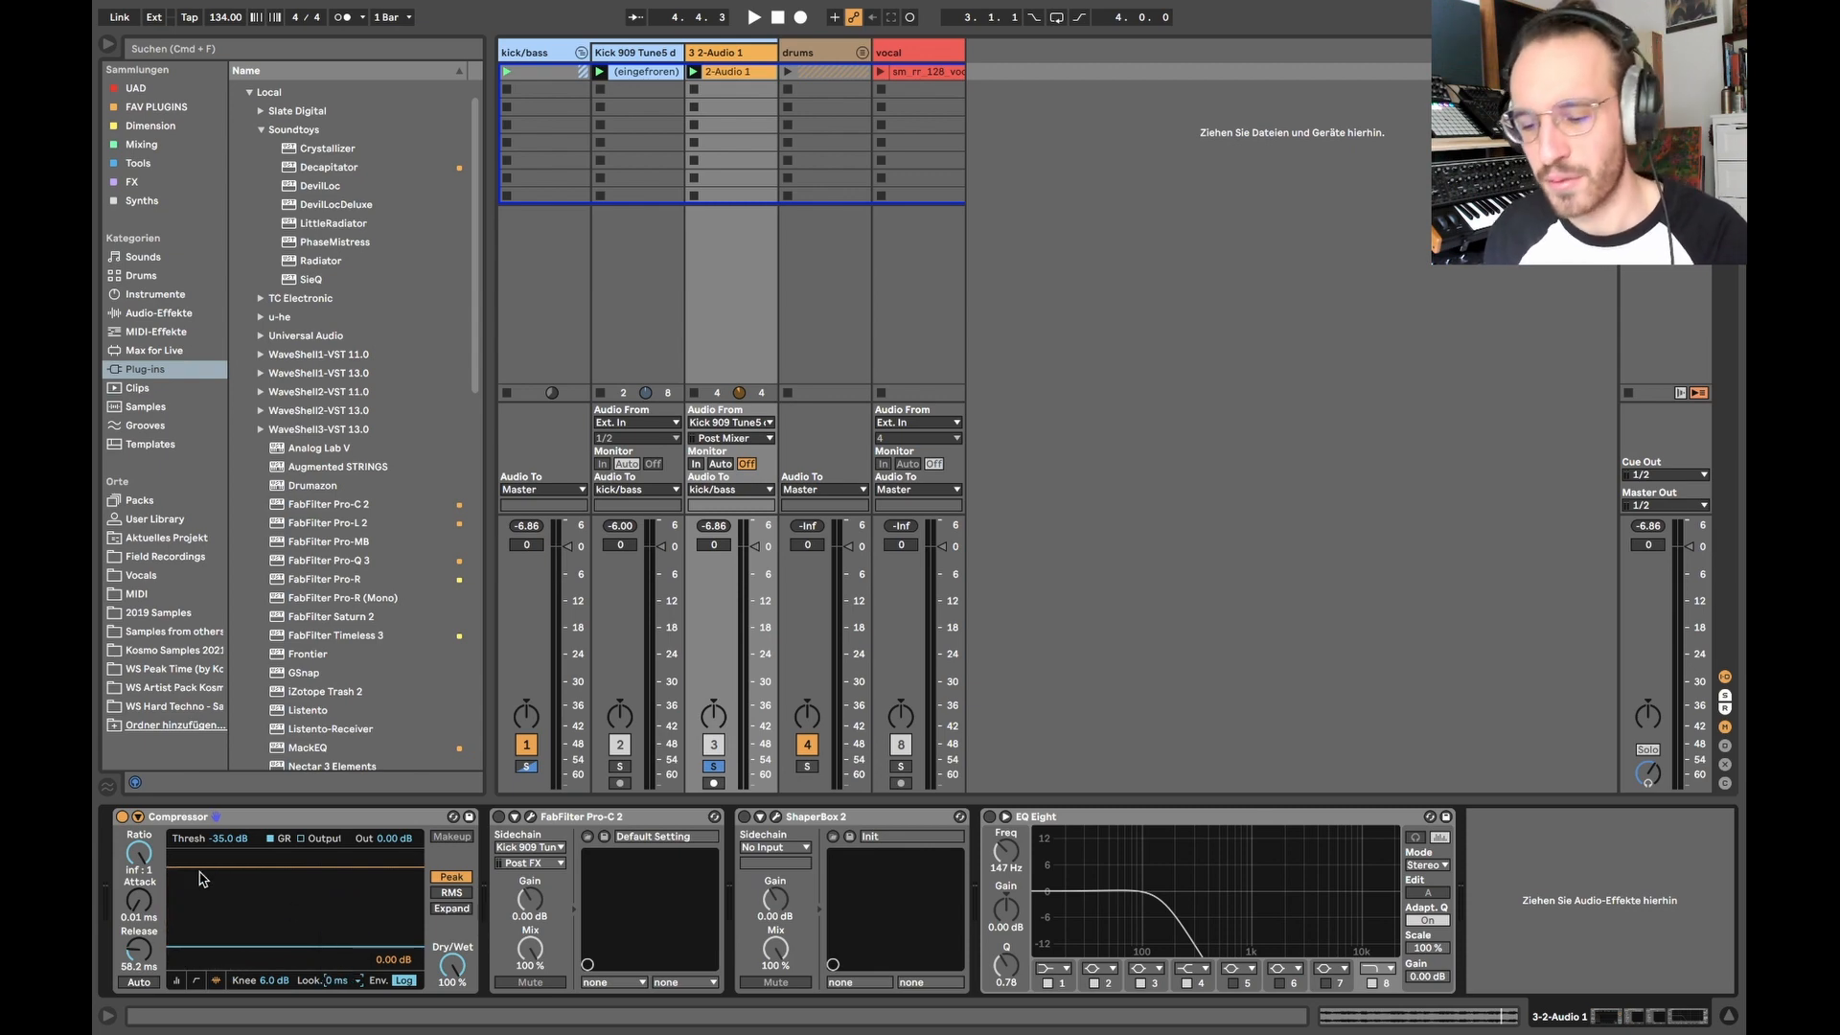
- Activate FabFilter Pro-C 2 in place of the Compressor, open its plug-in window, and start playback
left_click(543, 820)
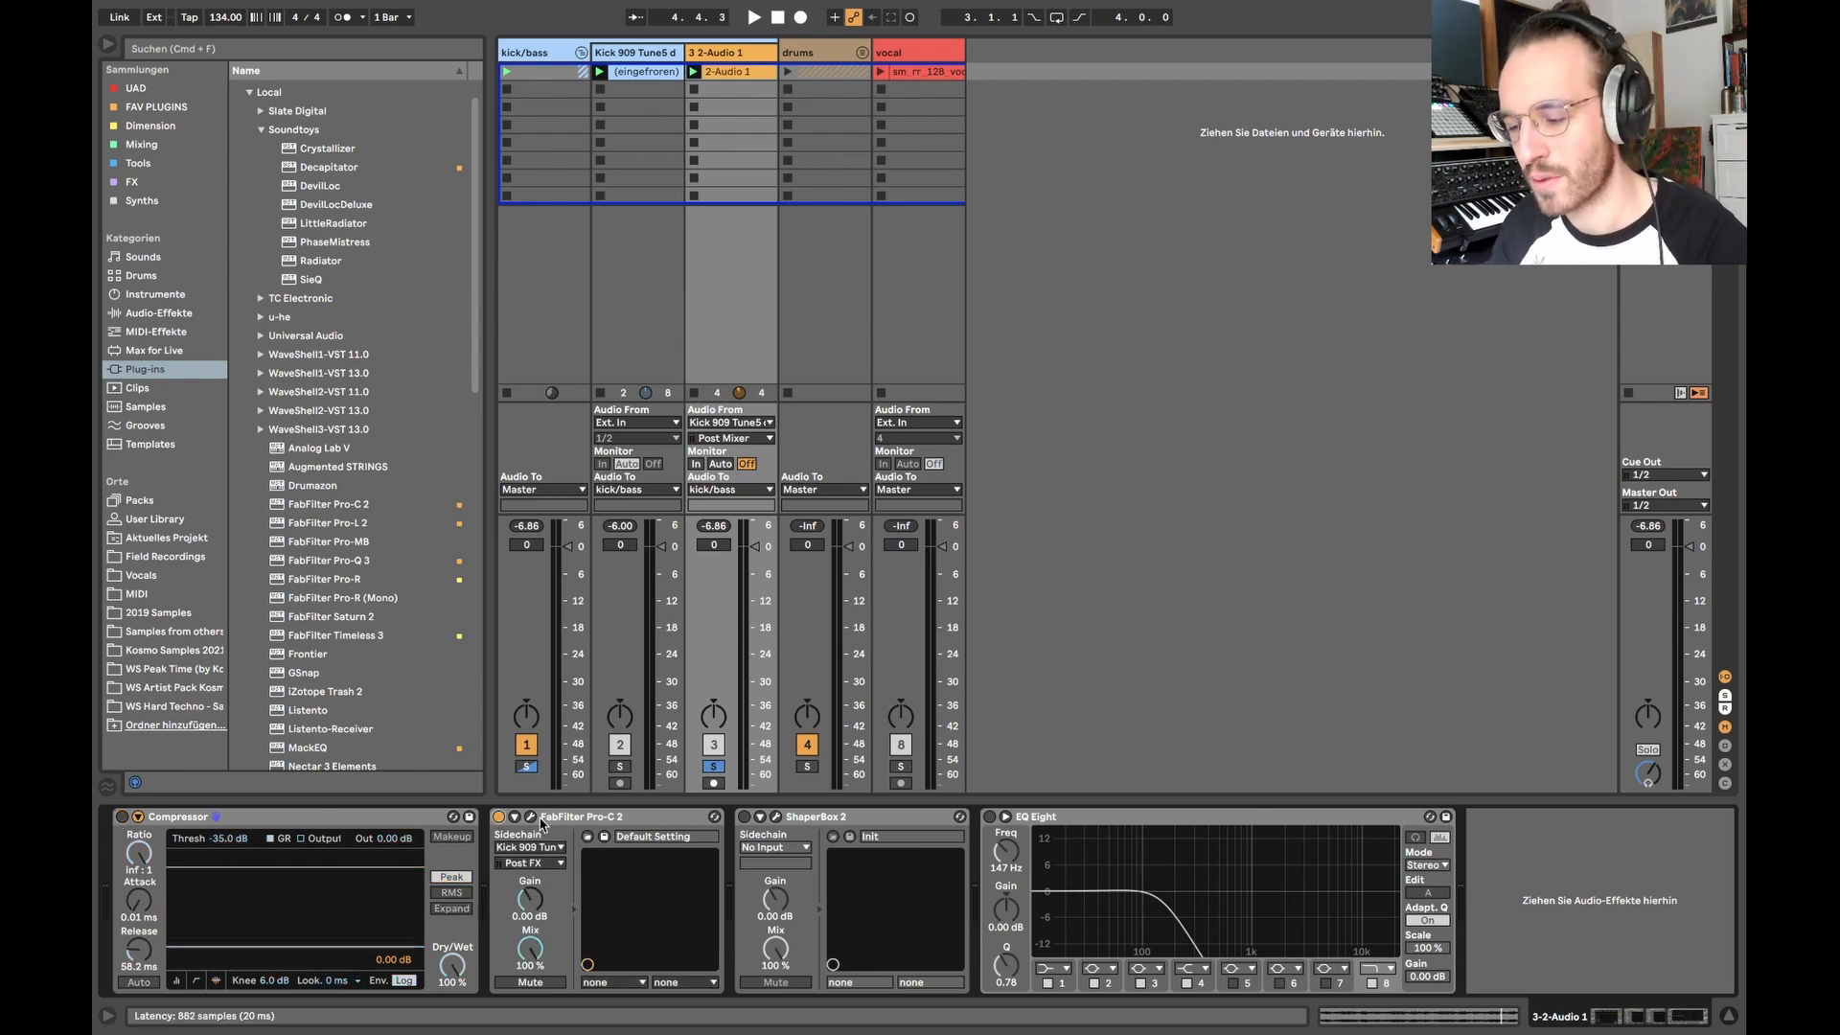
left_click(534, 818)
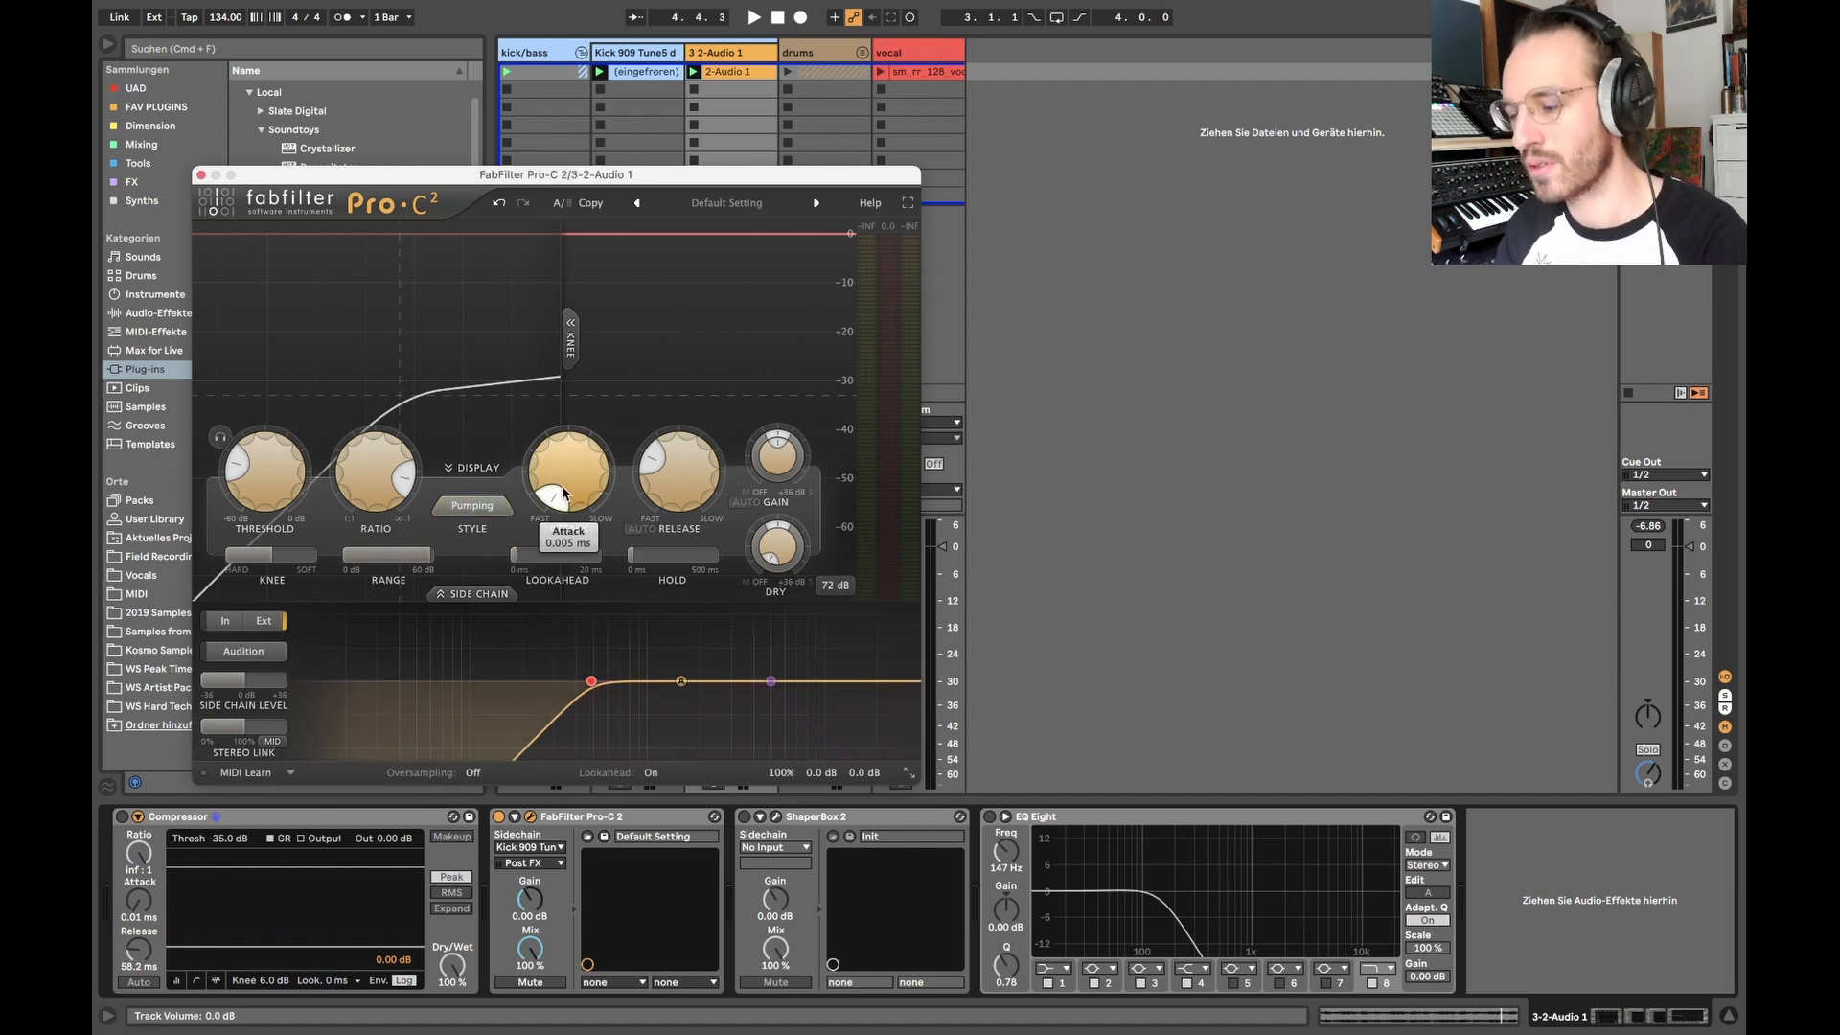
key("space")
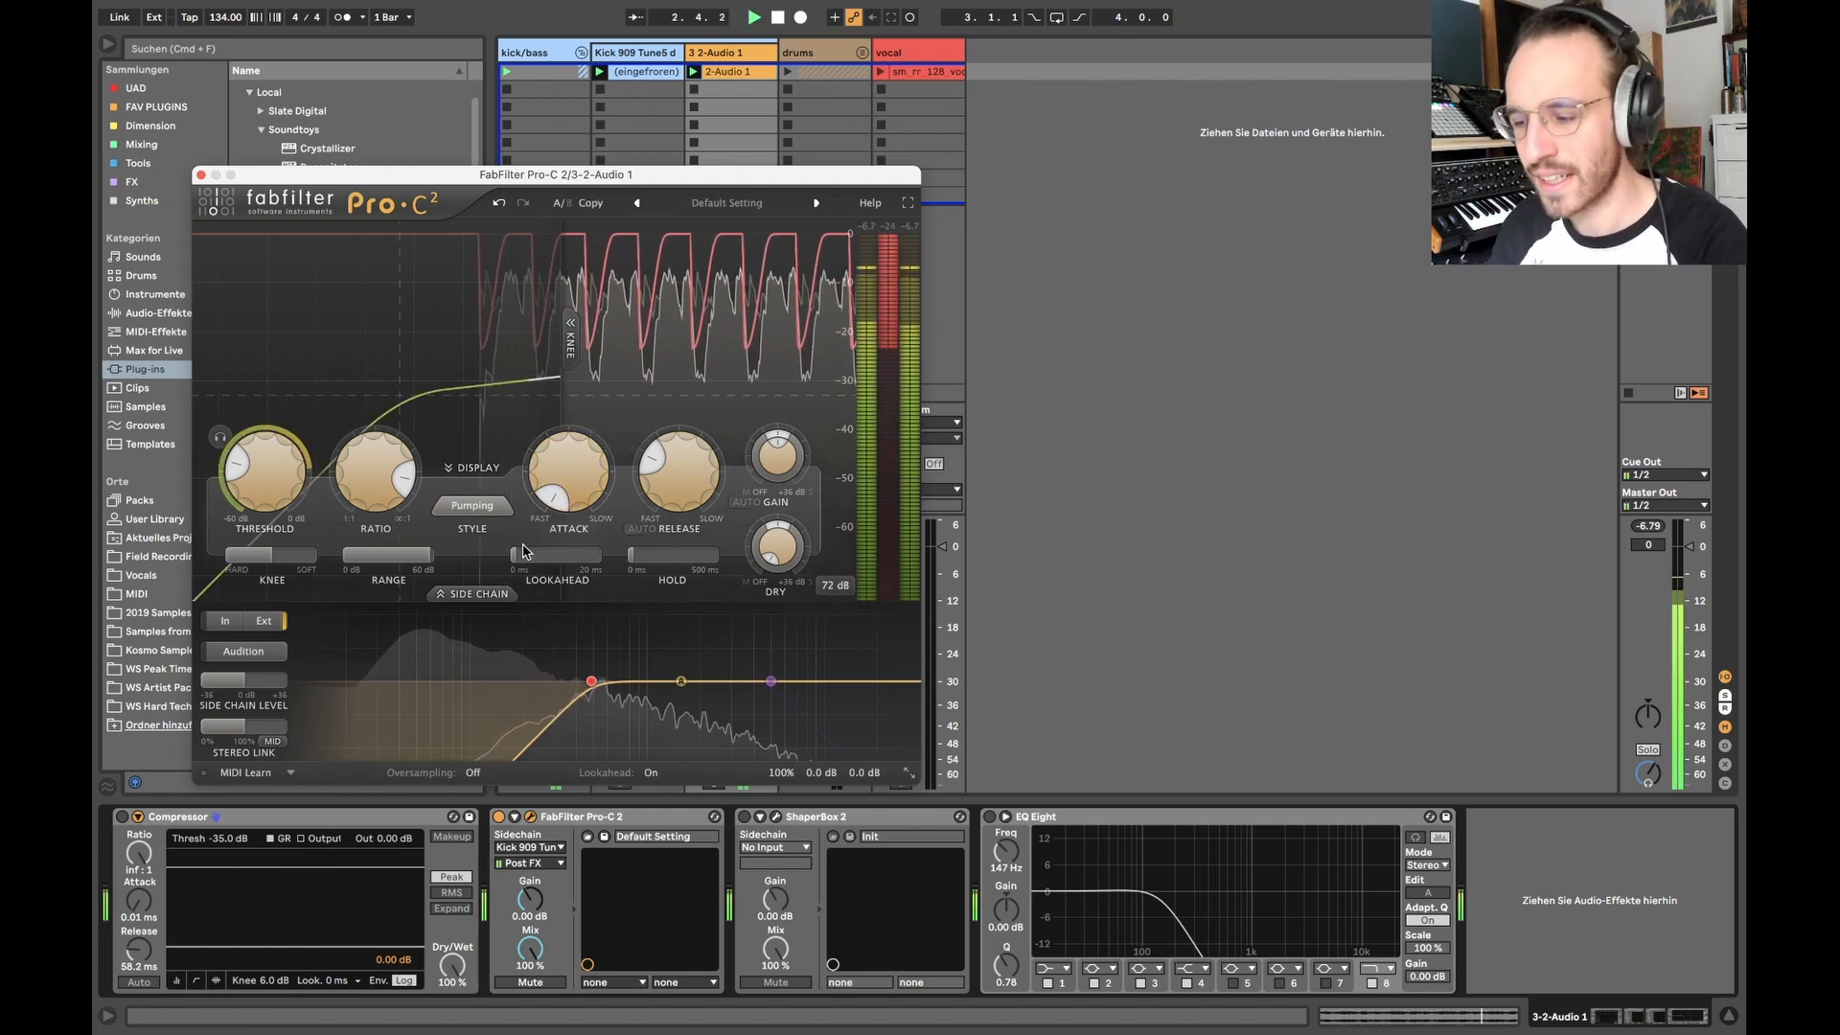
- Try the maximum Pro-C 2 lookahead during playback and return it to 0.00 ms
left_click_drag(520, 566, 719, 553)
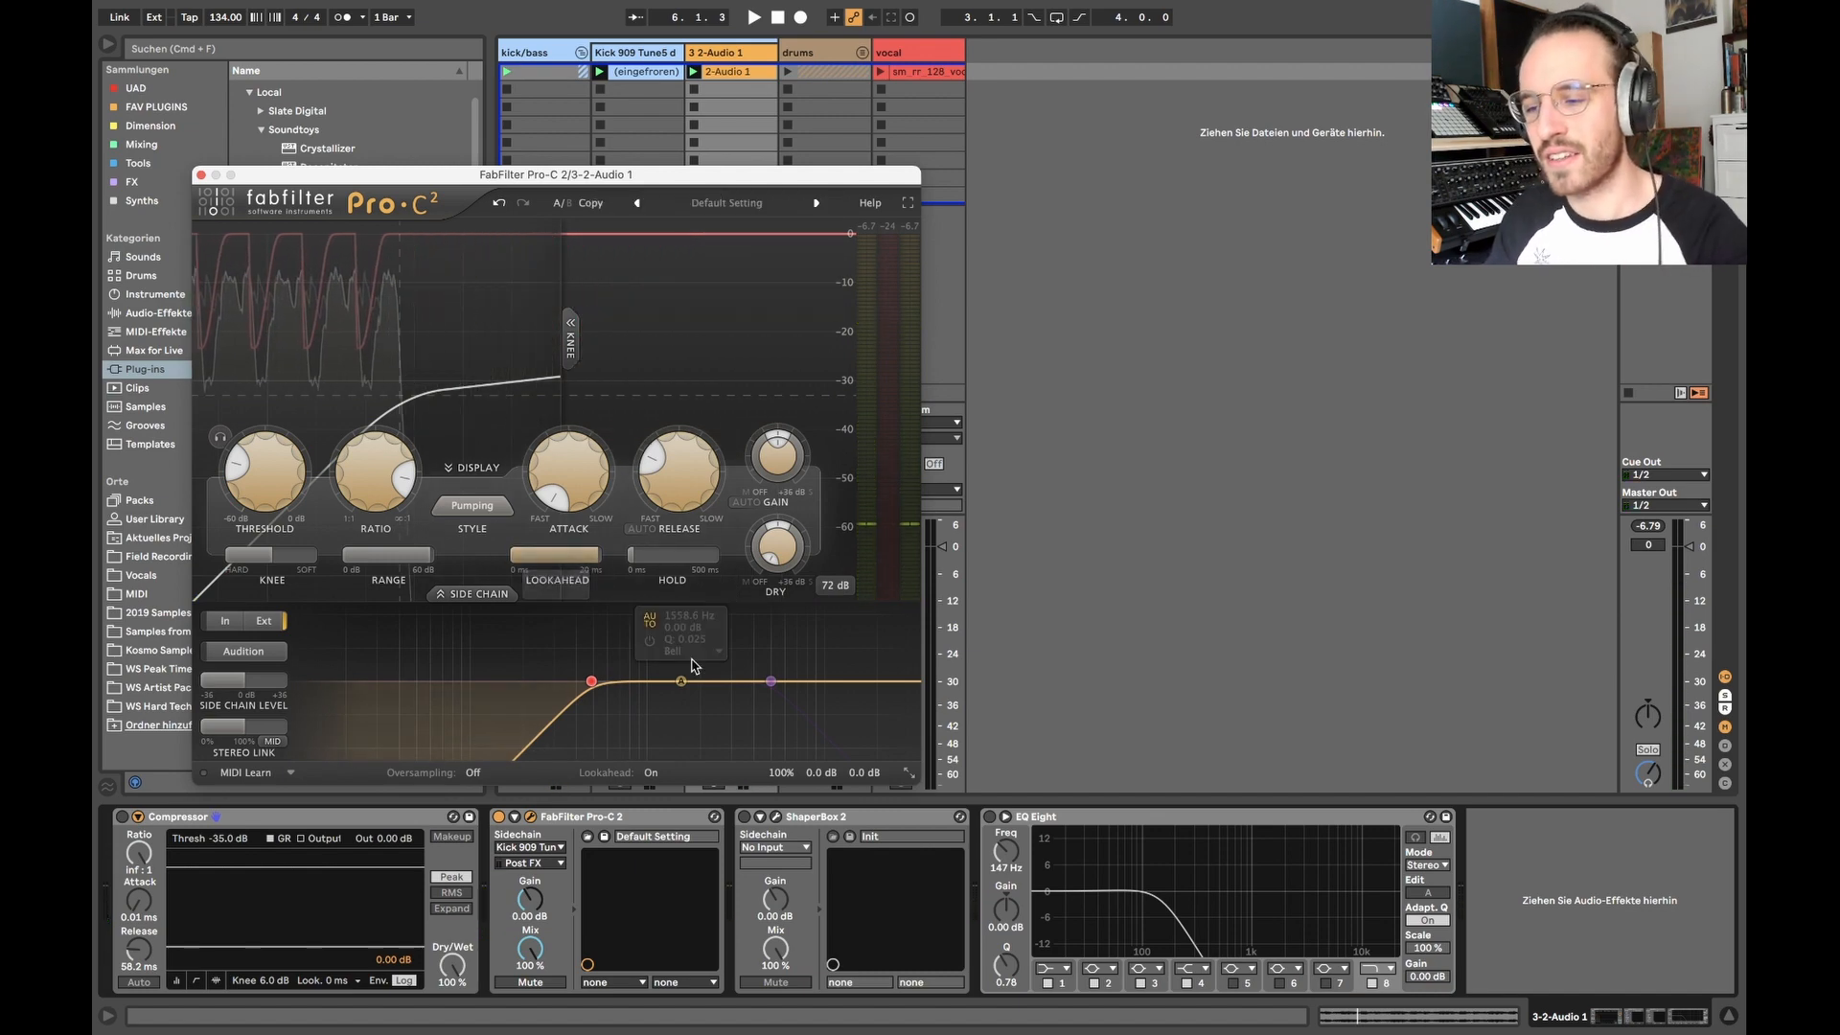
key("space")
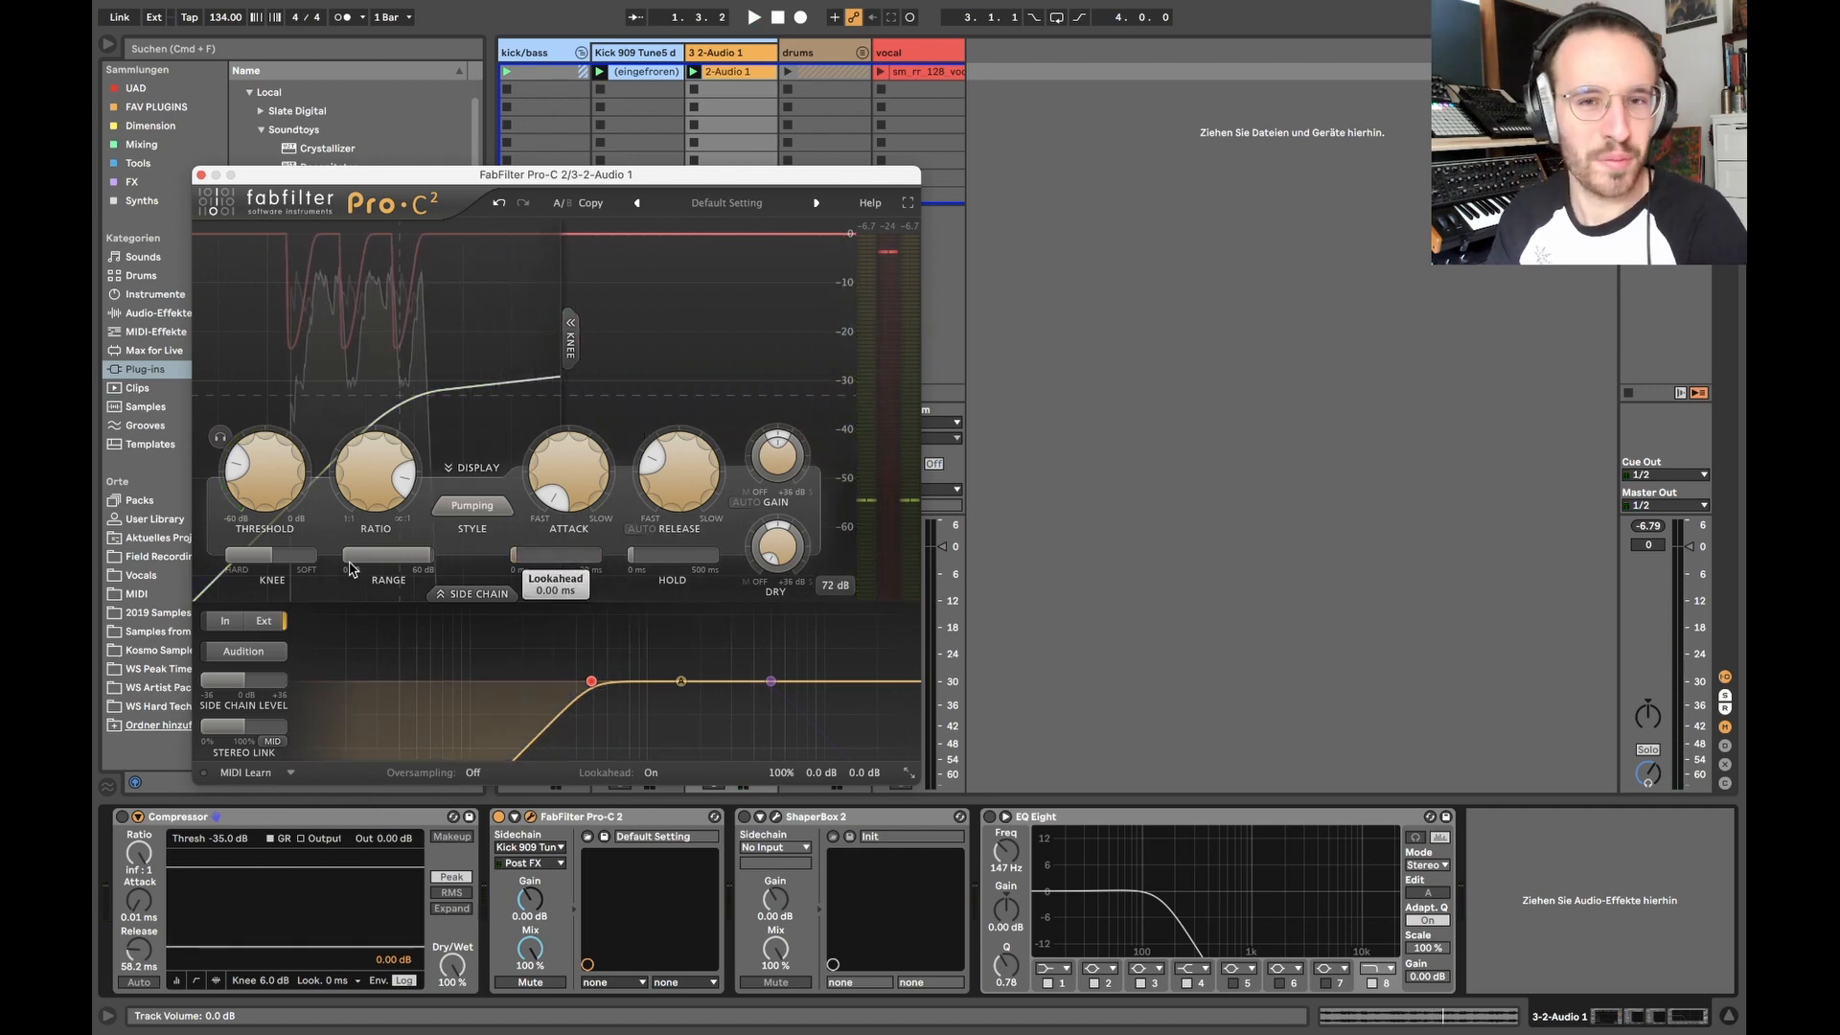
left_click_drag(579, 563, 513, 572)
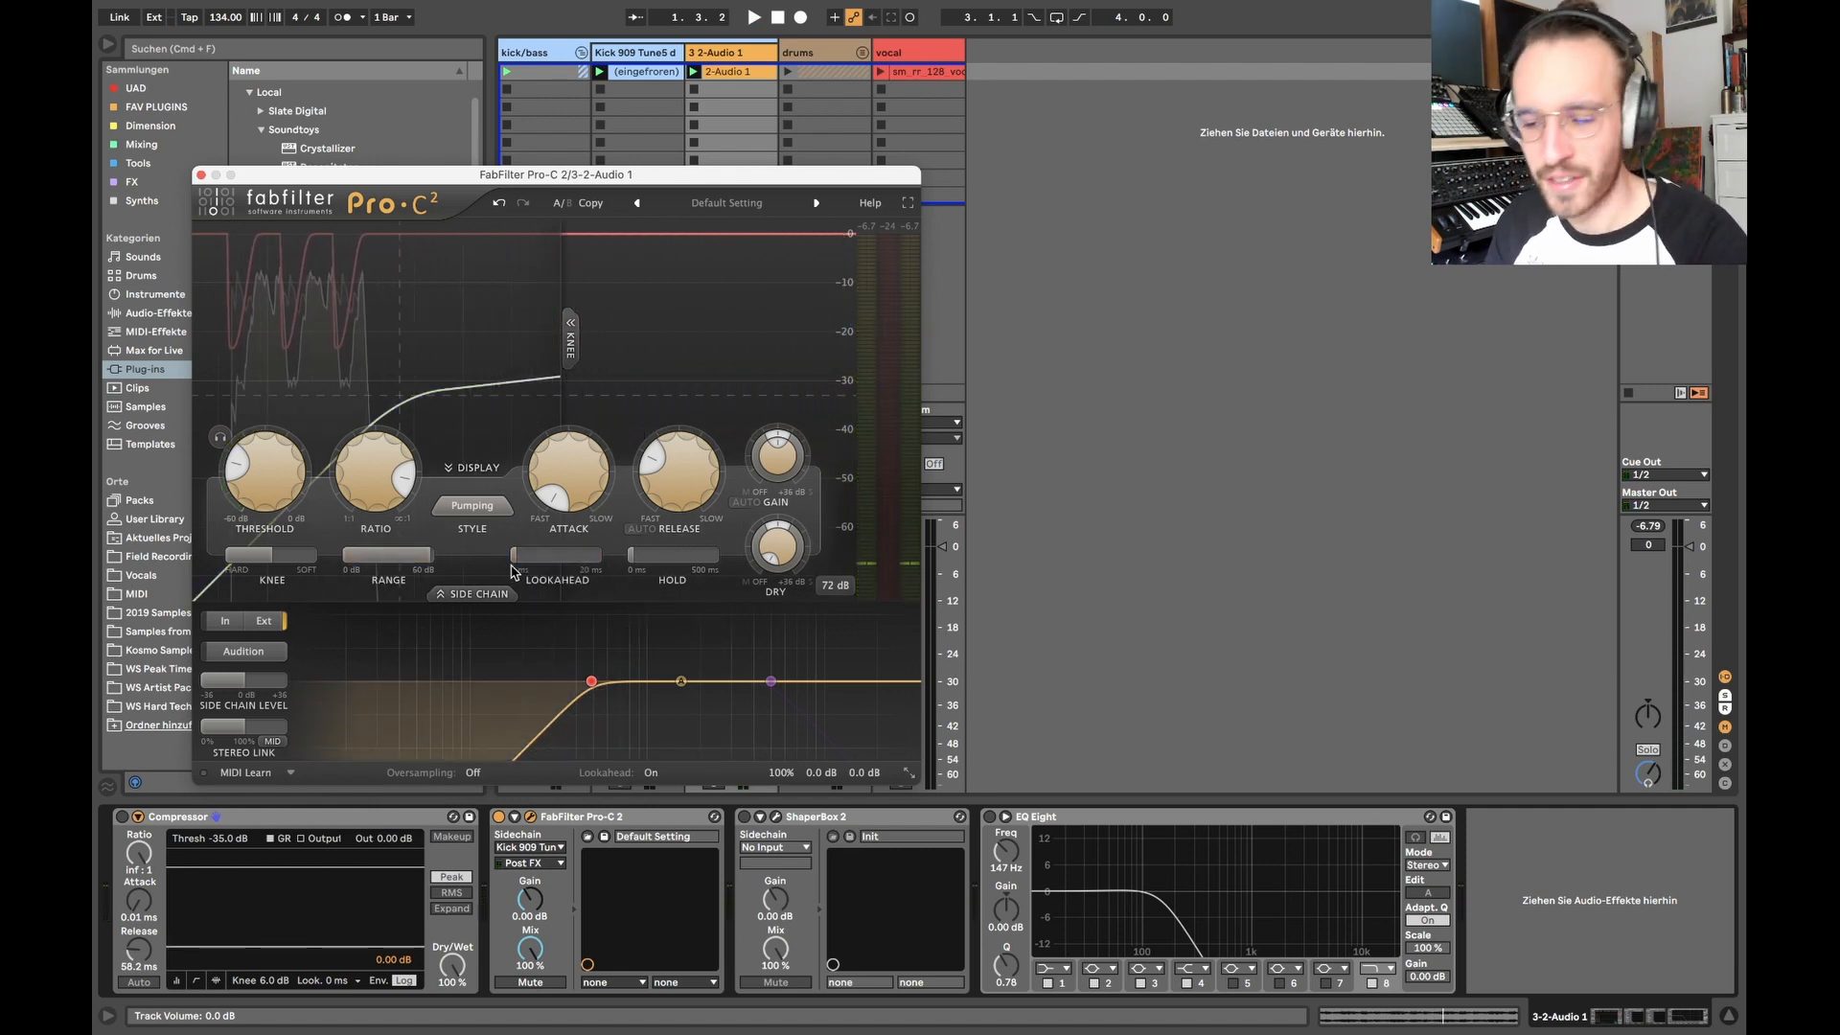
- Close the Pro-C 2 window, reactivate the Compressor in its place, and play the bass
left_click(532, 817)
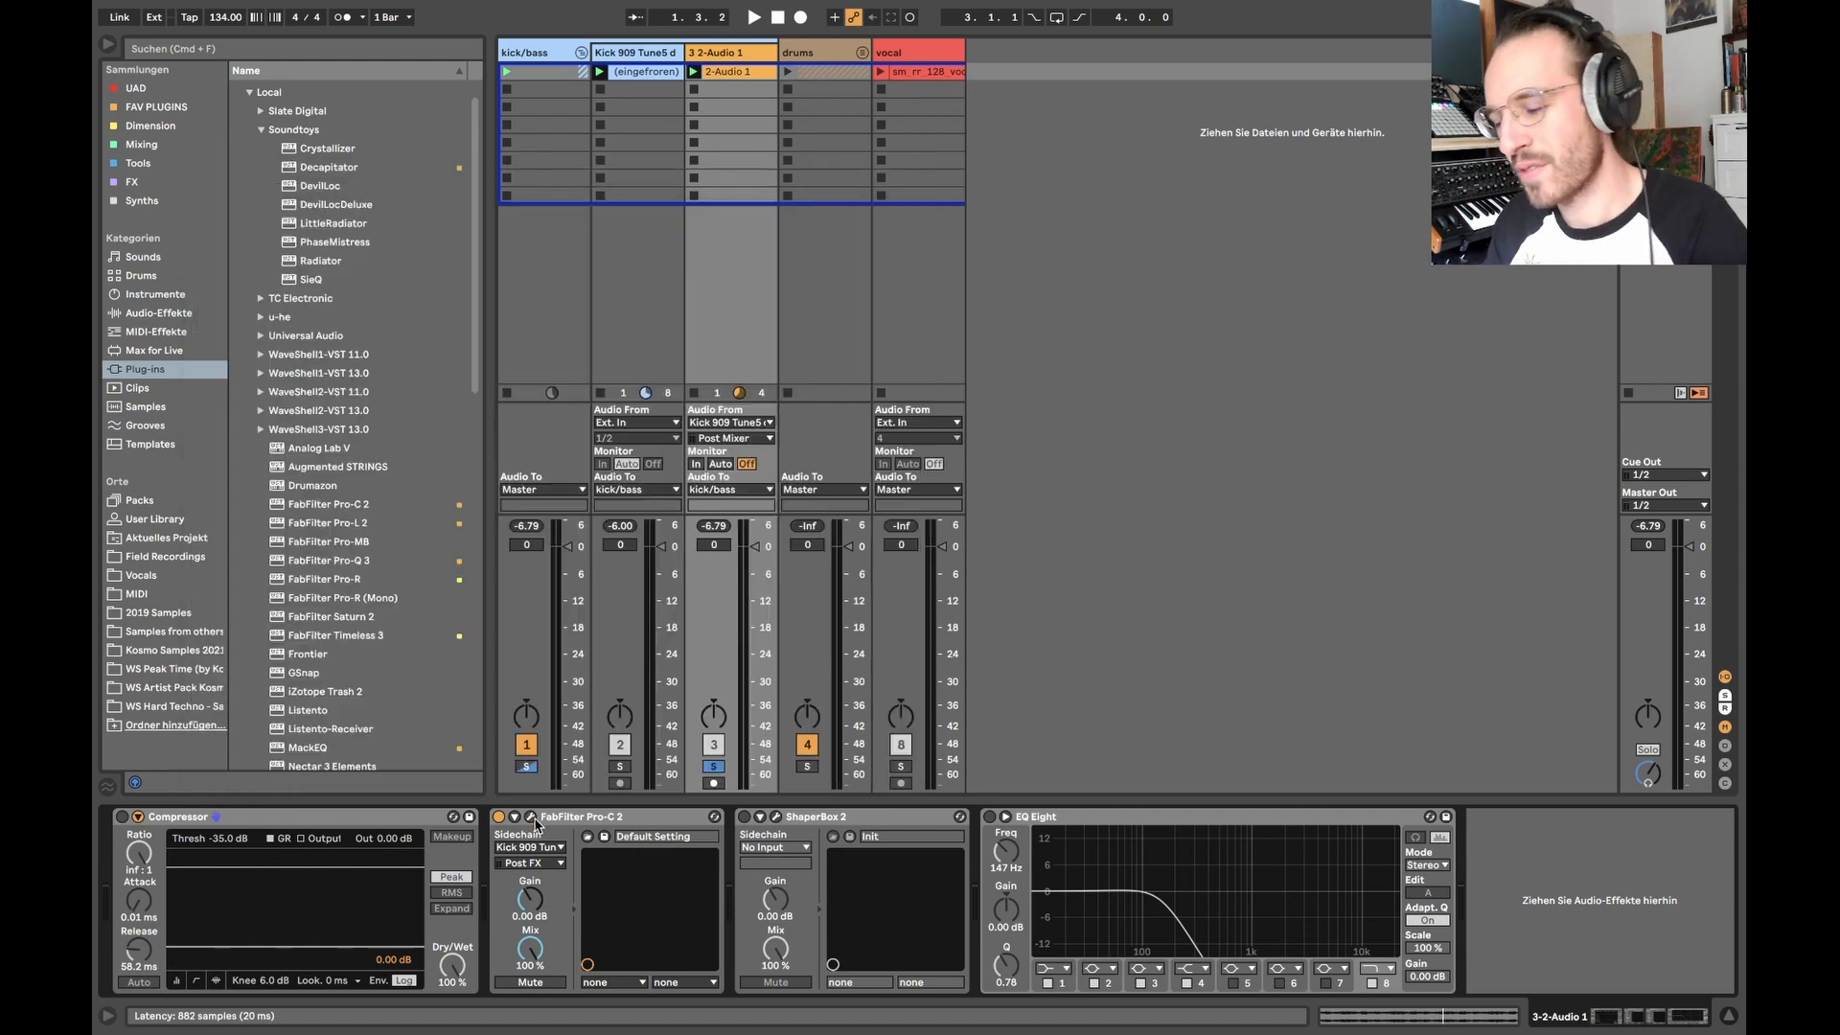
left_click(122, 817)
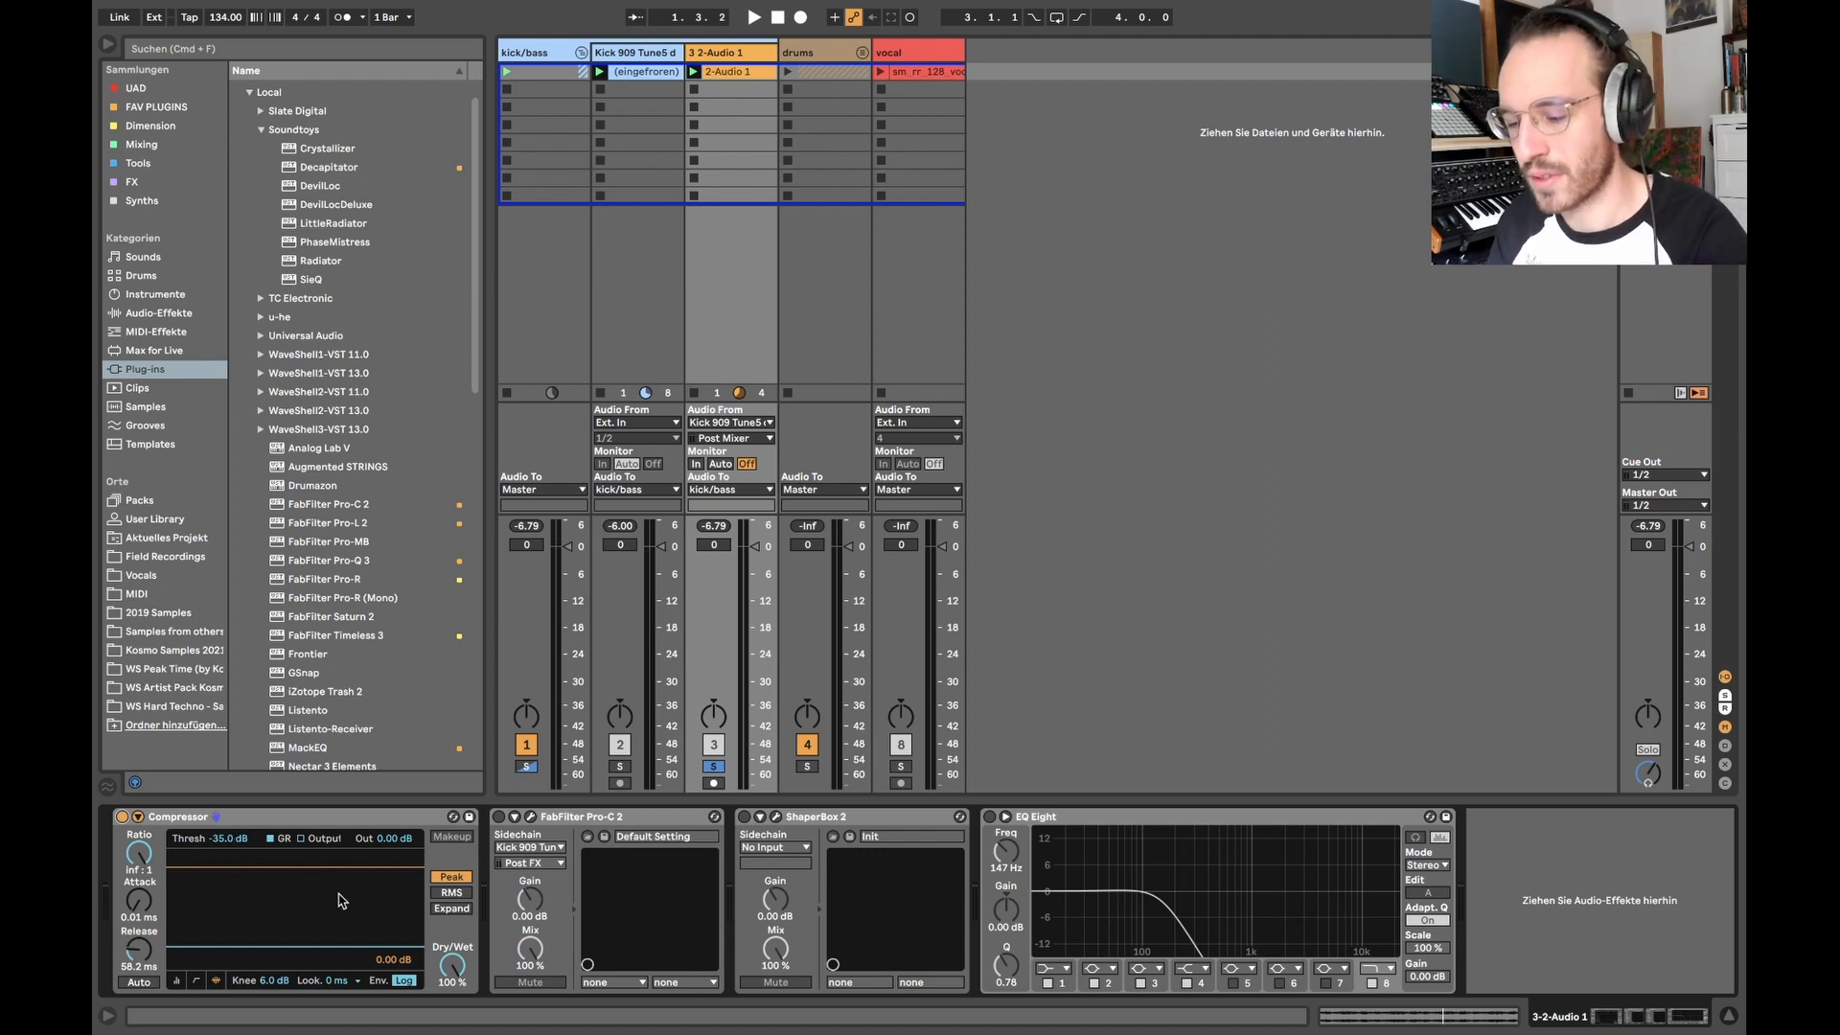
key("space")
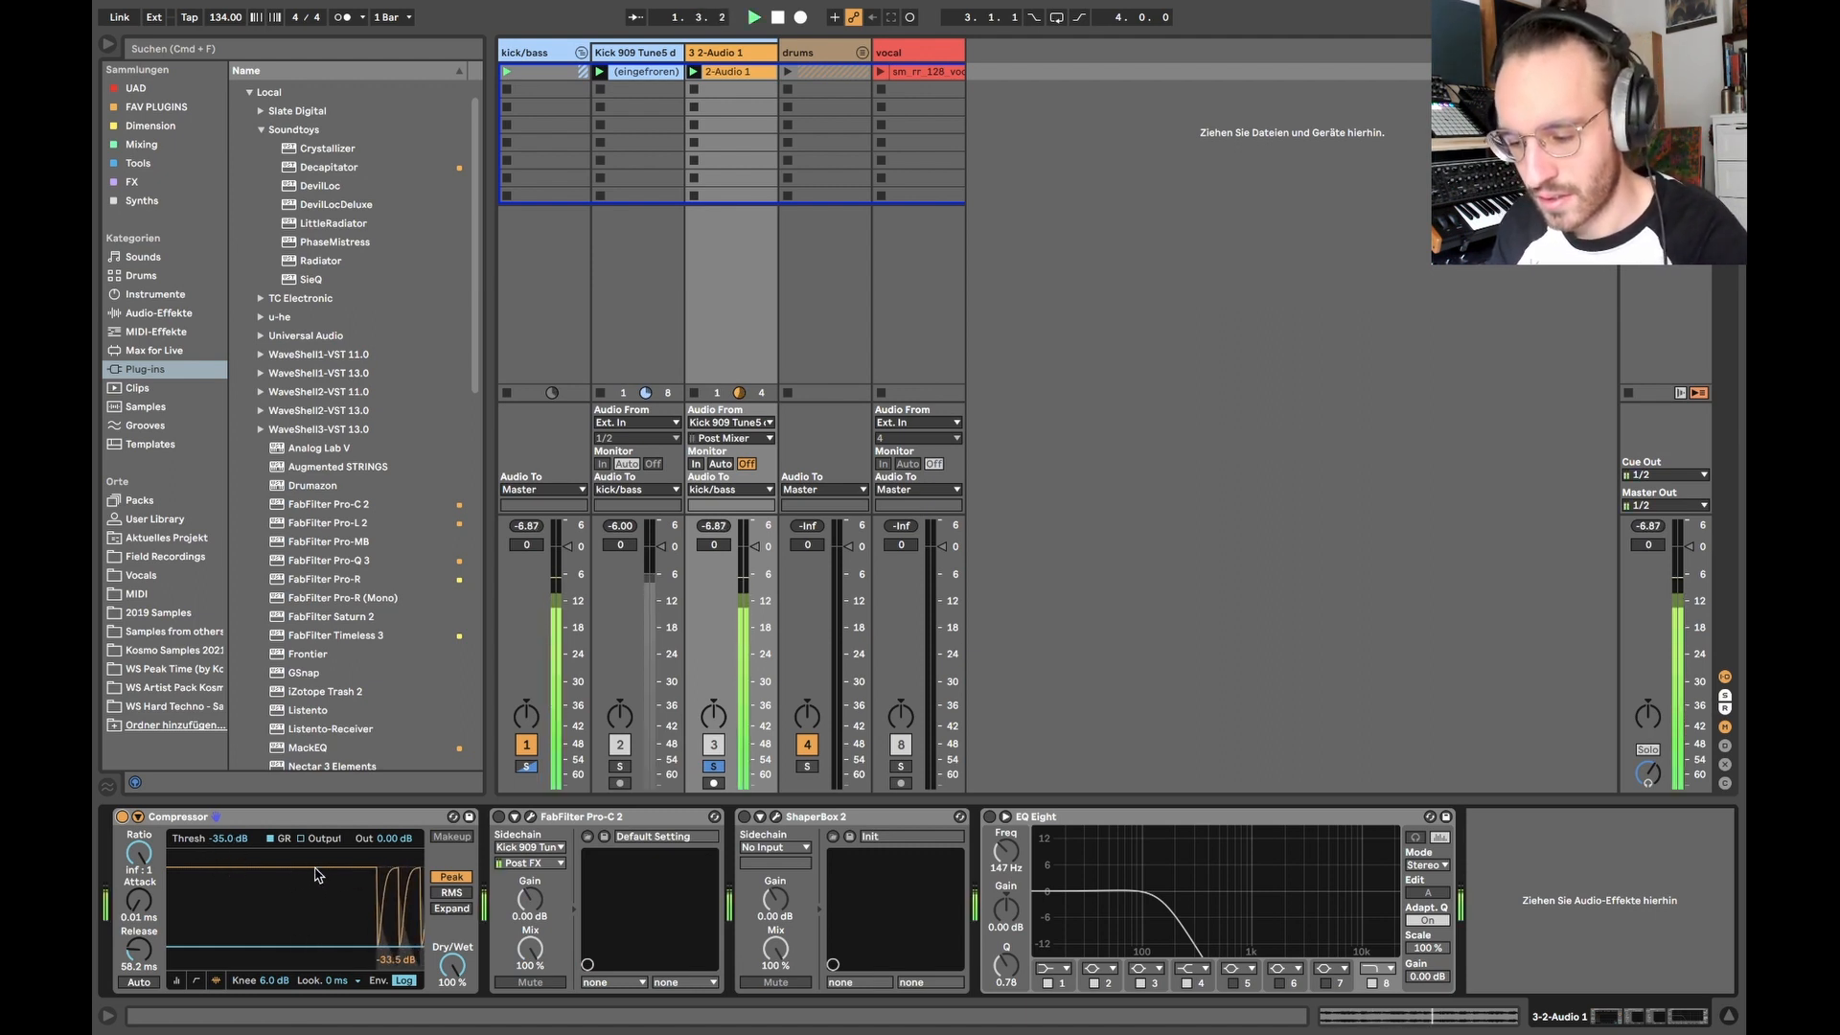
- Place an active EQ Eight directly after the Compressor and set its band 8 to a steeper low-pass at 150 Hz with Q 0.63
left_click(1008, 845)
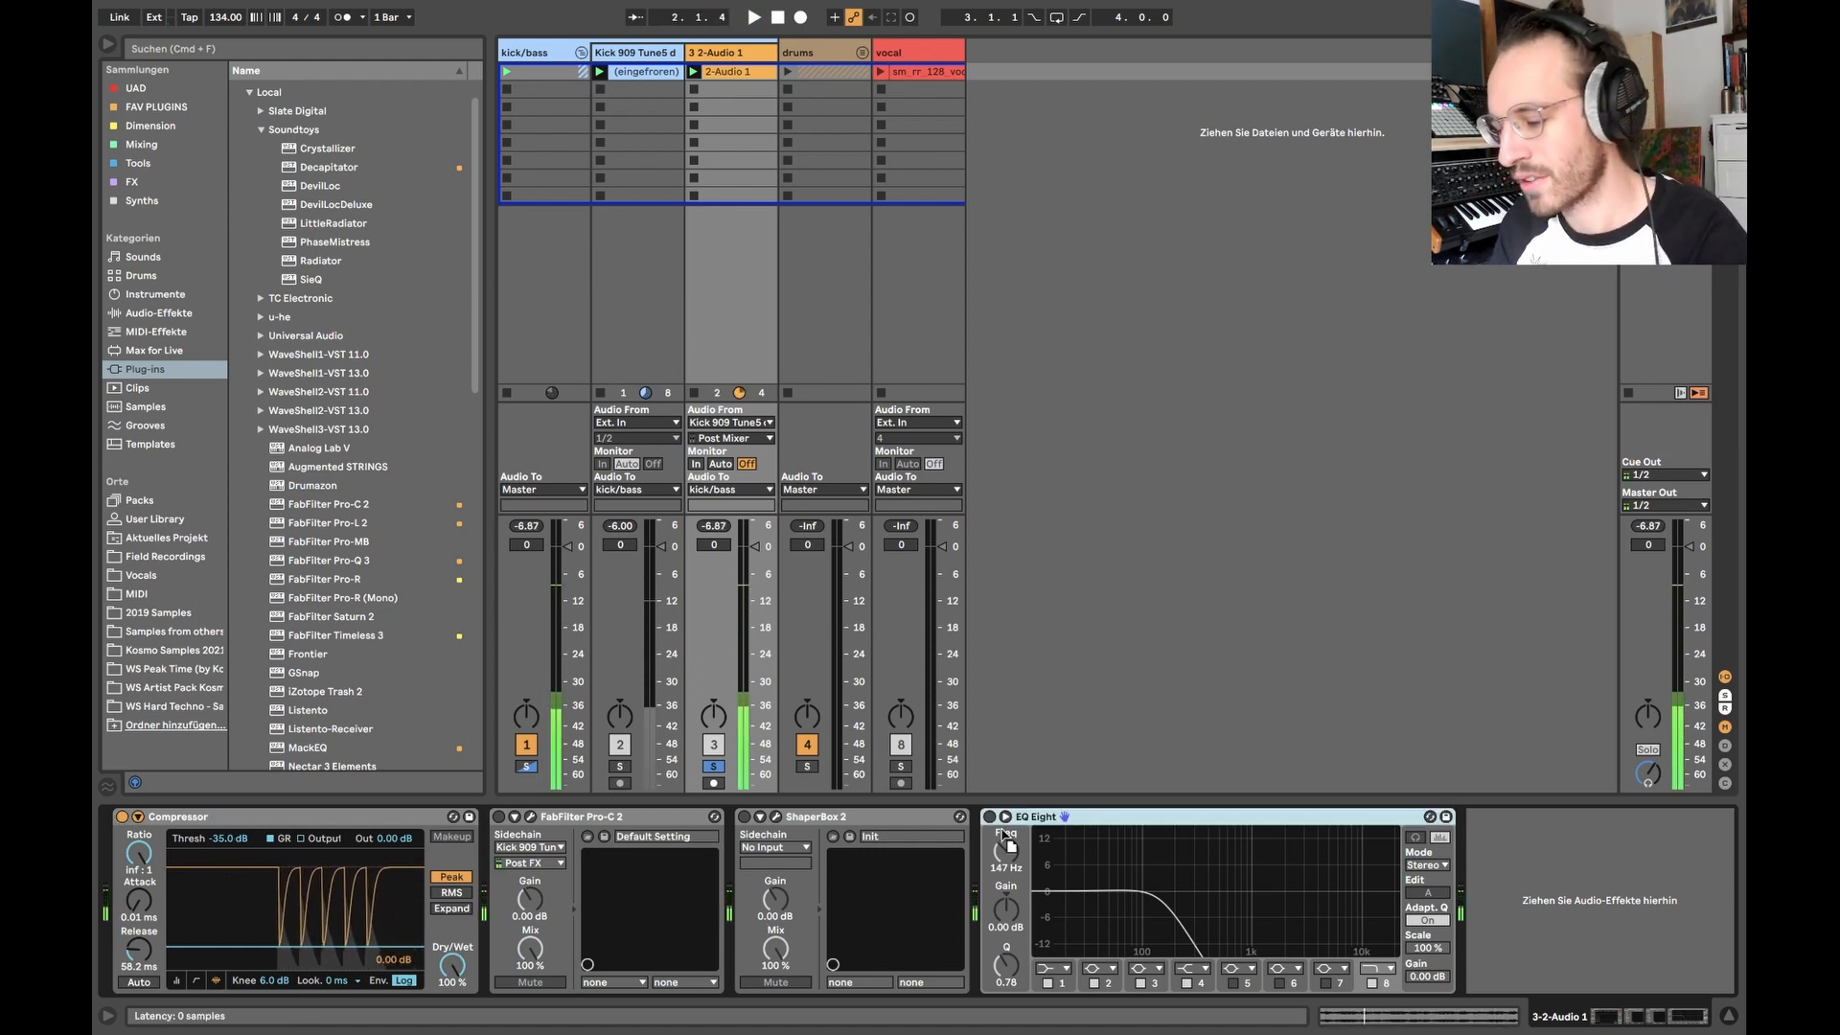
left_click_drag(1044, 817, 493, 816)
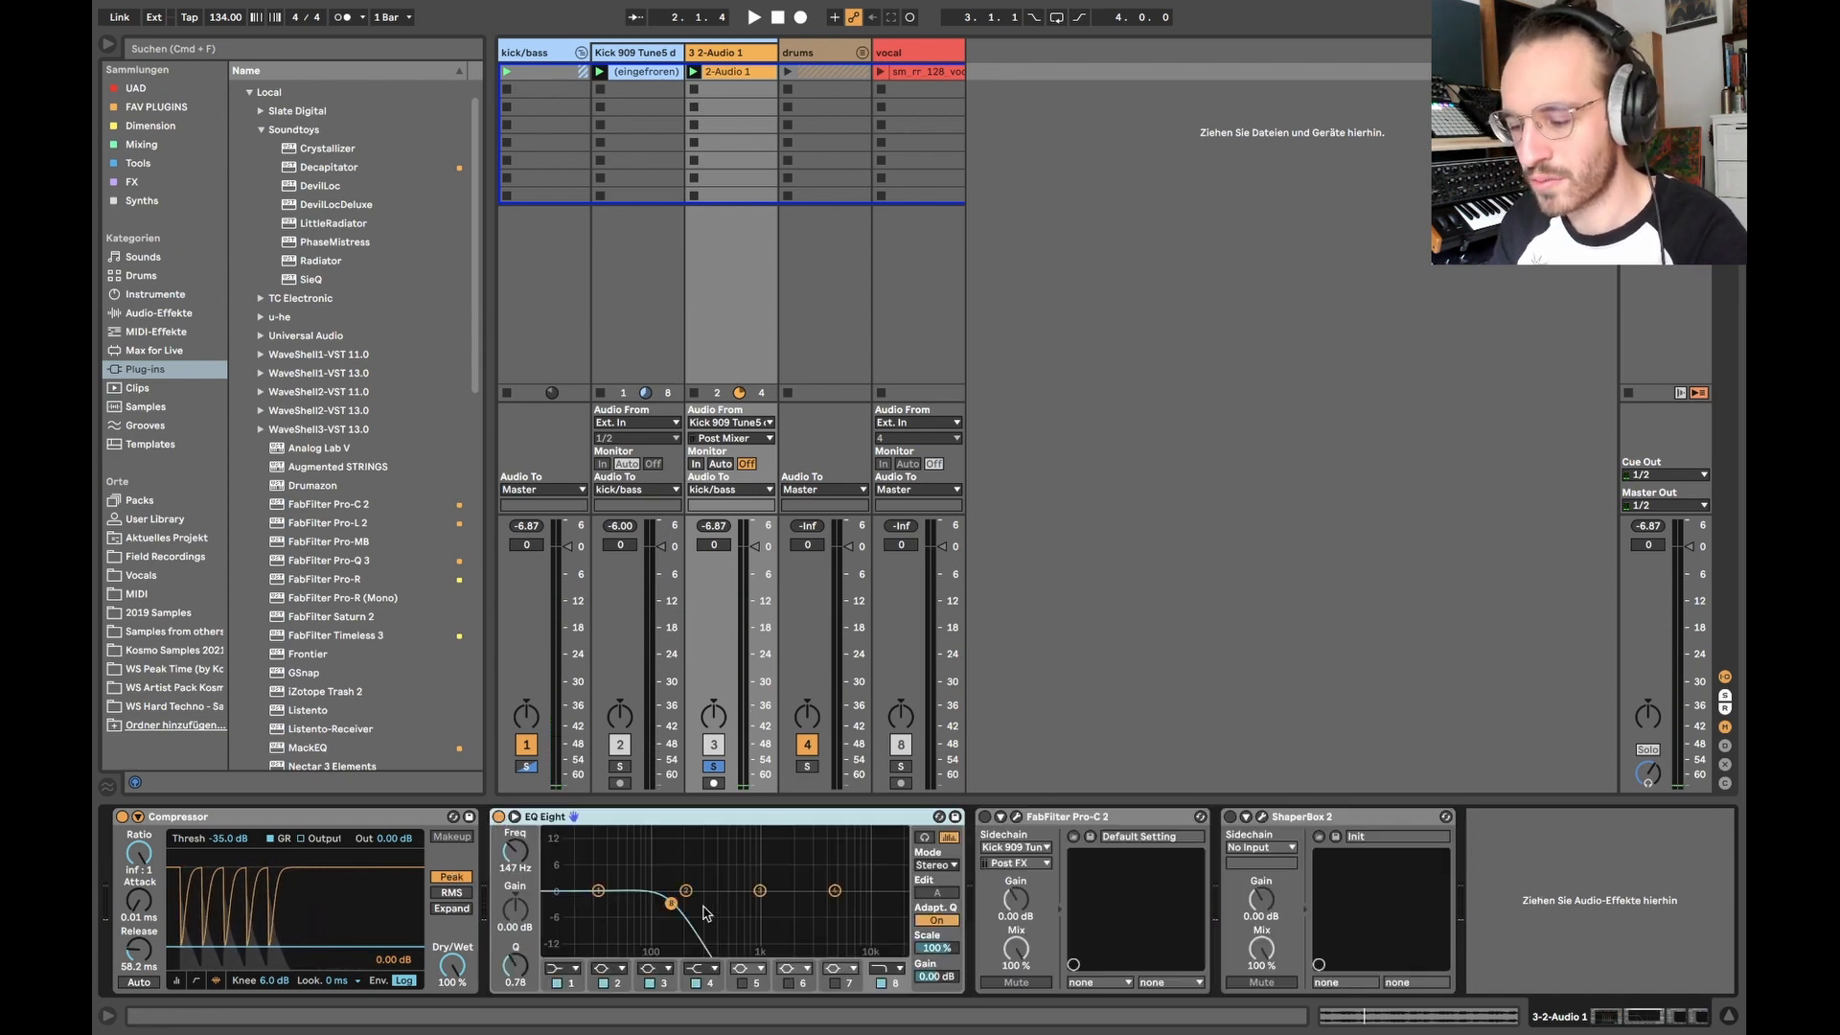
left_click_drag(671, 903, 664, 909)
left_click(890, 968)
left_click(888, 956)
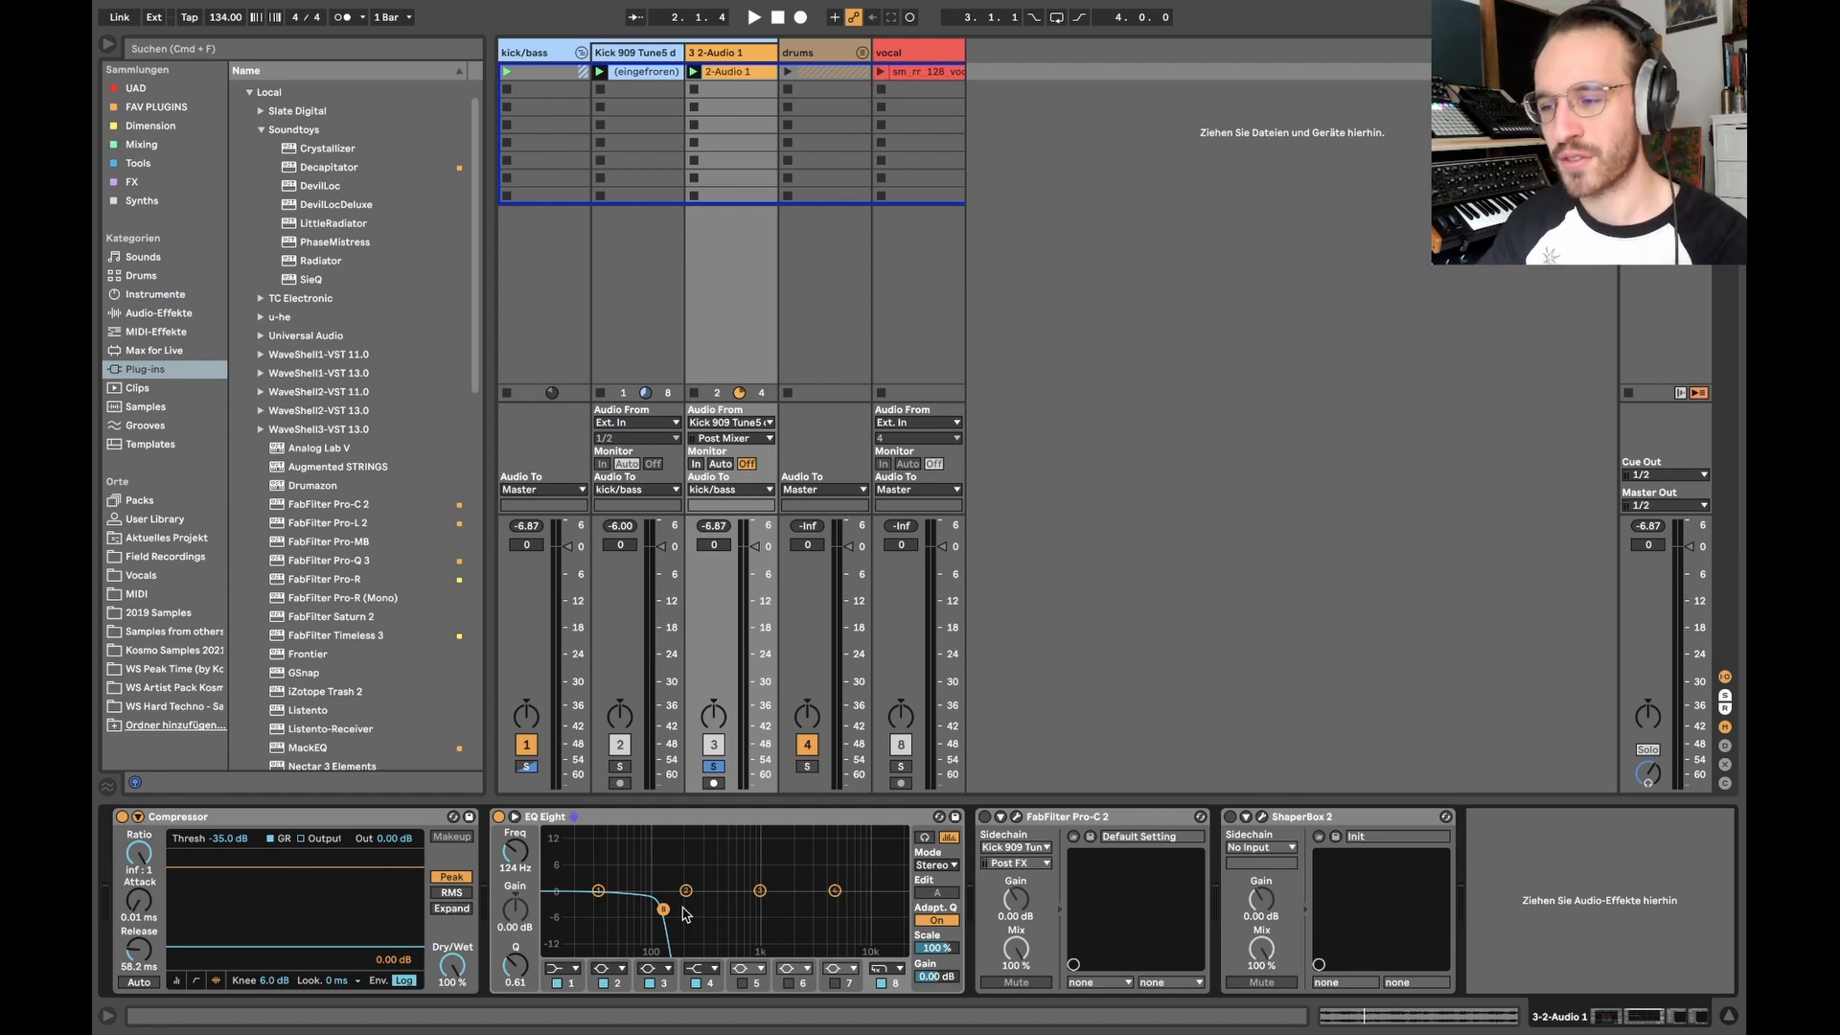
left_click_drag(665, 904, 667, 901)
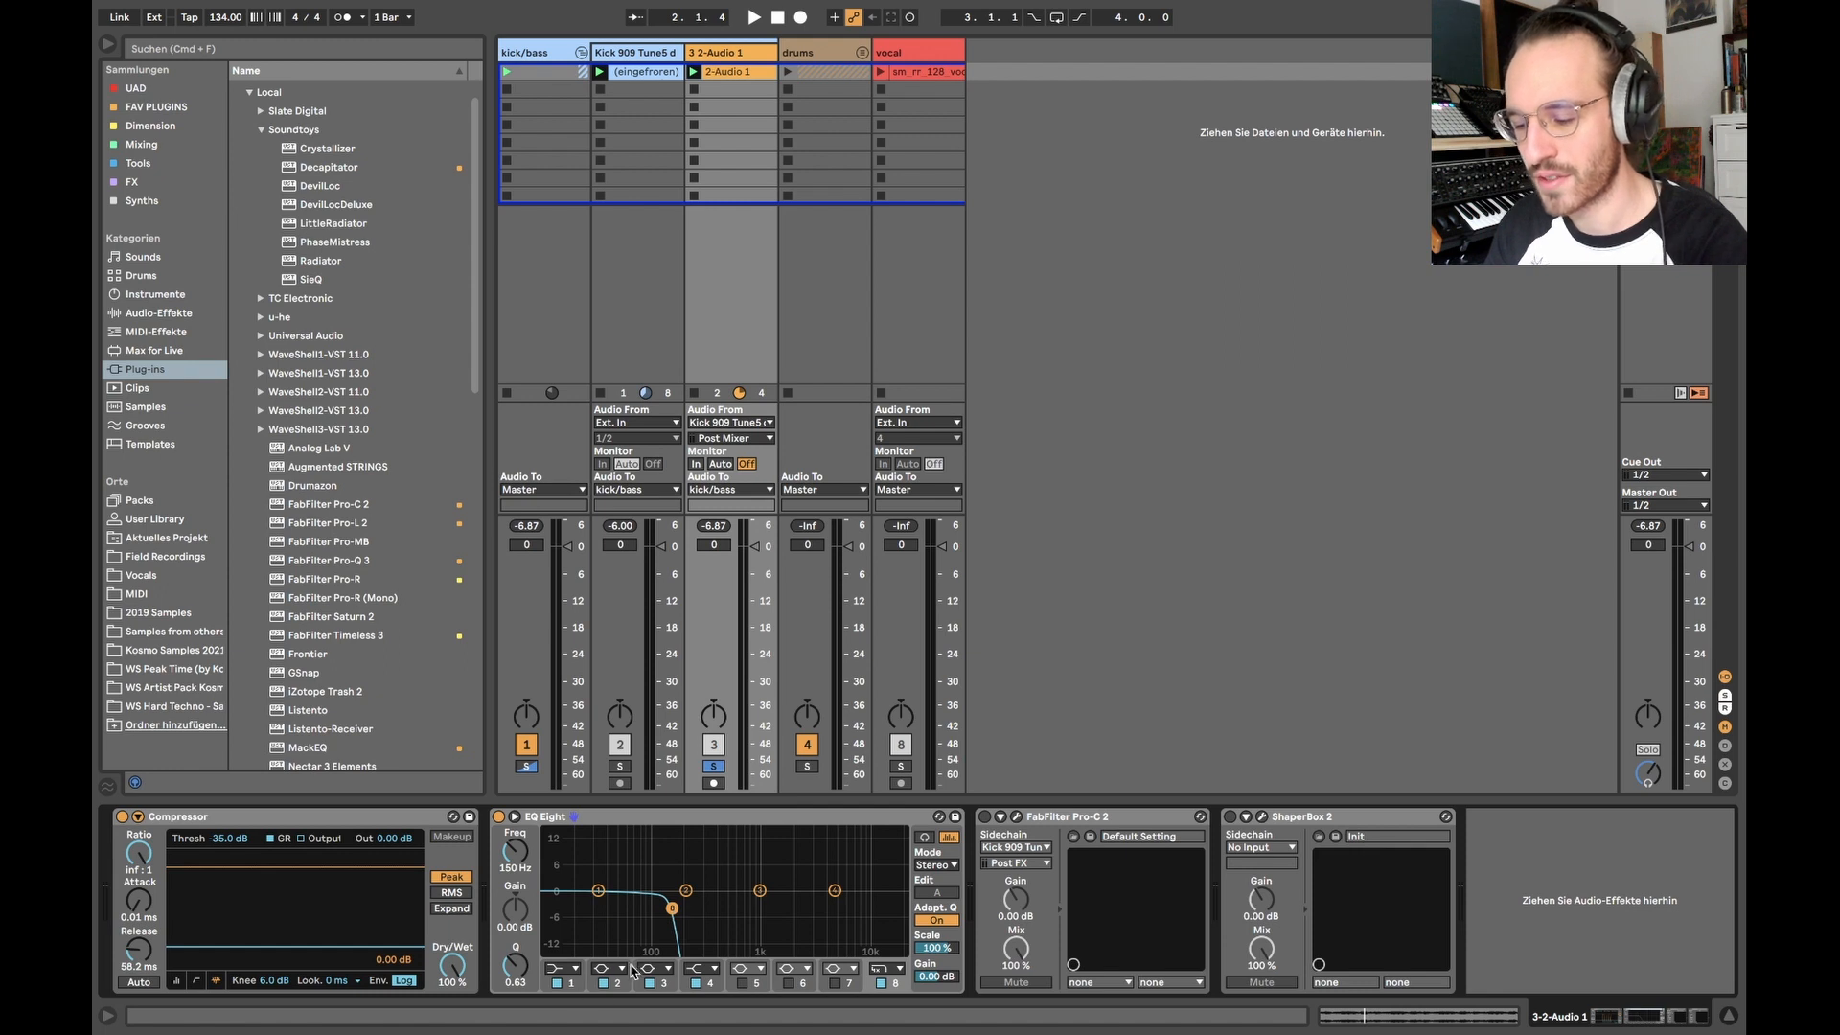
- Compare playback with EQ Eight's band 8 off and on, and set its low-pass frequency to 182 Hz
key("space")
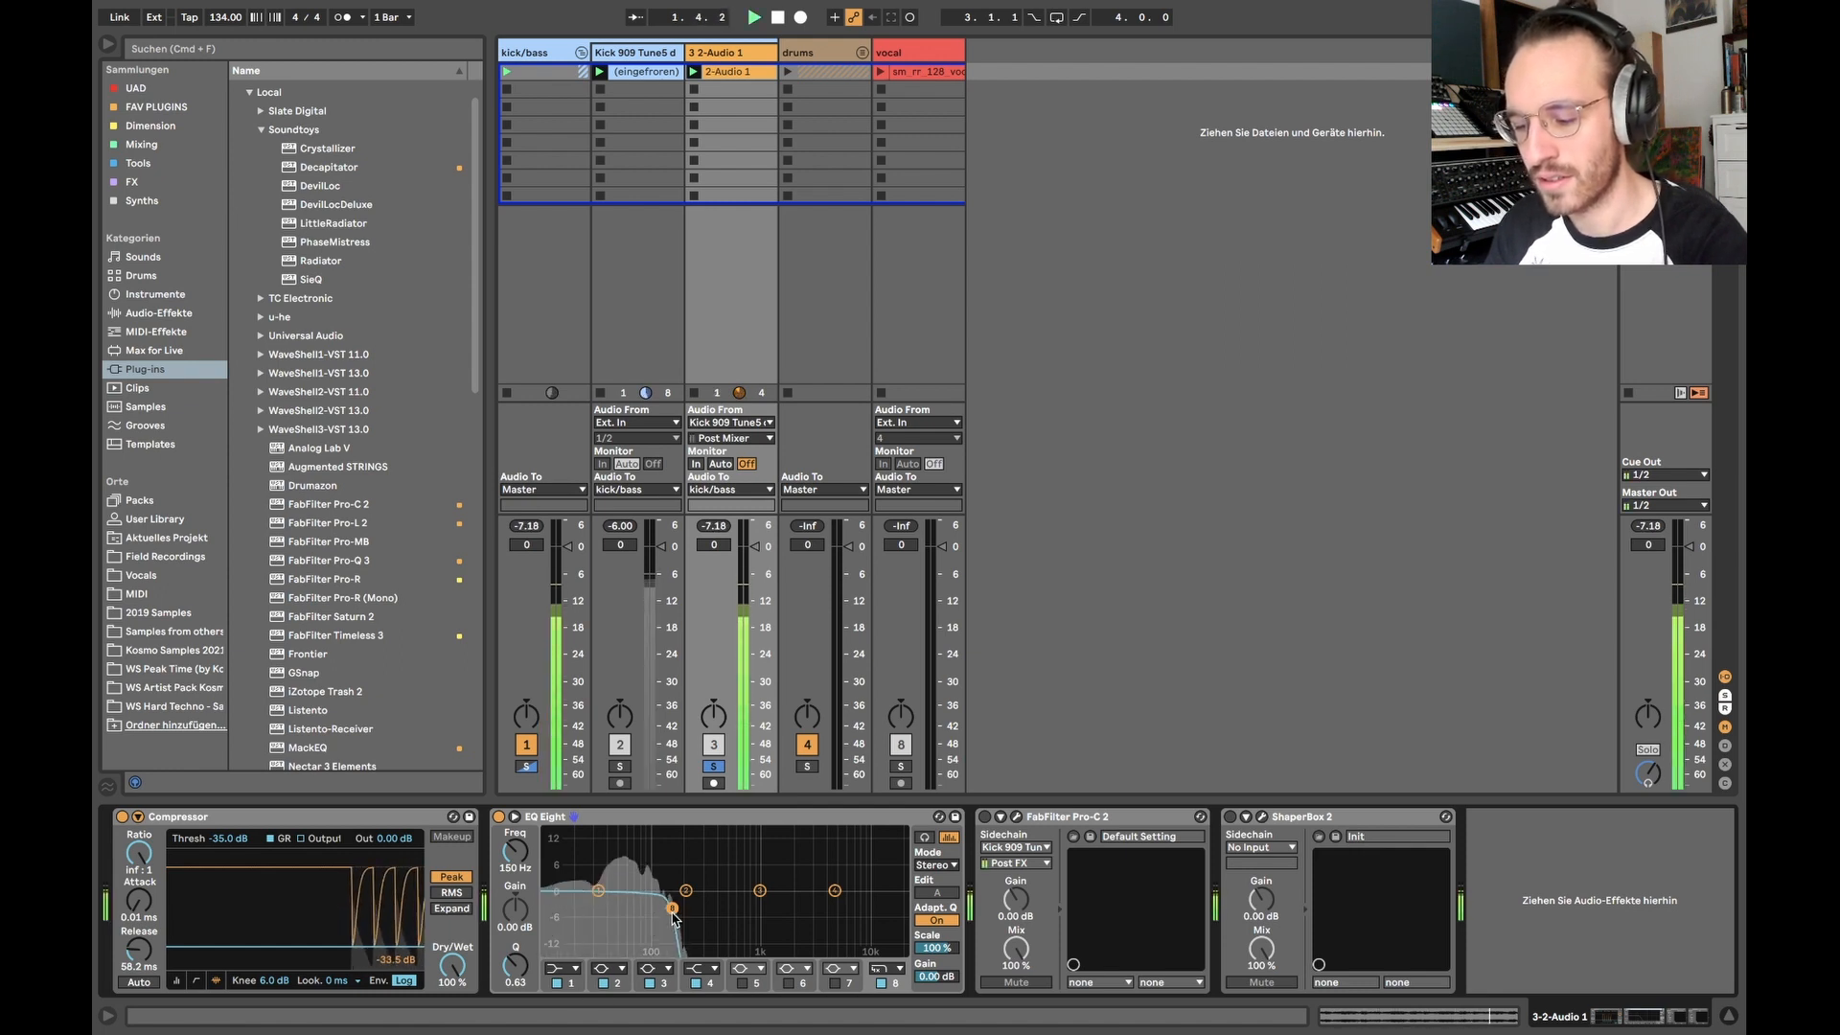
left_click(880, 984)
key("space")
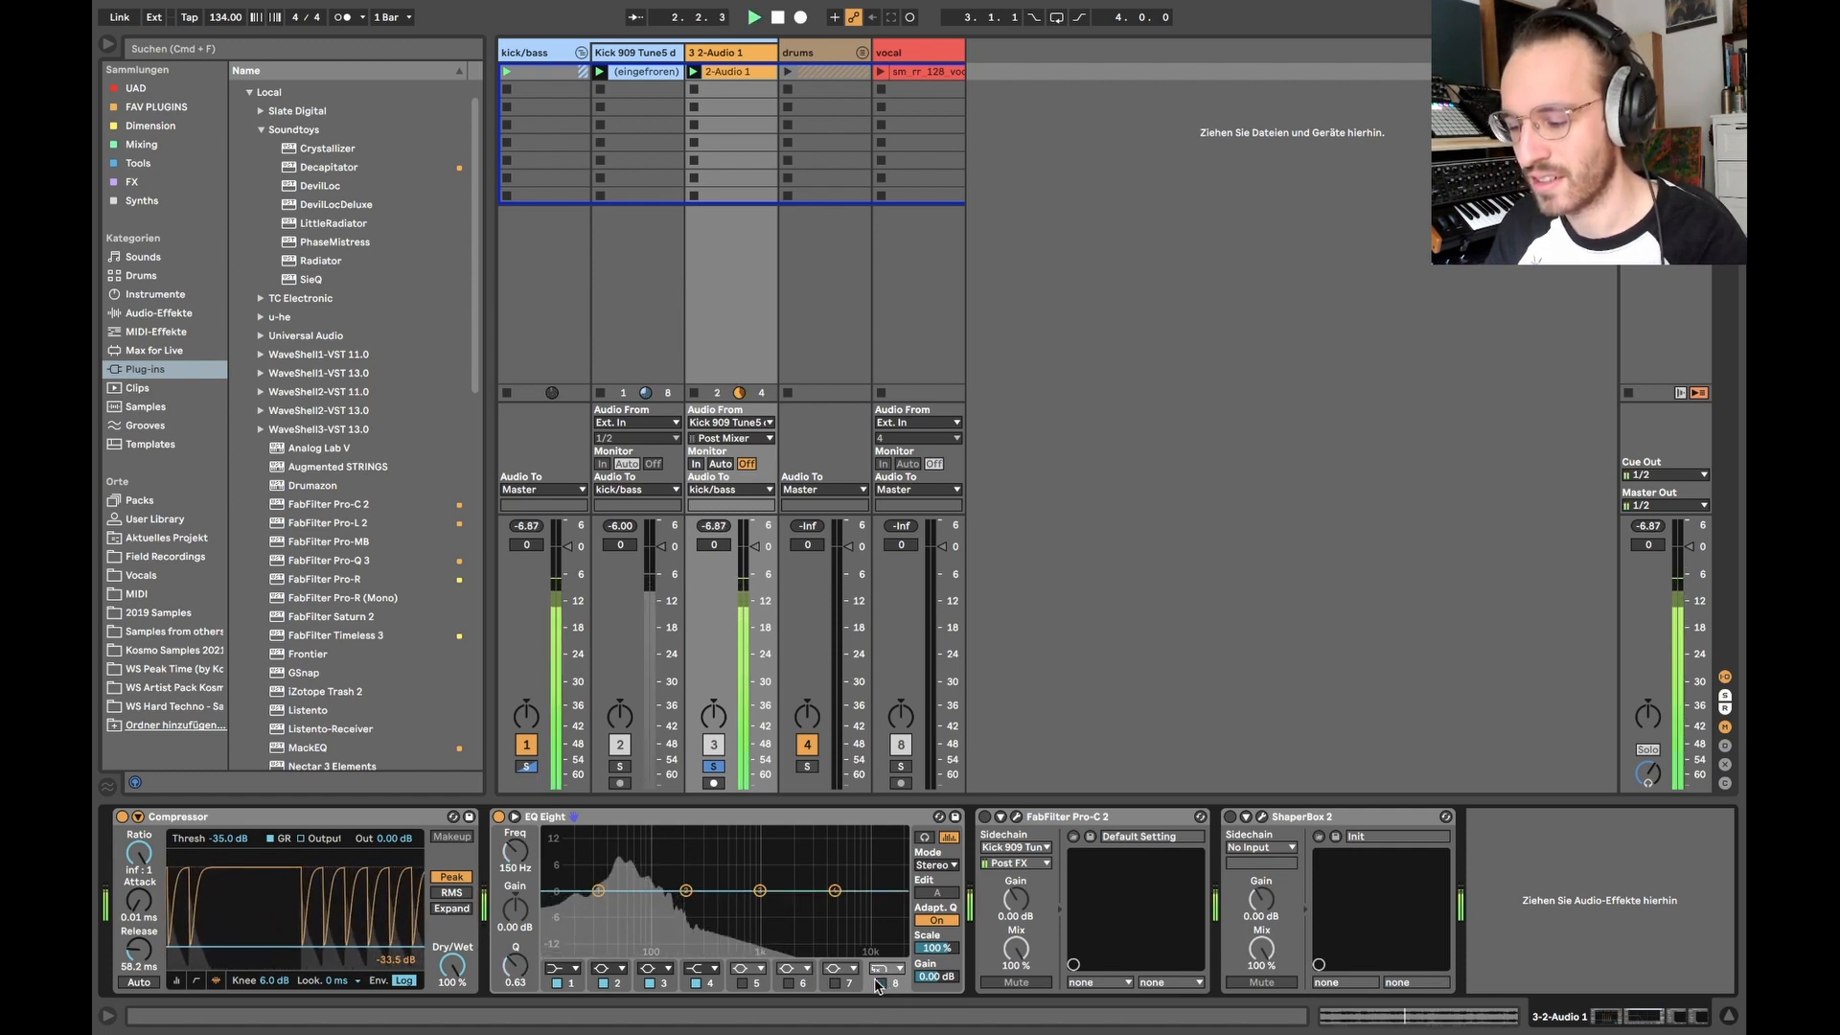
left_click(880, 984)
left_click_drag(677, 902, 685, 923)
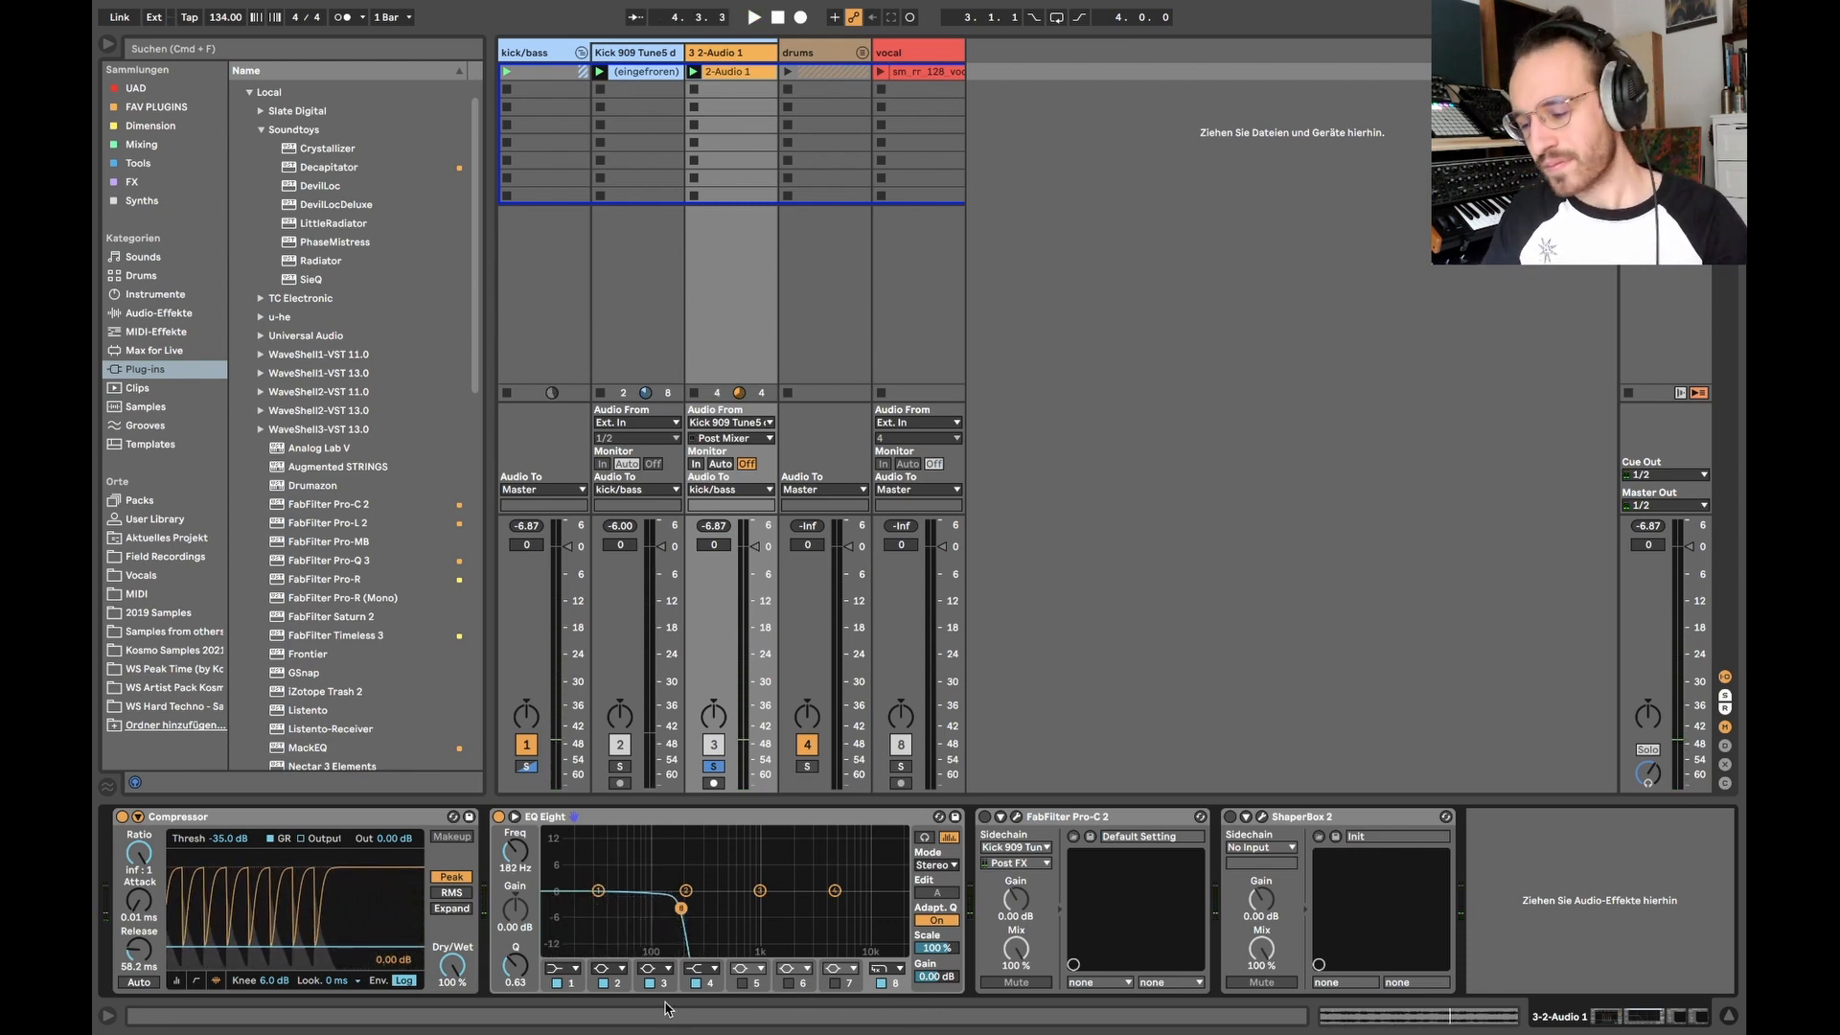
- Try EQ Eight ahead of the Compressor during playback and restore the Compressor to the front of the chain
left_click_drag(557, 825, 240, 867)
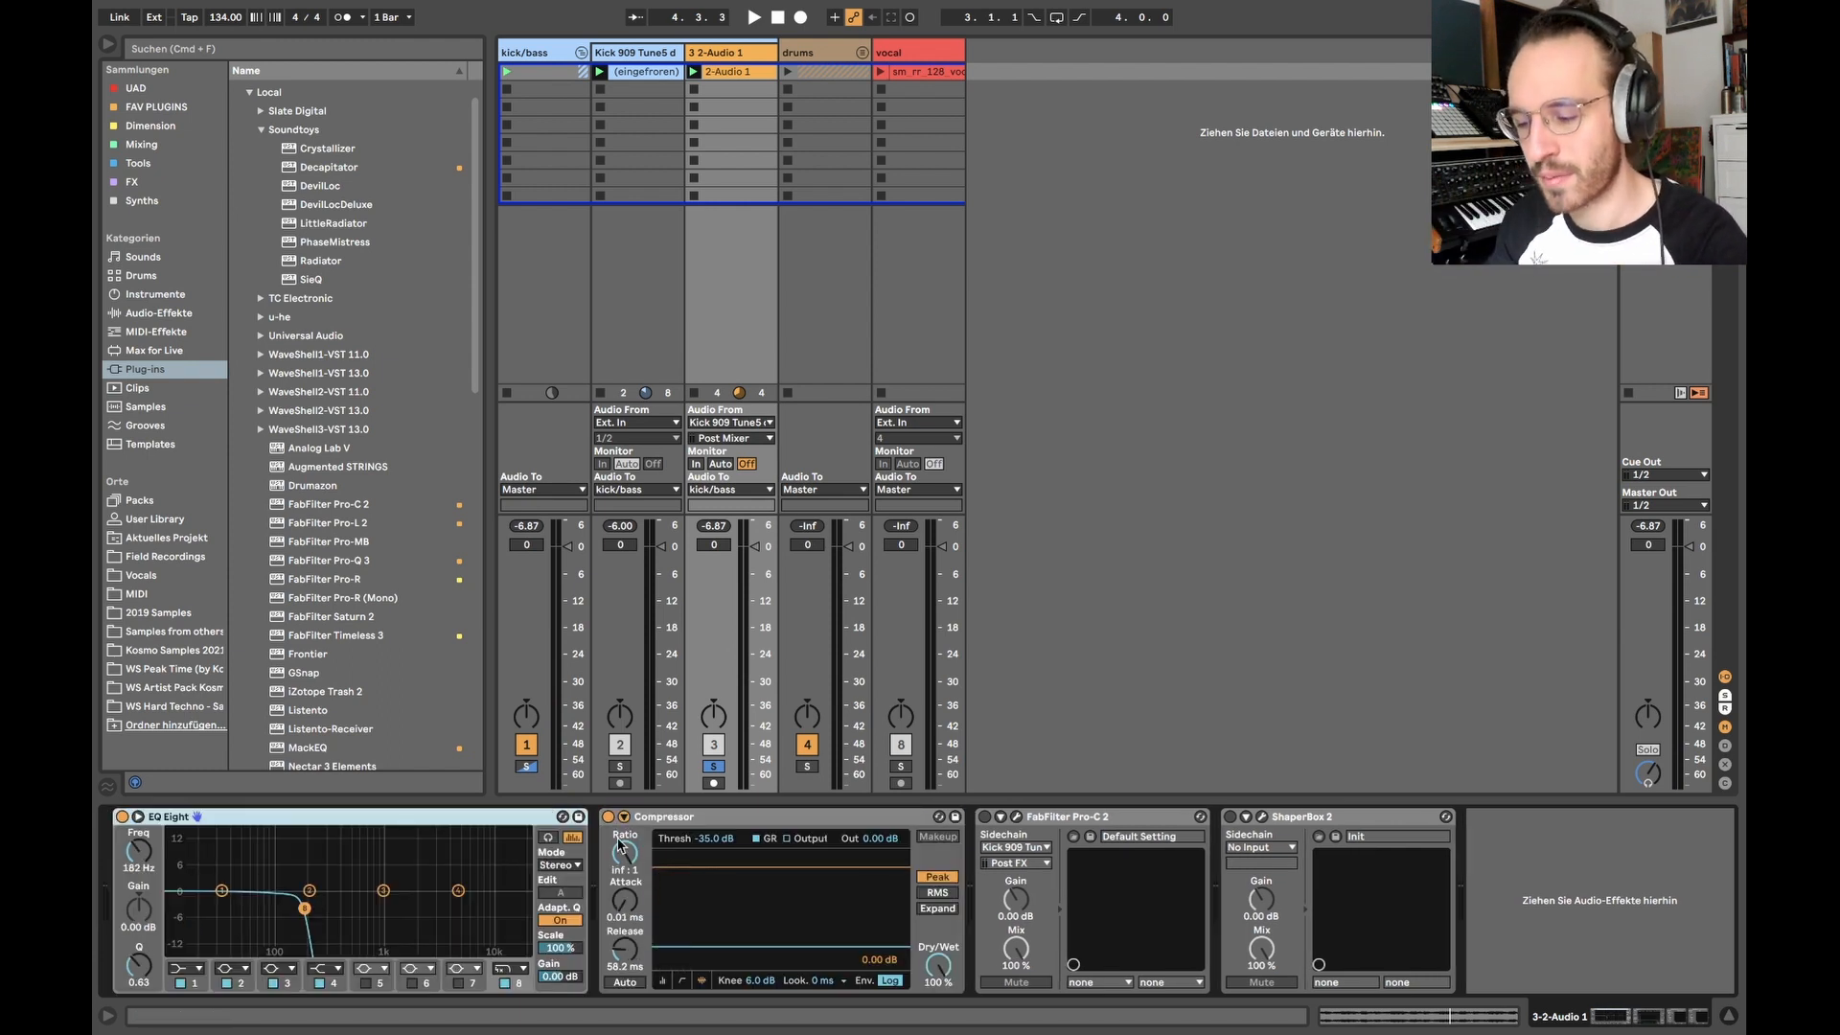
key("space")
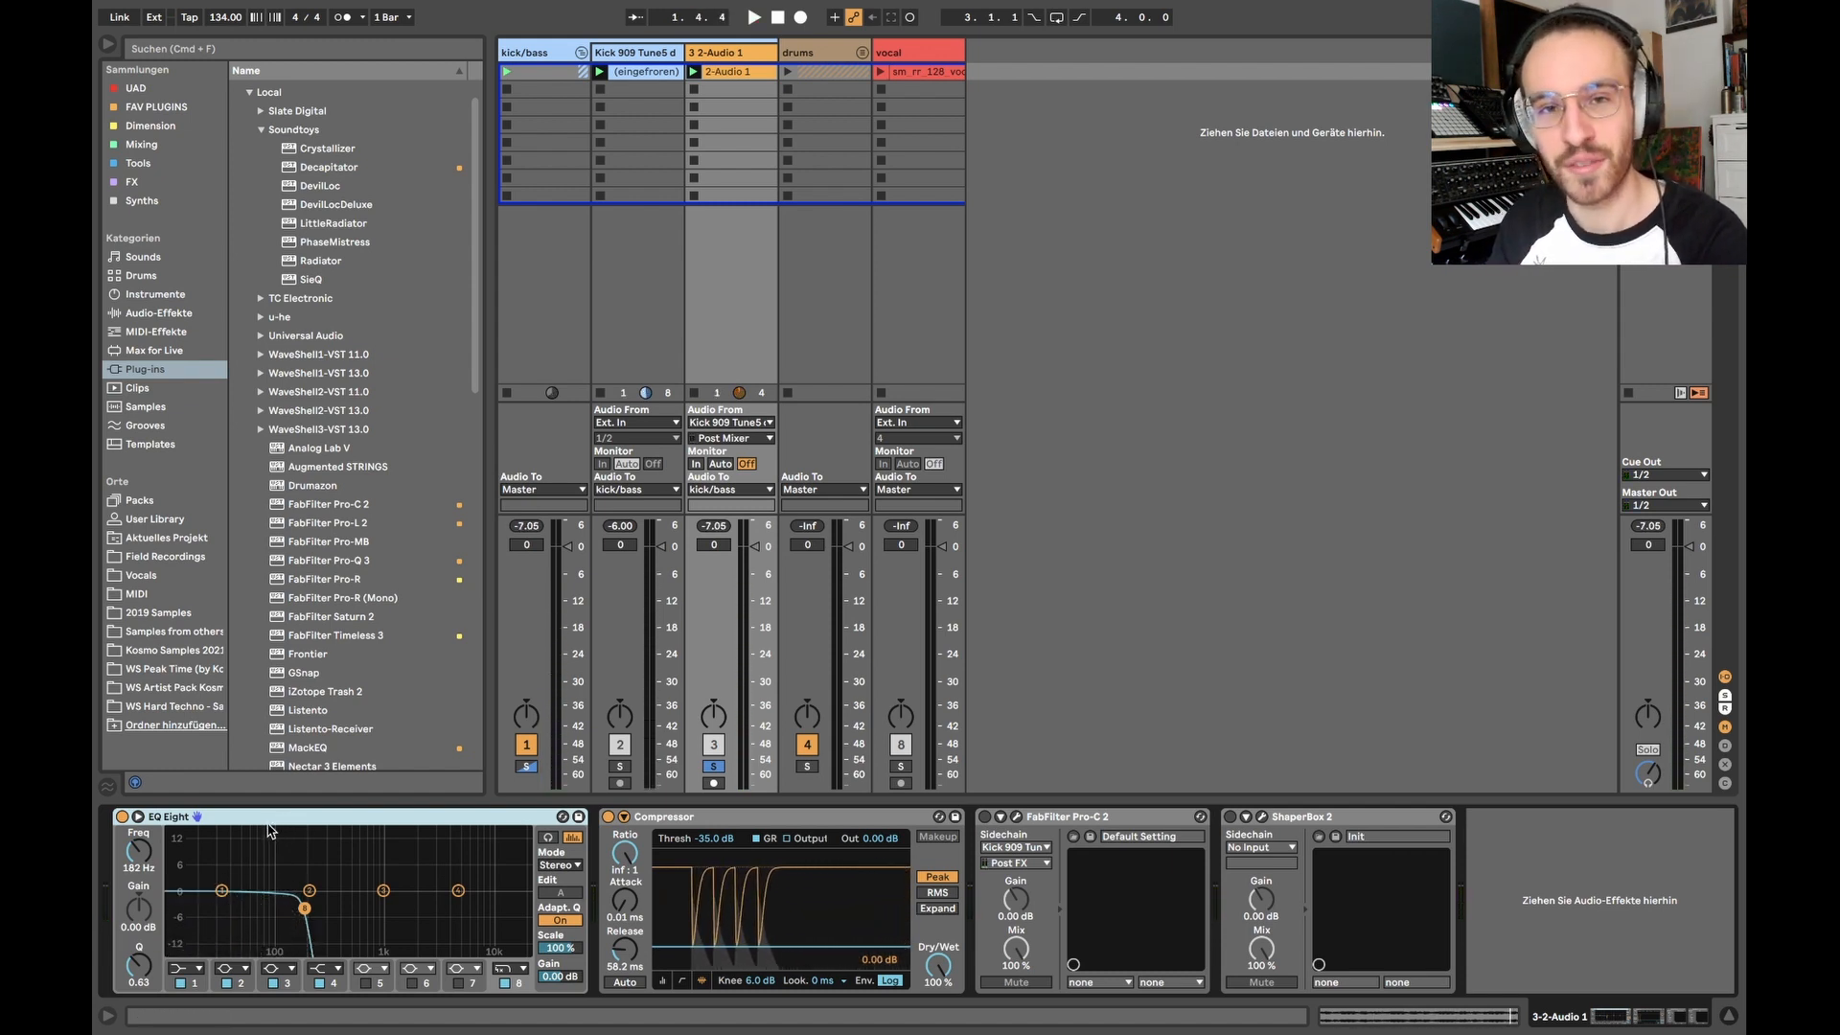
left_click_drag(671, 816, 372, 826)
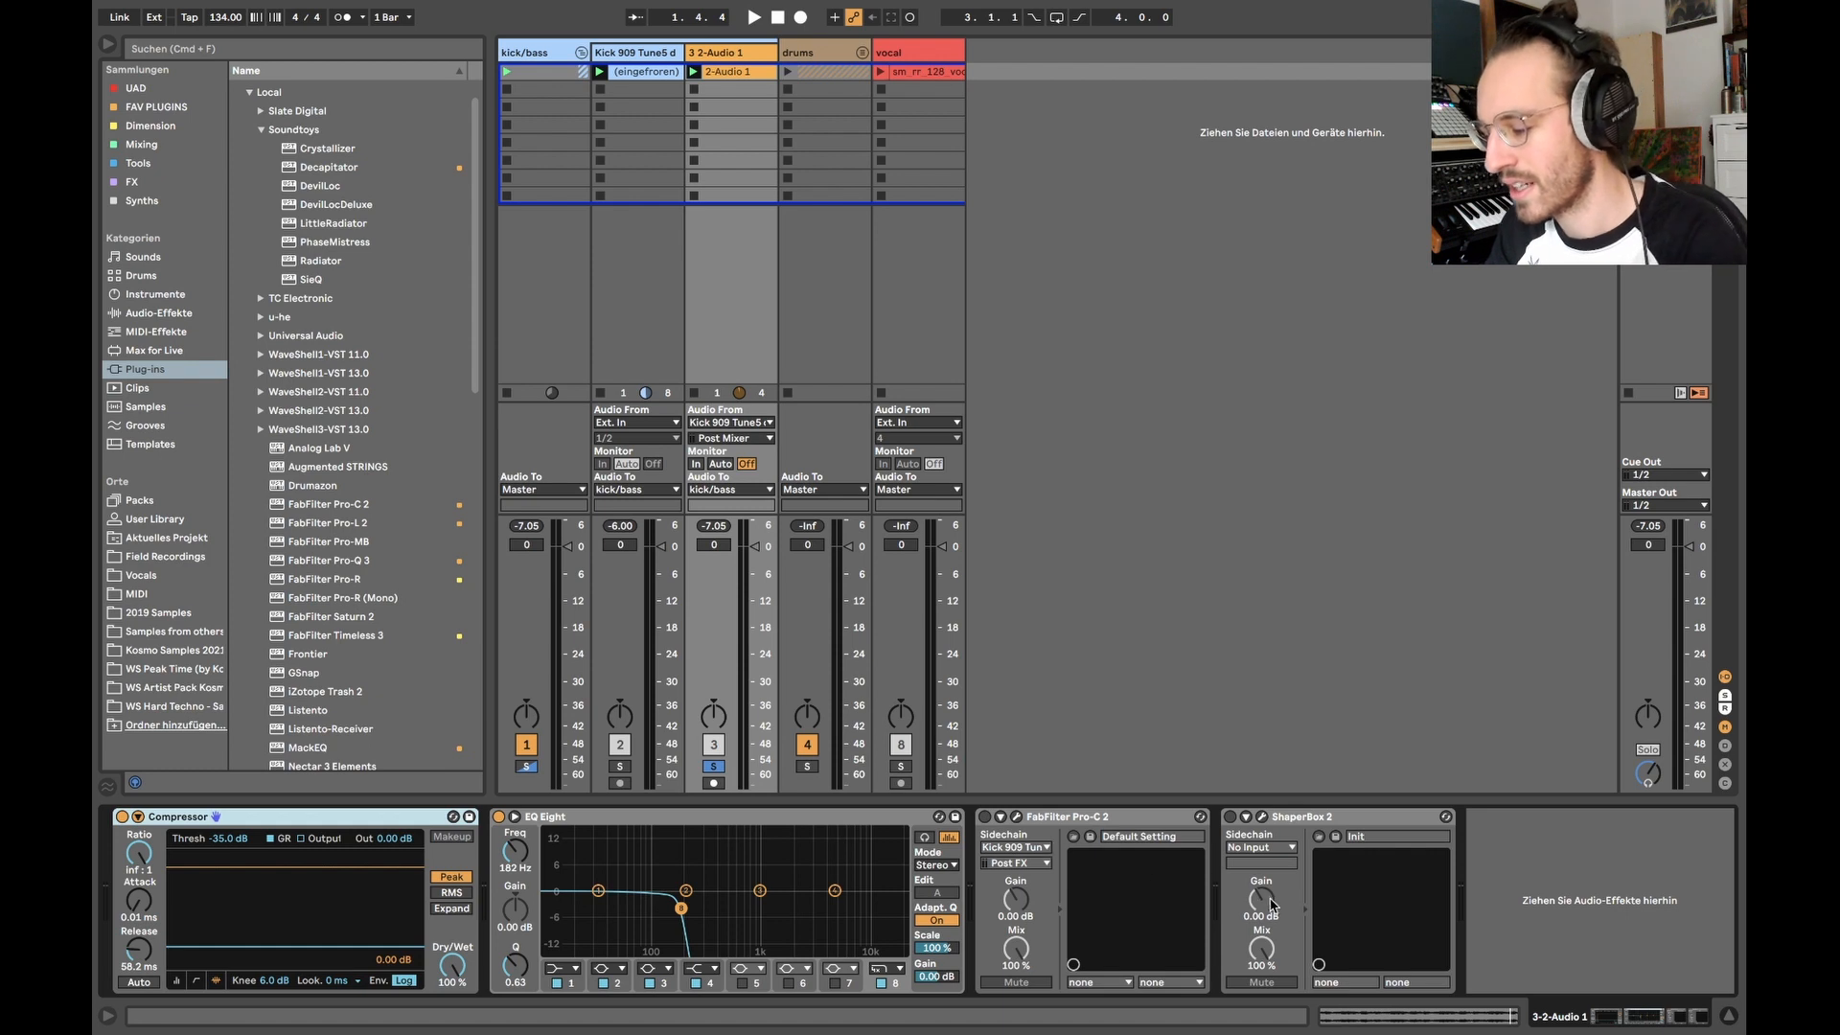
- Deactivate both EQ Eight and the Compressor on the bass track
left_click(498, 816)
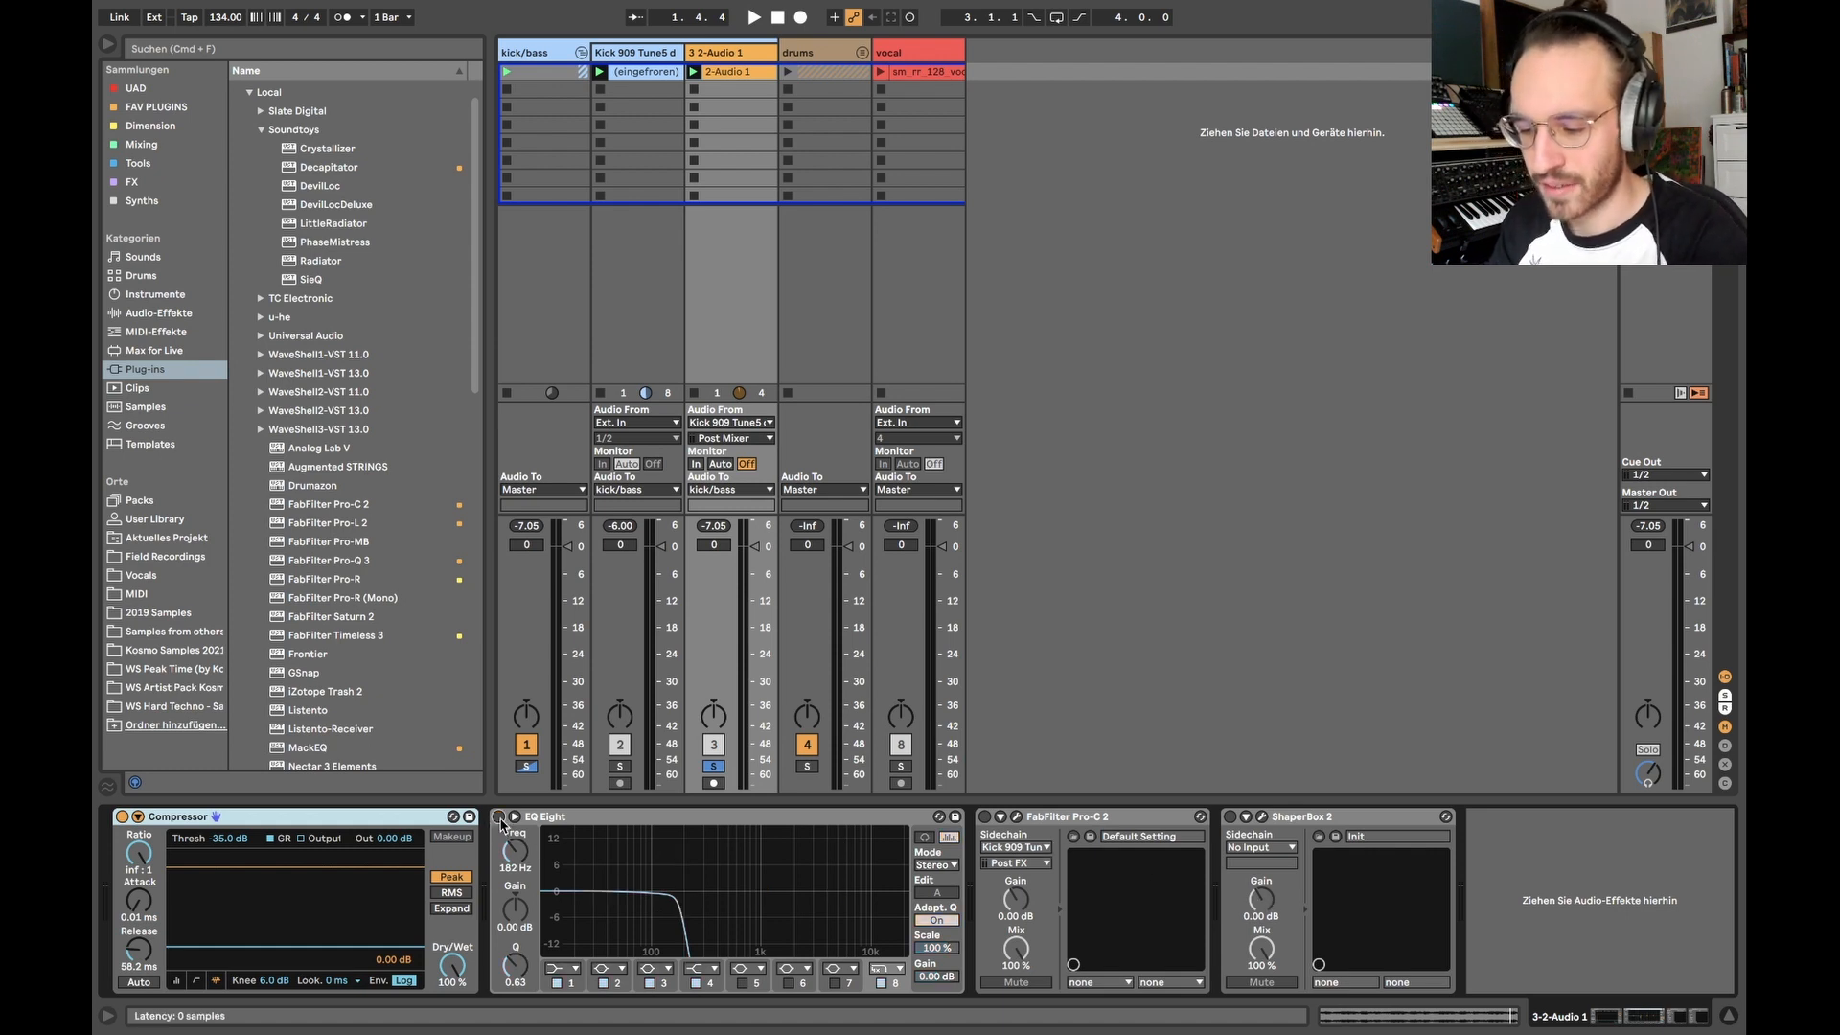
left_click(123, 819)
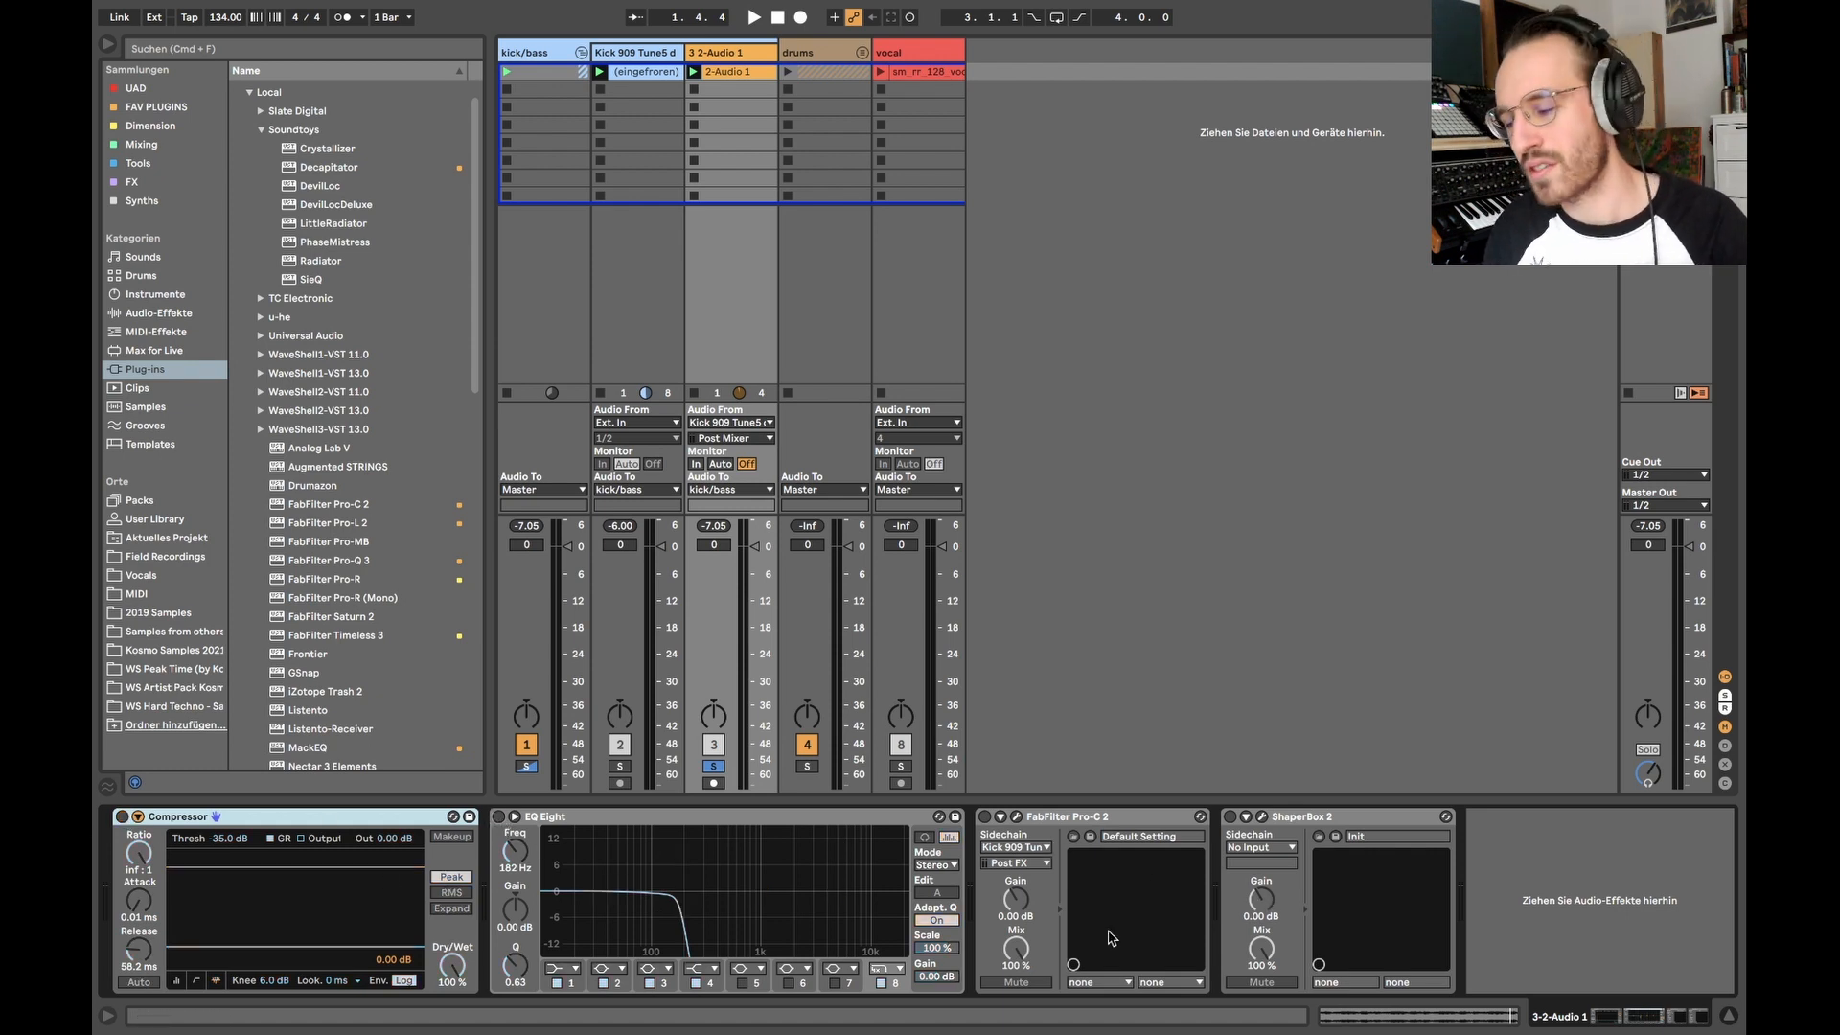
- Open ShaperBox 2's volume shaper, choose the straight-line pen, and review the available LFO lengths and LFO modes
left_click(1262, 817)
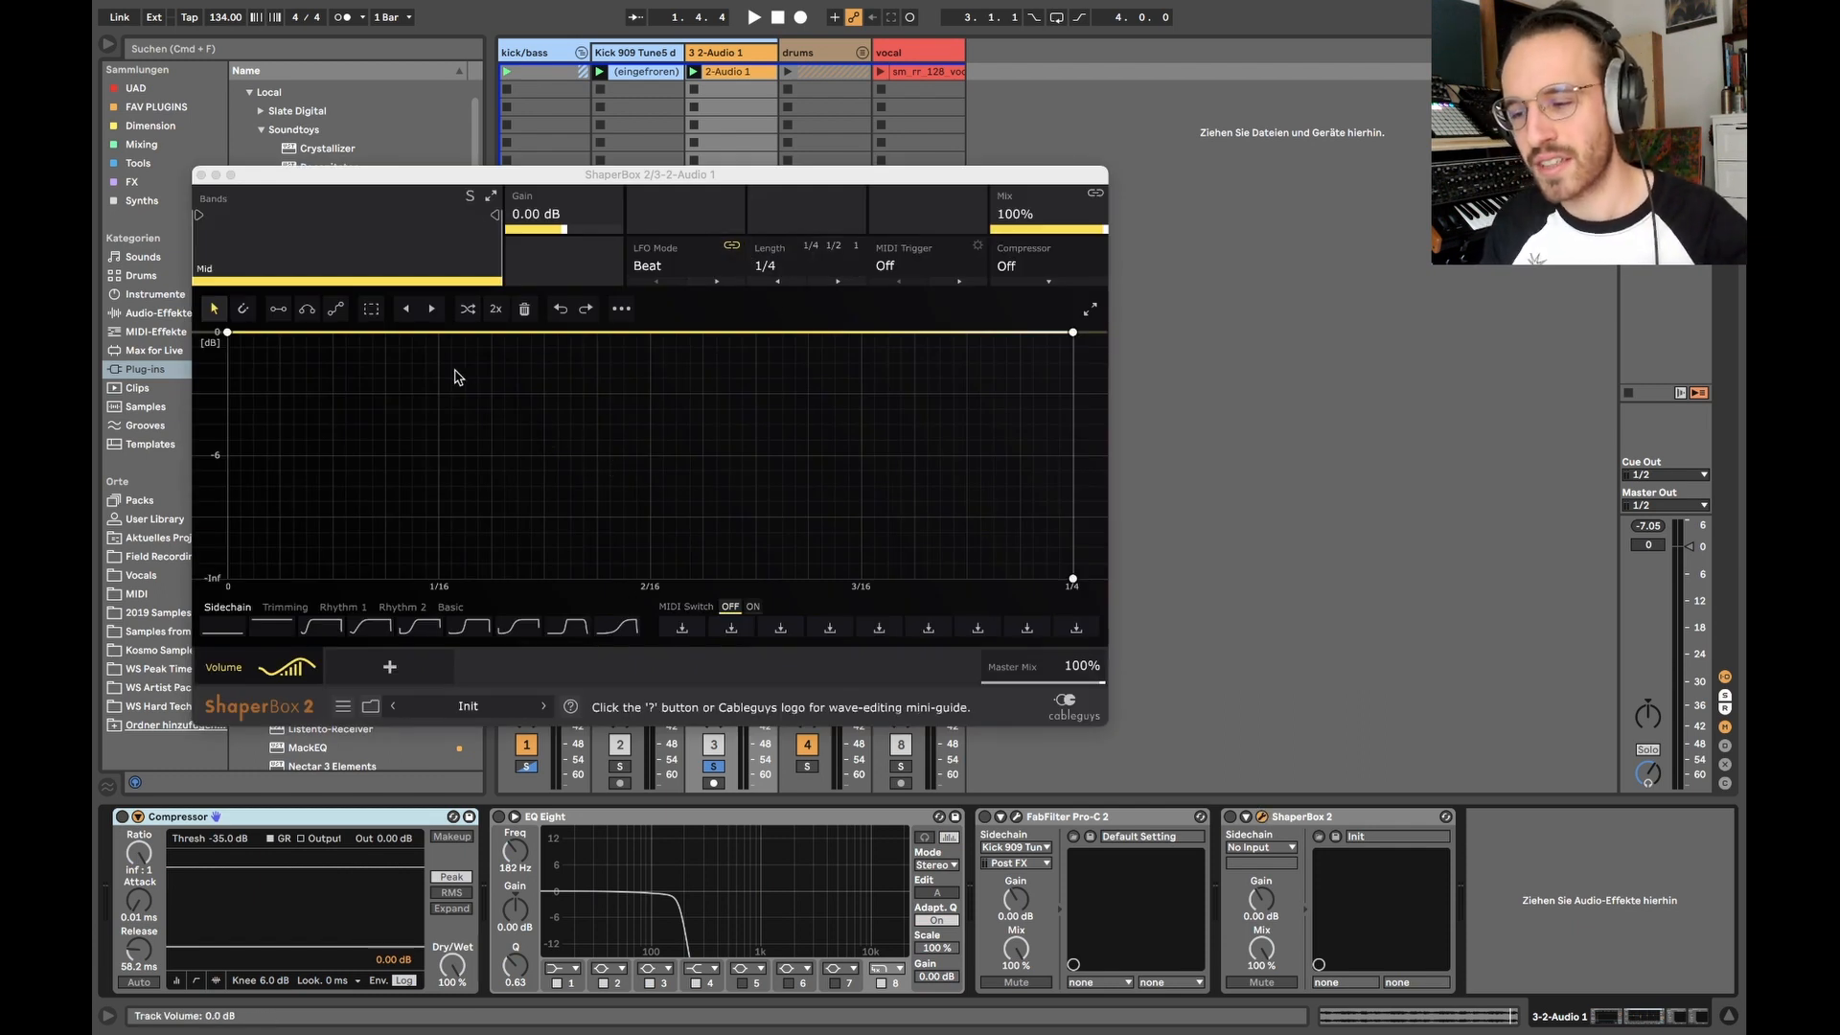
left_click(278, 308)
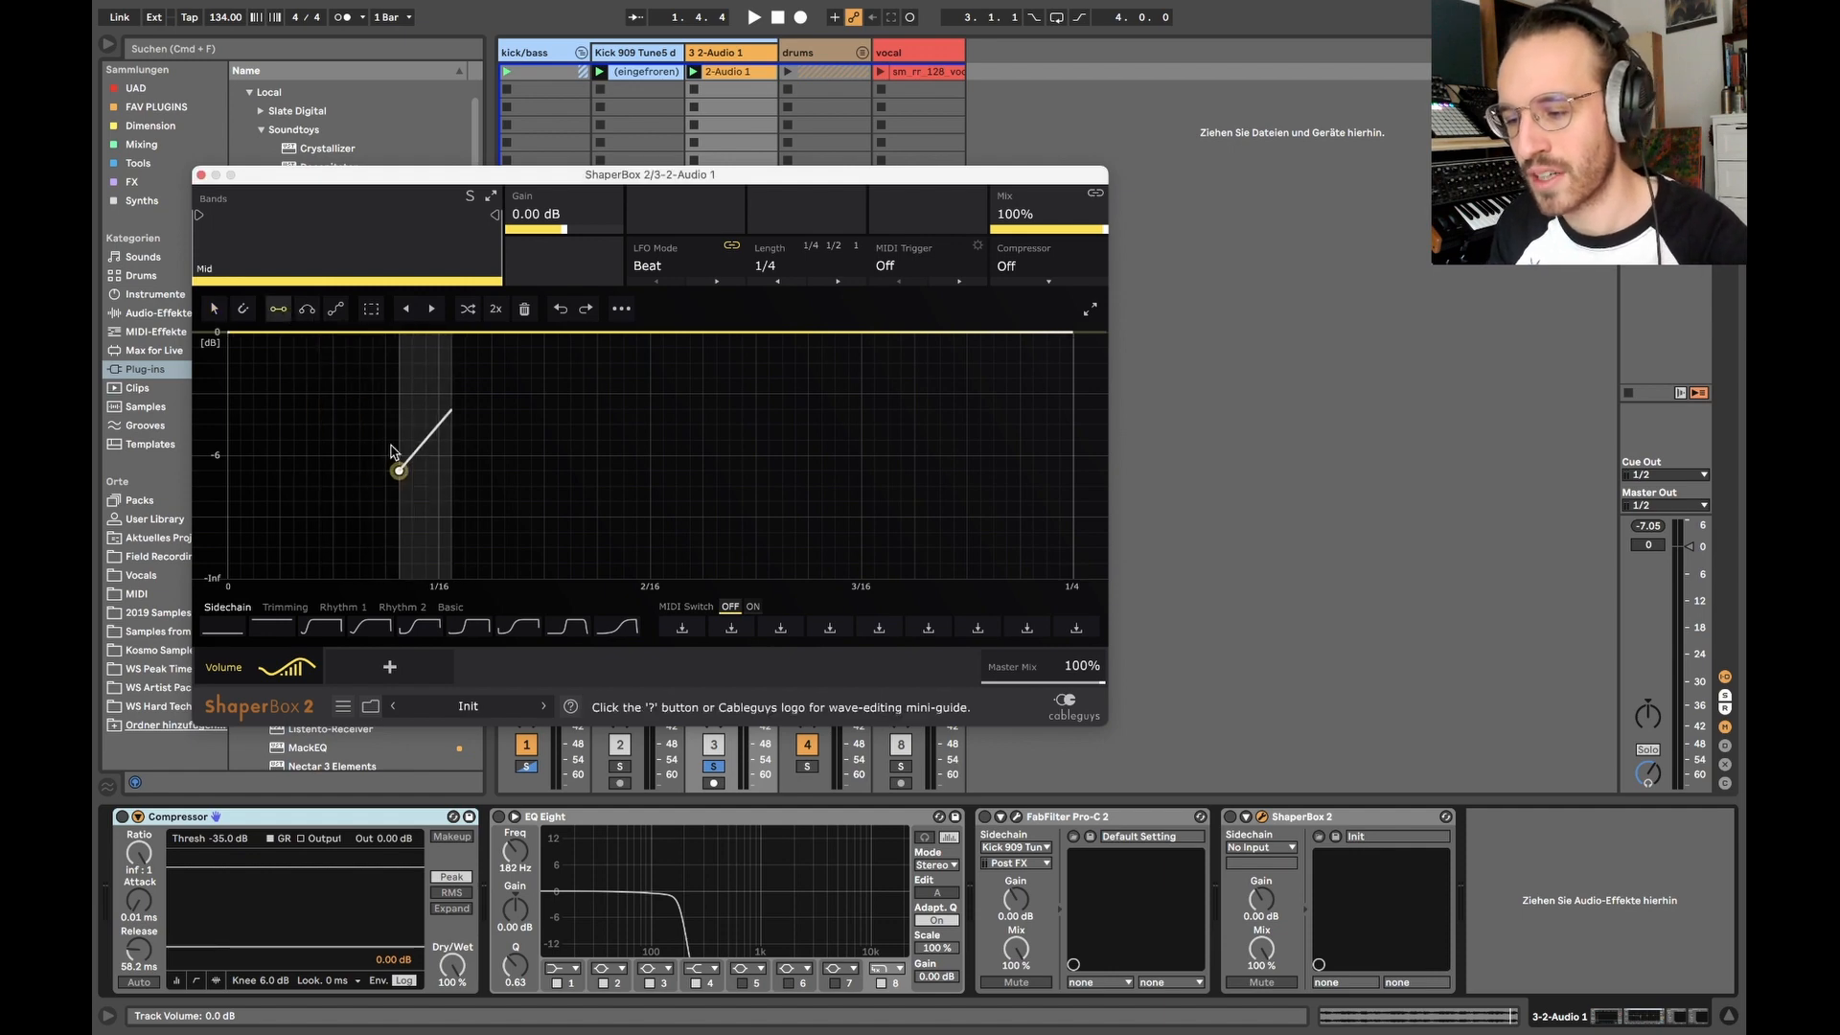
left_click(305, 307)
left_click(277, 314)
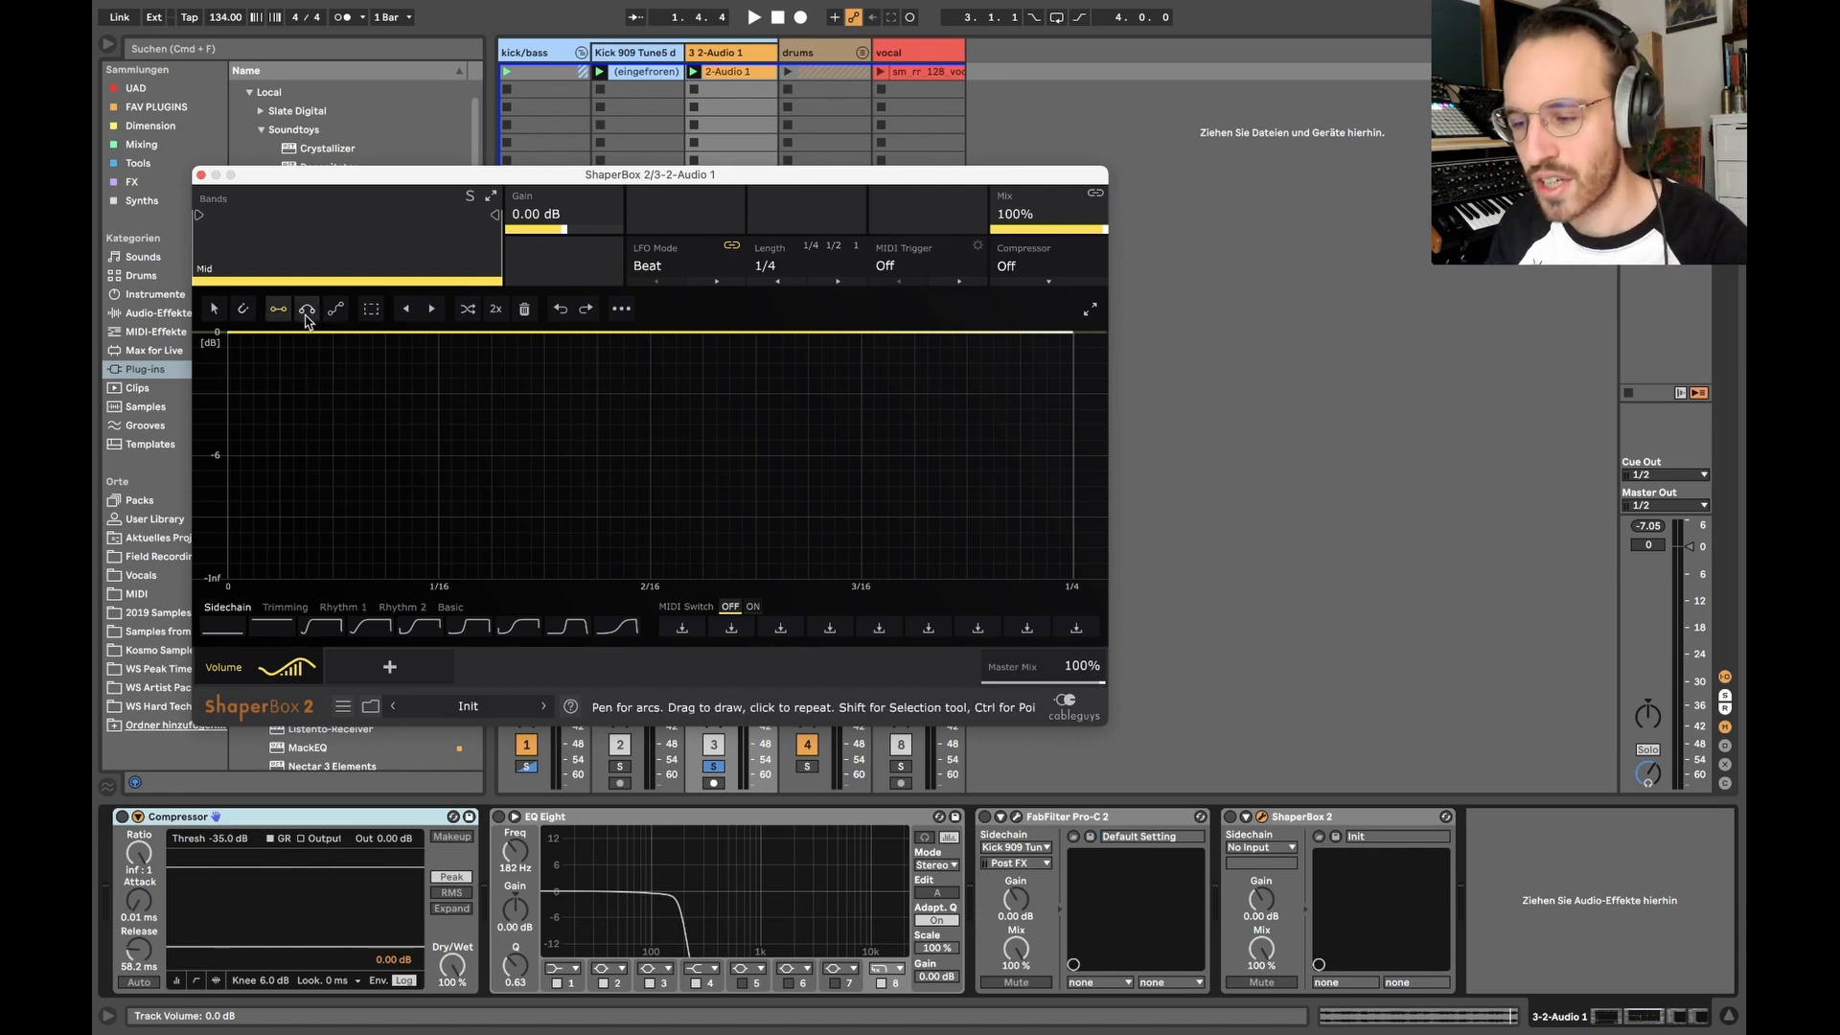
left_click(784, 268)
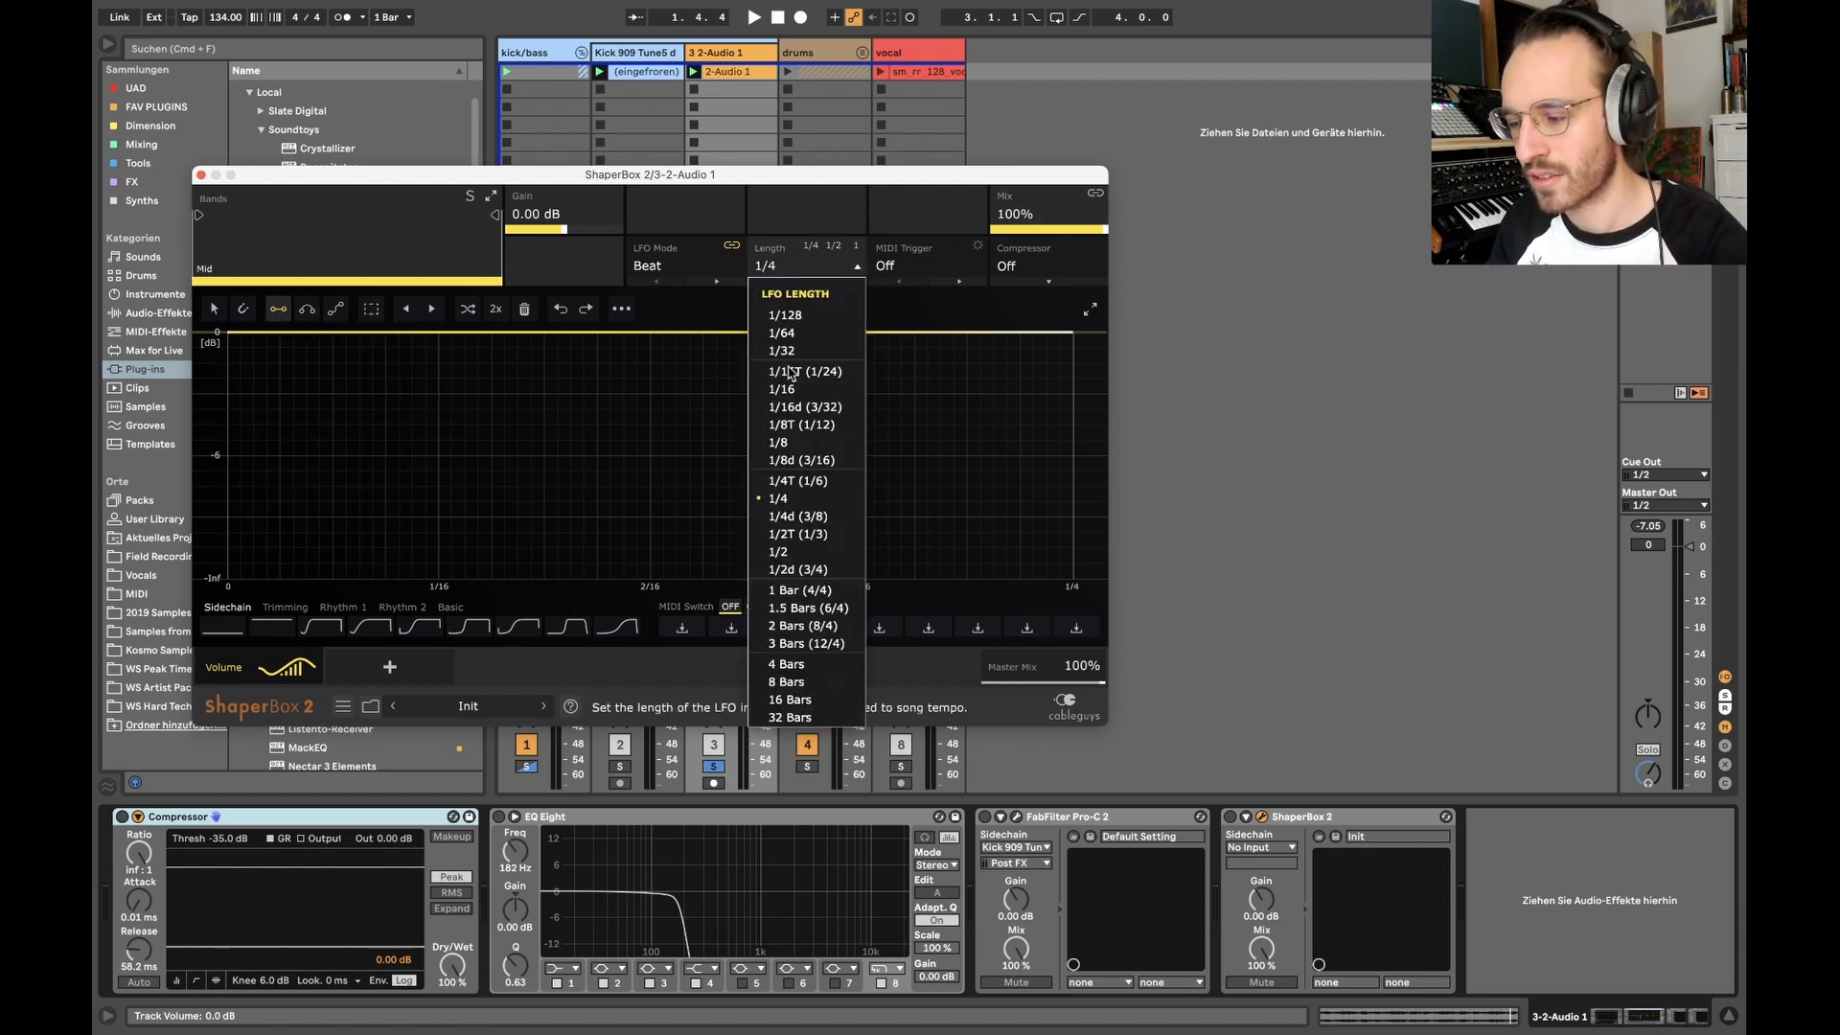
left_click(648, 266)
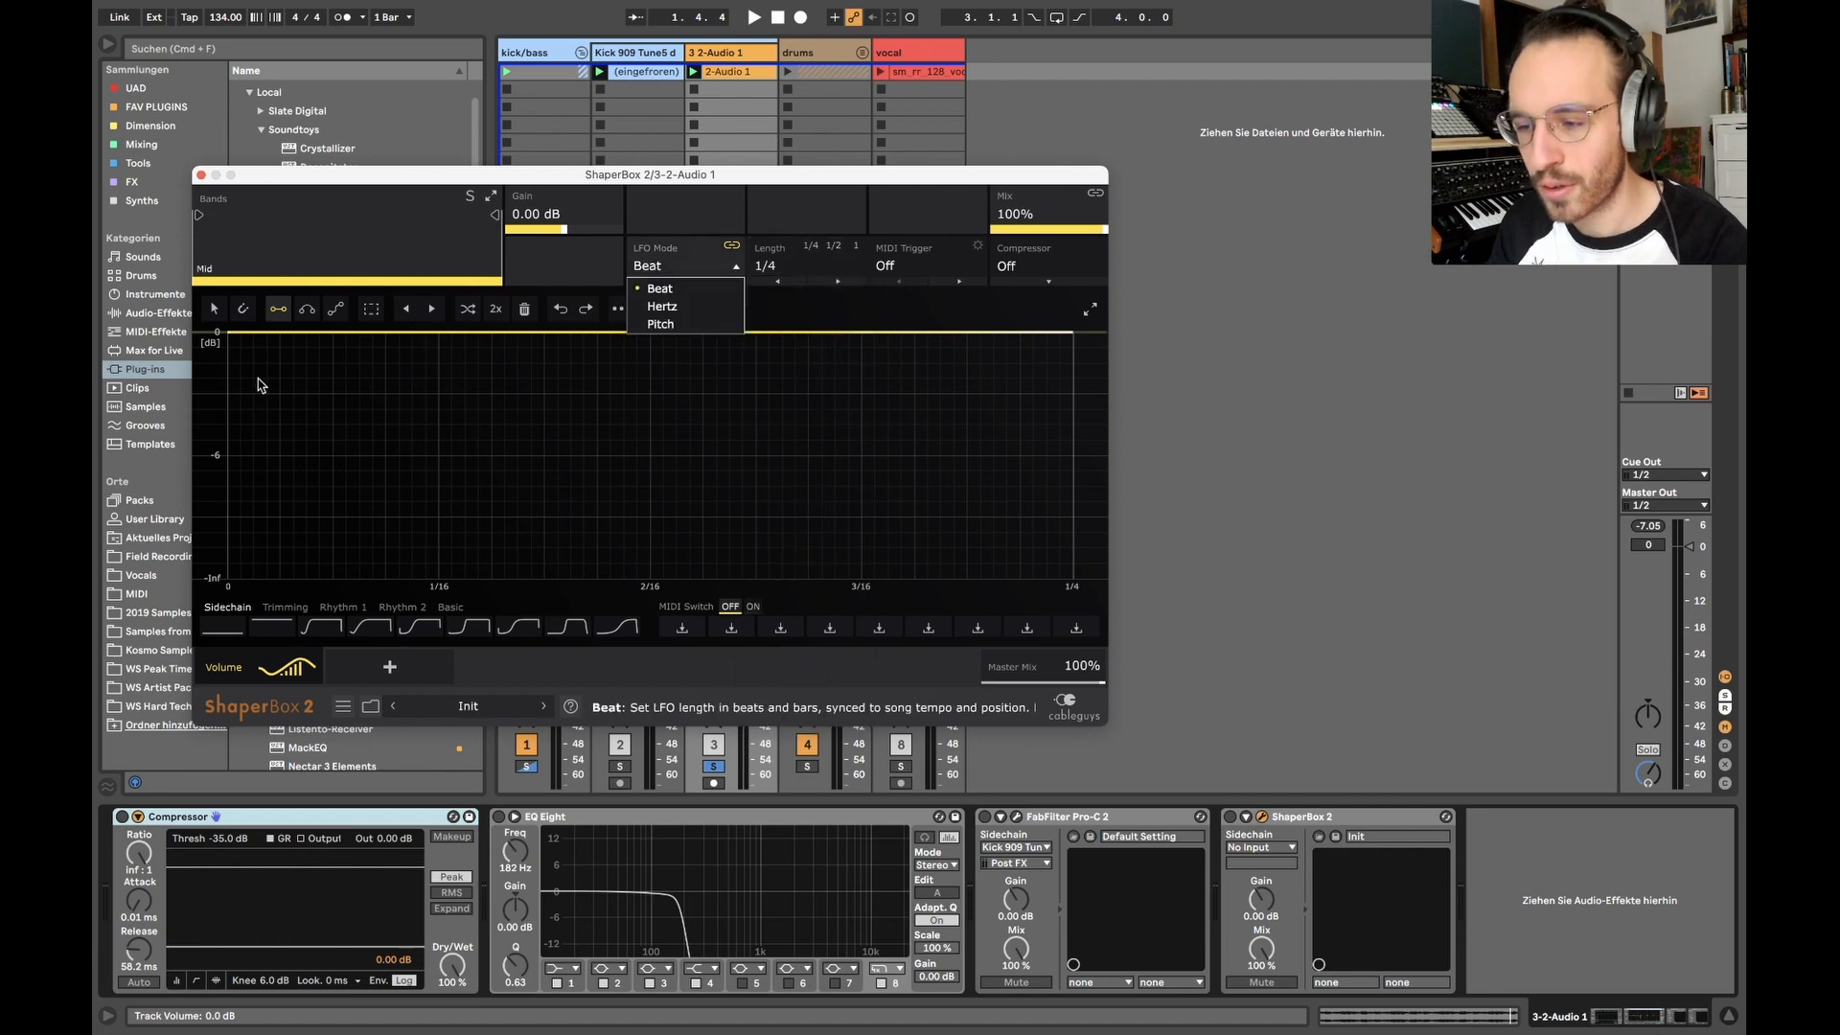
left_click(805, 258)
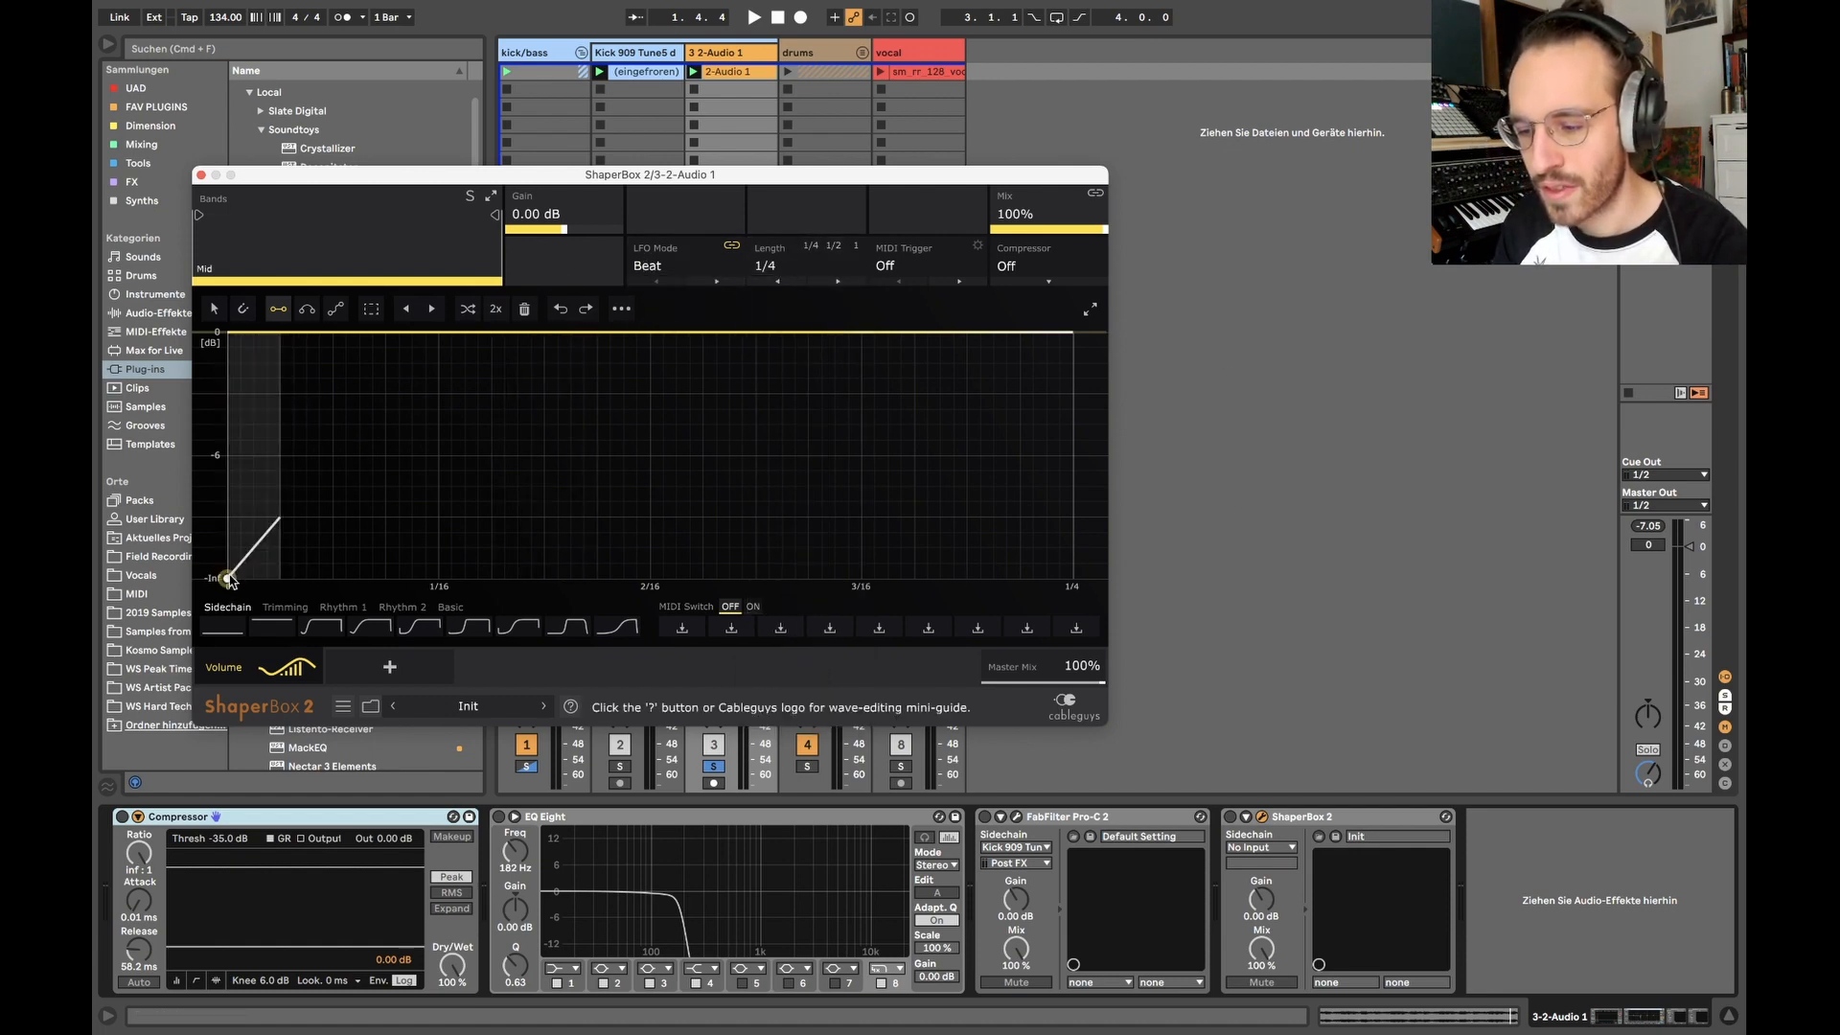
- Draw a volume curve rising from -Inf at the start to 0 dB at about 2.26/16, and bend both rising segments
left_click_drag(228, 579, 954, 579)
mouse_move(954, 471)
left_mouse_down()
mouse_move(227, 579)
mouse_move(383, 450)
mouse_move(268, 358)
mouse_move(225, 580)
mouse_move(670, 389)
mouse_move(663, 501)
mouse_move(875, 378)
mouse_move(729, 333)
left_mouse_up()
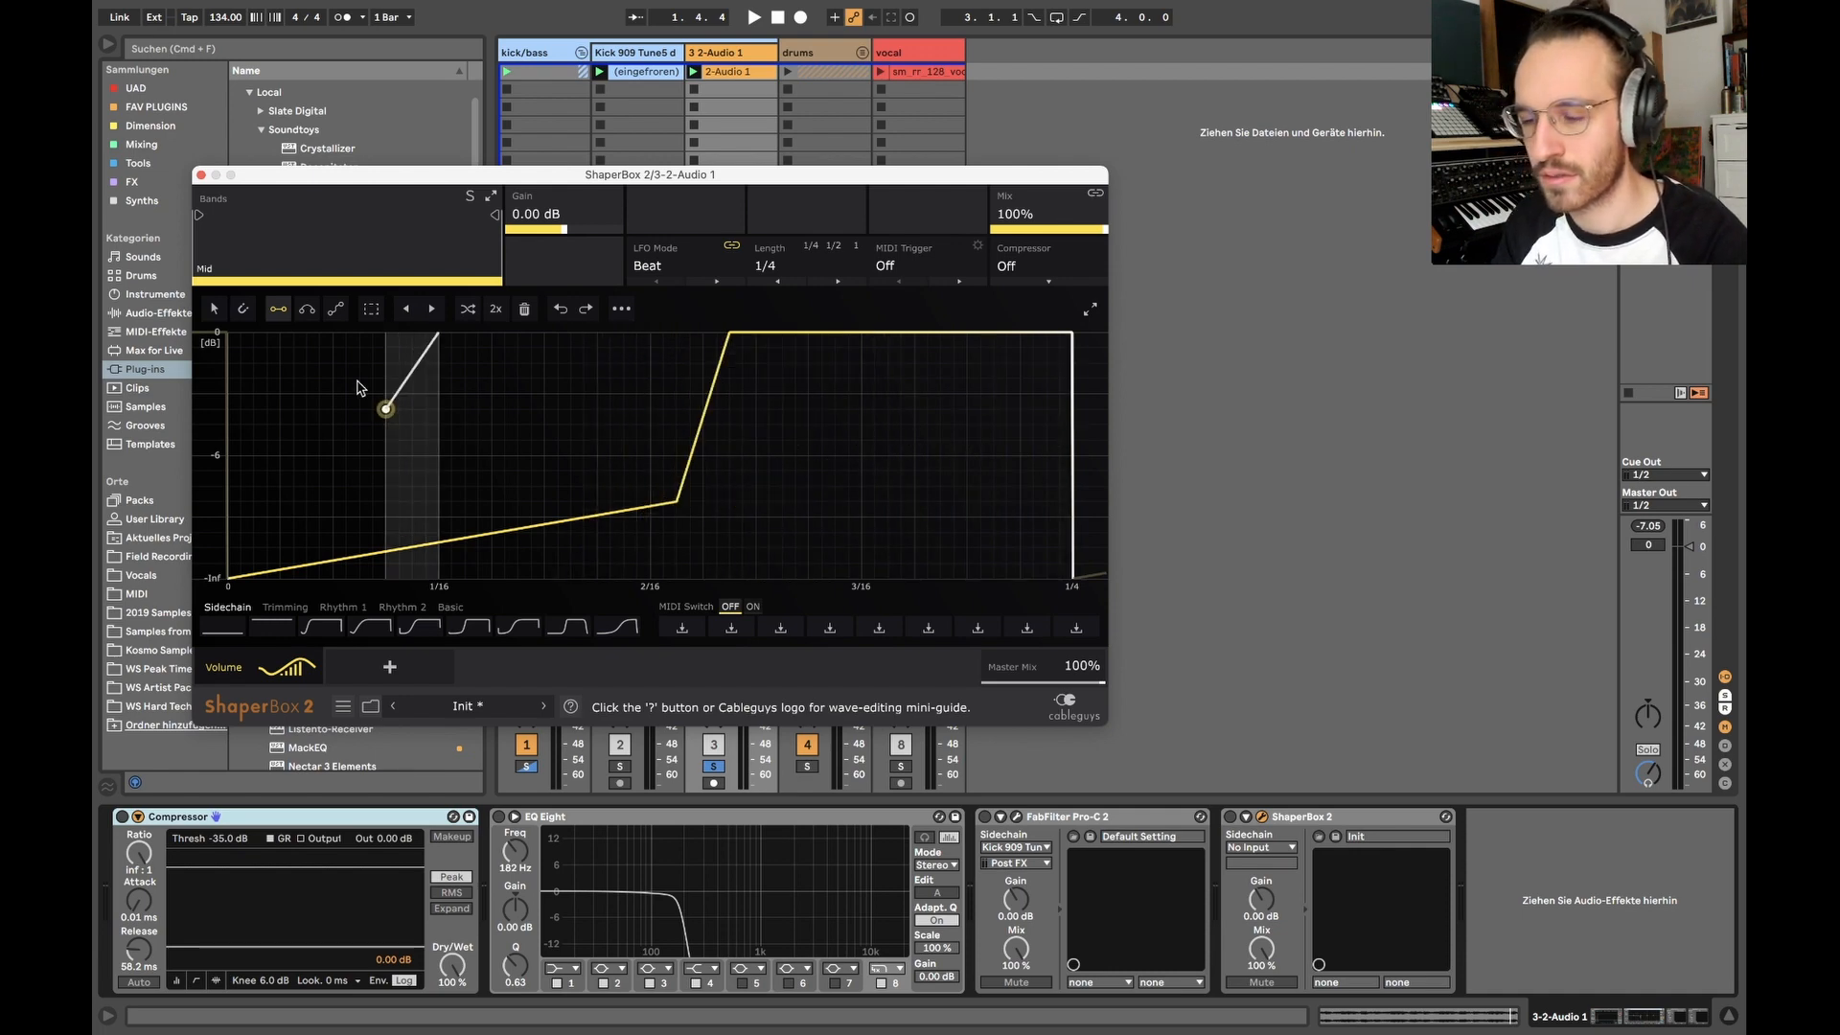
left_click_drag(453, 541, 630, 502)
left_click_drag(730, 333, 696, 333)
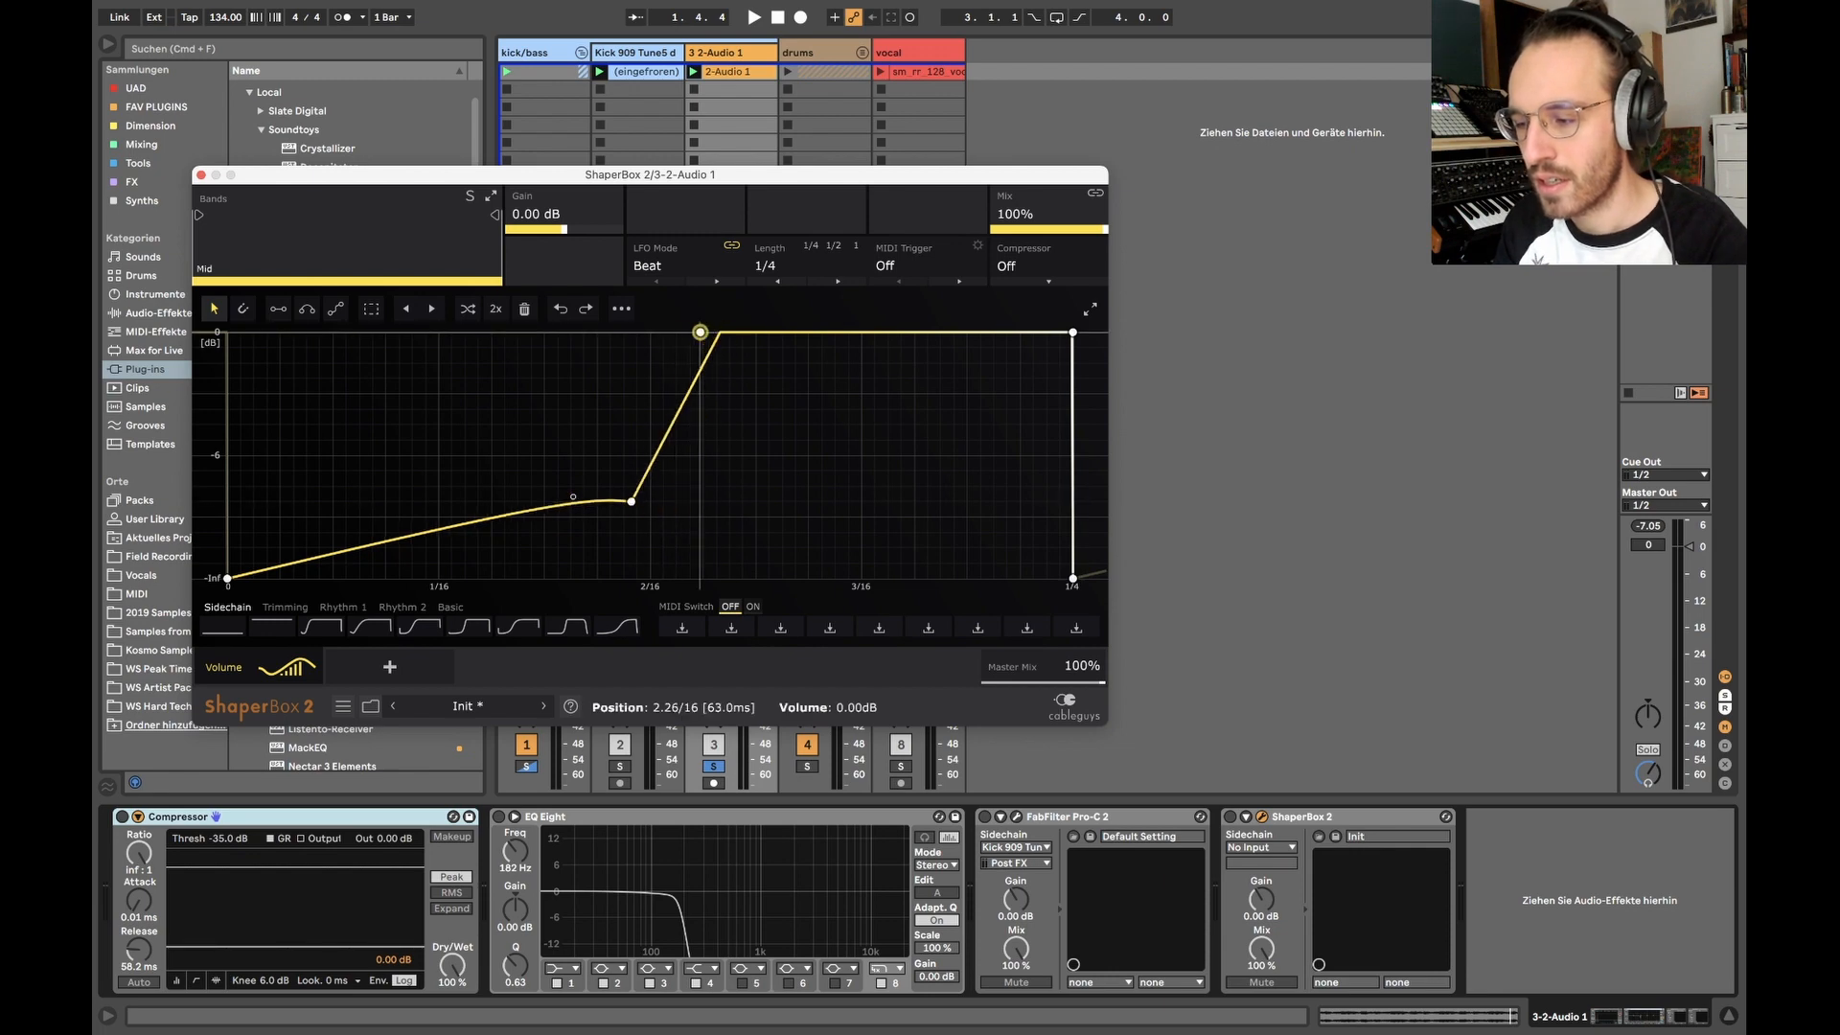
left_click_drag(574, 498, 584, 561)
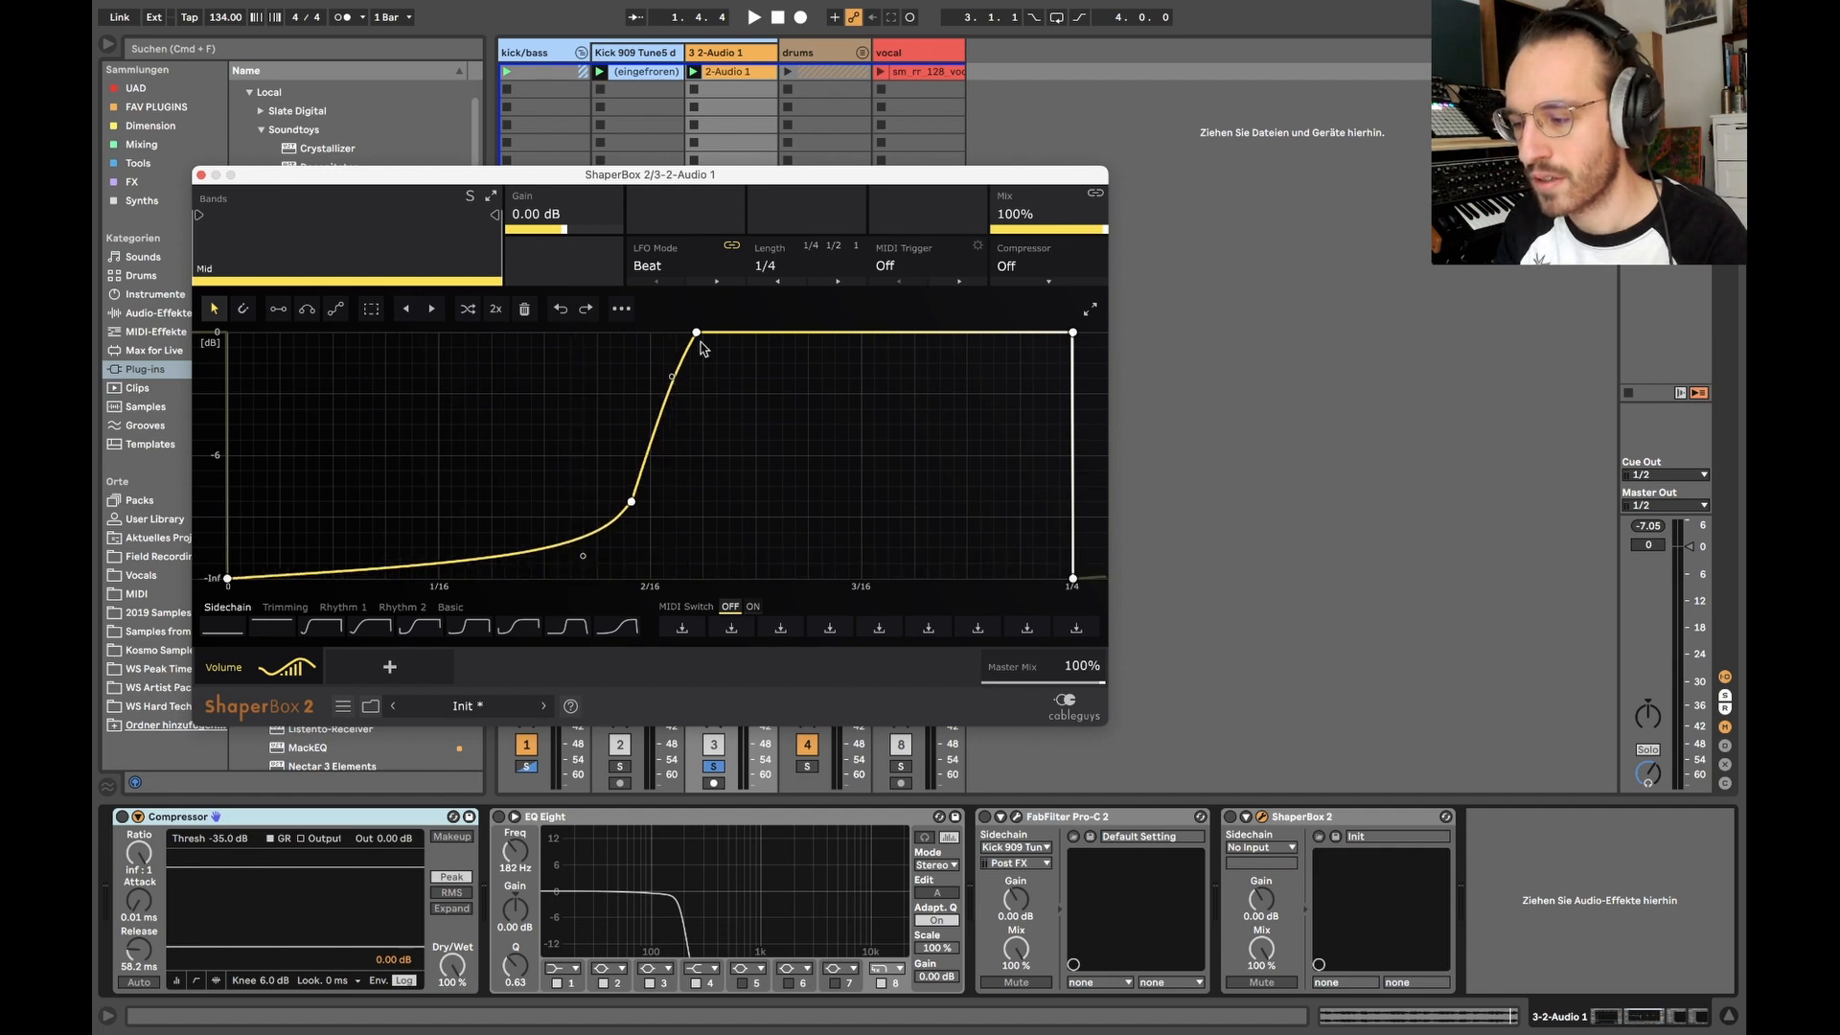
left_click_drag(697, 333, 659, 365)
- Activate ShaperBox 2 during playback to hear the drawn volume curve on the bass
key("space")
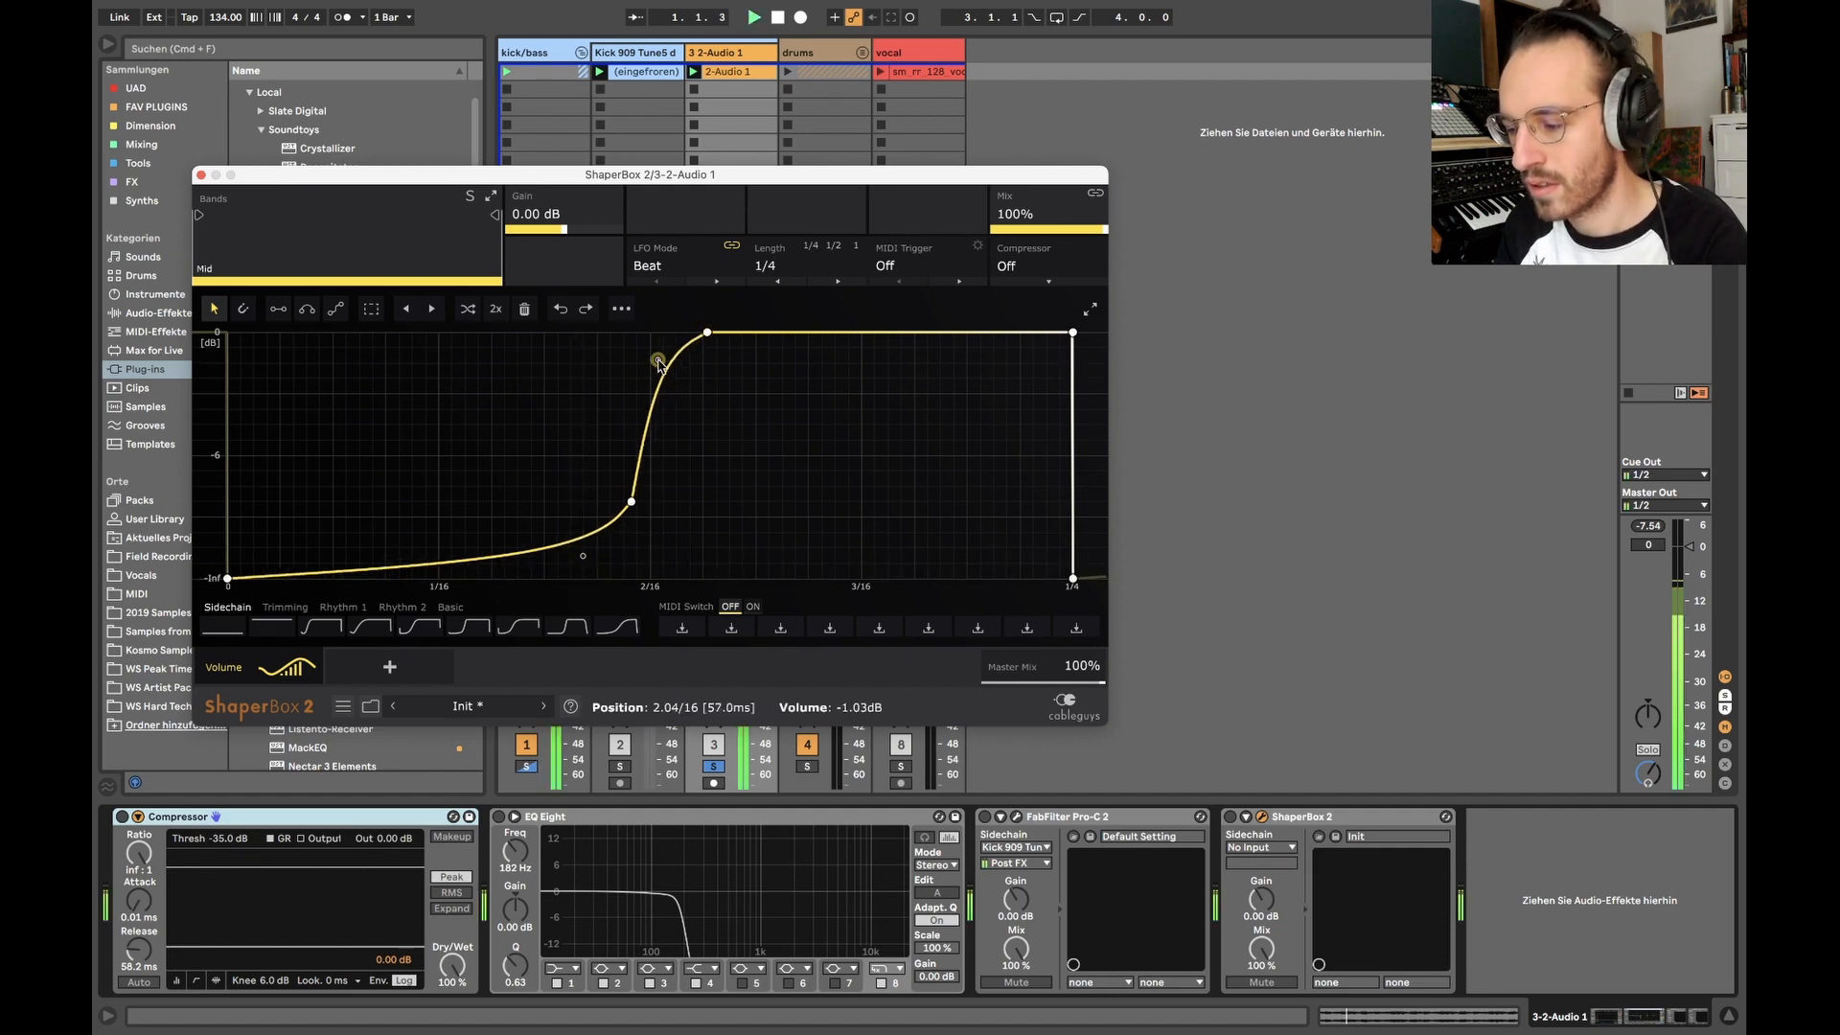
left_click(1230, 818)
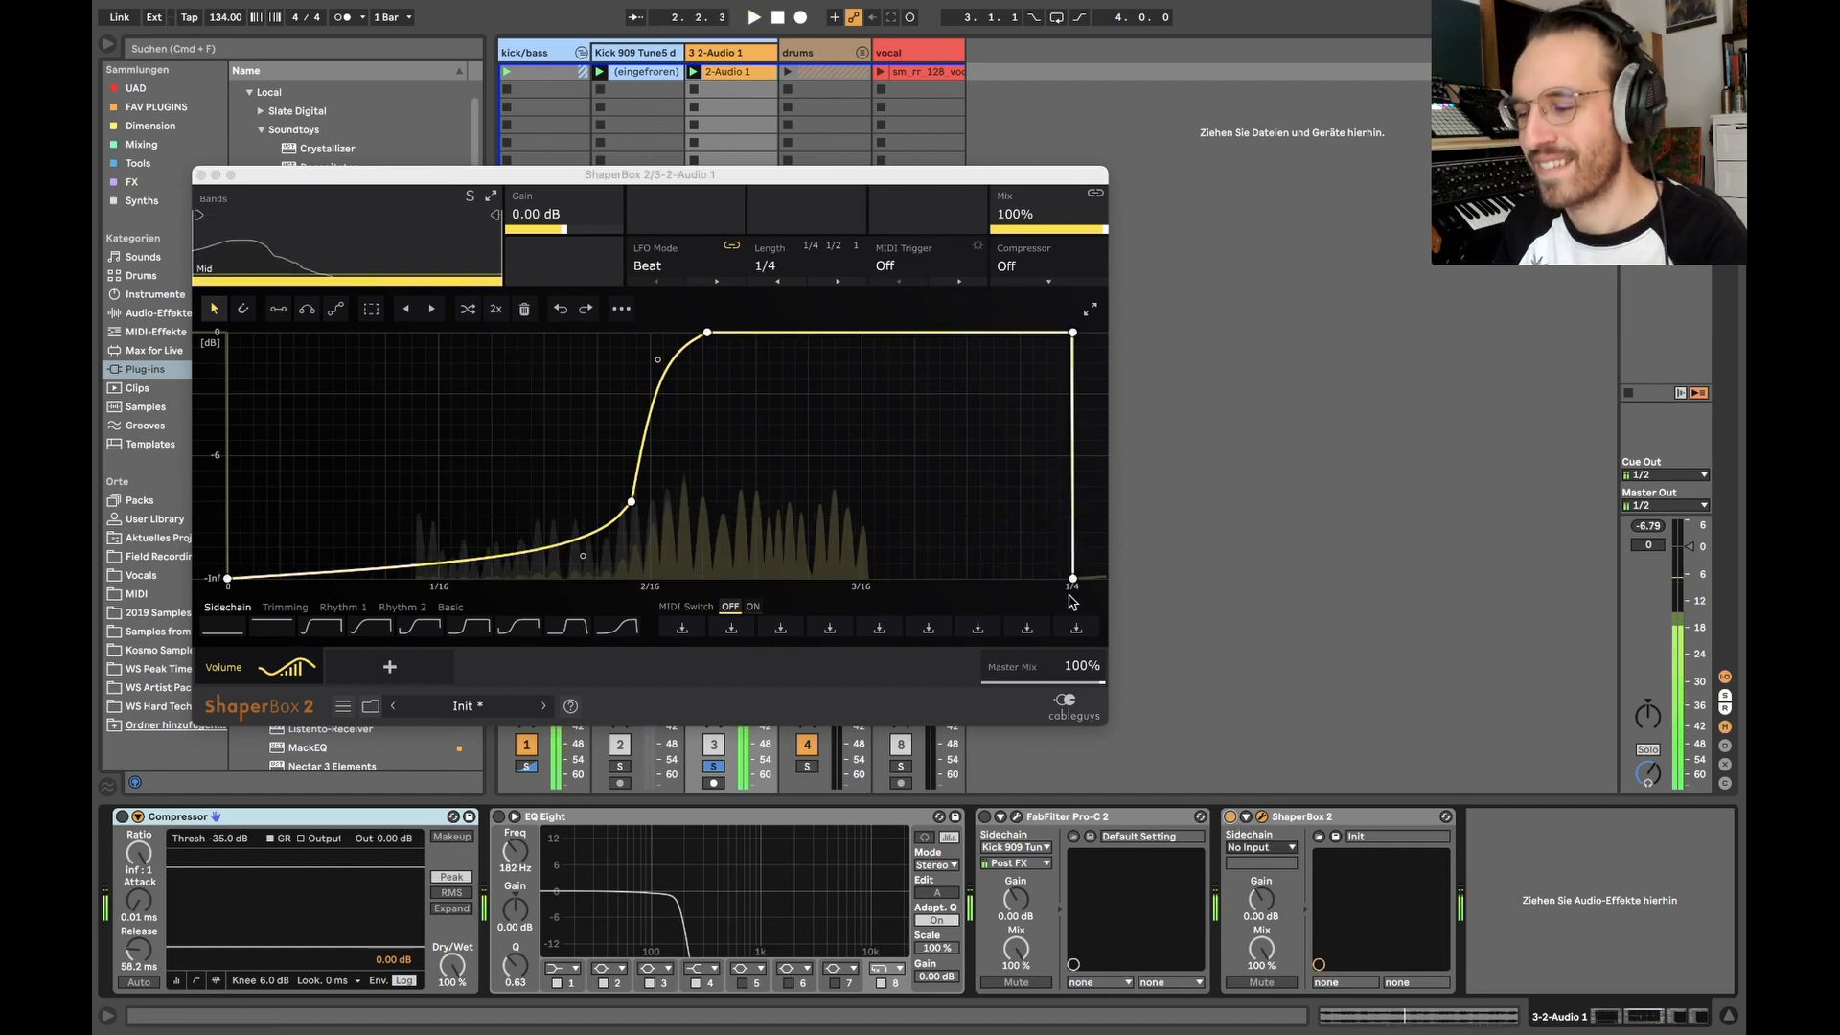
key("space")
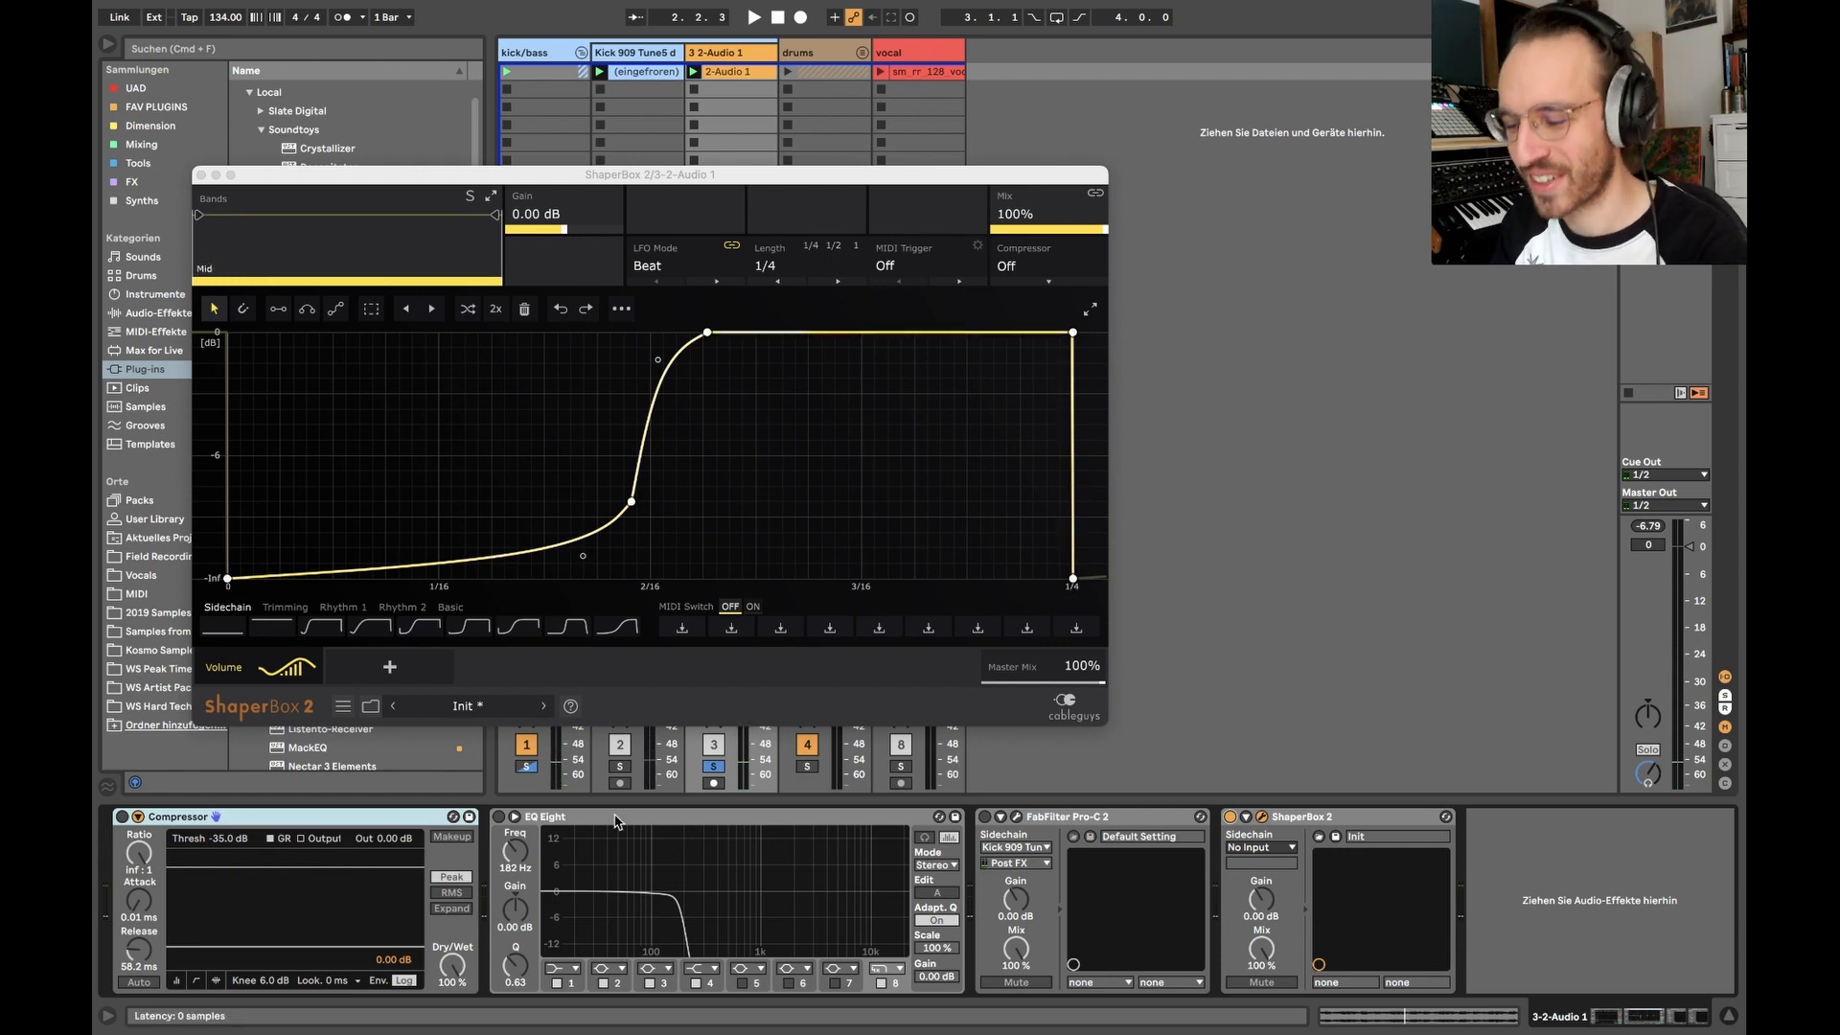
- Place EQ Eight after ShaperBox 2 and compare playback with the EQ on and off, leaving it off
left_click_drag(594, 822, 1533, 843)
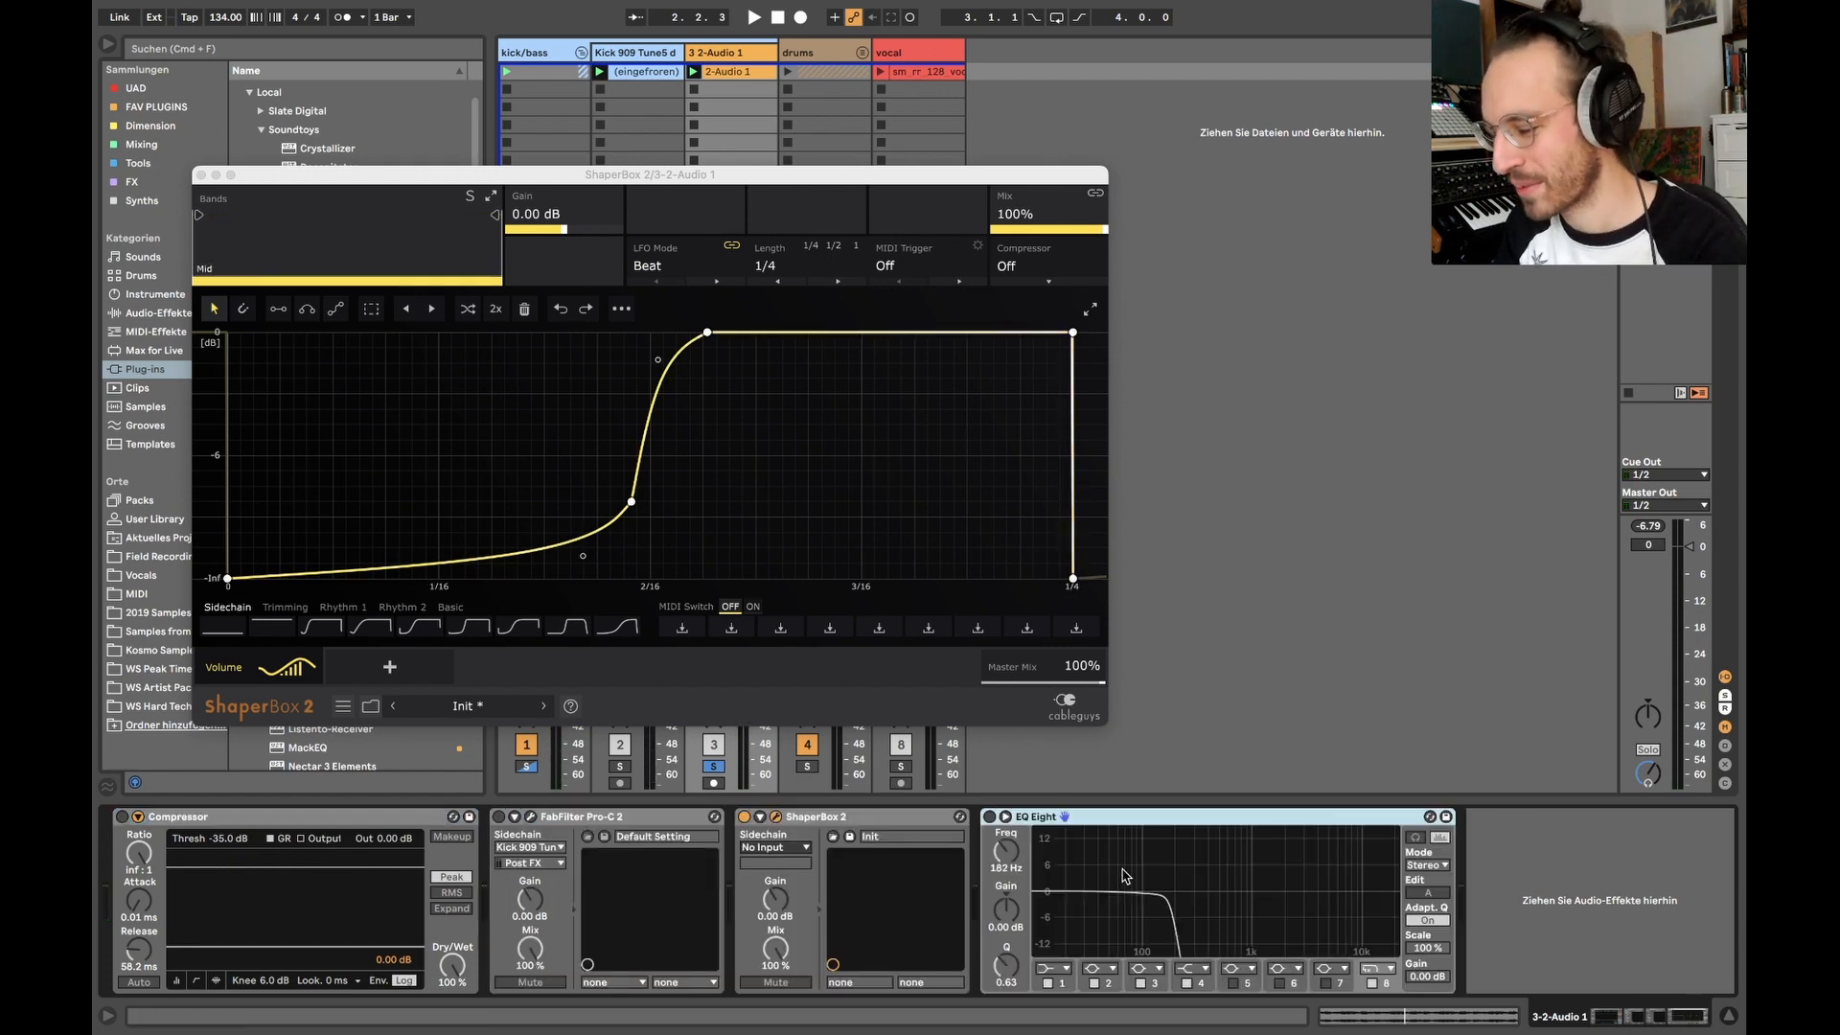
left_click(990, 818)
key("space")
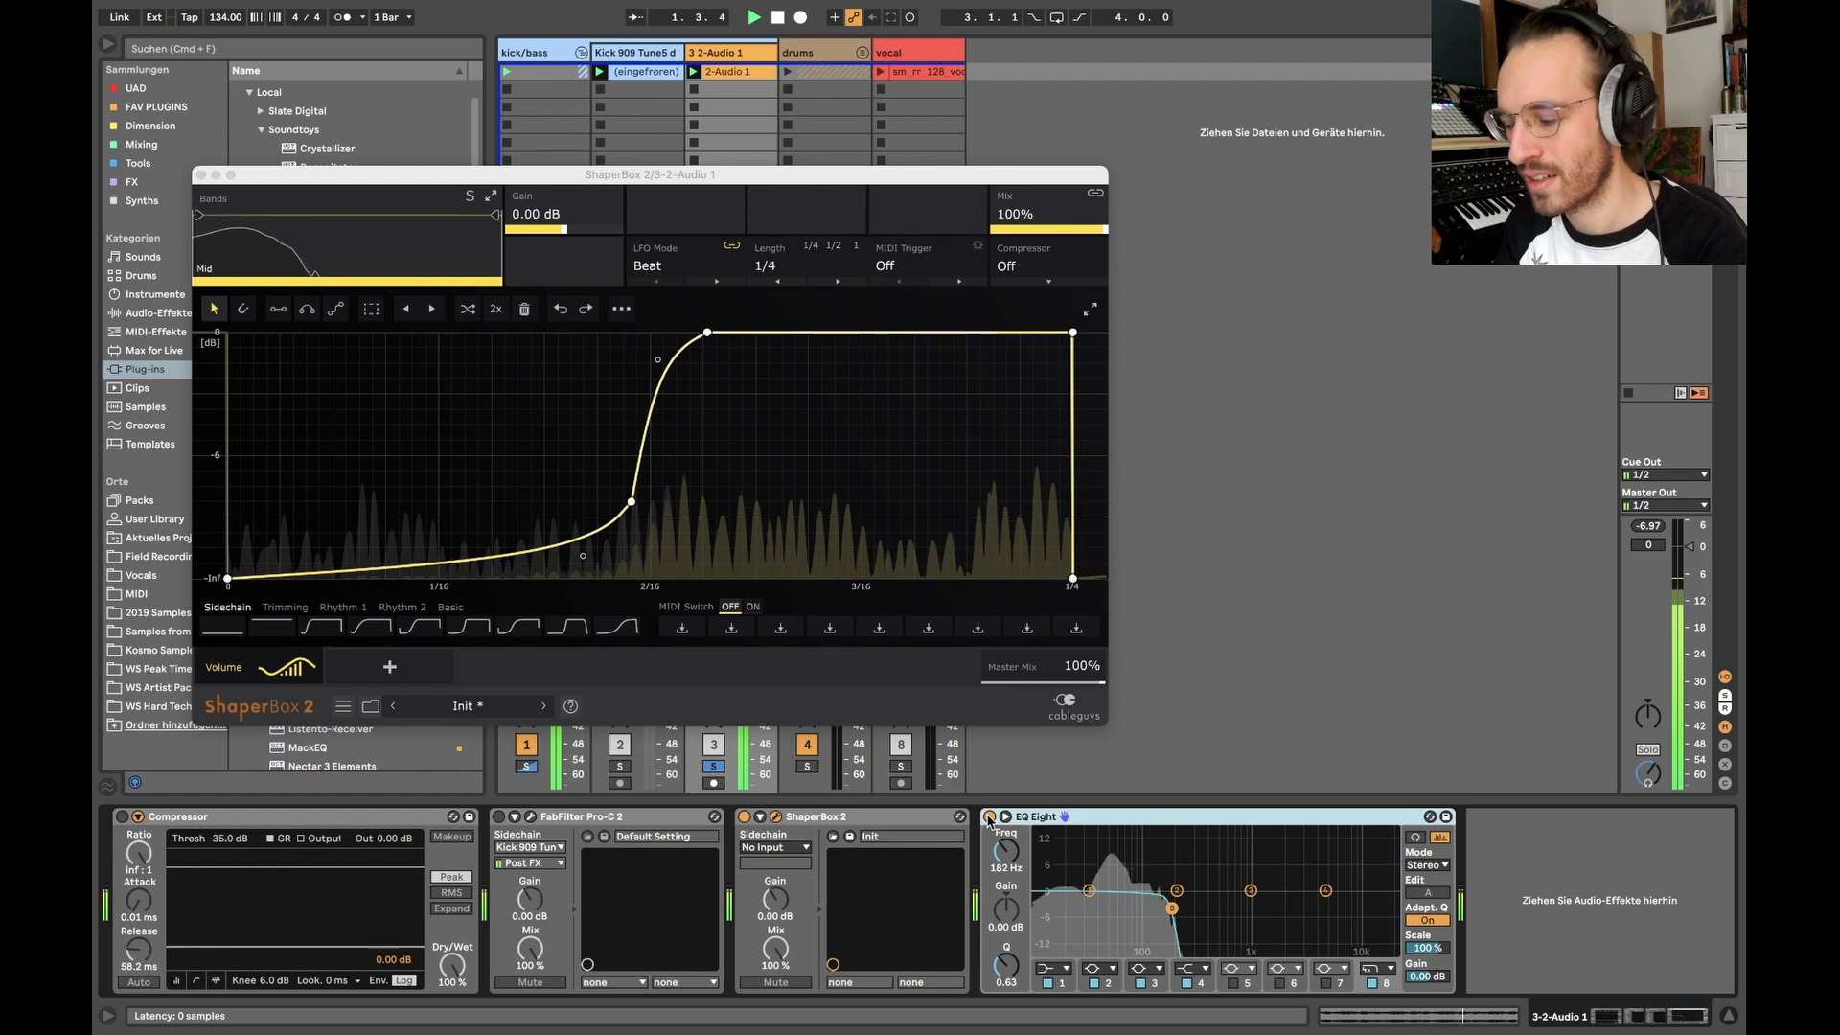
left_click(990, 818)
key("space")
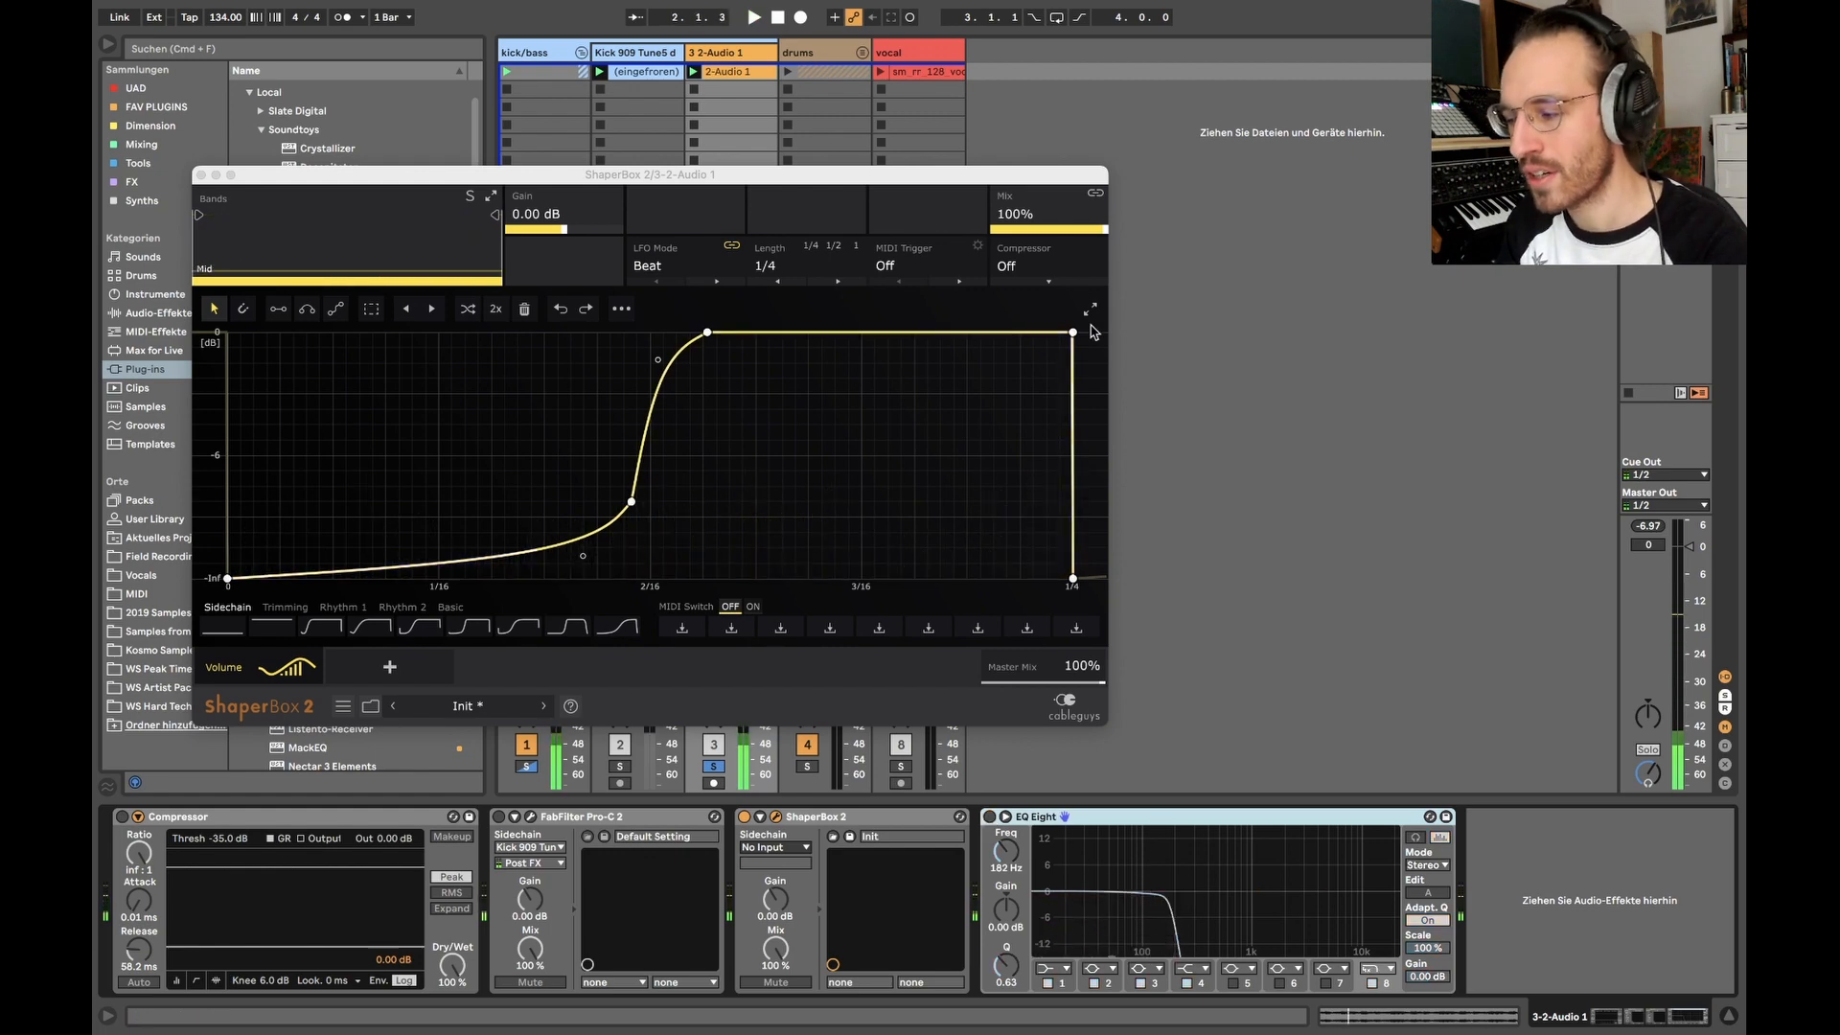
- Add a 0 dB point just before 1/4 in the volume curve to create a short curved fade-out to -Inf
left_click(1072, 335)
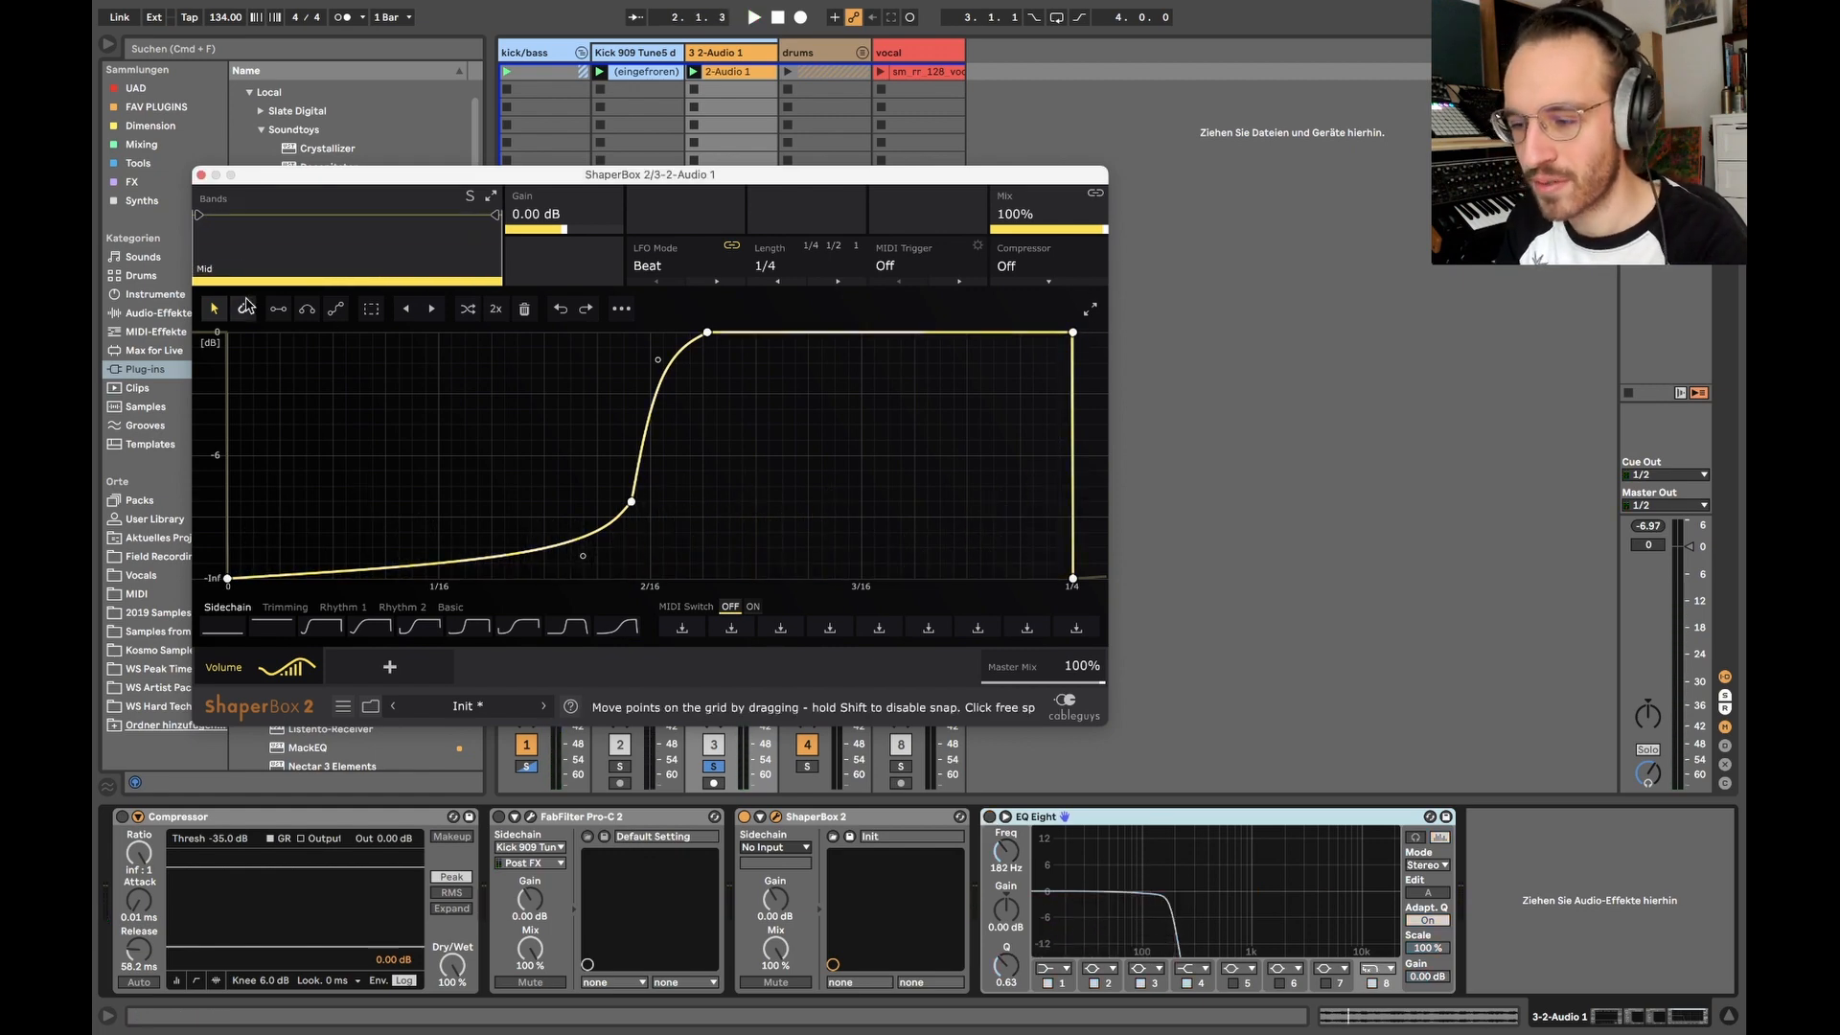
left_click(278, 311)
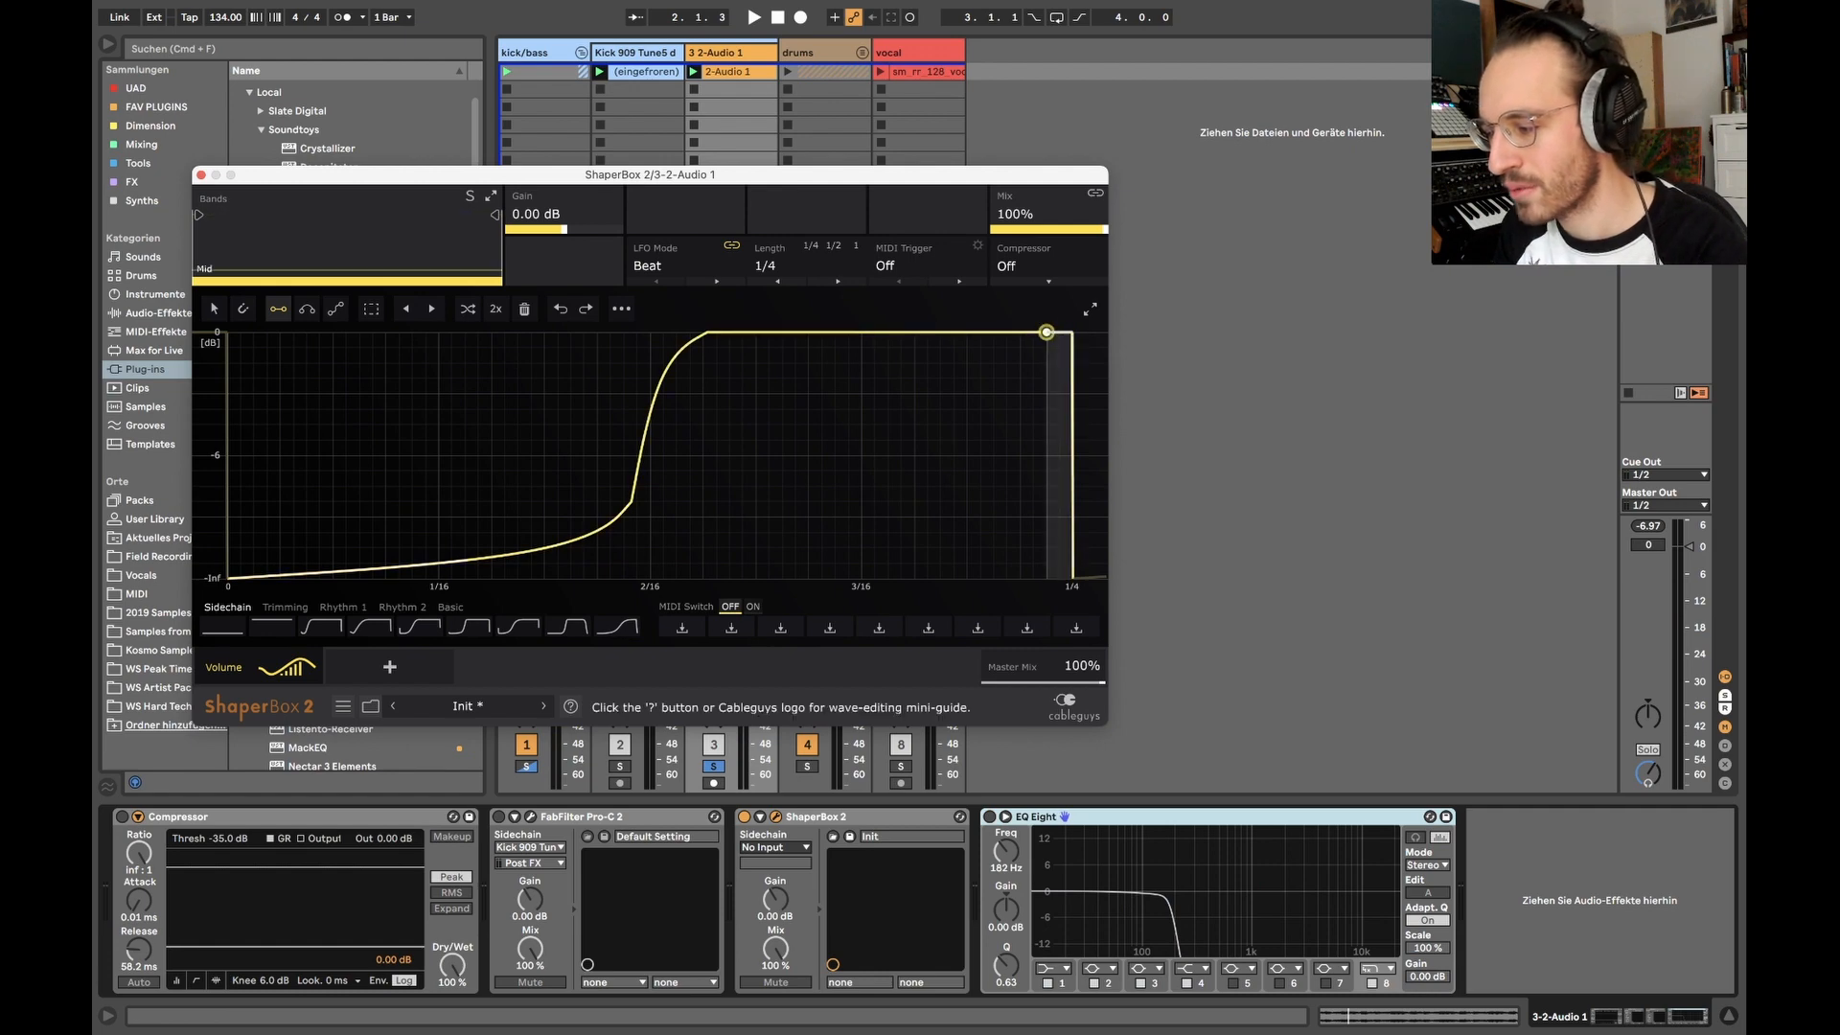
left_click(1047, 332)
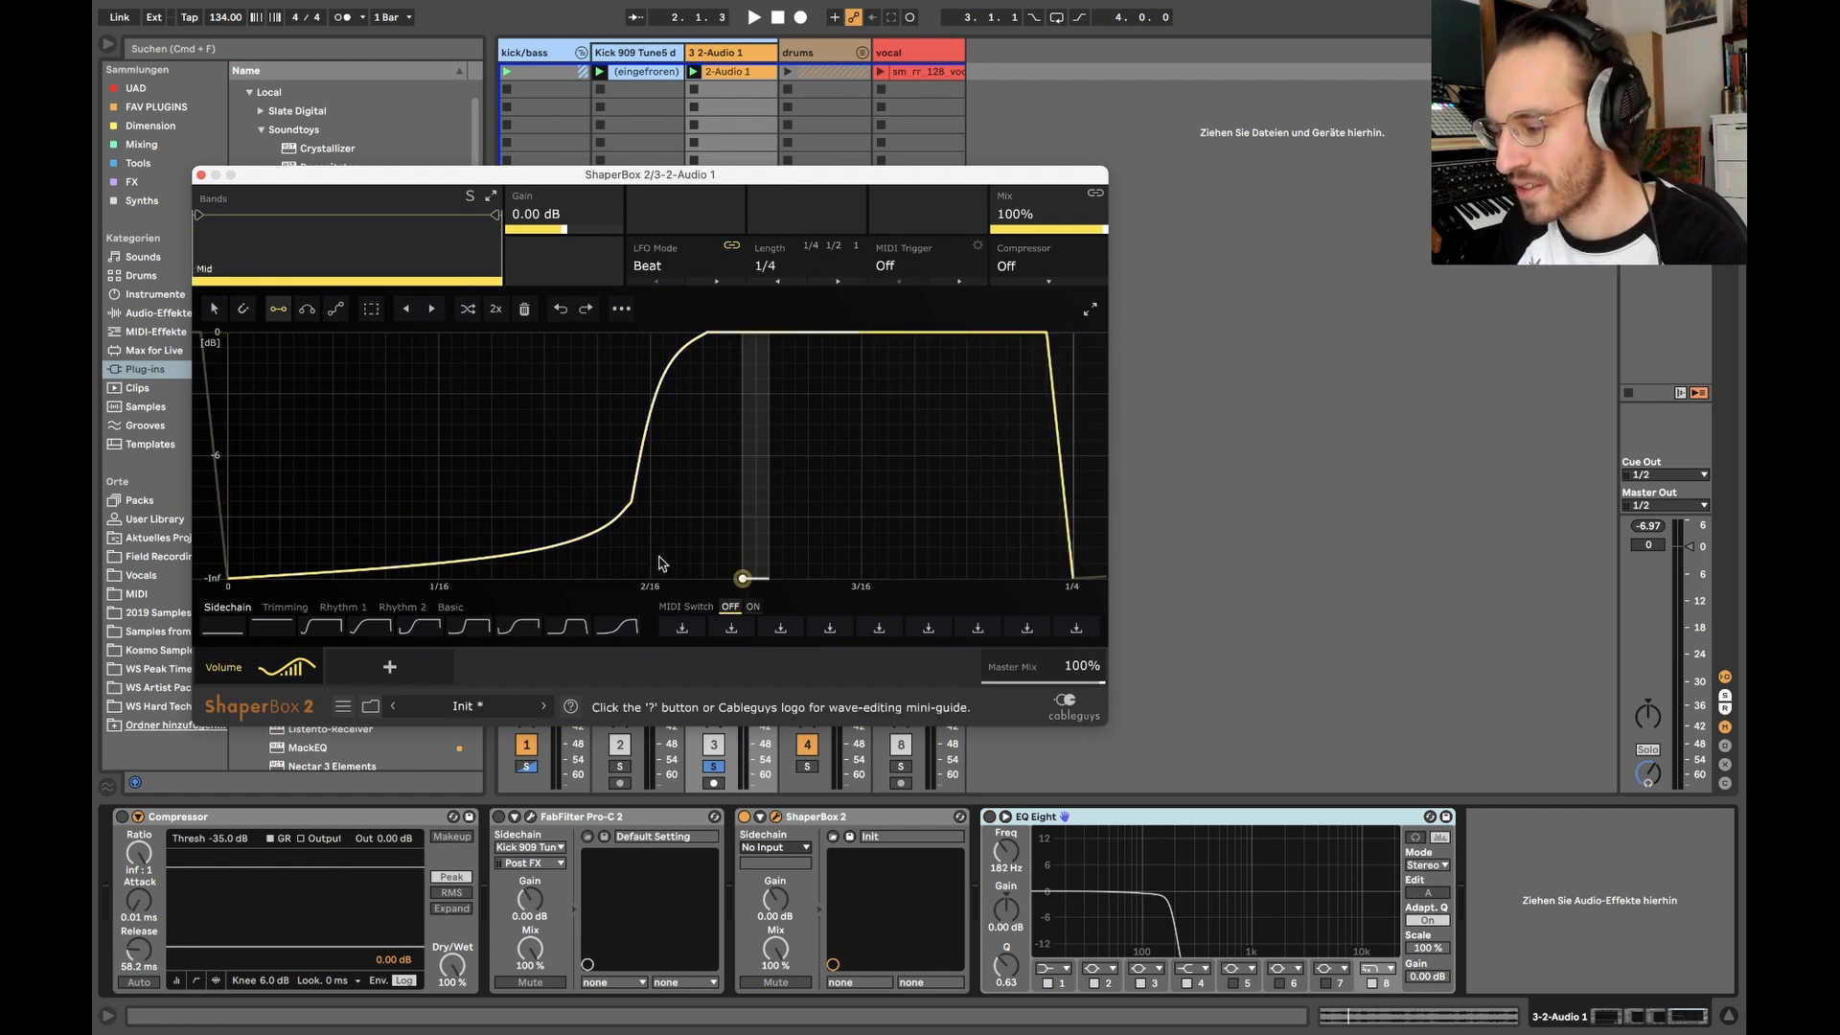
left_click(214, 308)
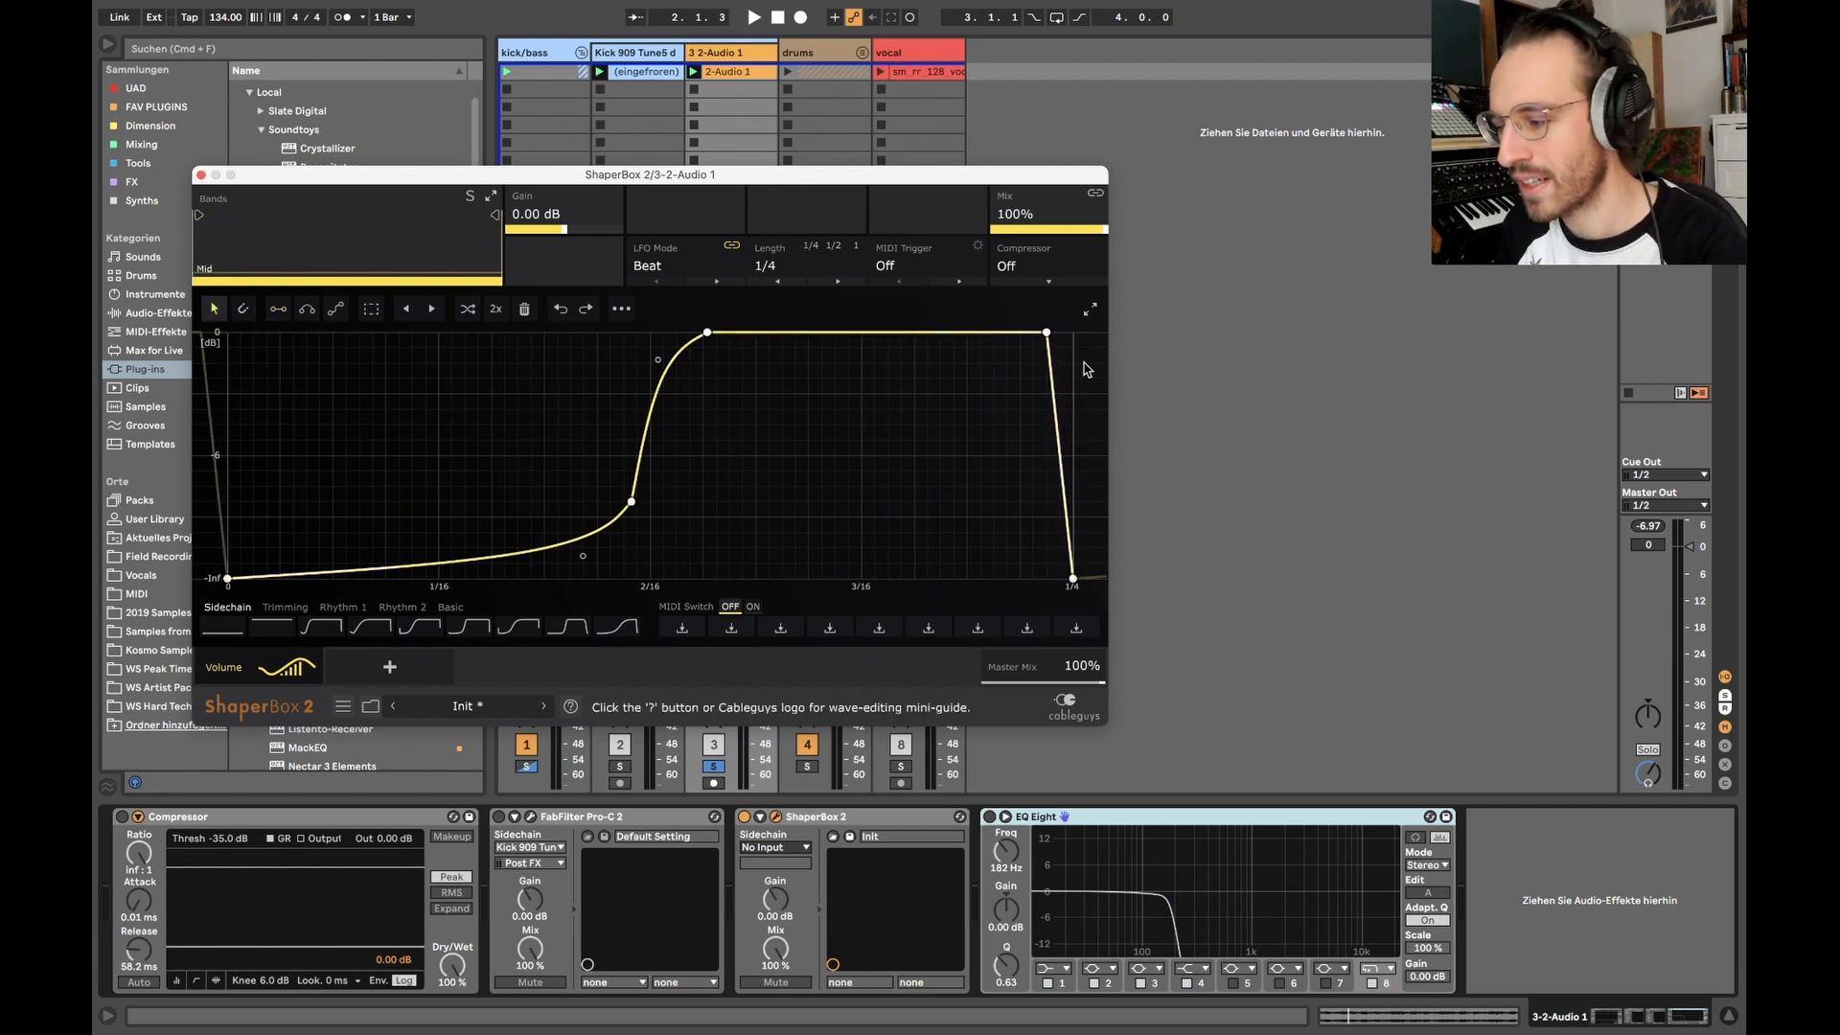
- Audition the bass with the short fade-out and close ShaperBox 2
key("space")
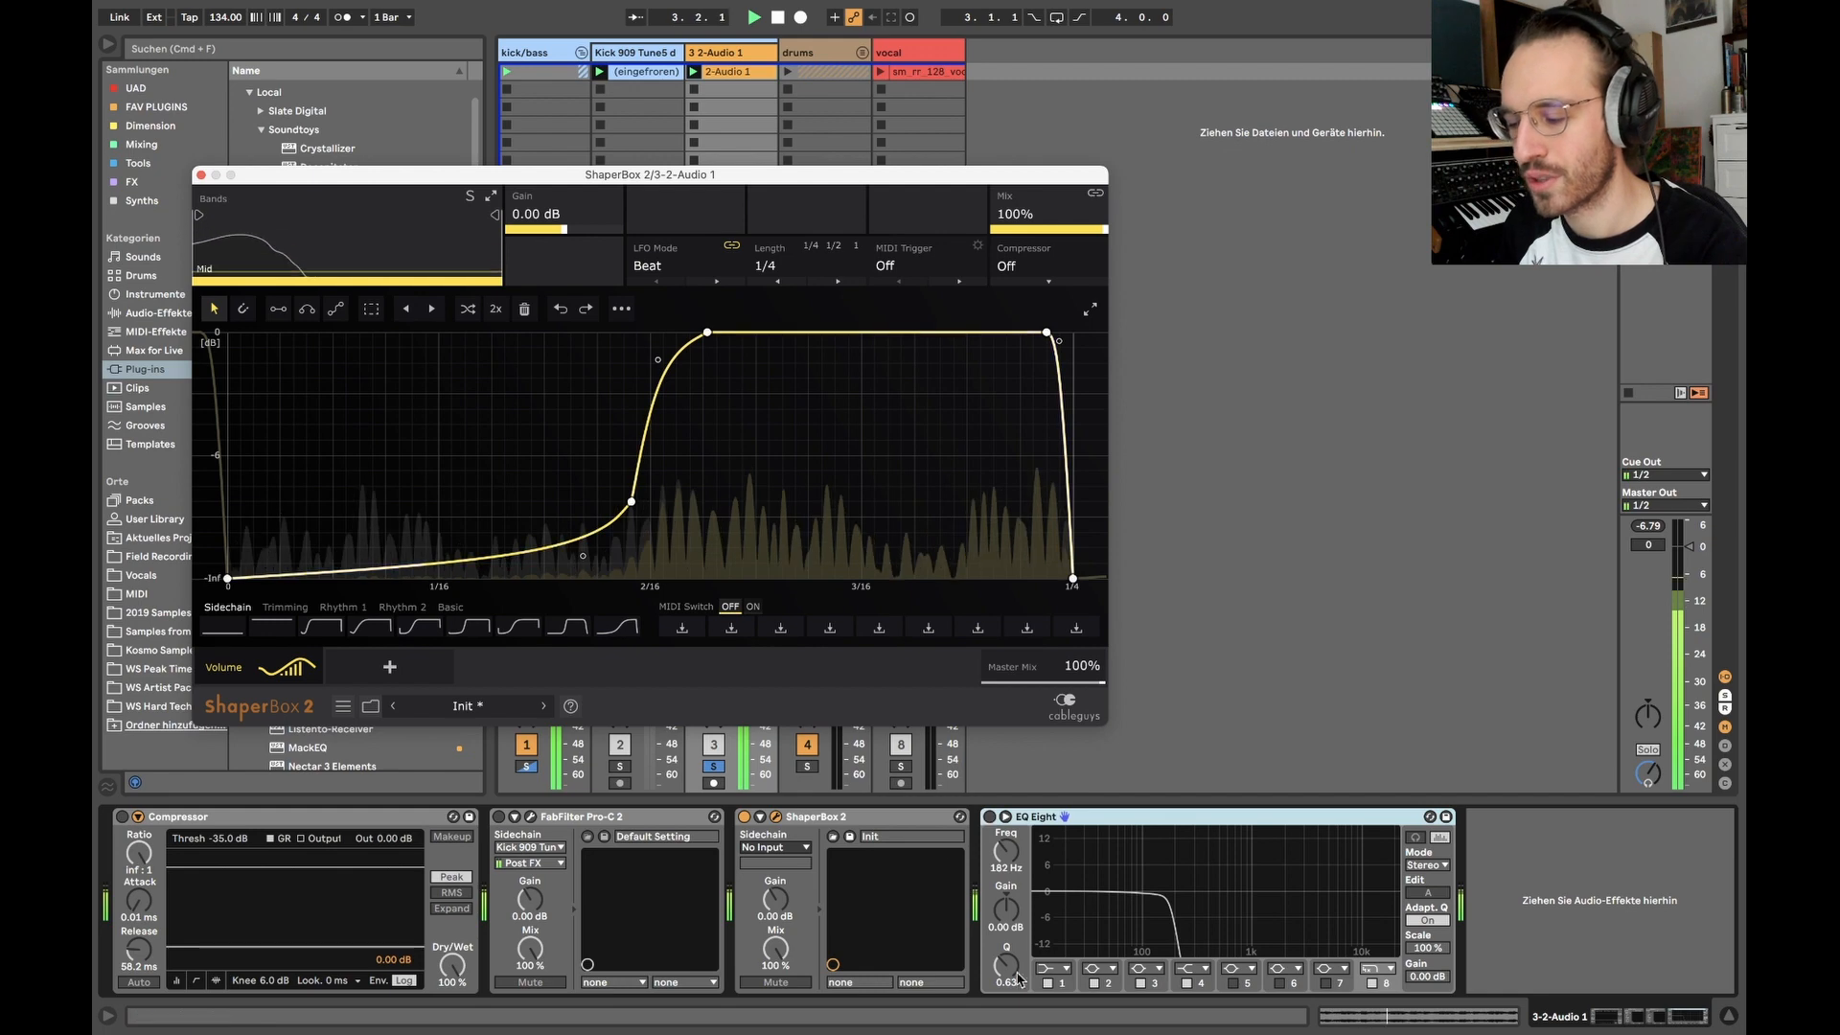
key("space")
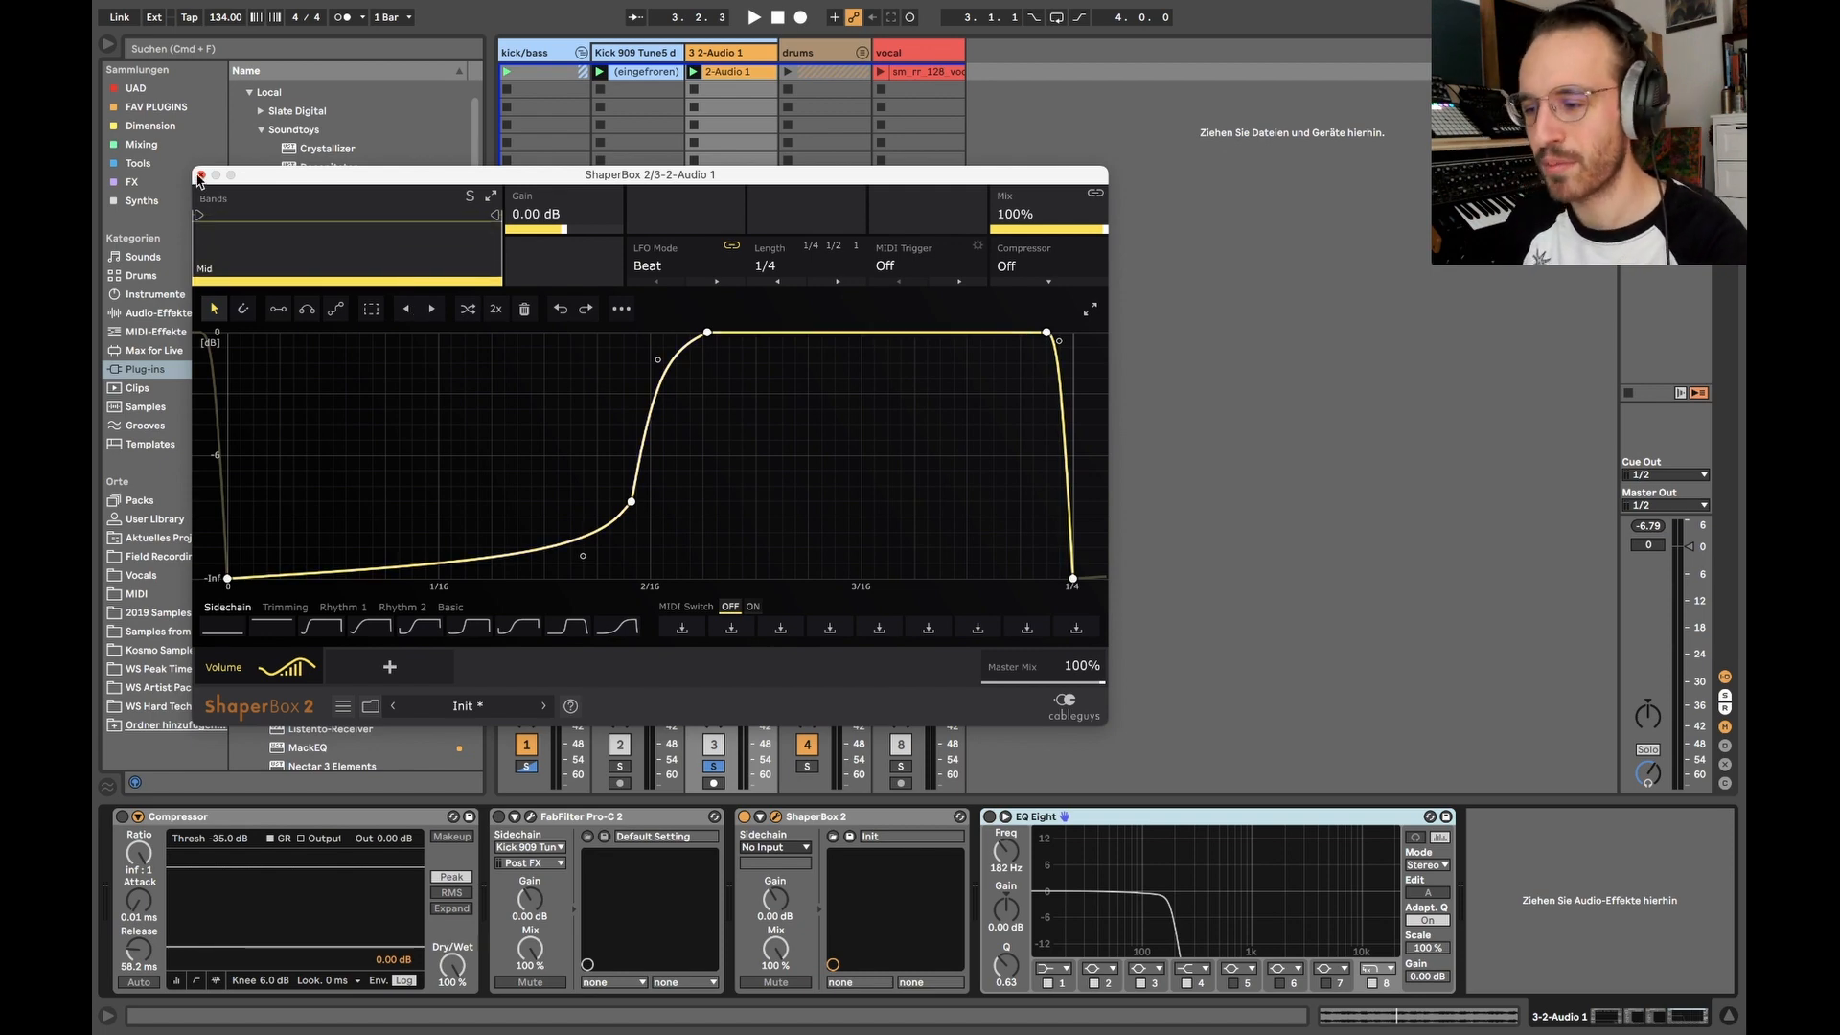
left_click(200, 175)
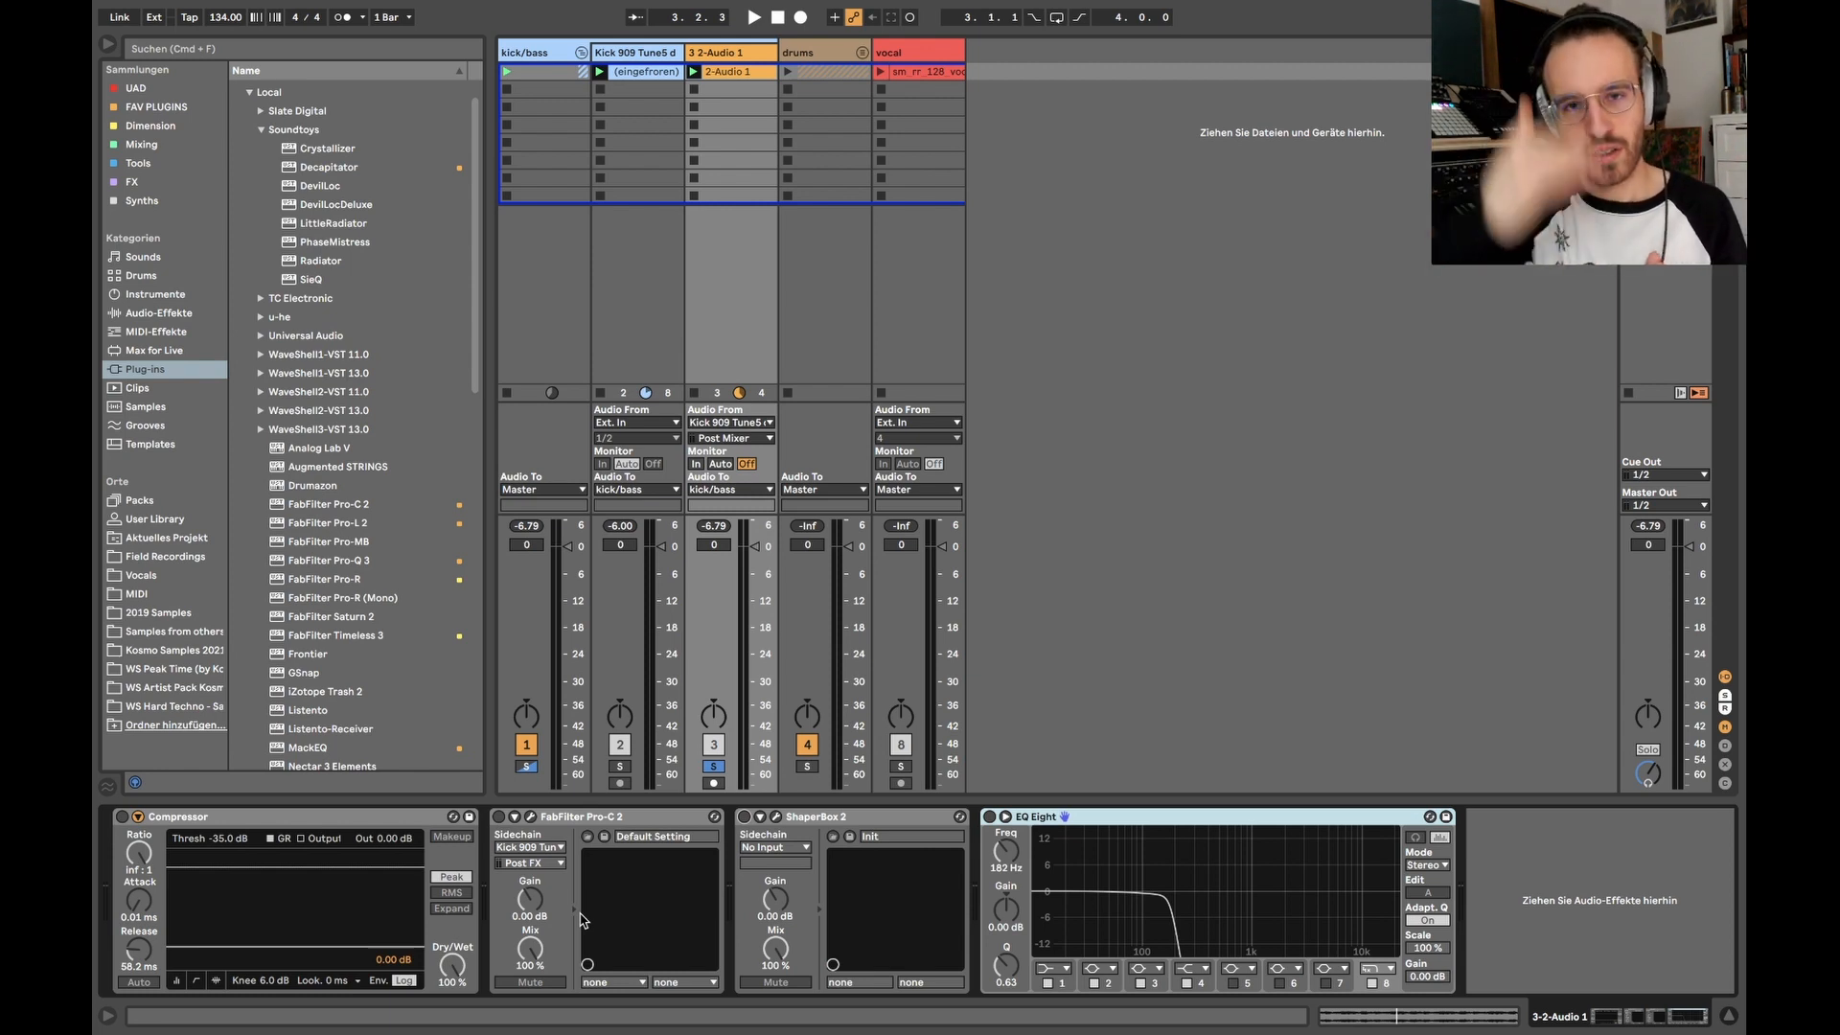
- Open the 2-Audio 1 bass clip, select its first beat, and audition the track soloed
left_click(714, 768)
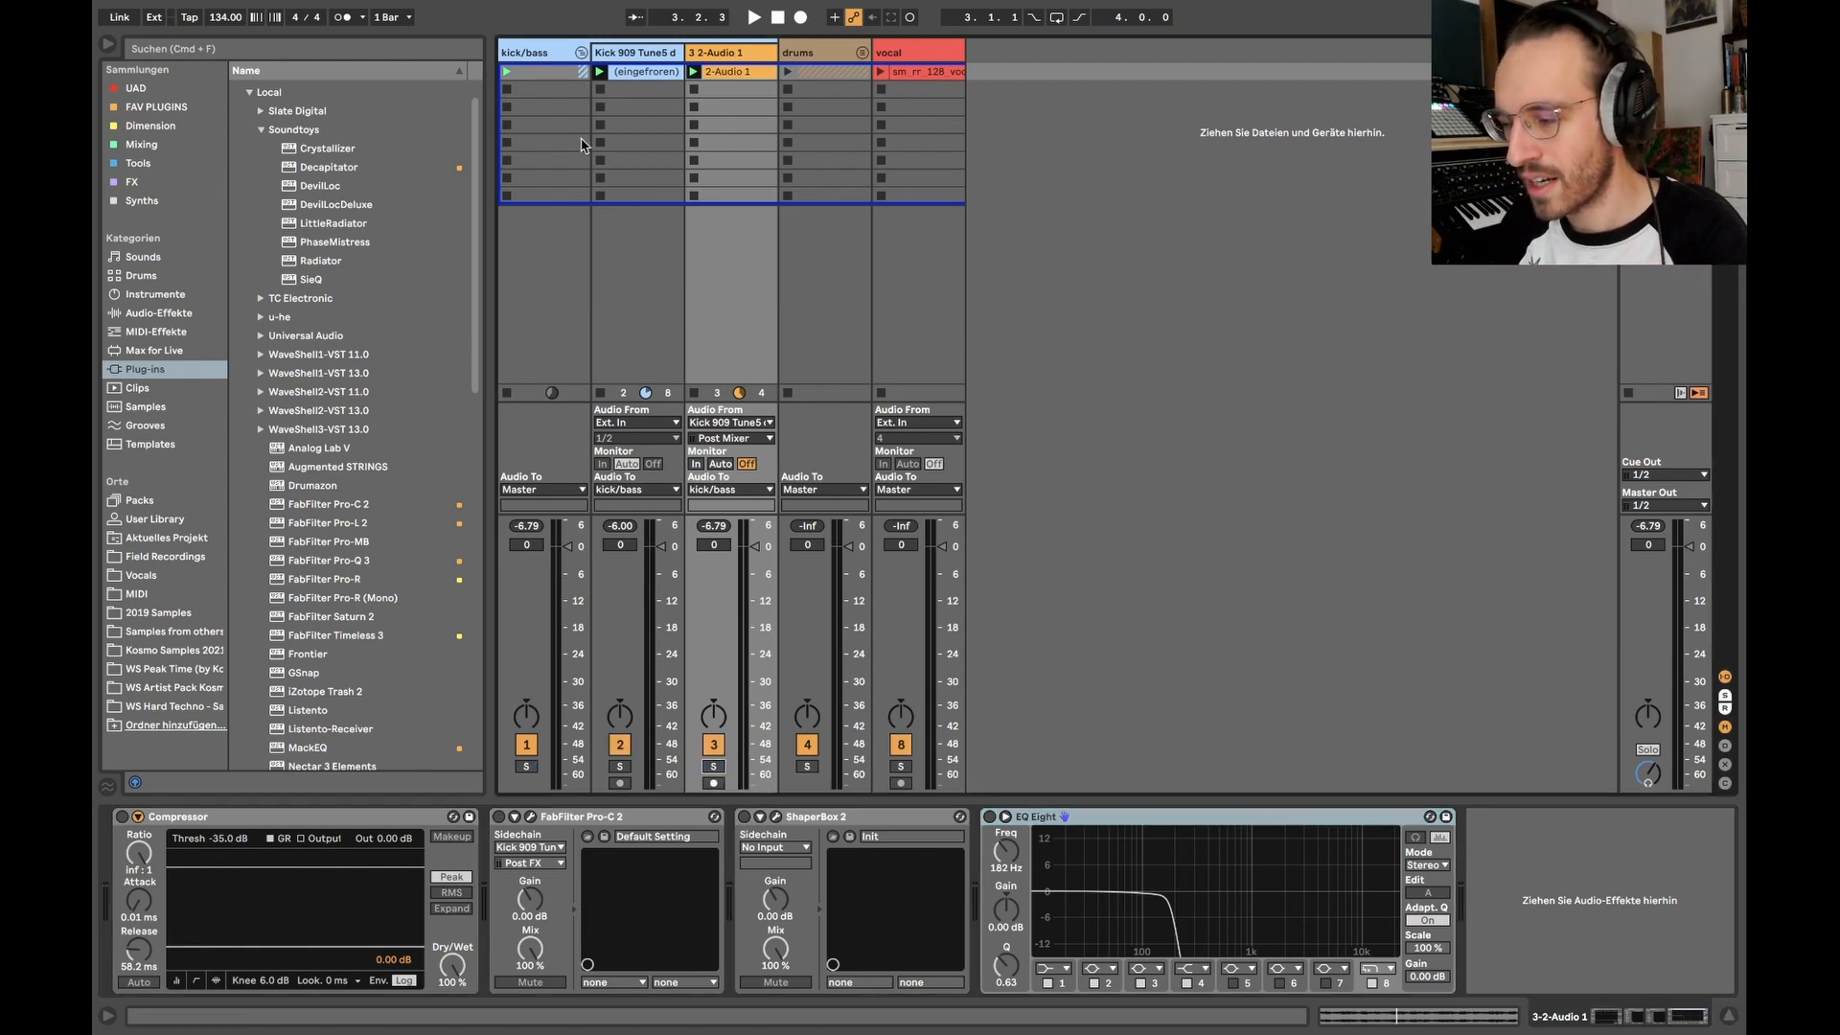
left_click(733, 72)
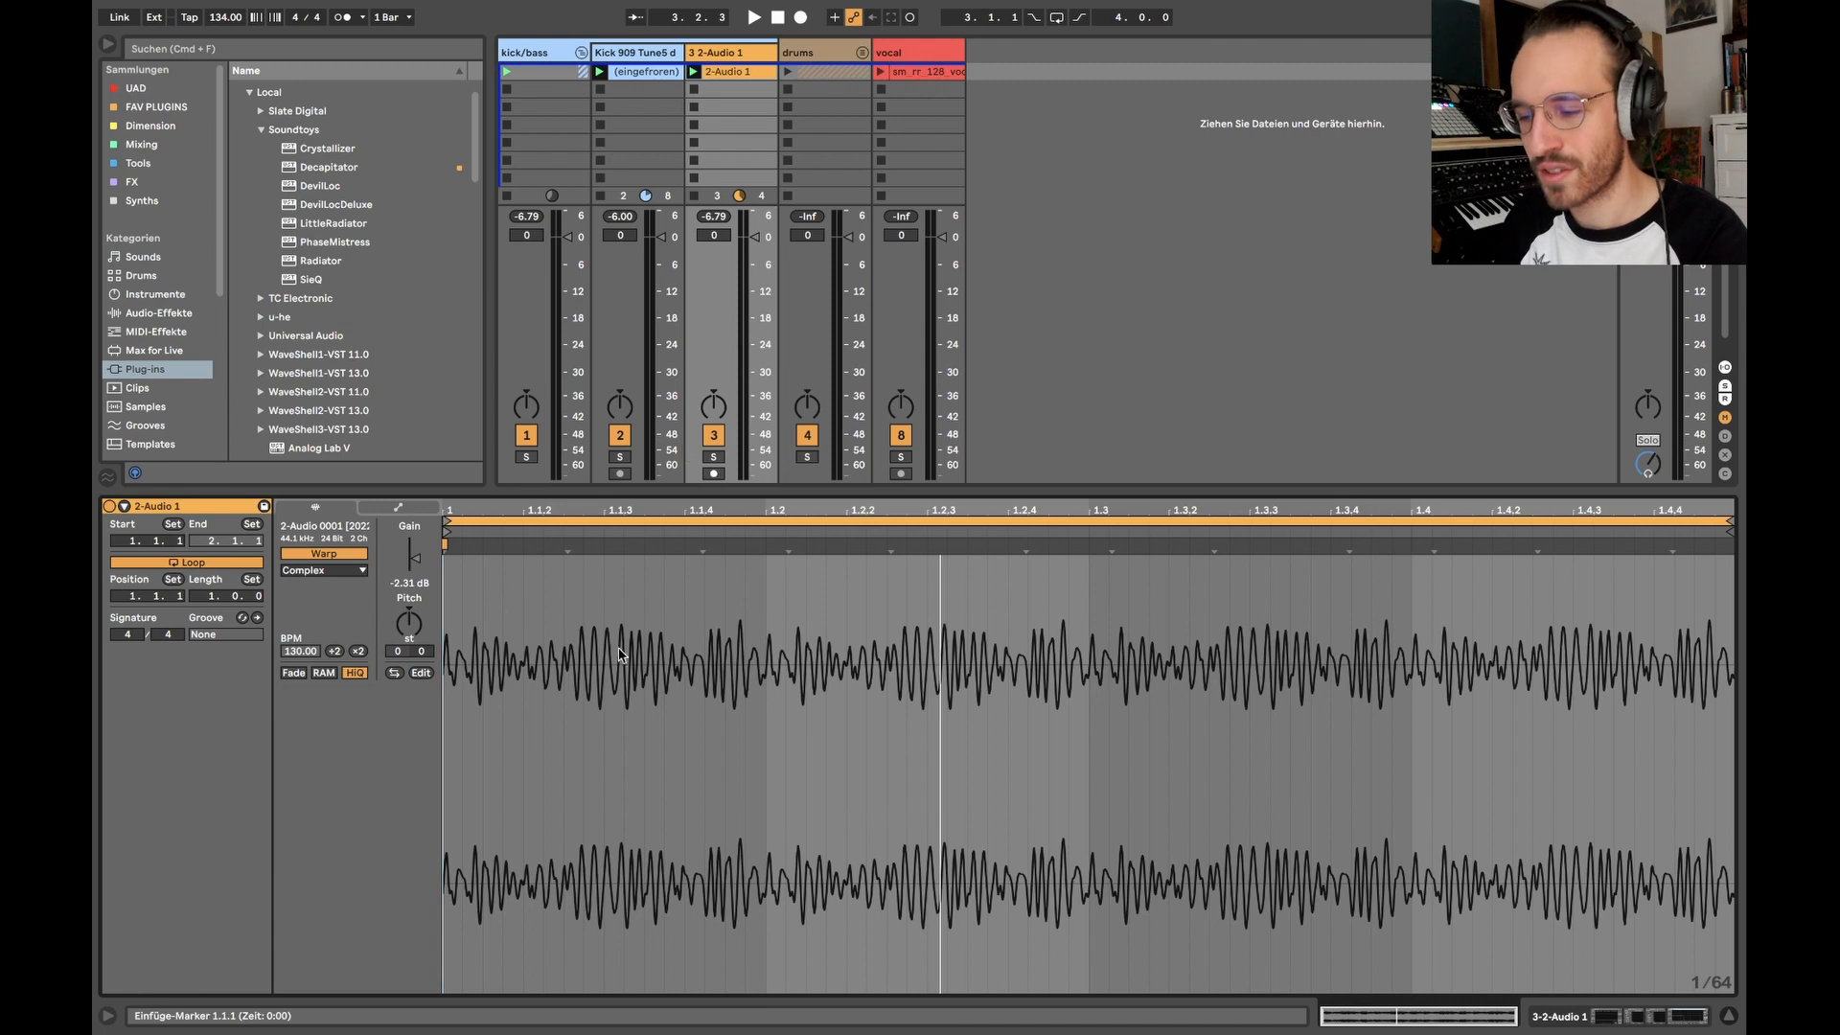
left_click(778, 633, "shift")
left_click(715, 458)
key("space")
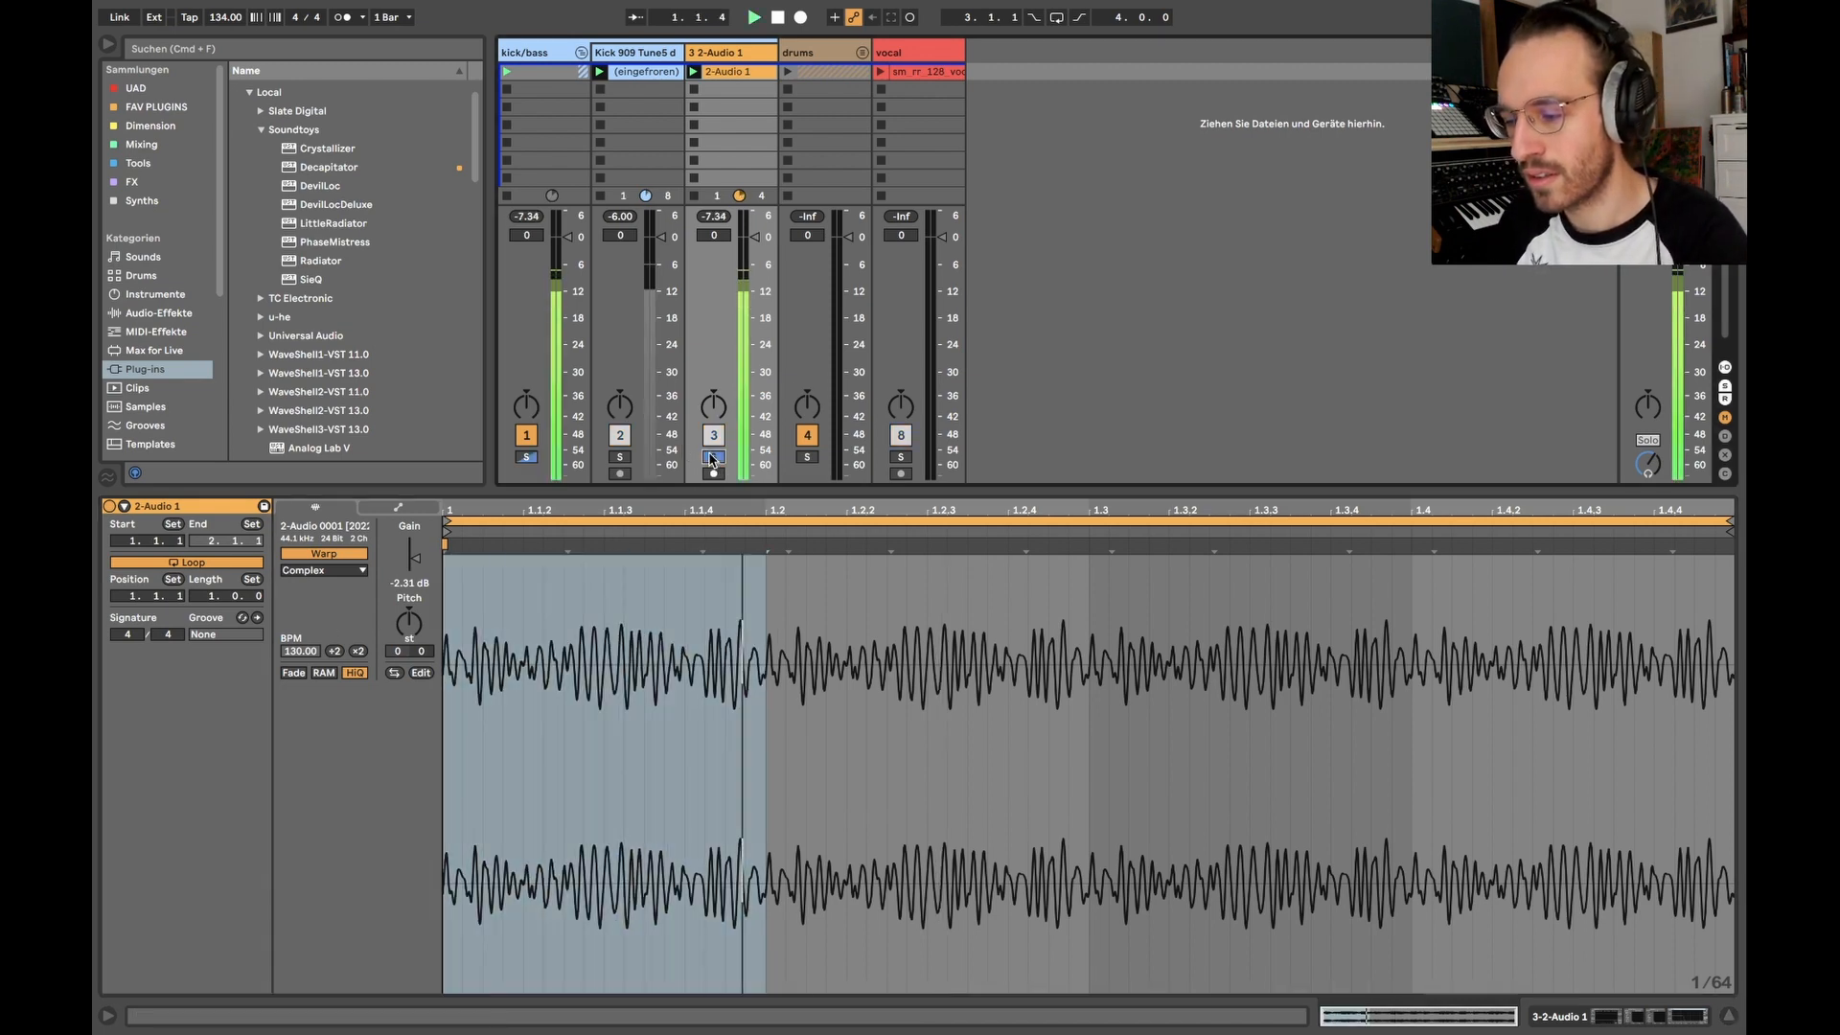
key("space")
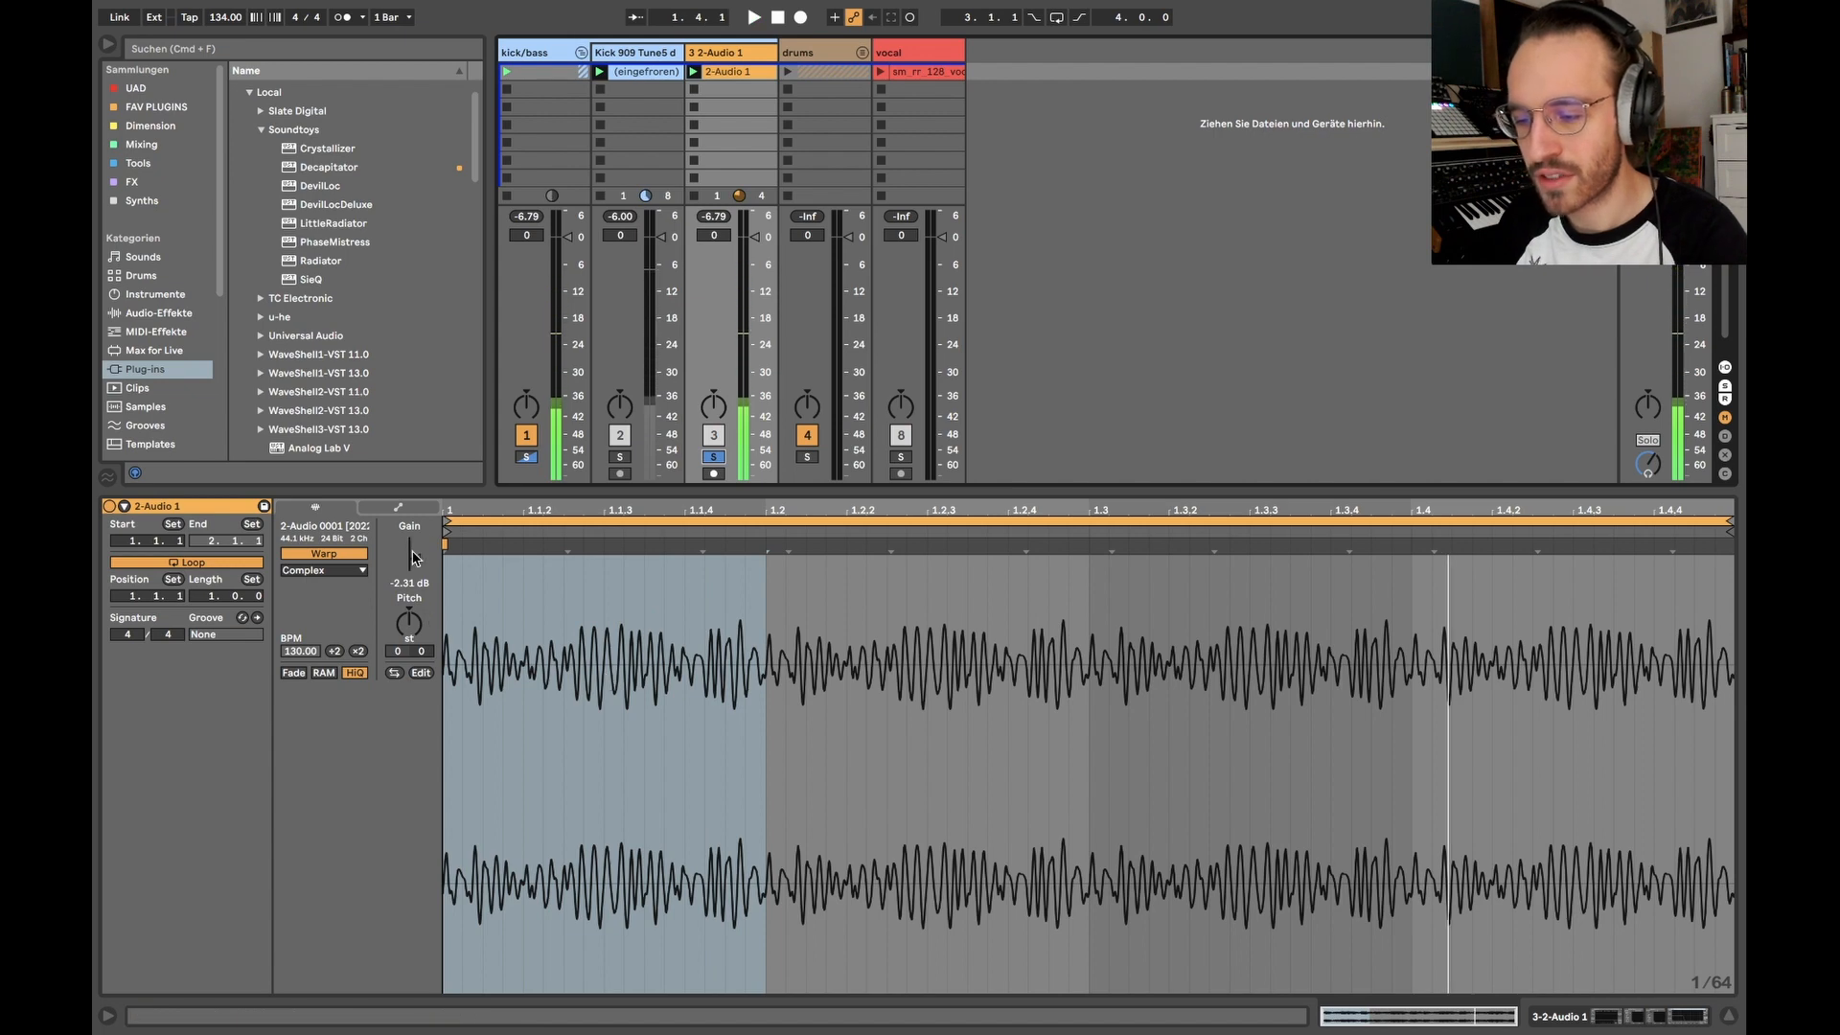
- Show the clip's Gain envelope and draw reduced gain from the clip start, ramping up to full level just past 1.1.3
left_click_drag(415, 585, 419, 567)
key("super+z")
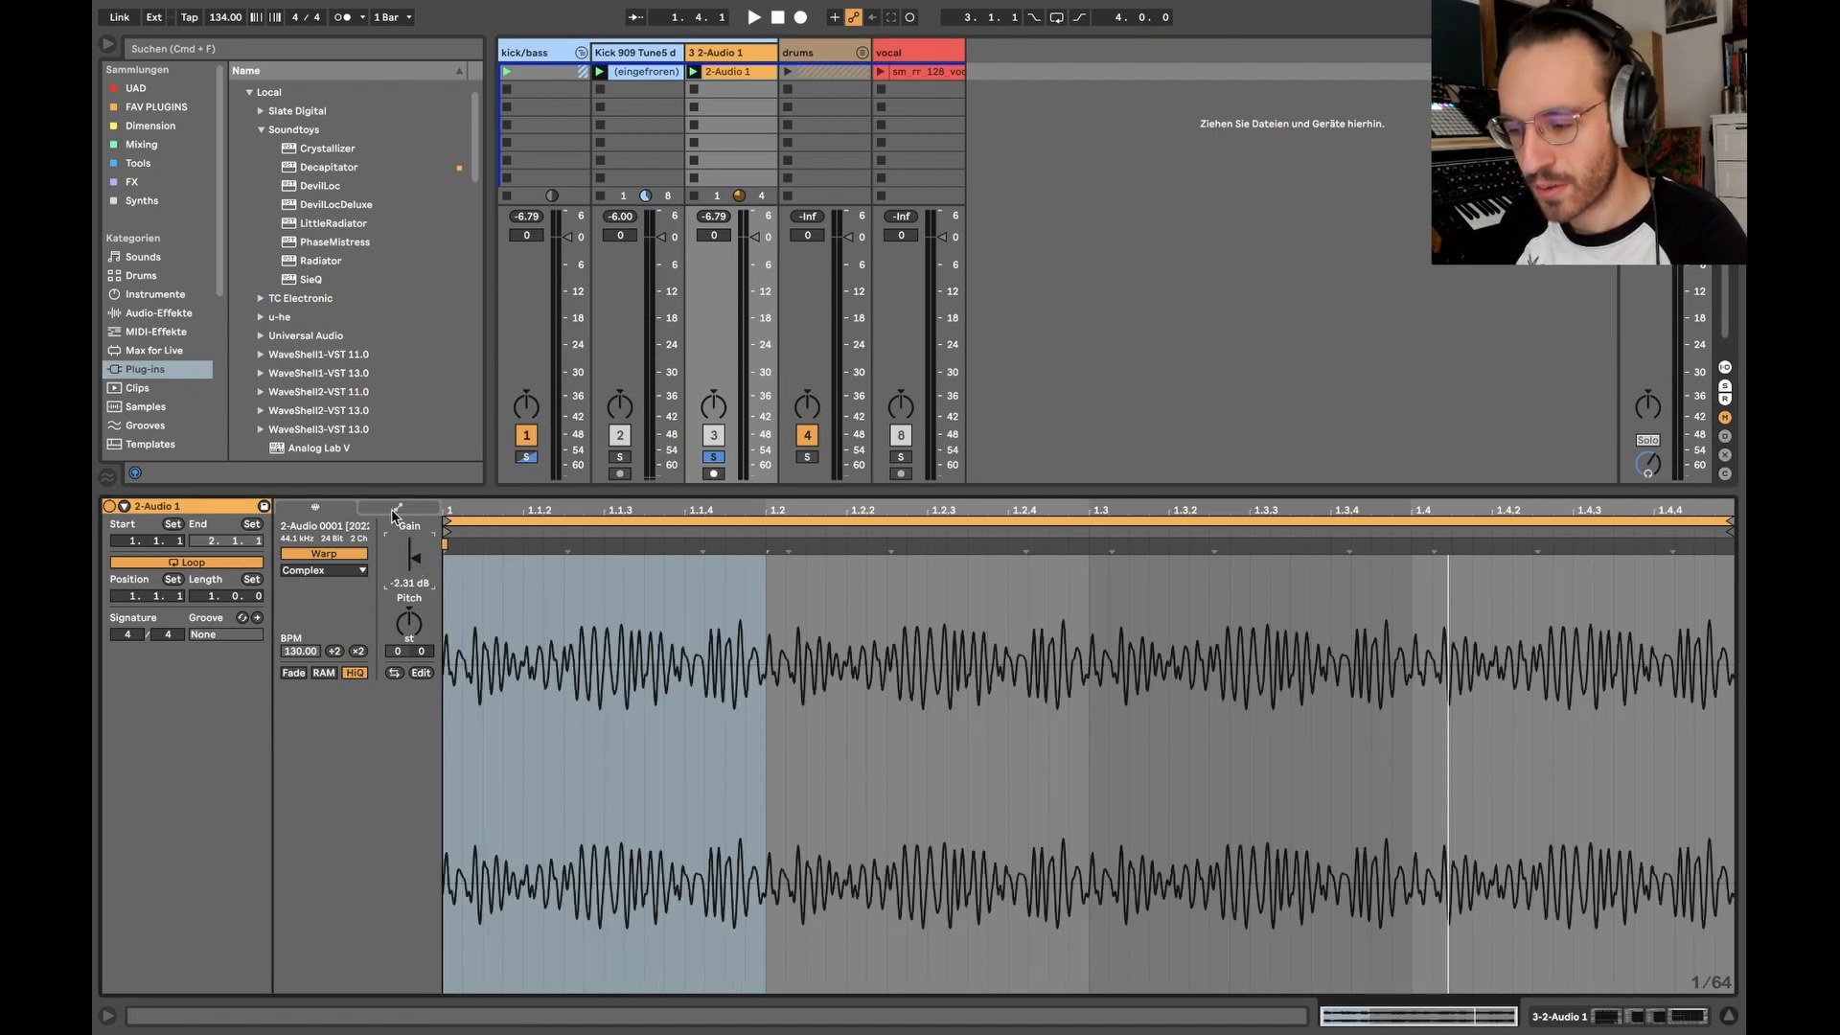
left_click(397, 509)
left_click(326, 543)
left_click(327, 557)
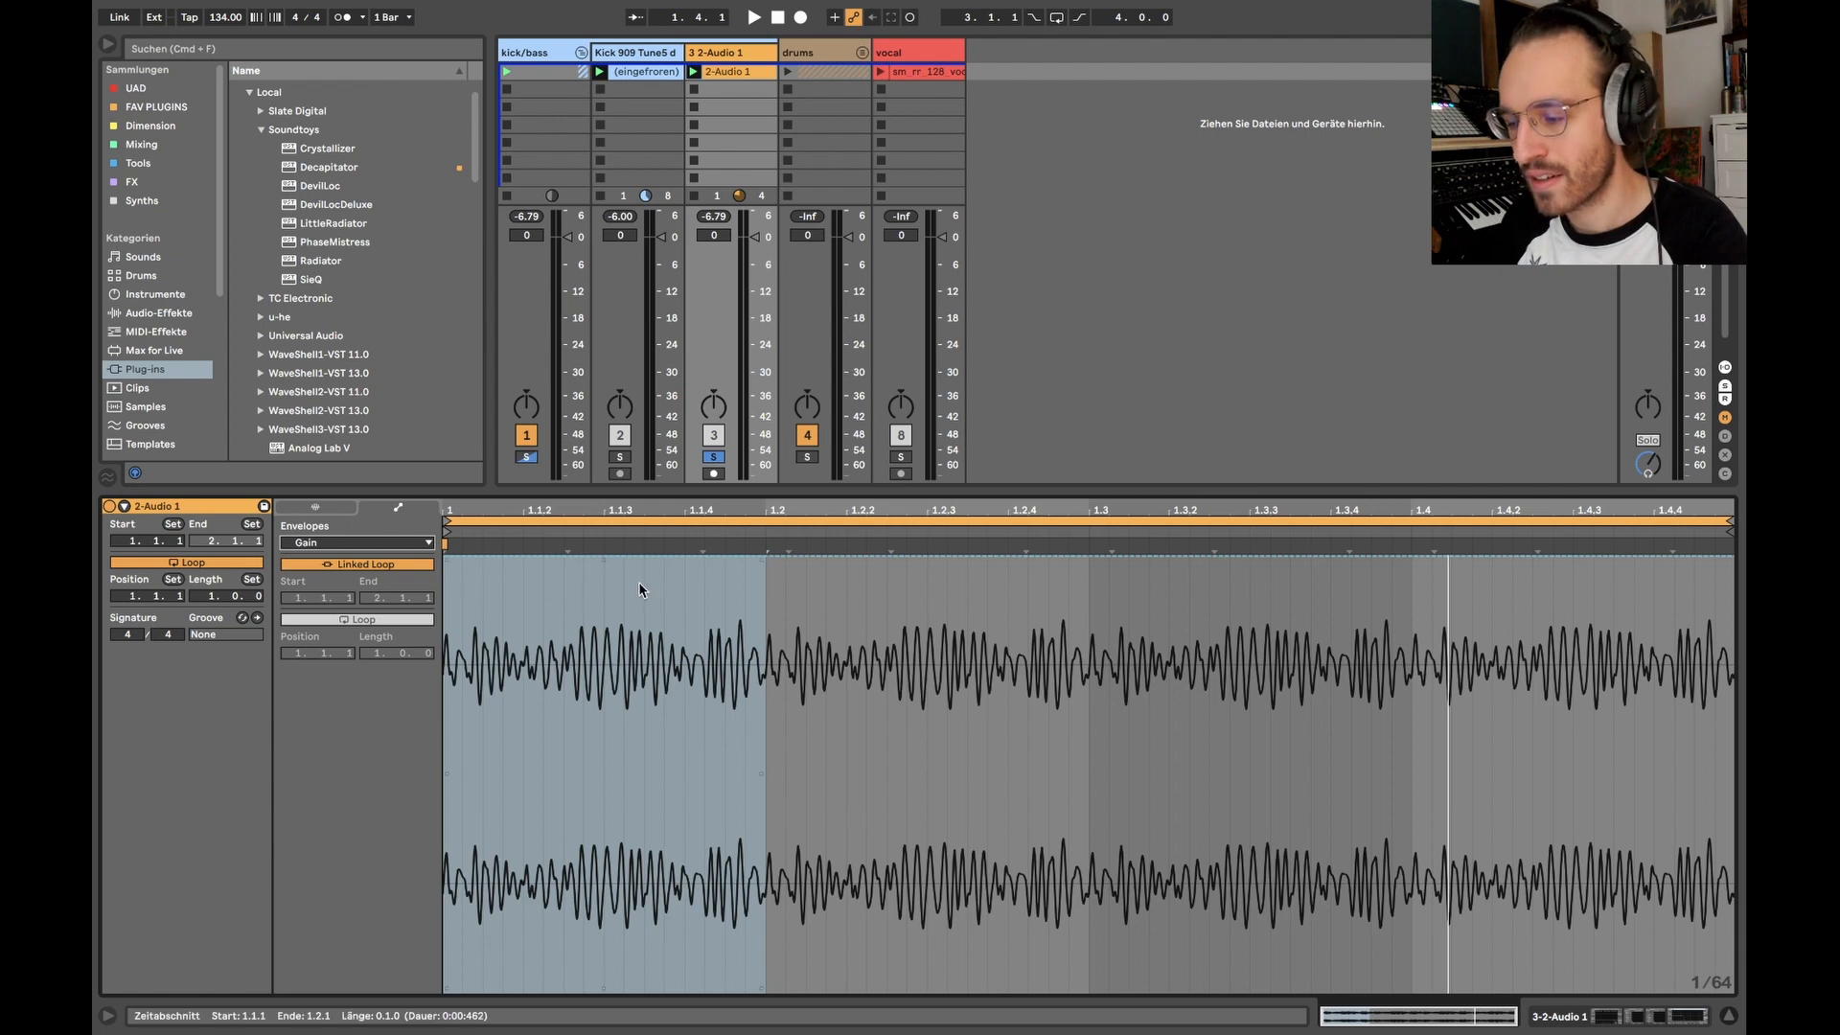
left_click(629, 557)
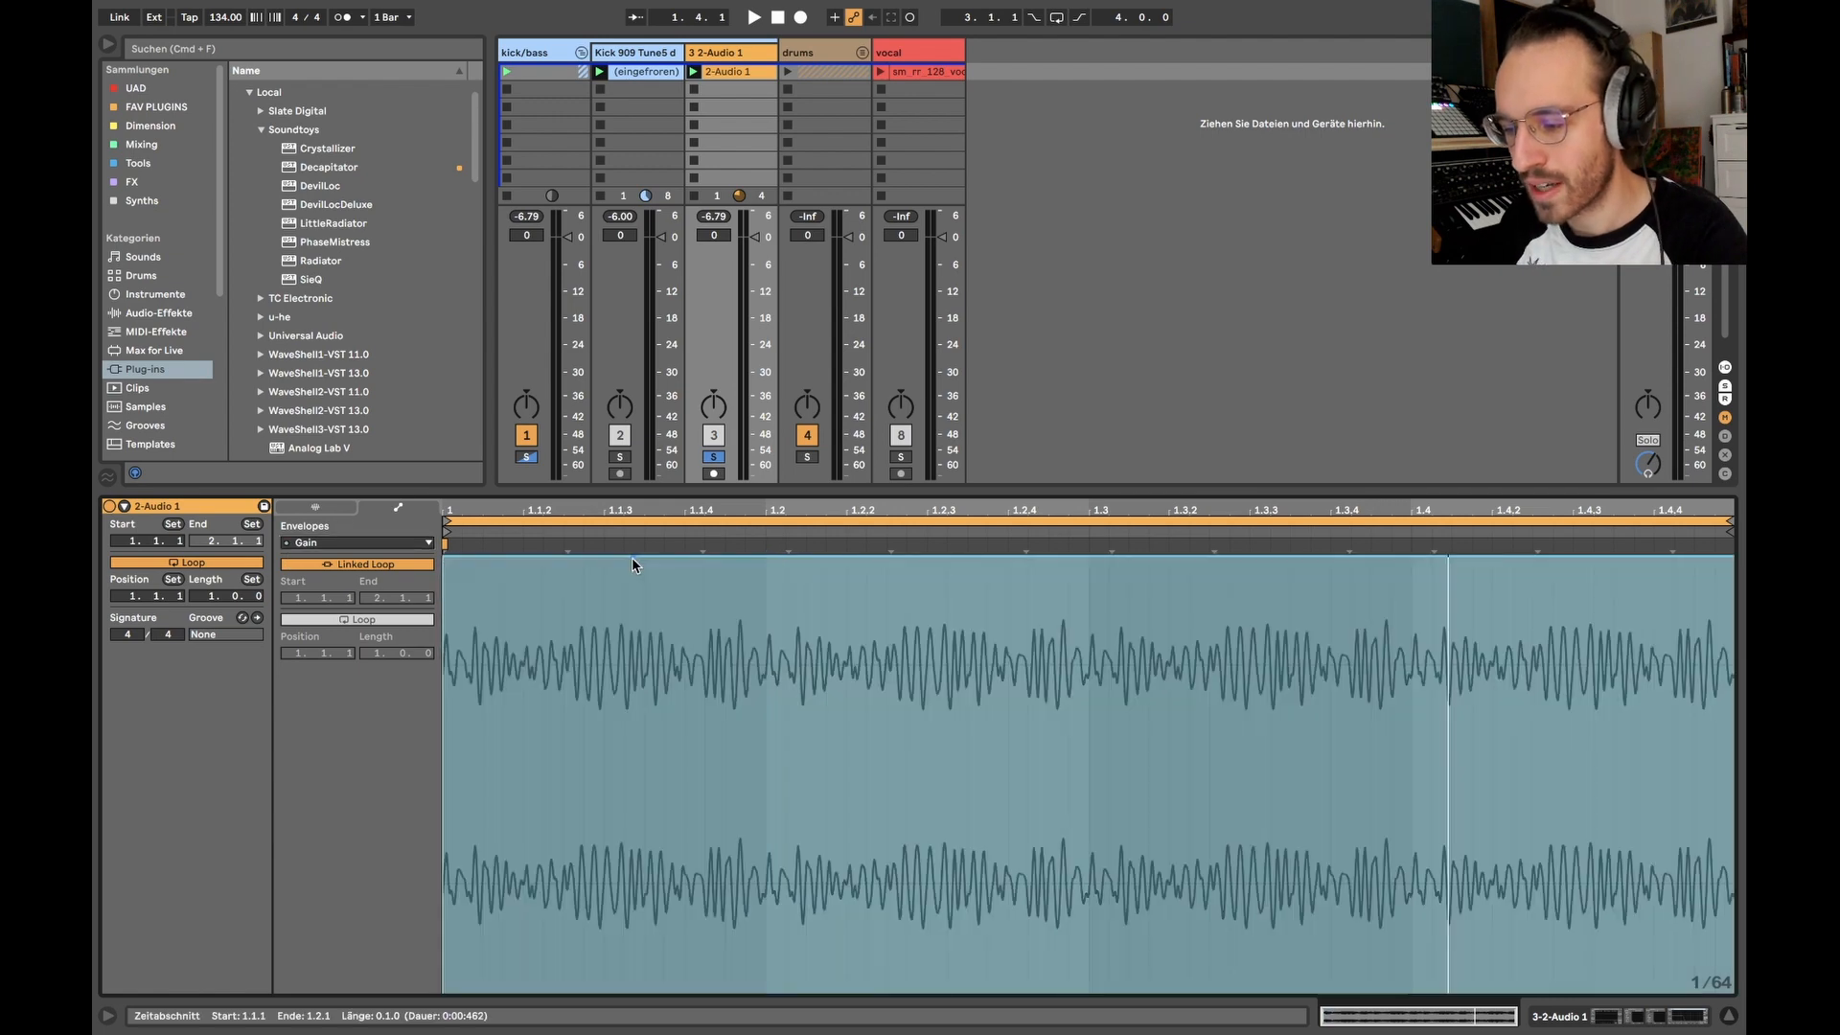
left_click_drag(564, 557, 563, 899)
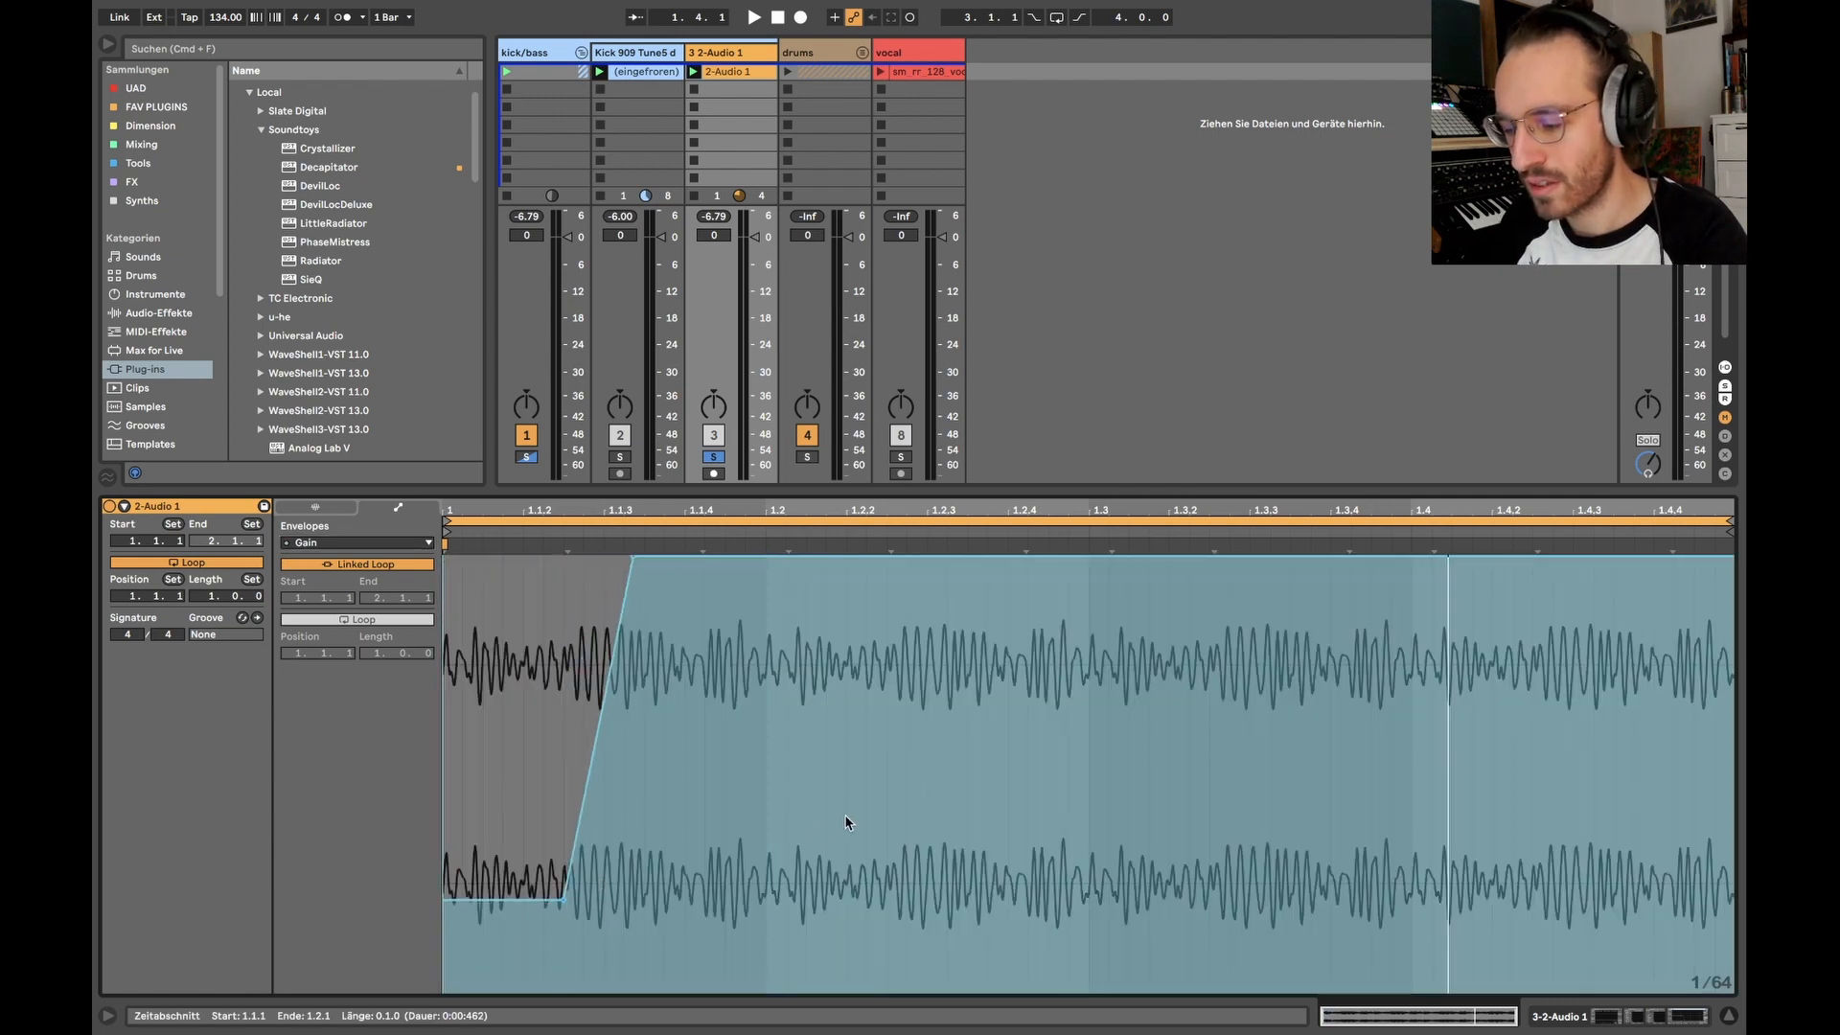
- Duplicate the first beat's gain envelope across the remaining three beats and audition the clip
left_click_drag(763, 783, 406, 791)
key("super+d")
key("super+d")
key("super+d")
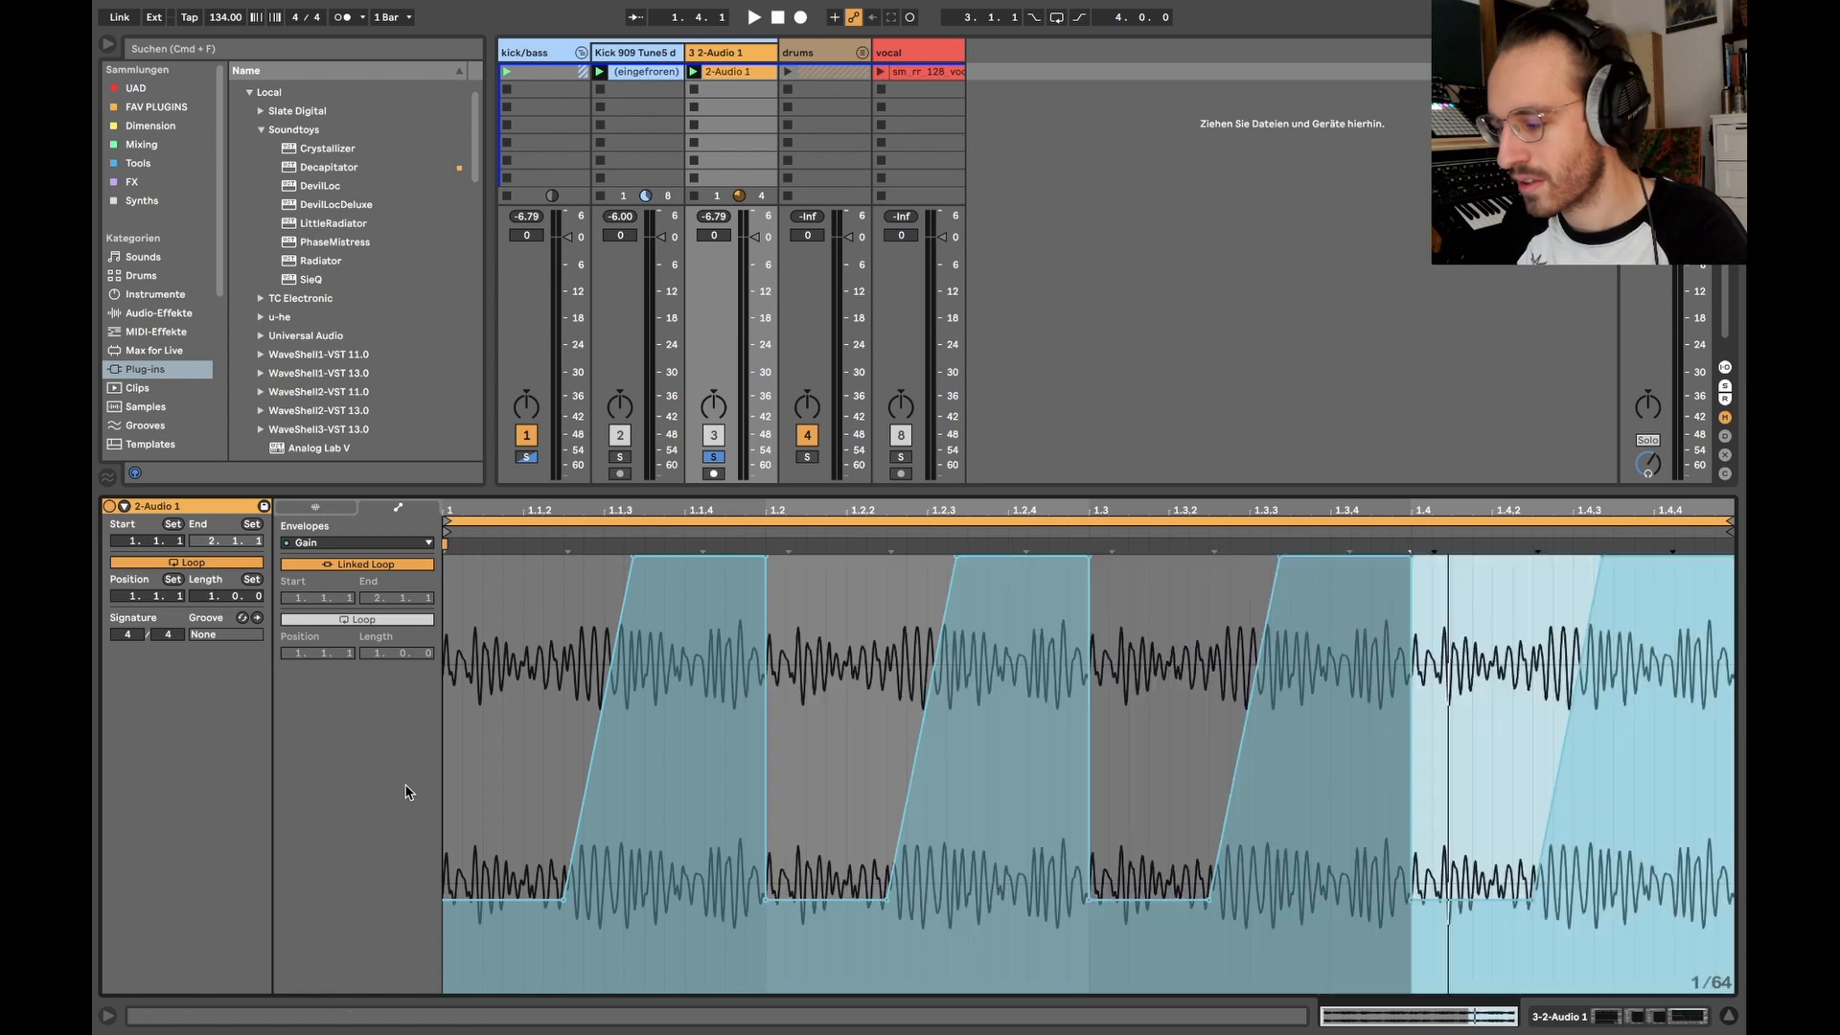
left_click(543, 659)
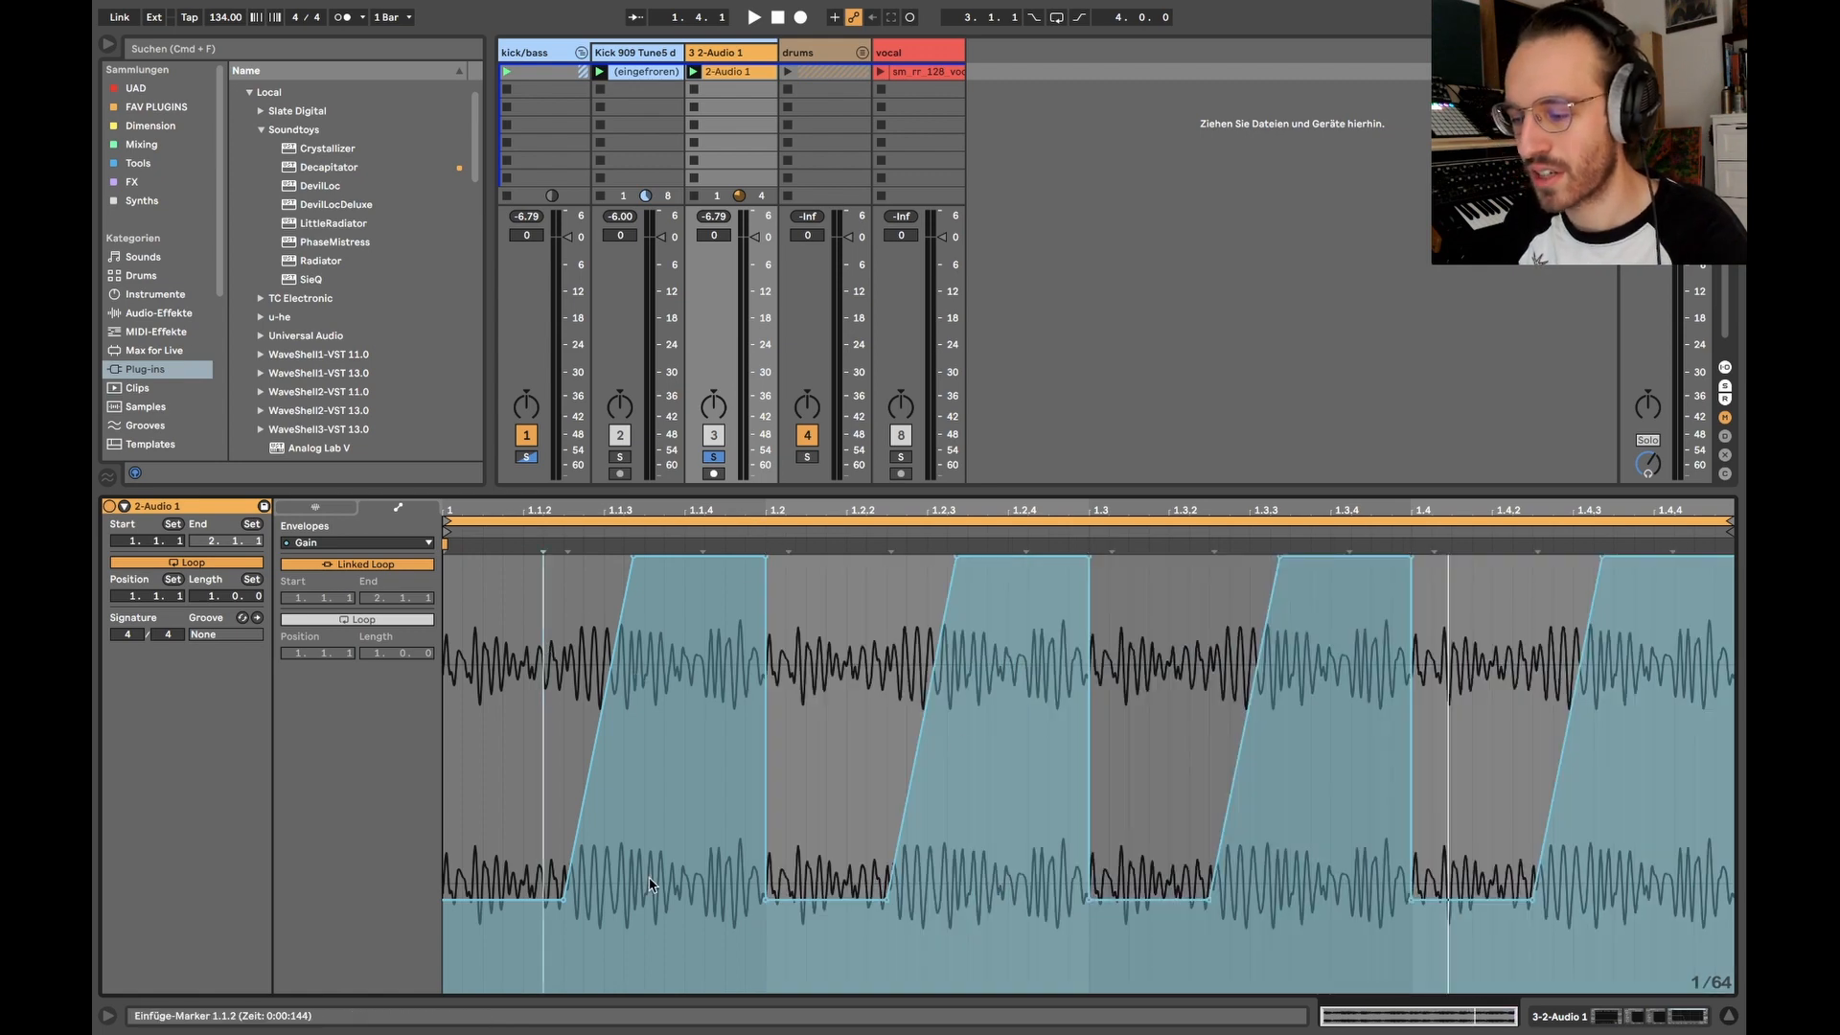
key("space")
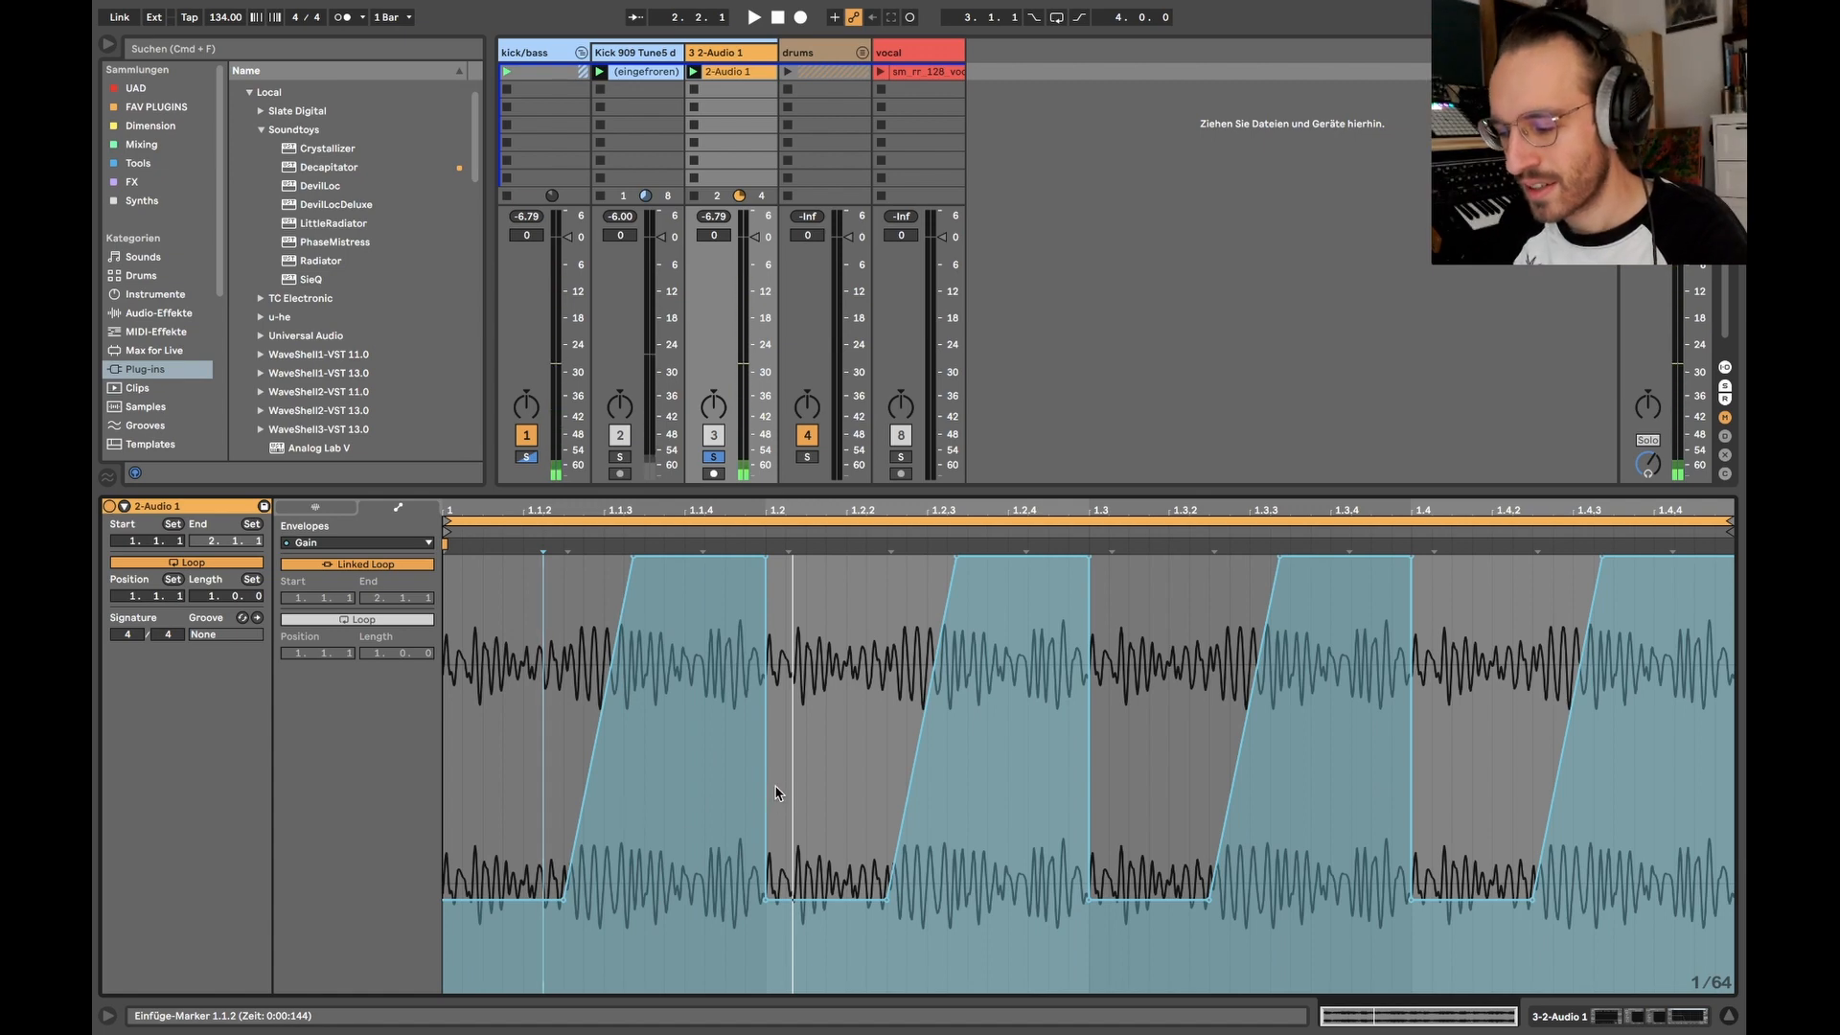
- Select the bass clip's first beat from 1.1.1 to 1.2.1 and loop only that beat
left_click_drag(780, 788, 332, 790)
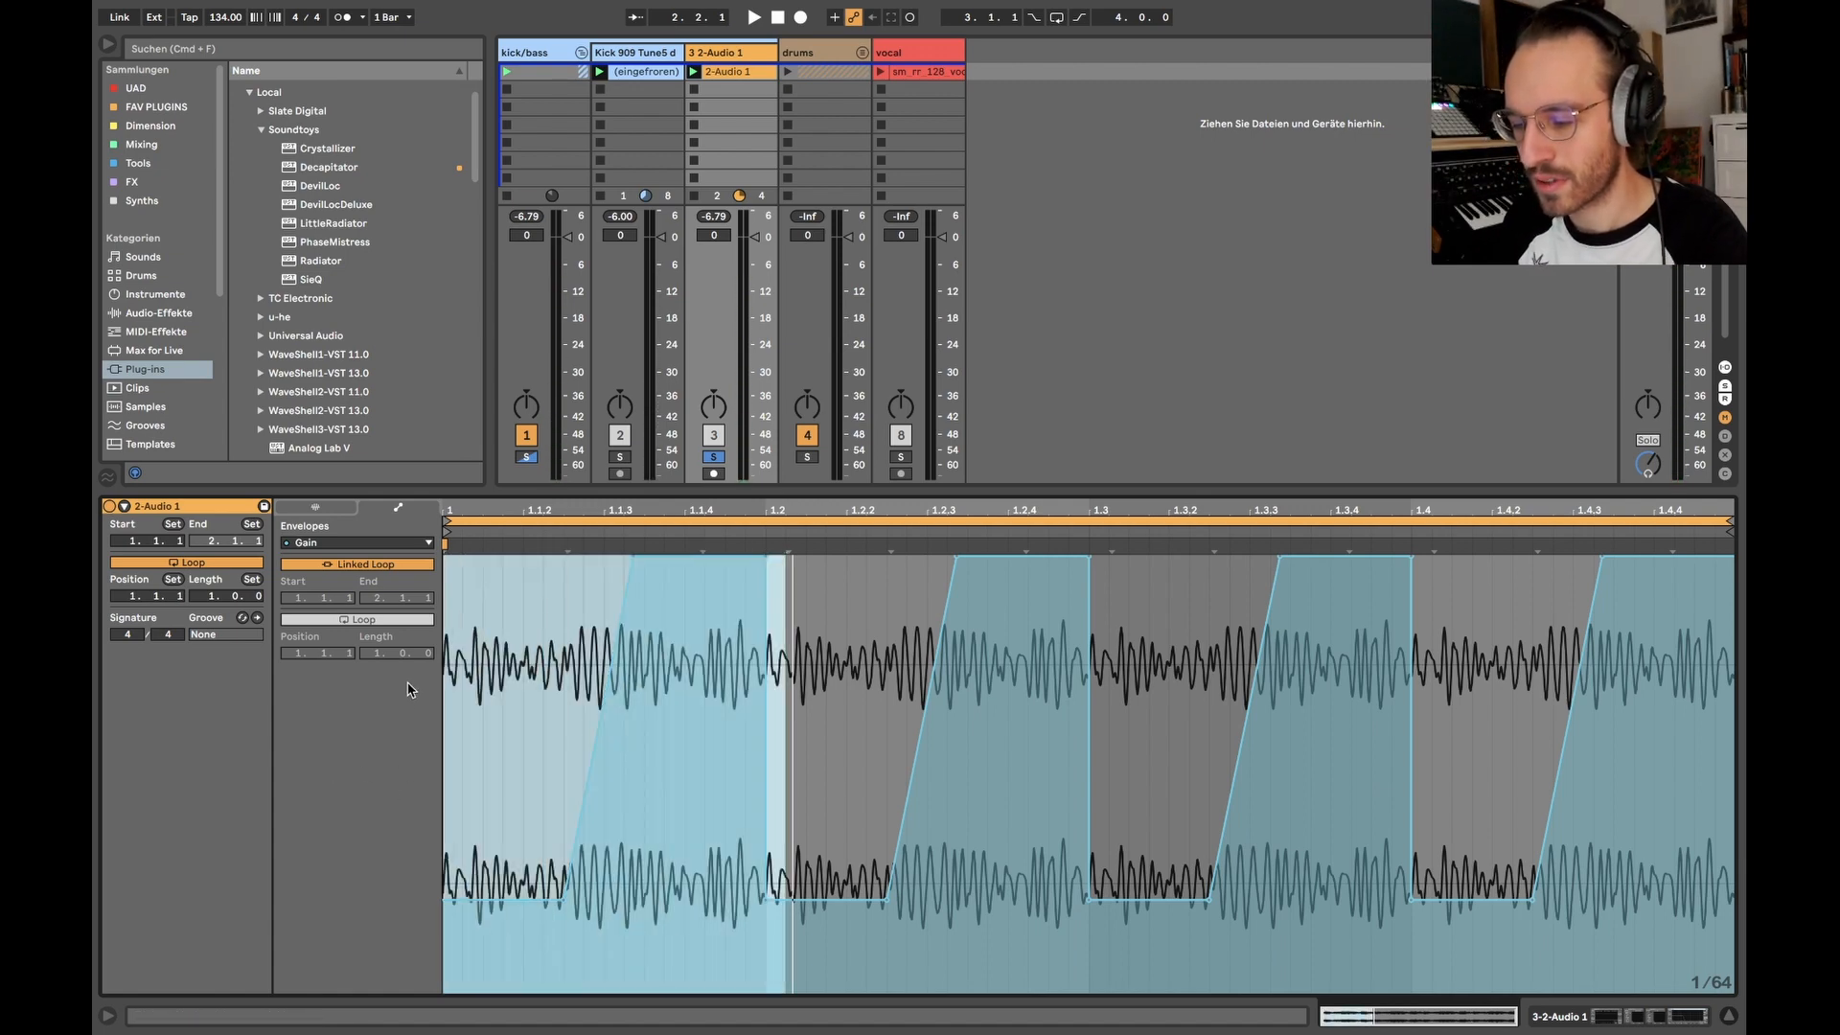
left_click_drag(464, 688, 722, 686)
left_click_drag(473, 688, 769, 680)
key("super+l")
right_click(702, 688)
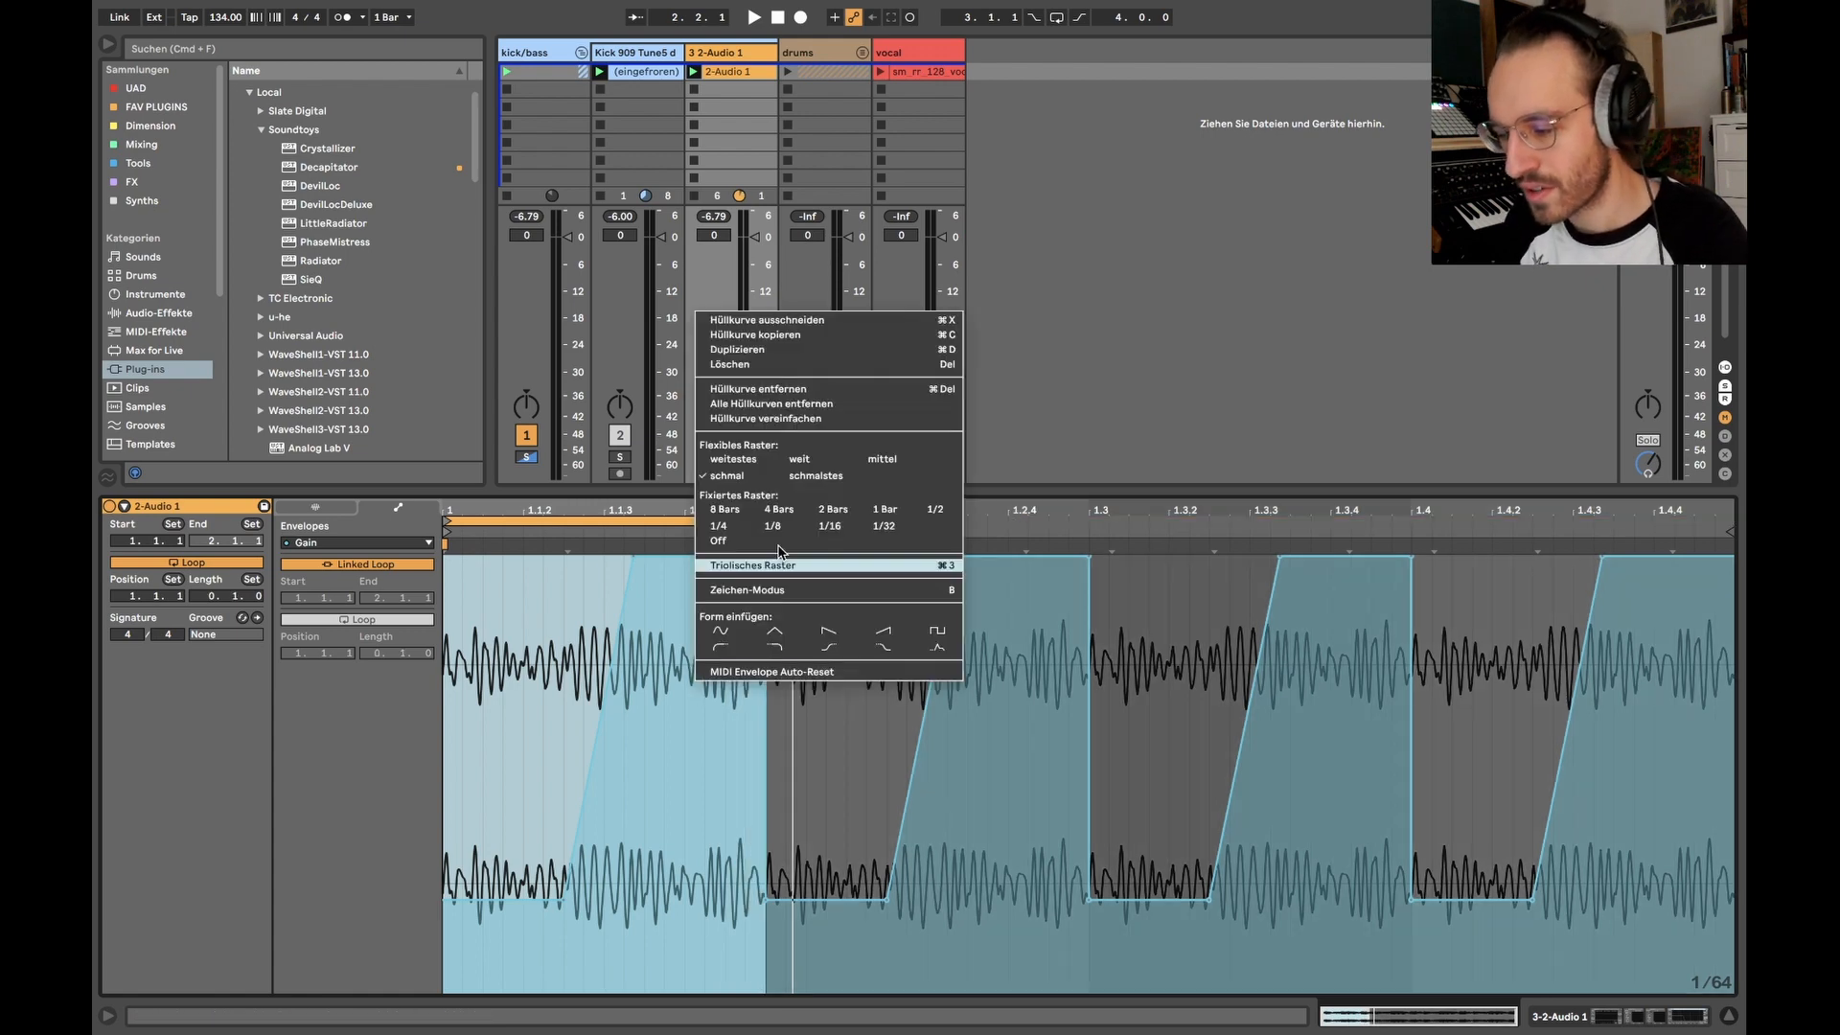
key("Escape")
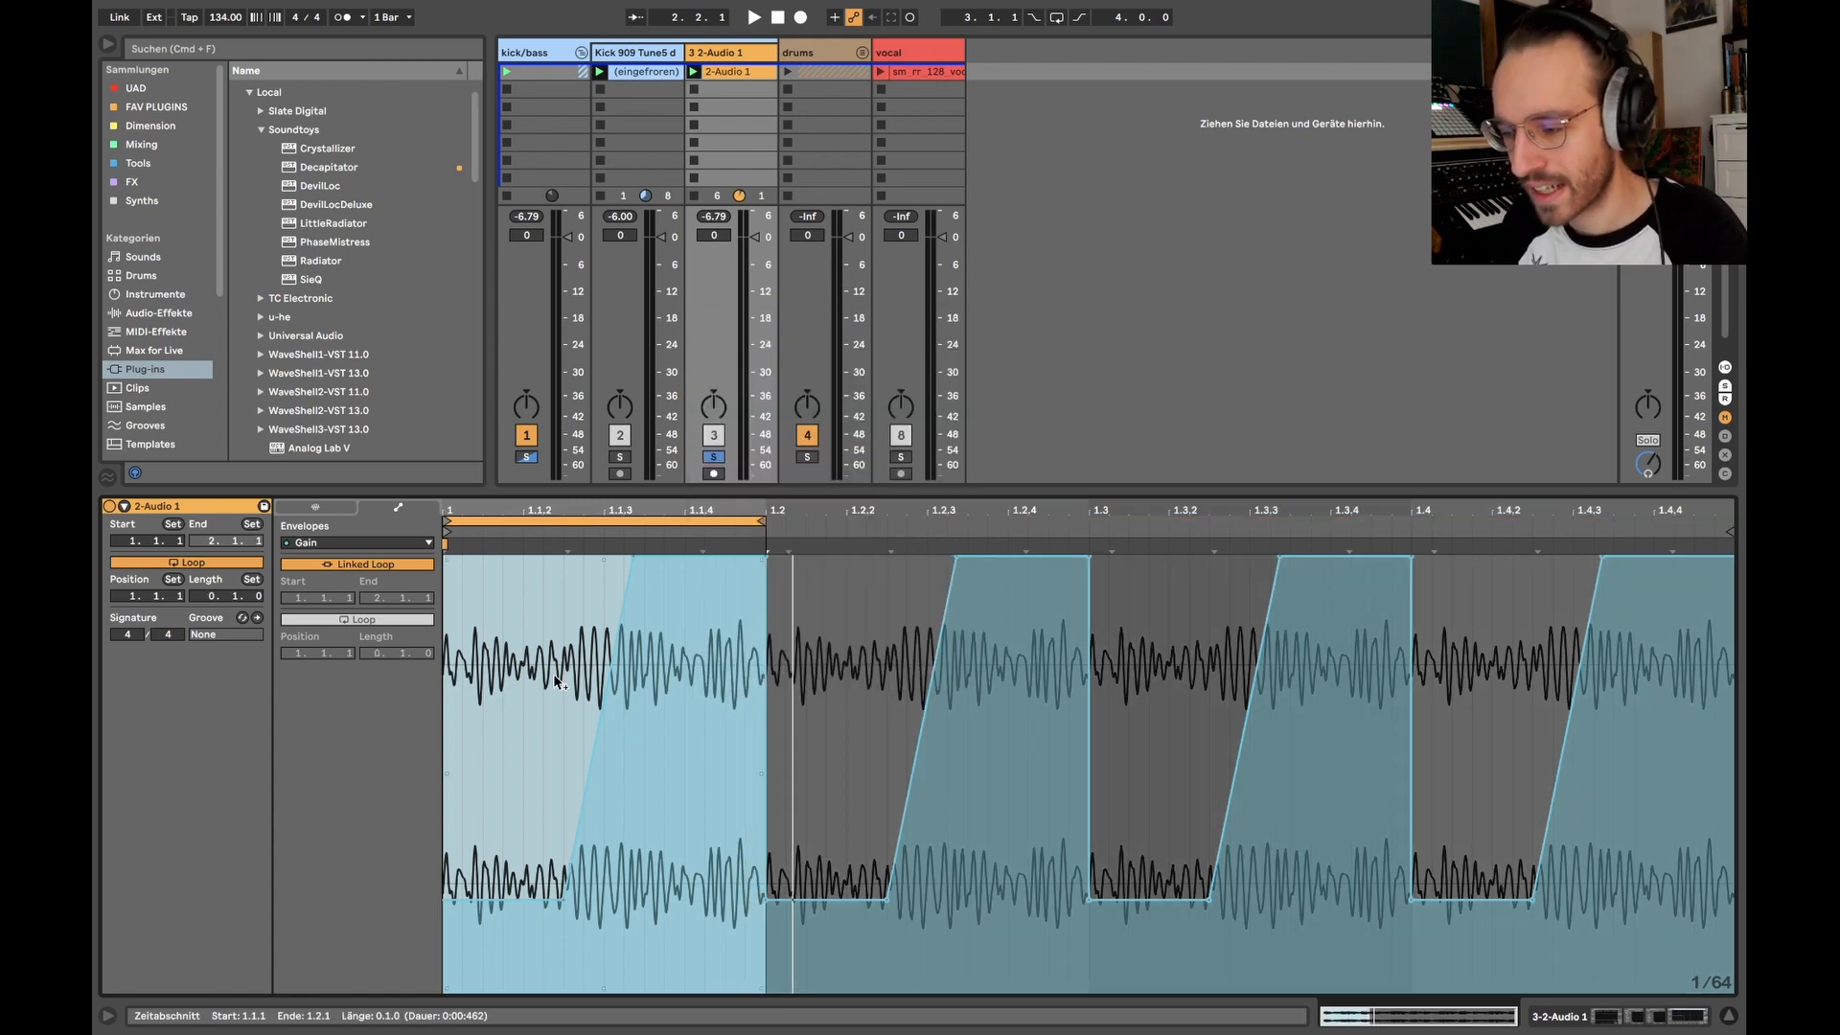
- Crop the clip's sample to the looped first beat and return to its Gain envelope
left_click(318, 509)
right_click(612, 678)
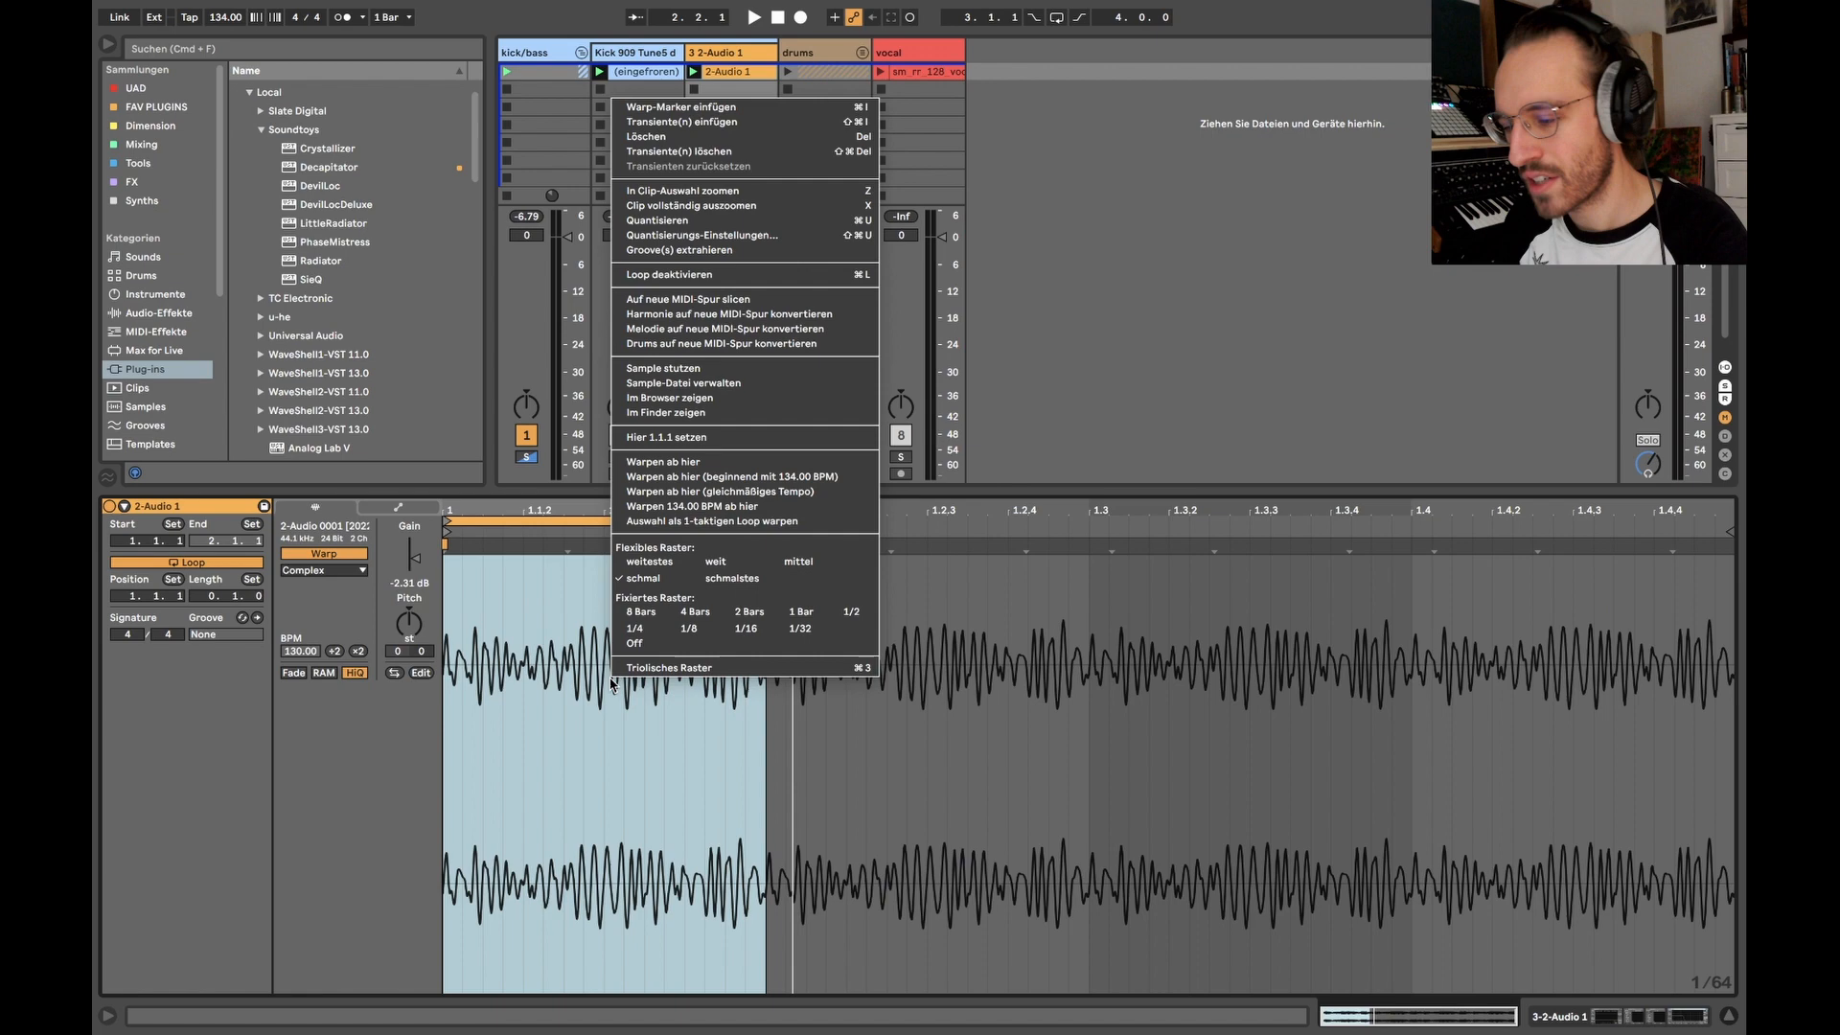
left_click(692, 370)
left_click(398, 508)
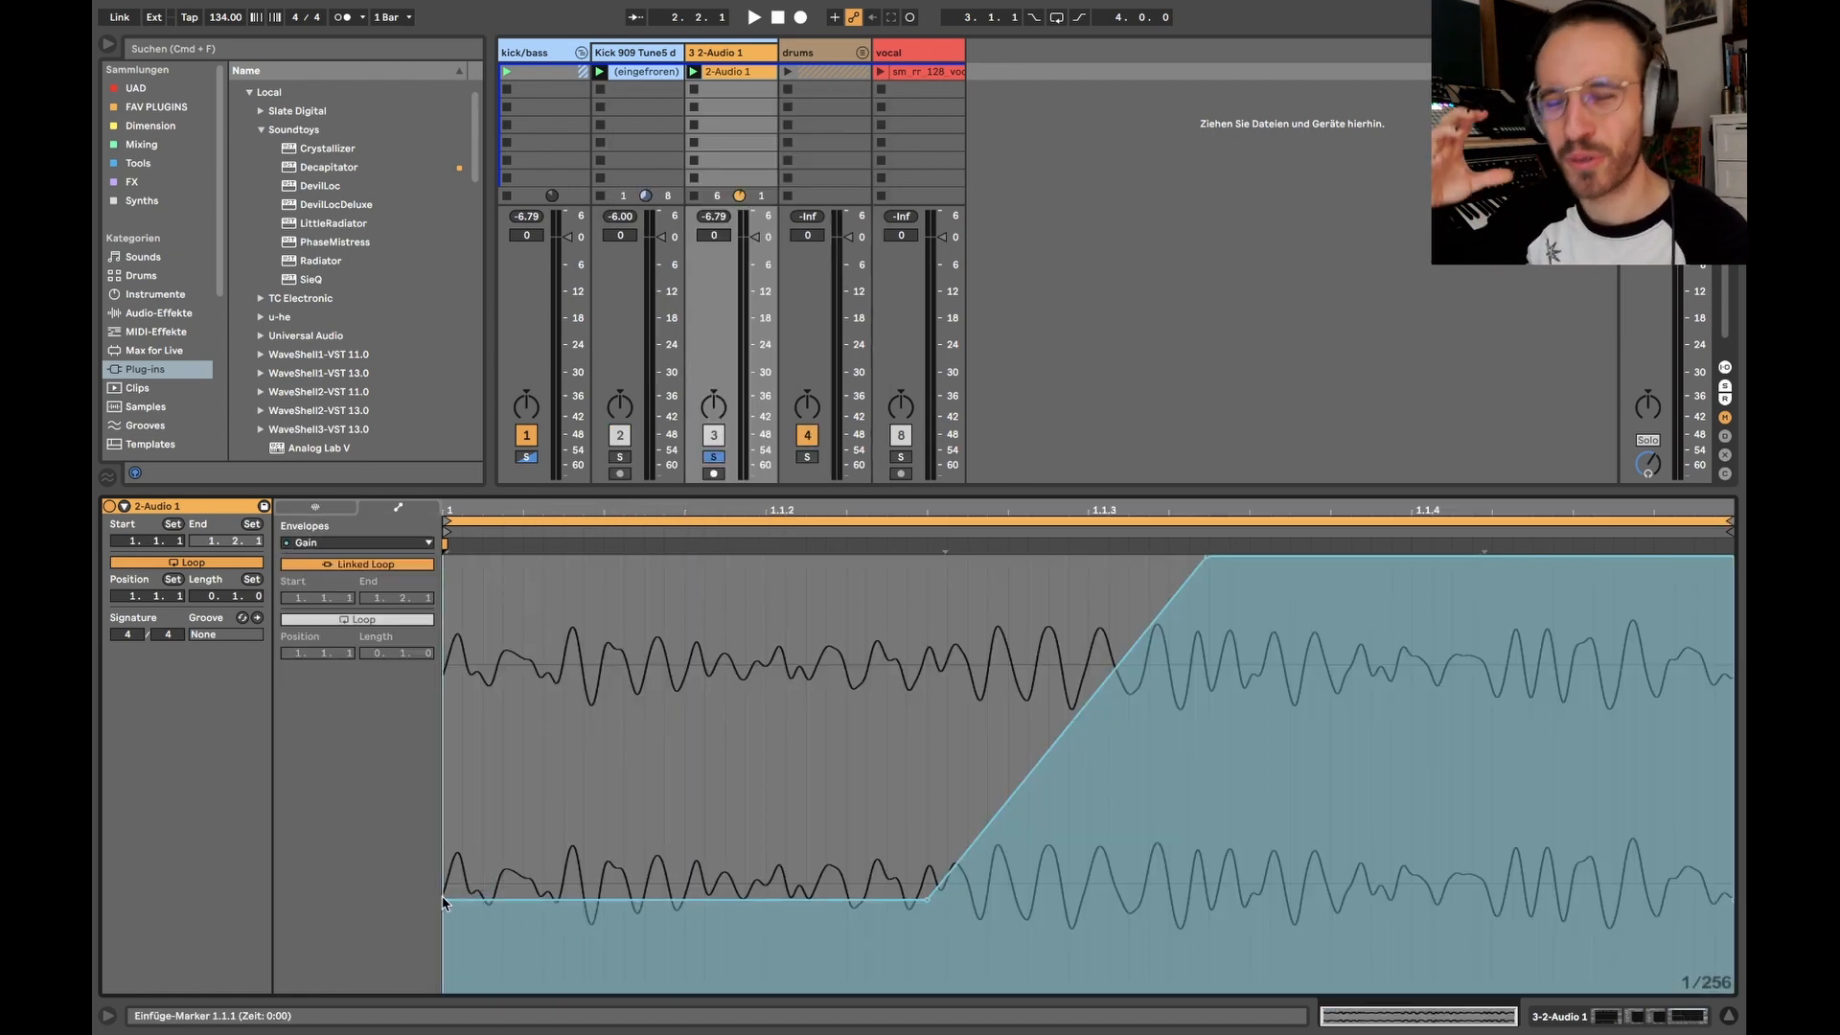
- Lower the envelope's starting gain, pull the full-level point closer to 1.1.3, and bend both rising segments into a smooth exponential curve
left_click_drag(445, 897, 447, 942)
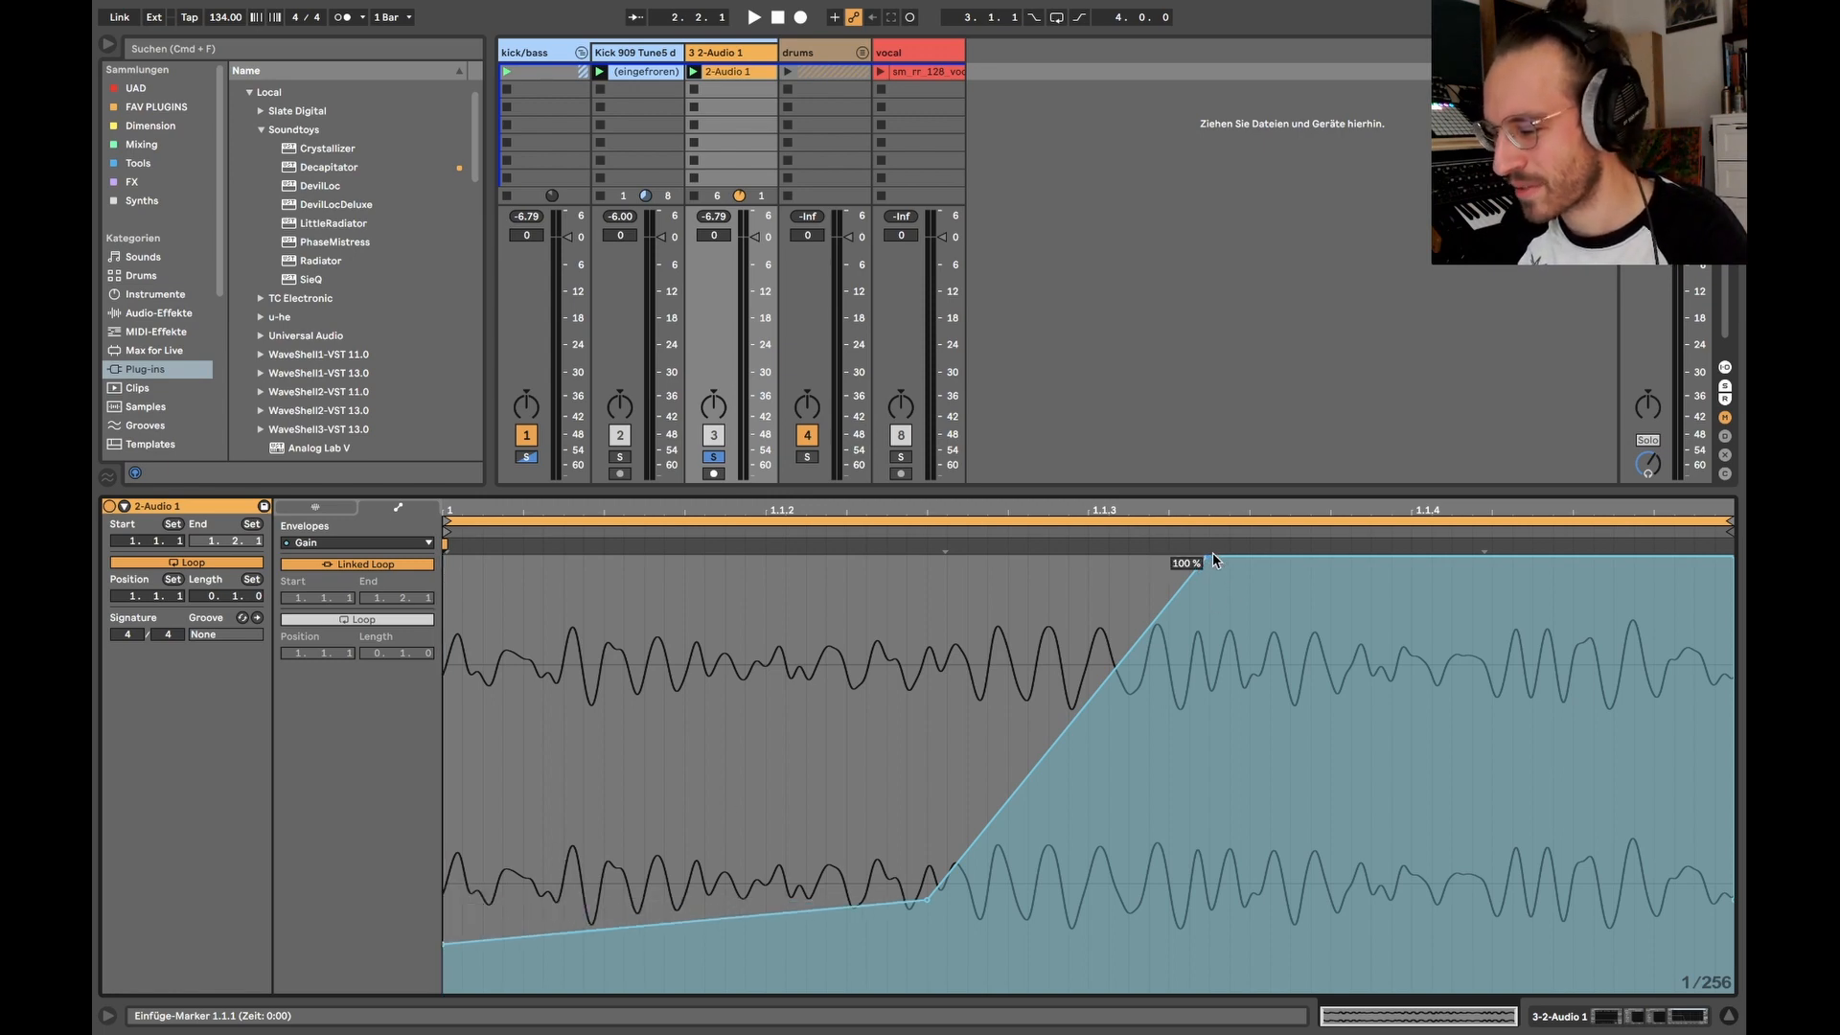
left_click_drag(1211, 564, 1150, 561)
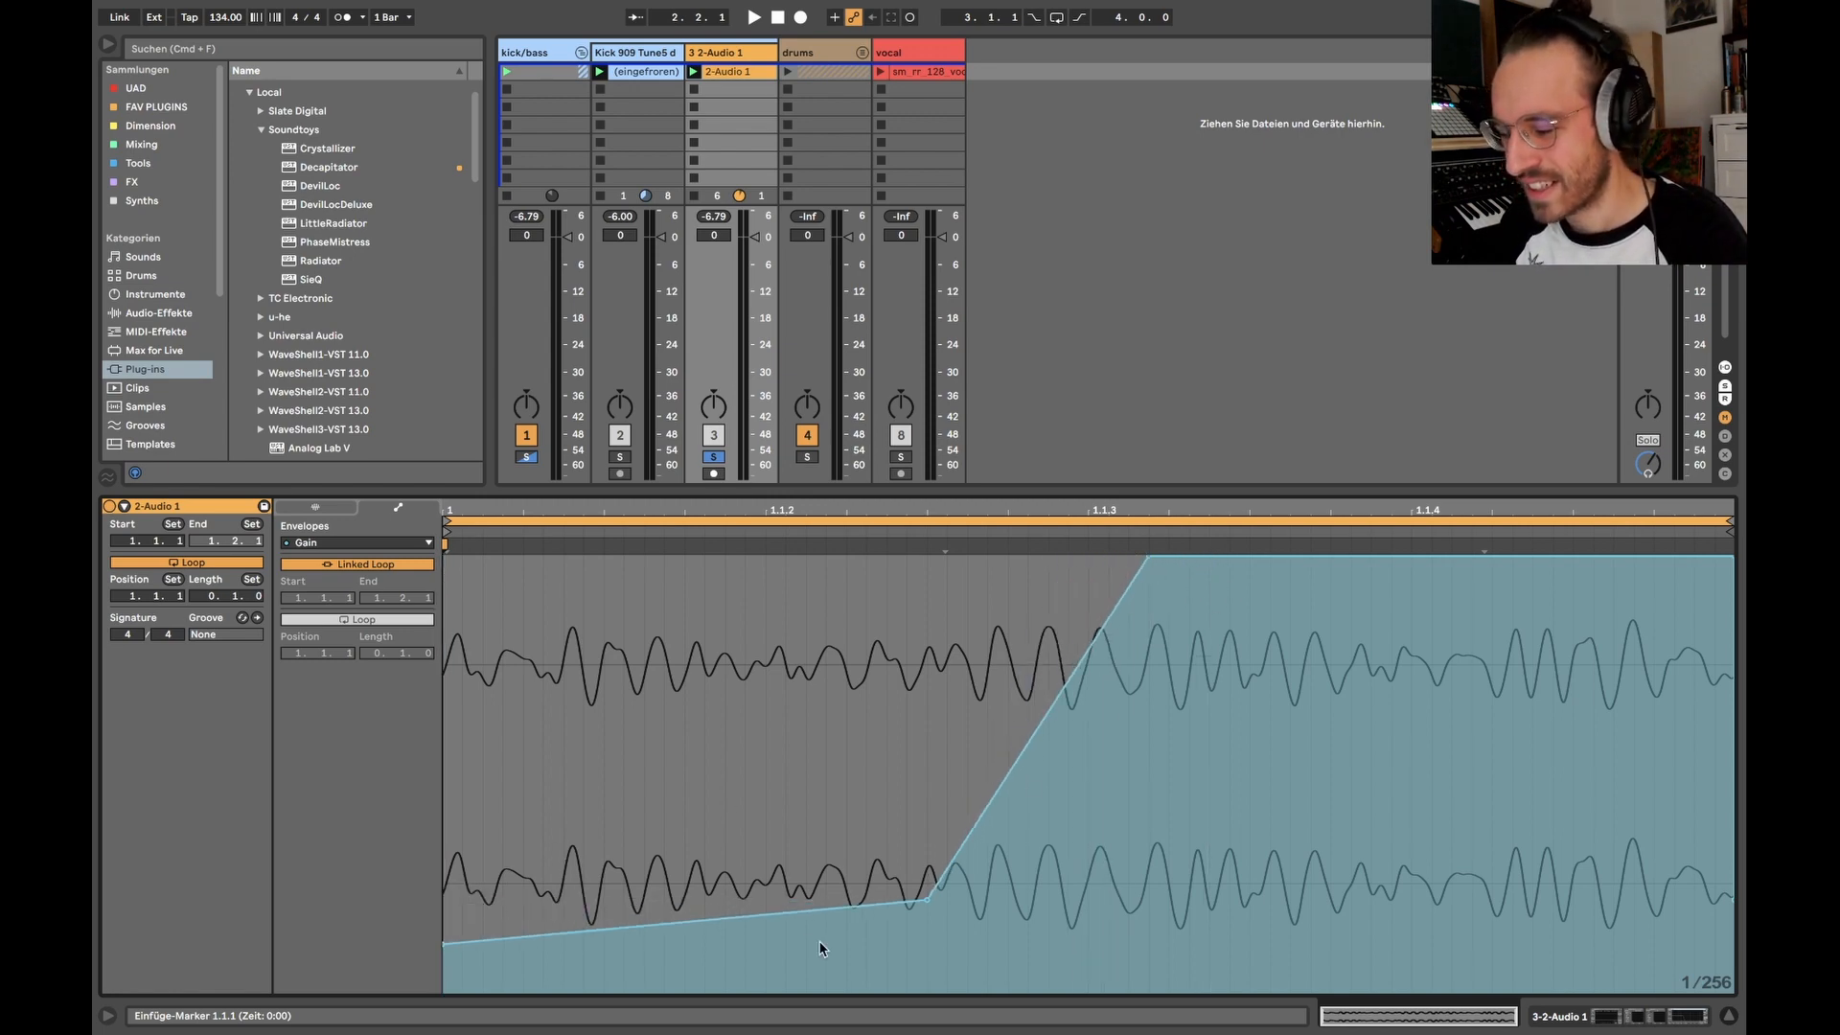
left_click_drag(973, 825, 981, 861)
left_click_drag(814, 913, 813, 931)
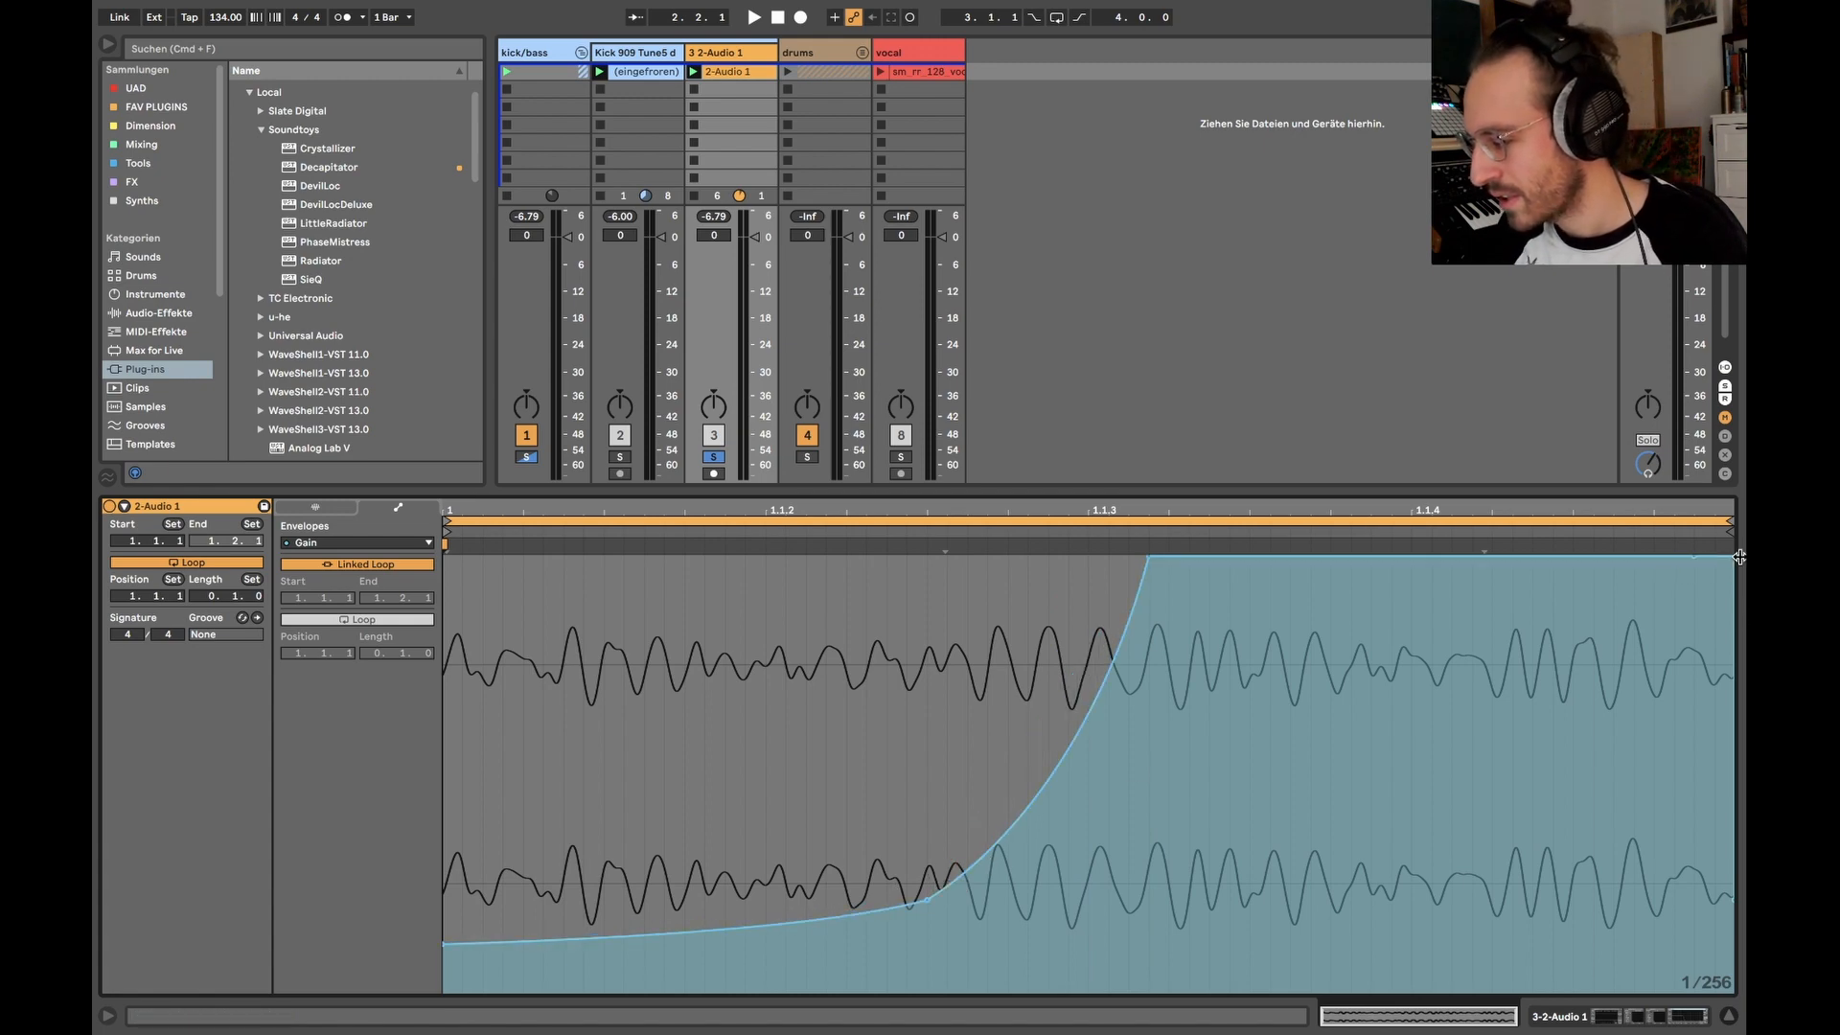
- Add a short curved fade-out at the end of the beat and audition the bass, first alone and then with the kick
left_click_drag(1739, 557, 1731, 924)
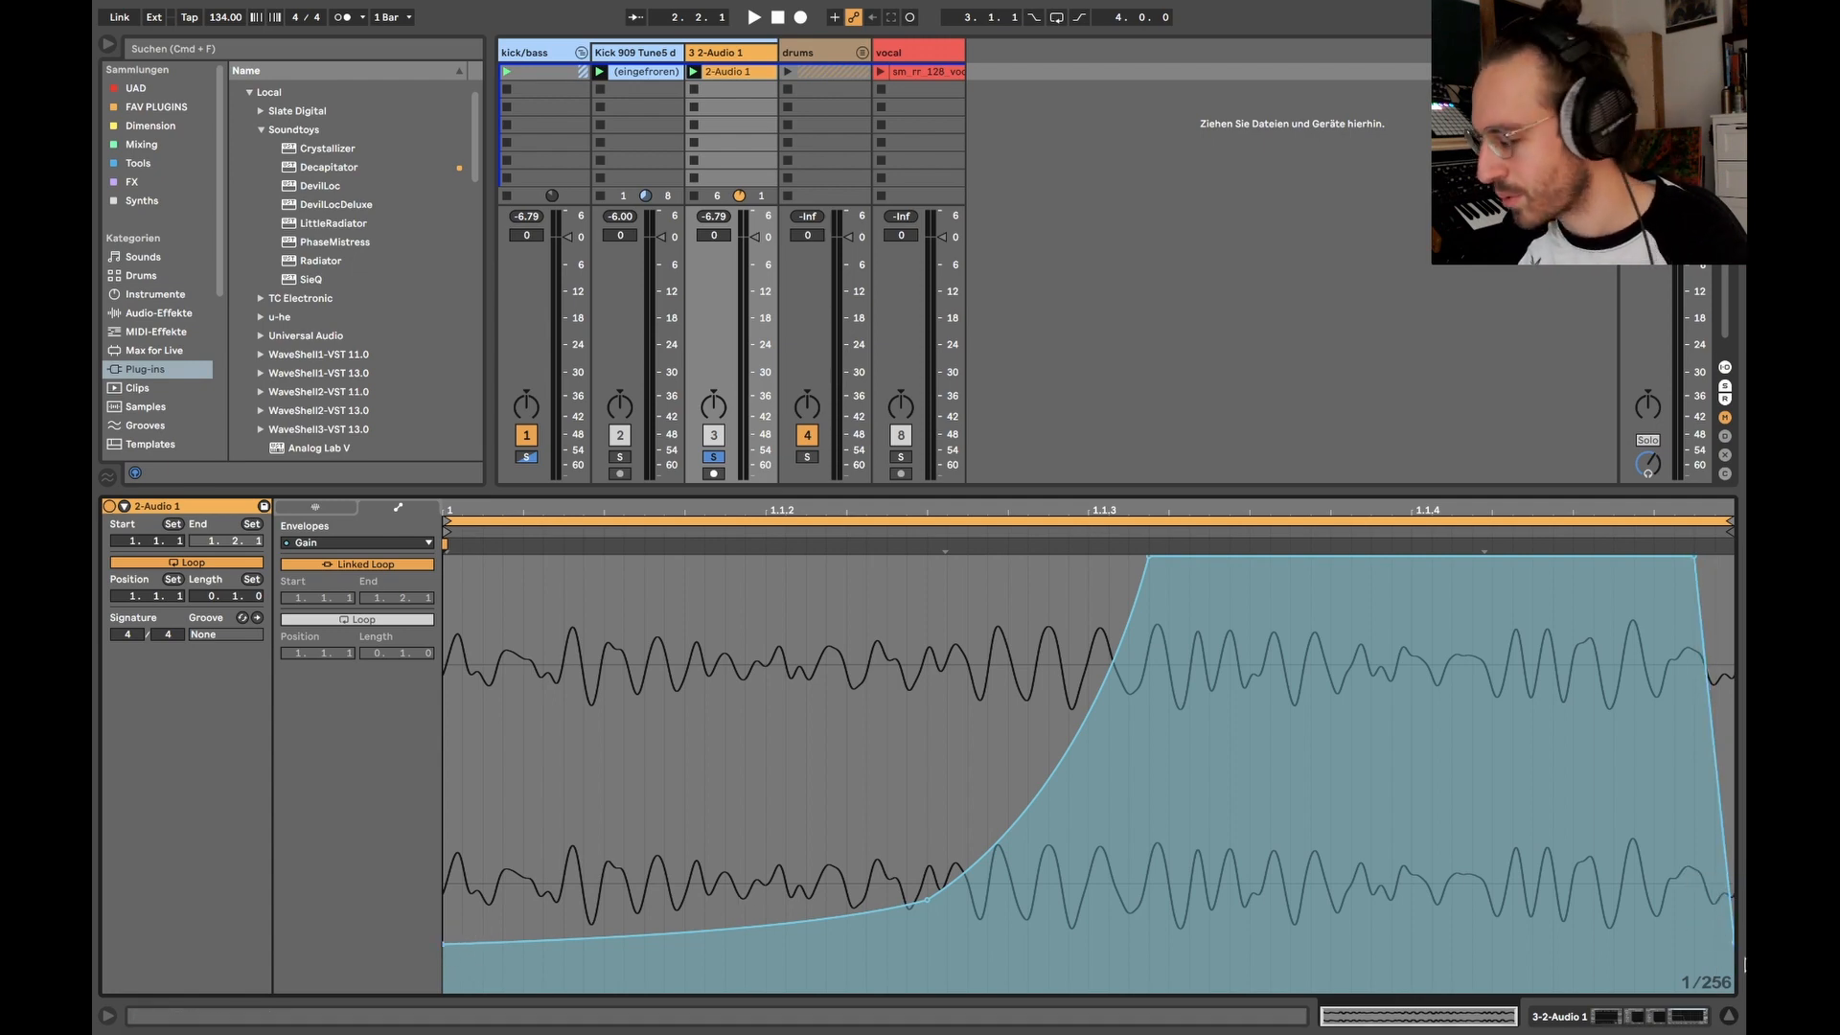
right_click(1730, 944)
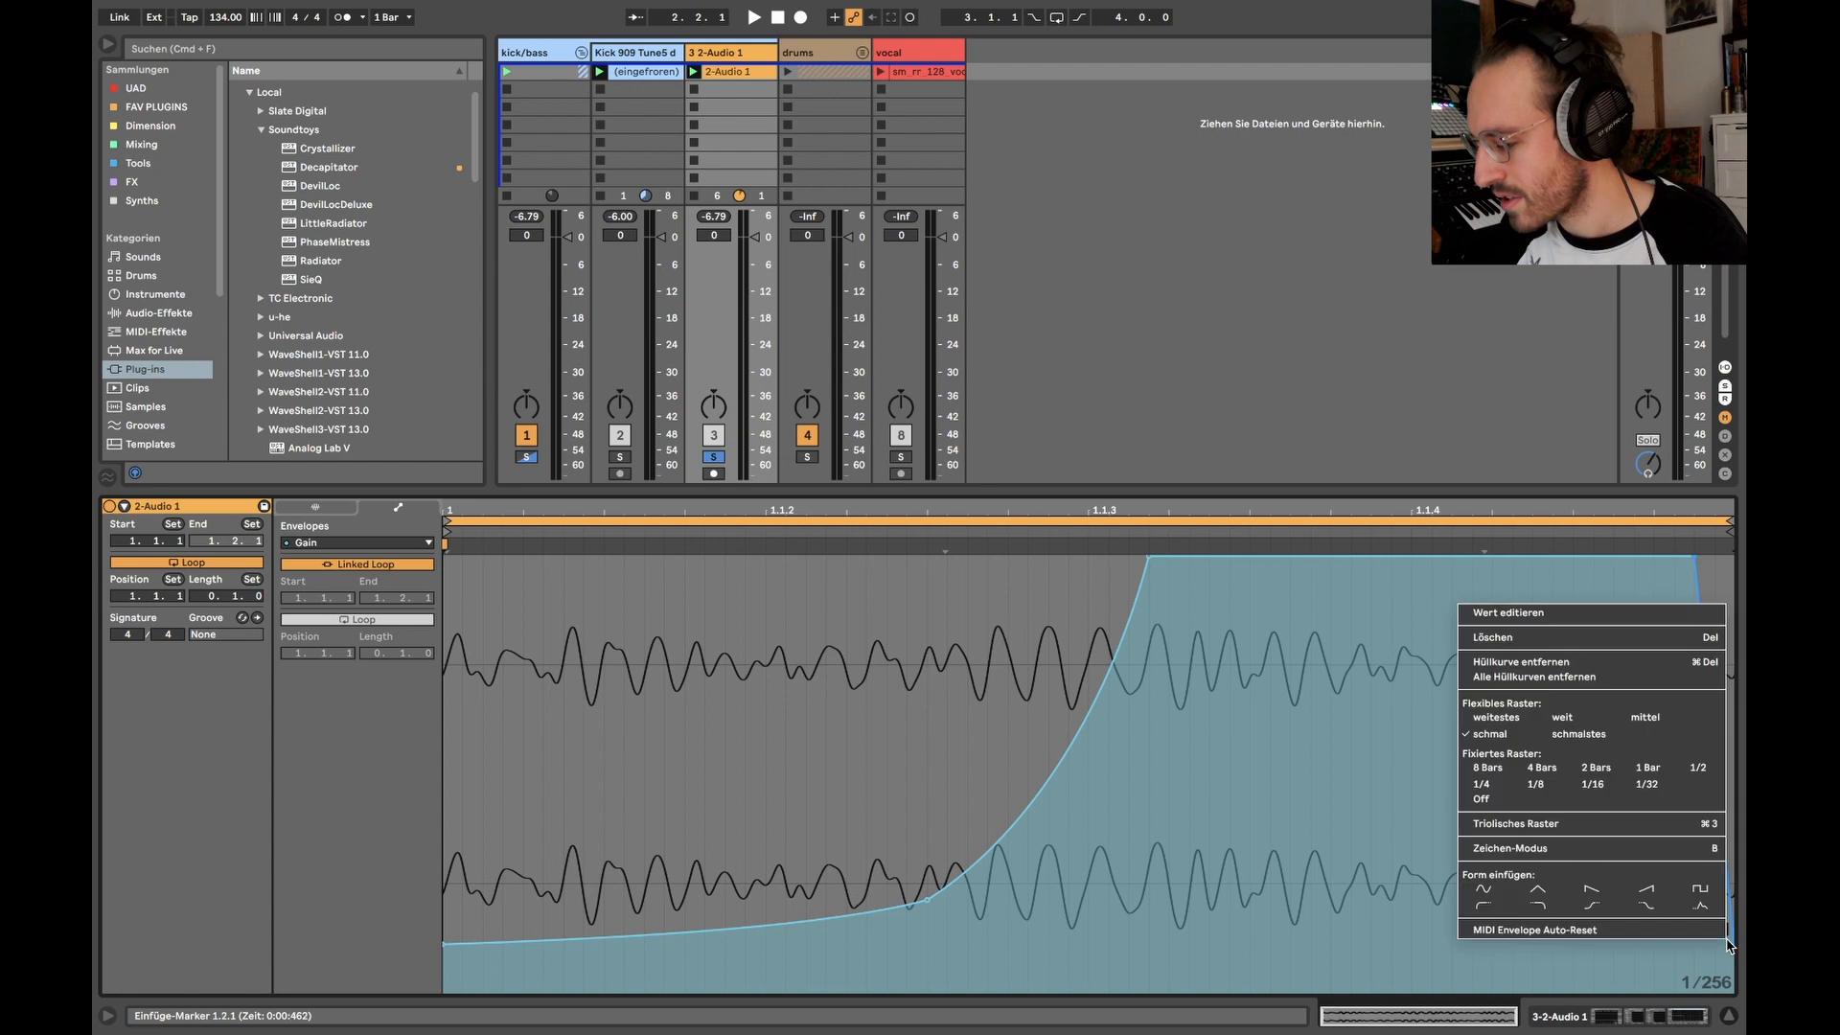
left_click(1538, 613)
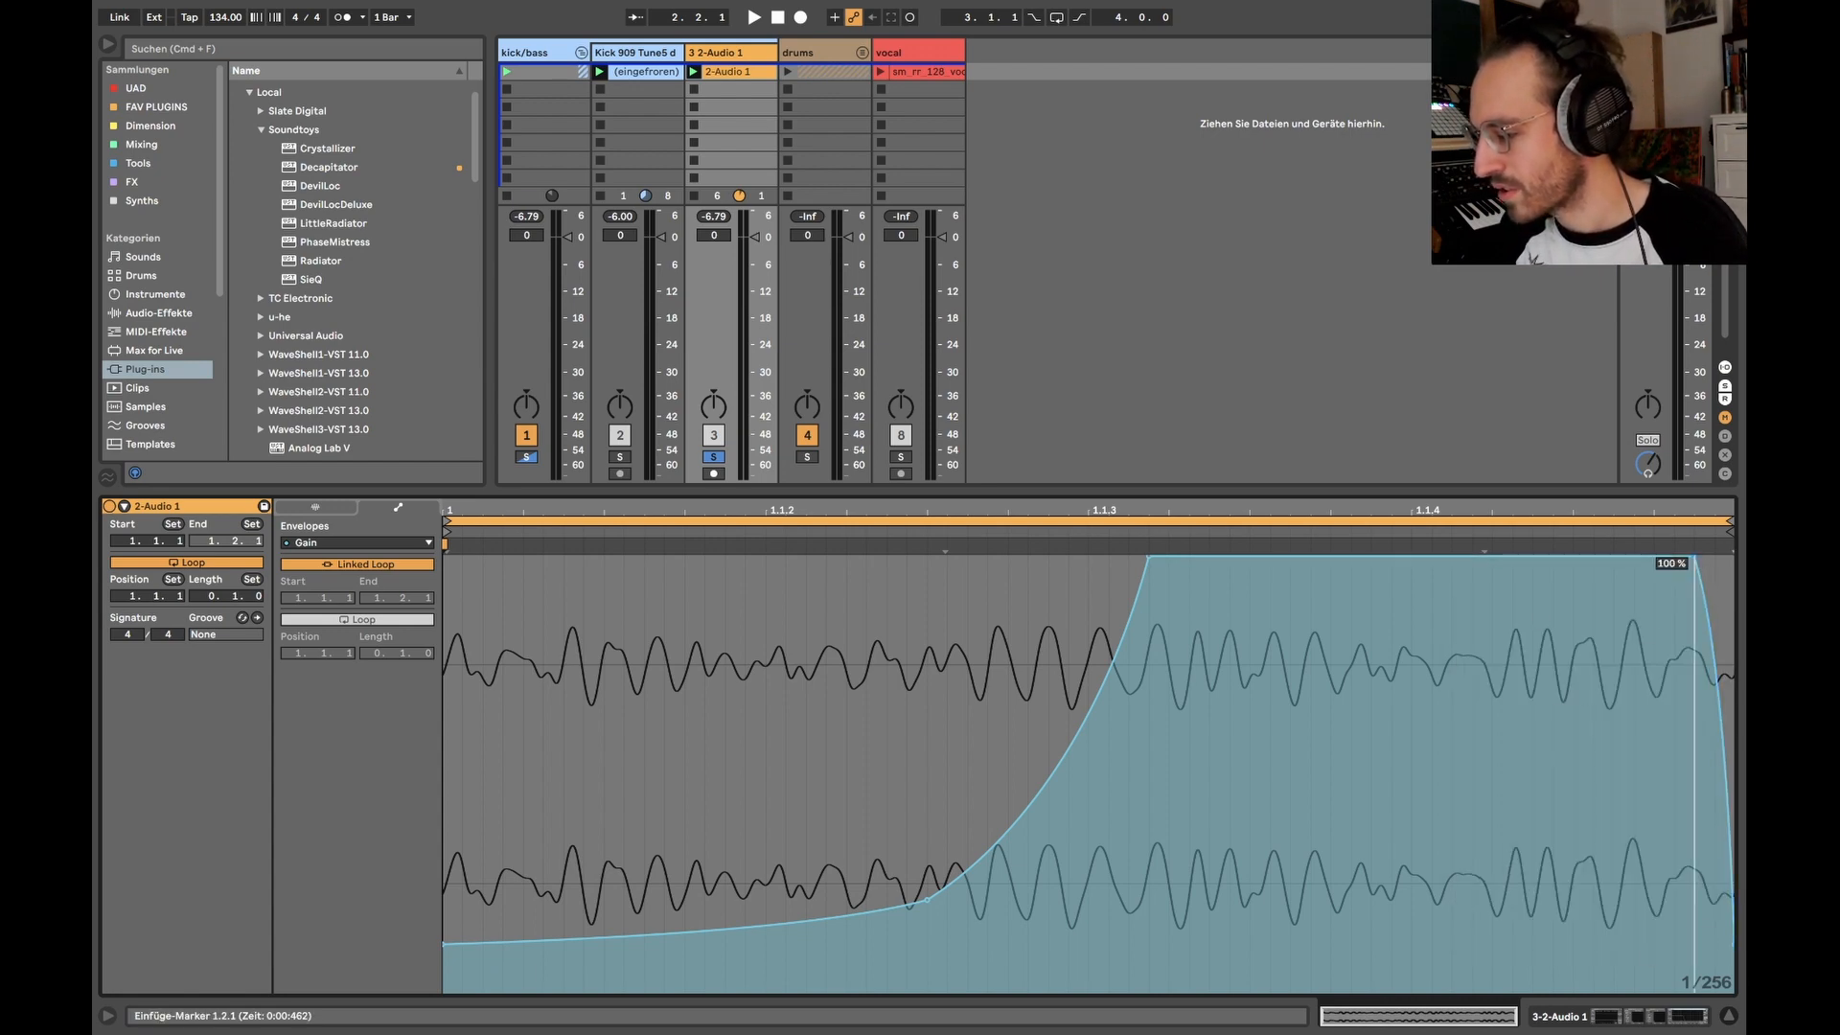
key("space")
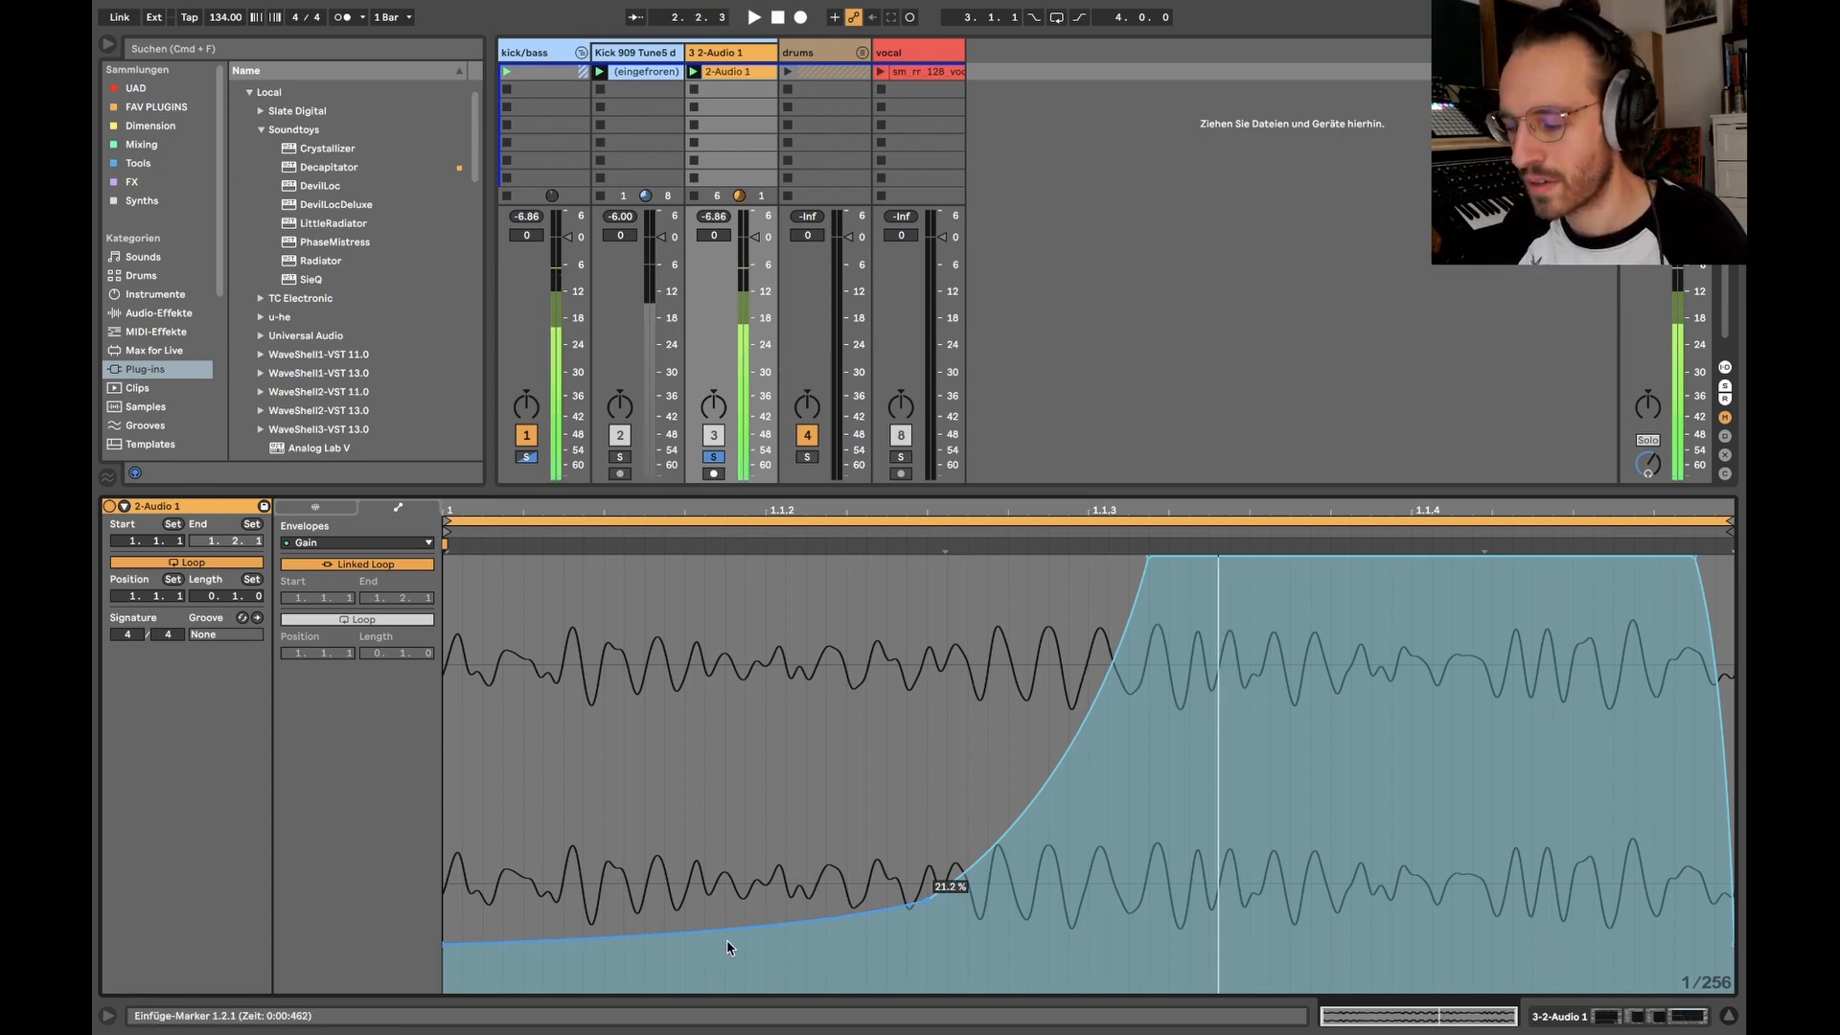
left_click(526, 458)
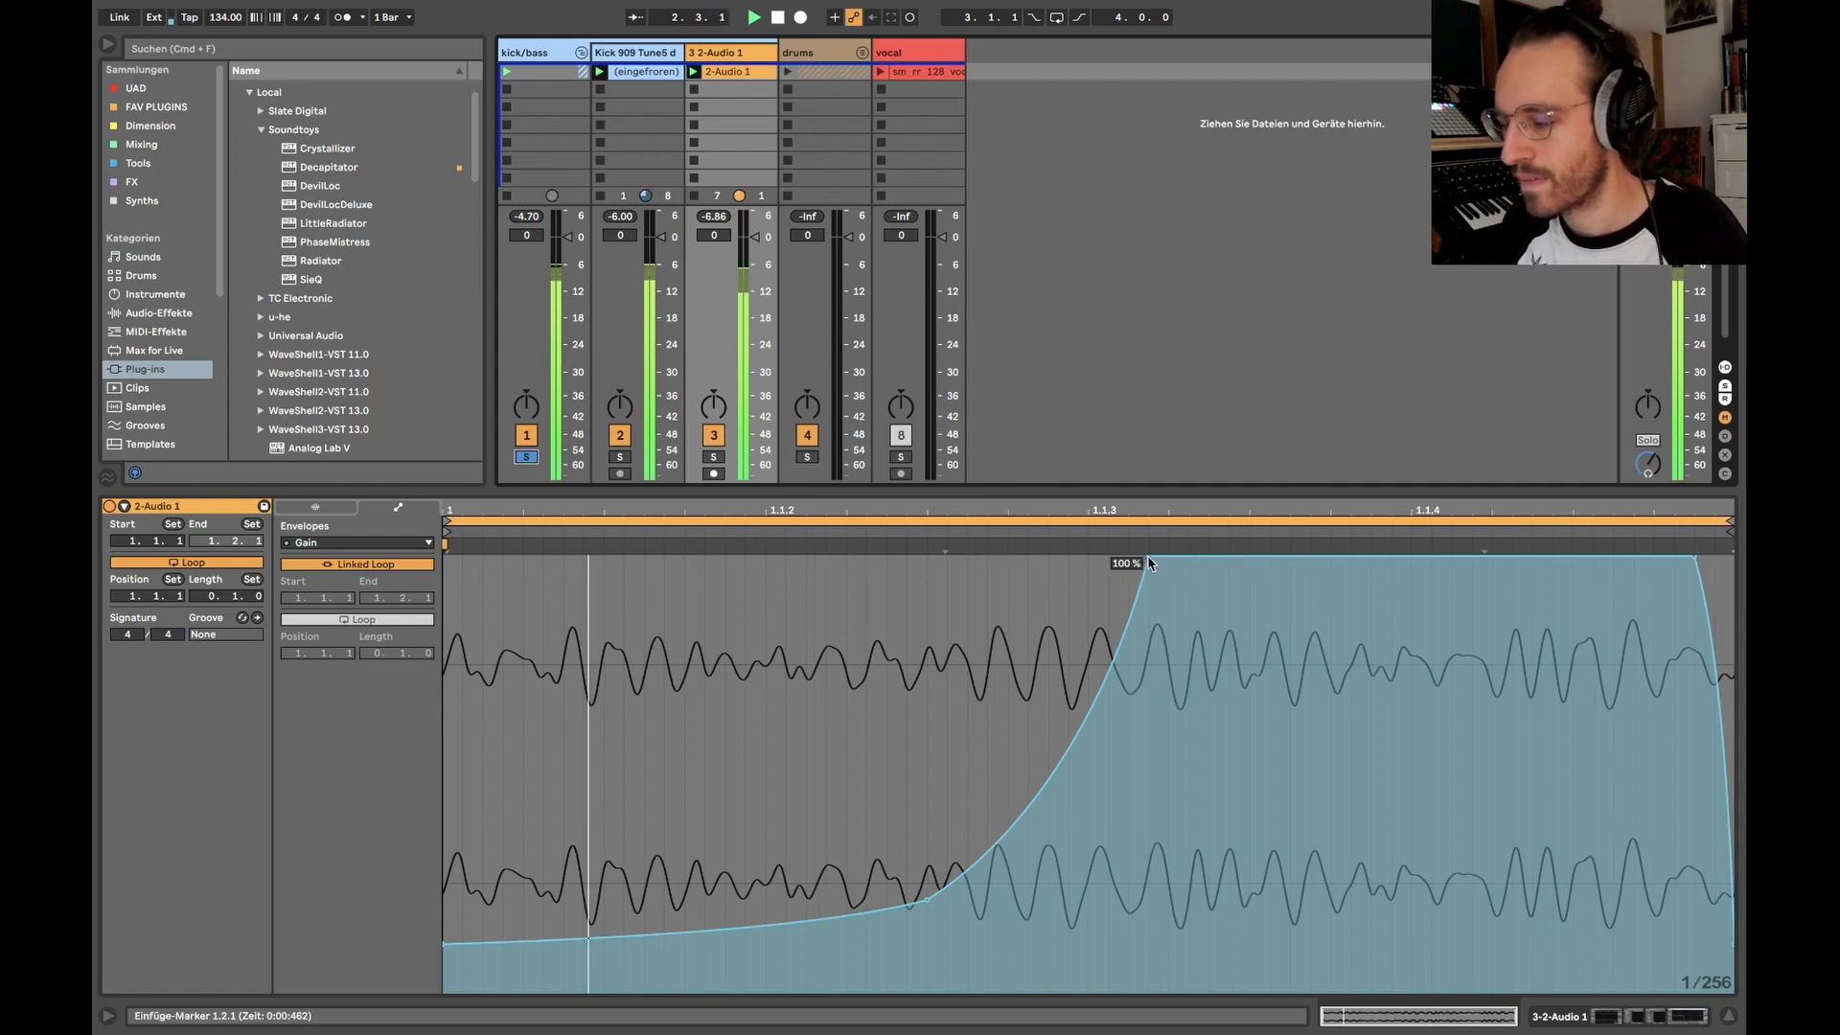
- Shift the gain ramp earlier so it starts just past 1.1.2 and reaches 100% before 1.1.3
left_click_drag(1148, 557, 1049, 558)
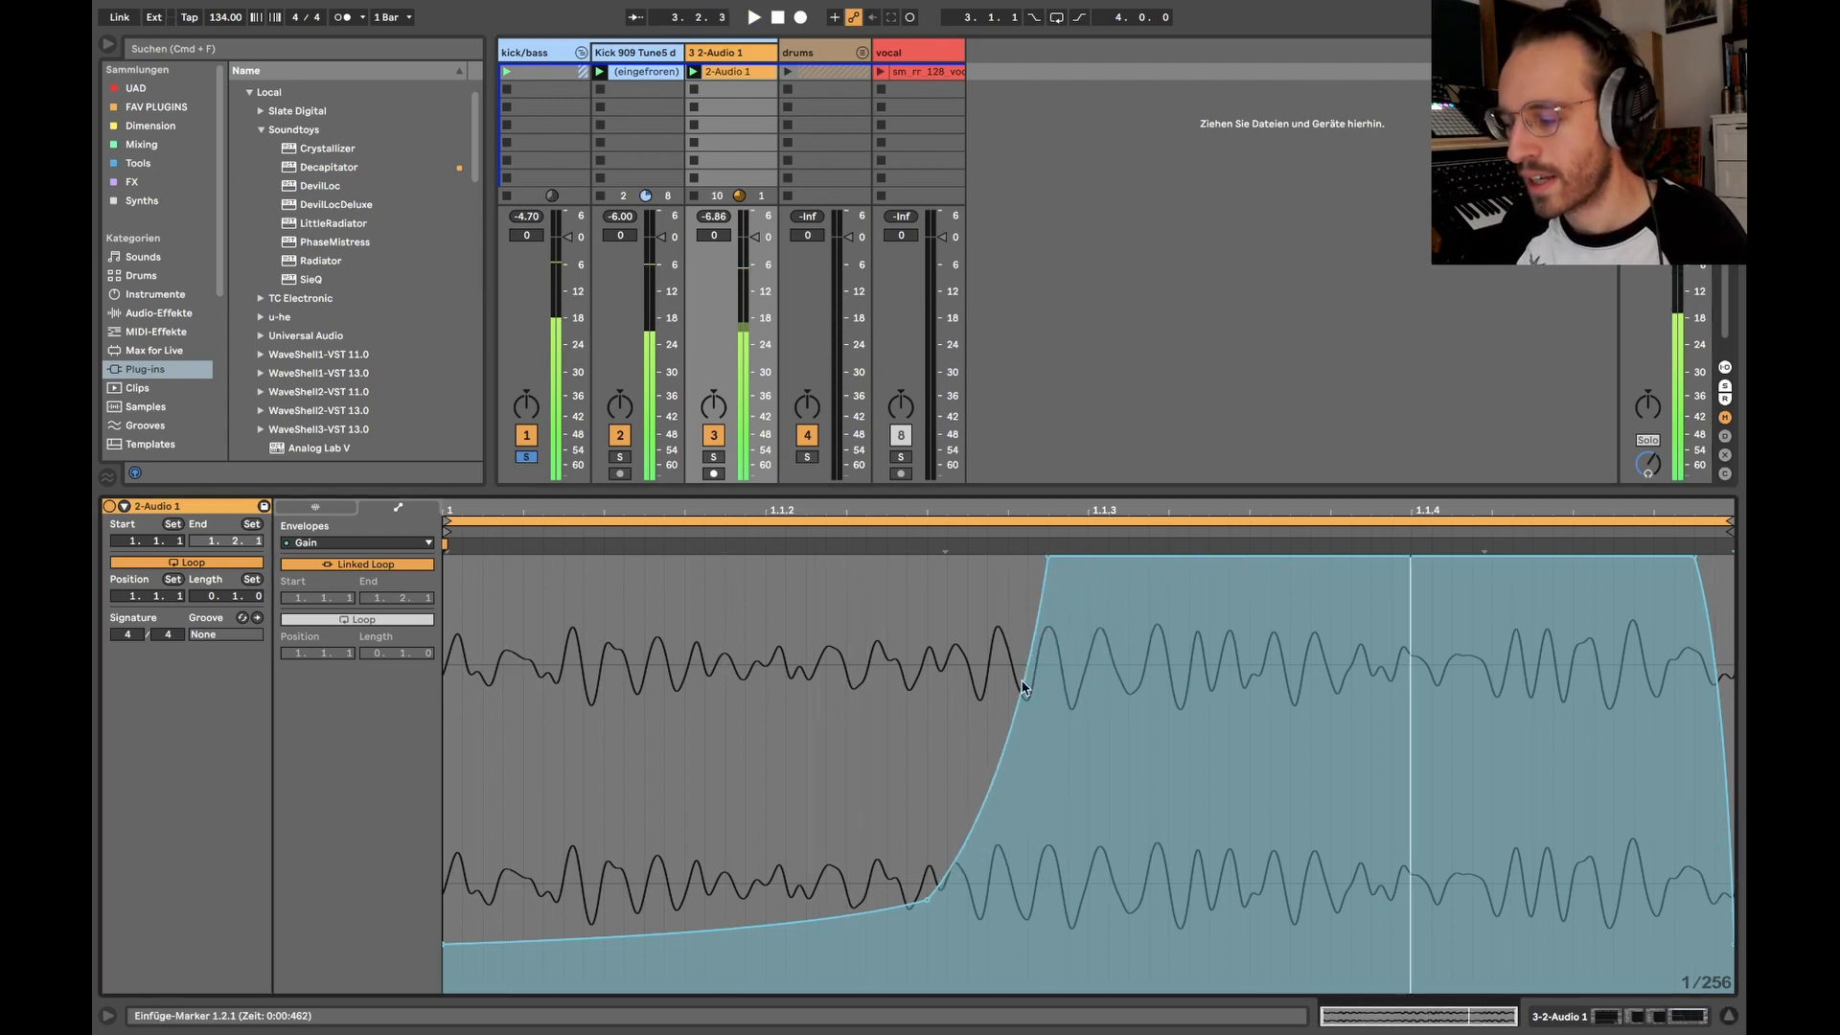
left_click_drag(1049, 558, 986, 558)
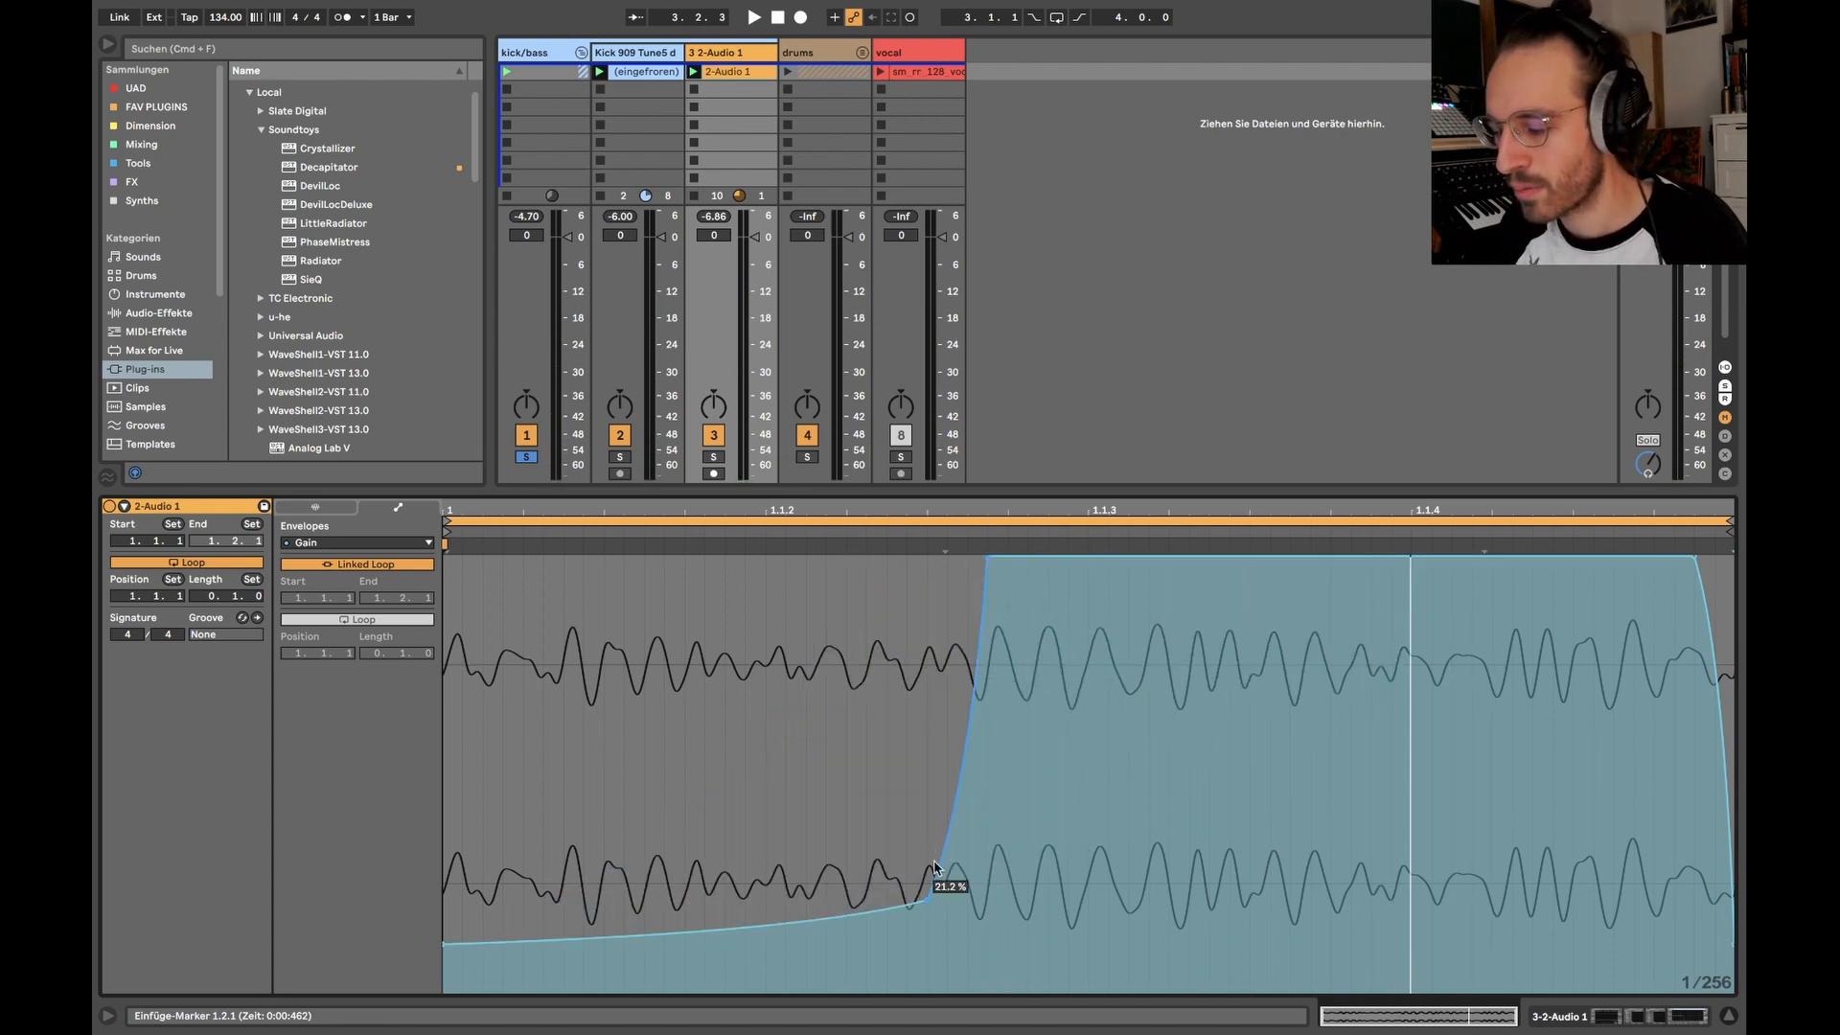
left_click_drag(927, 901, 804, 902)
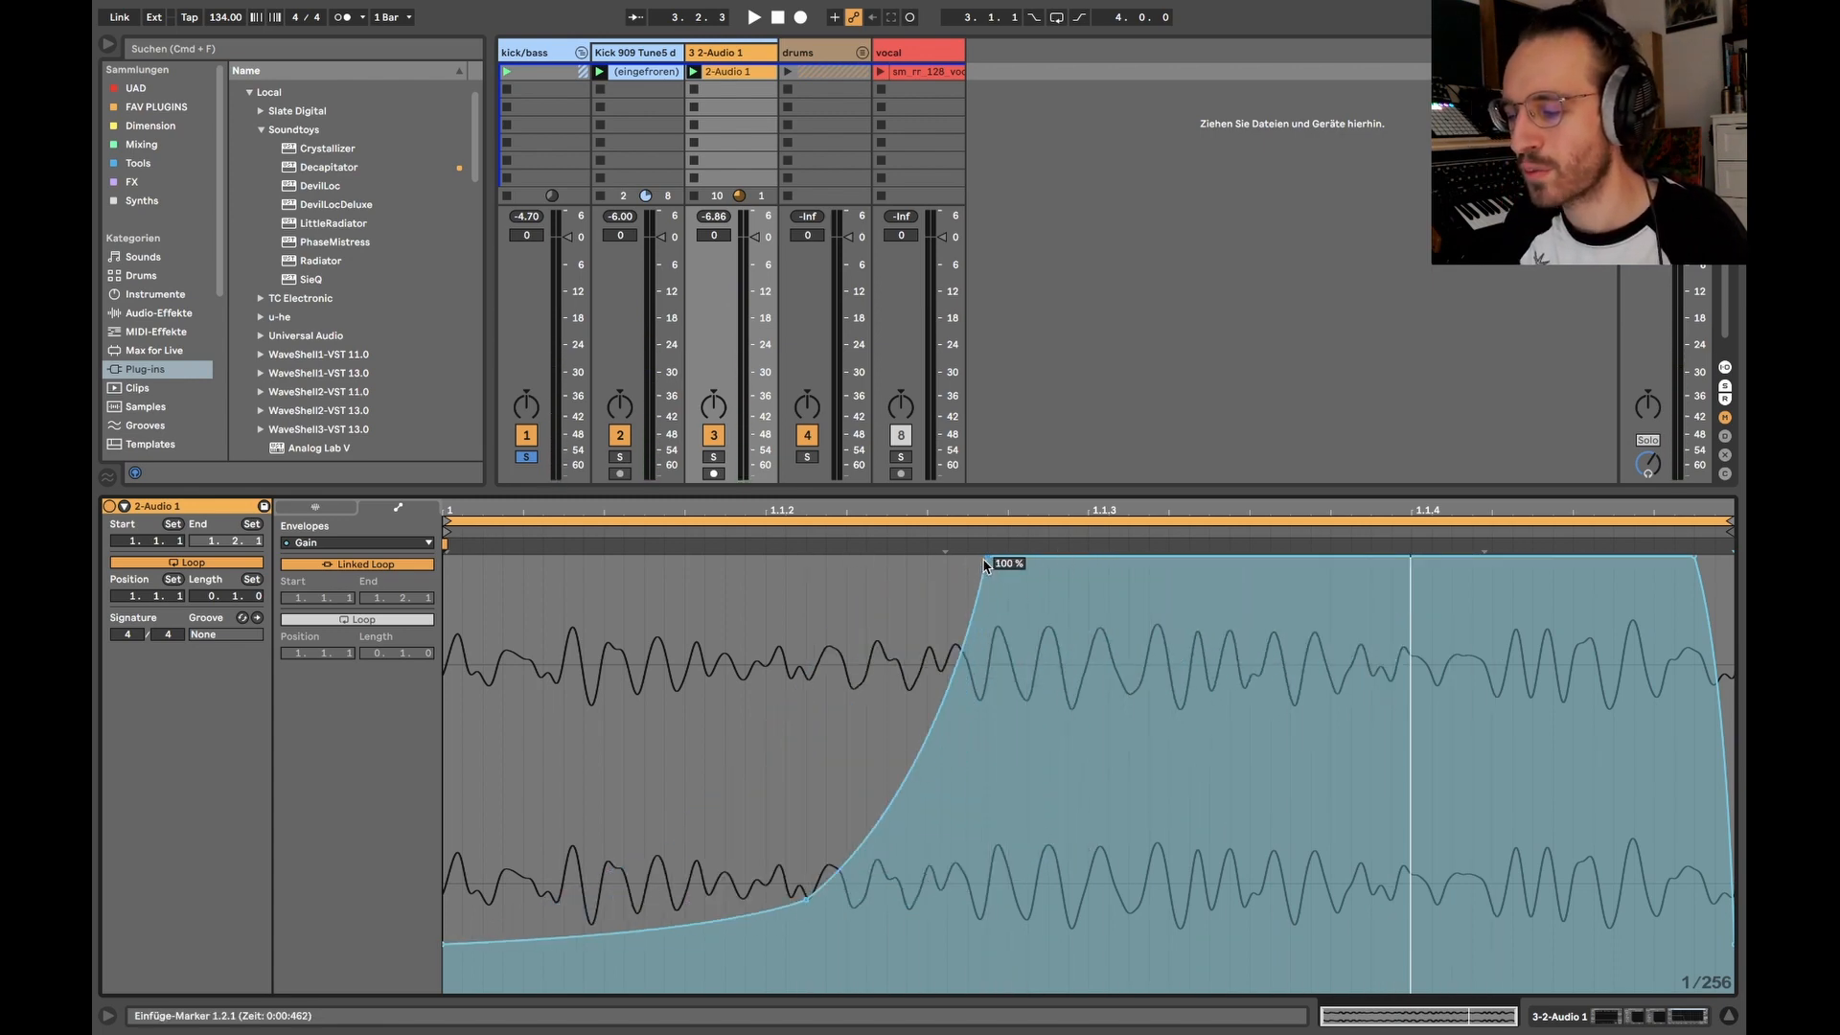
- Shift the gain ramp progressively later until it reaches 100% around 1.1.4, and audition the longer ducking with the kick
left_click_drag(986, 565, 1248, 565)
left_click_drag(802, 895, 1045, 897)
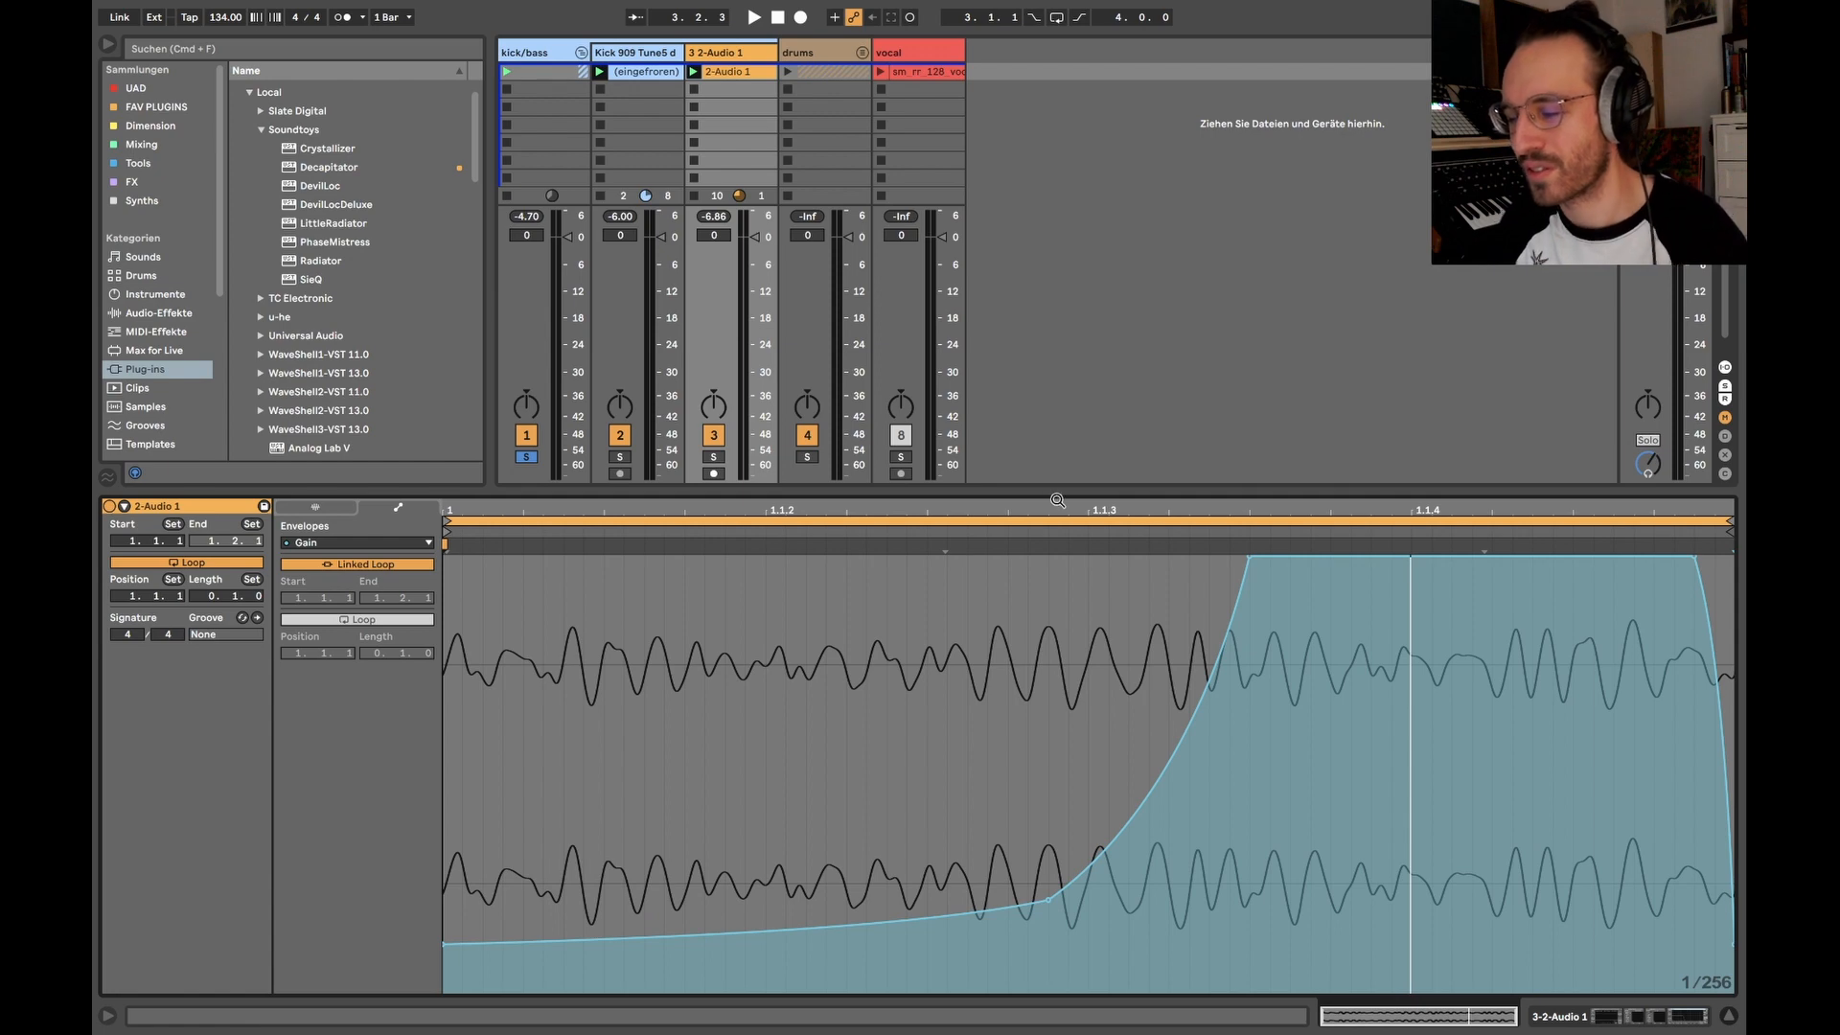
key("space")
left_click_drag(1049, 898, 1229, 898)
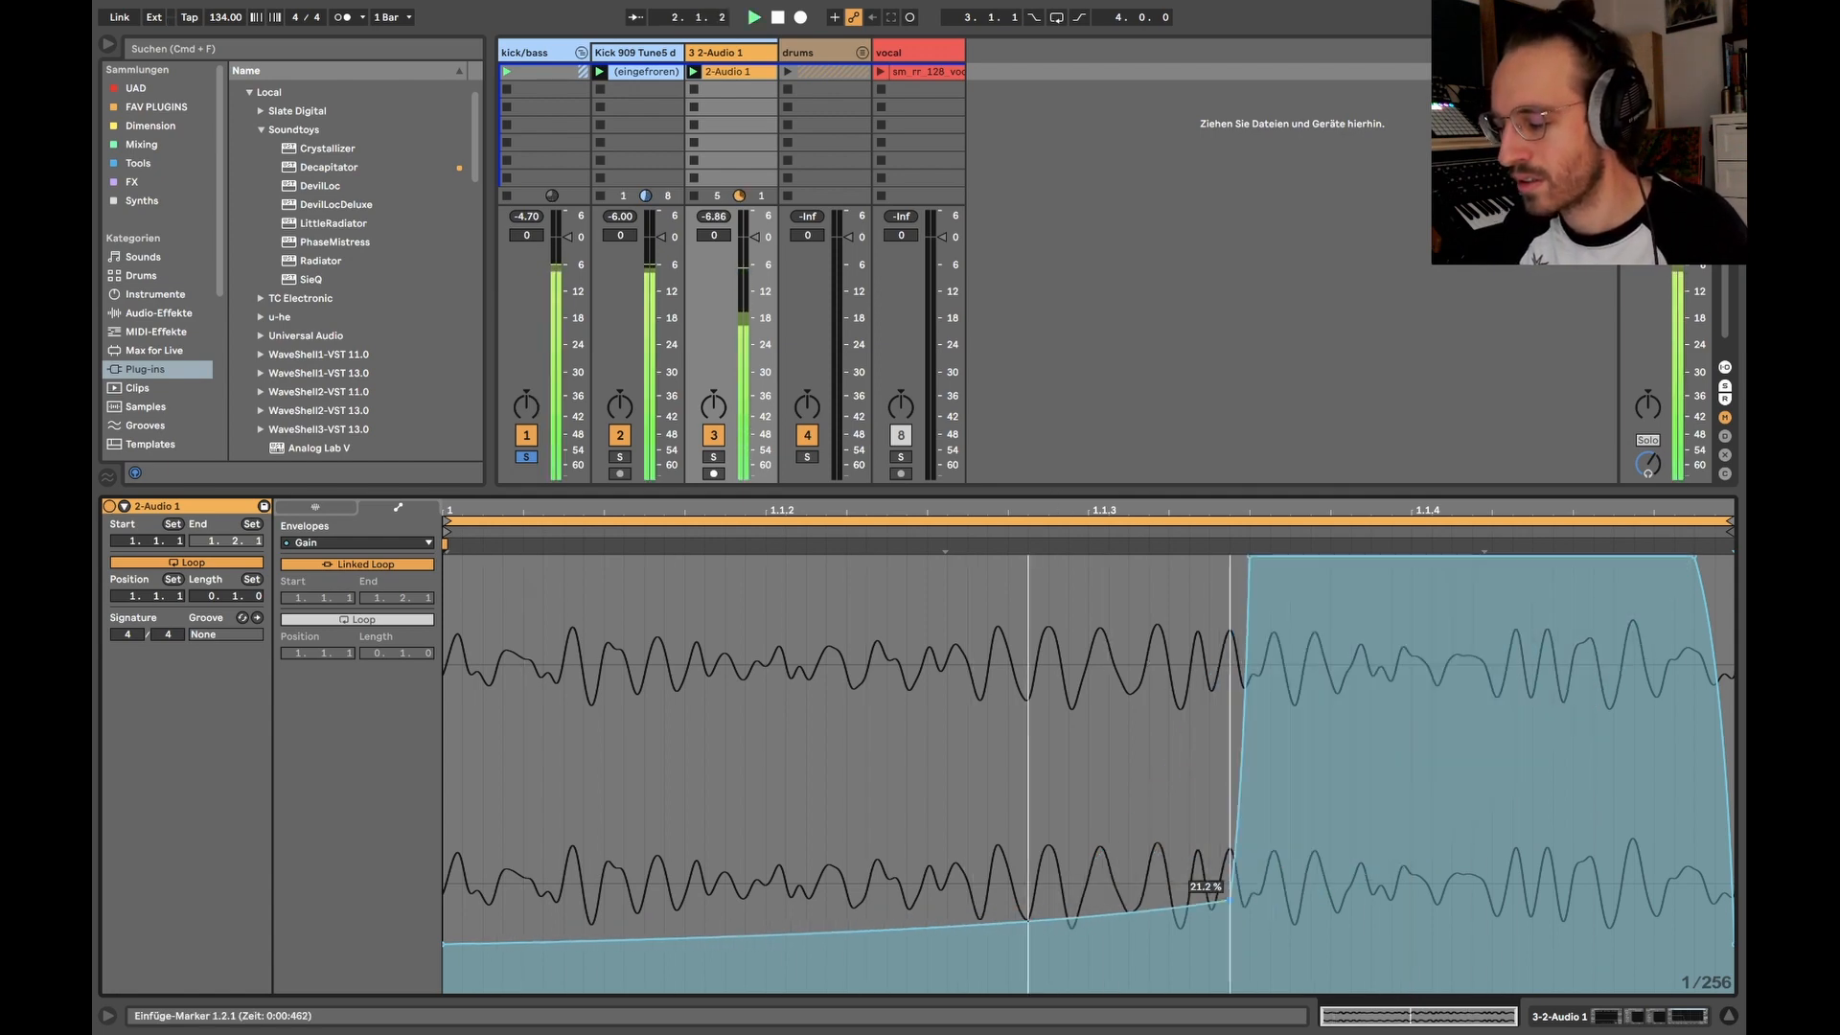
left_click_drag(1249, 556, 1431, 556)
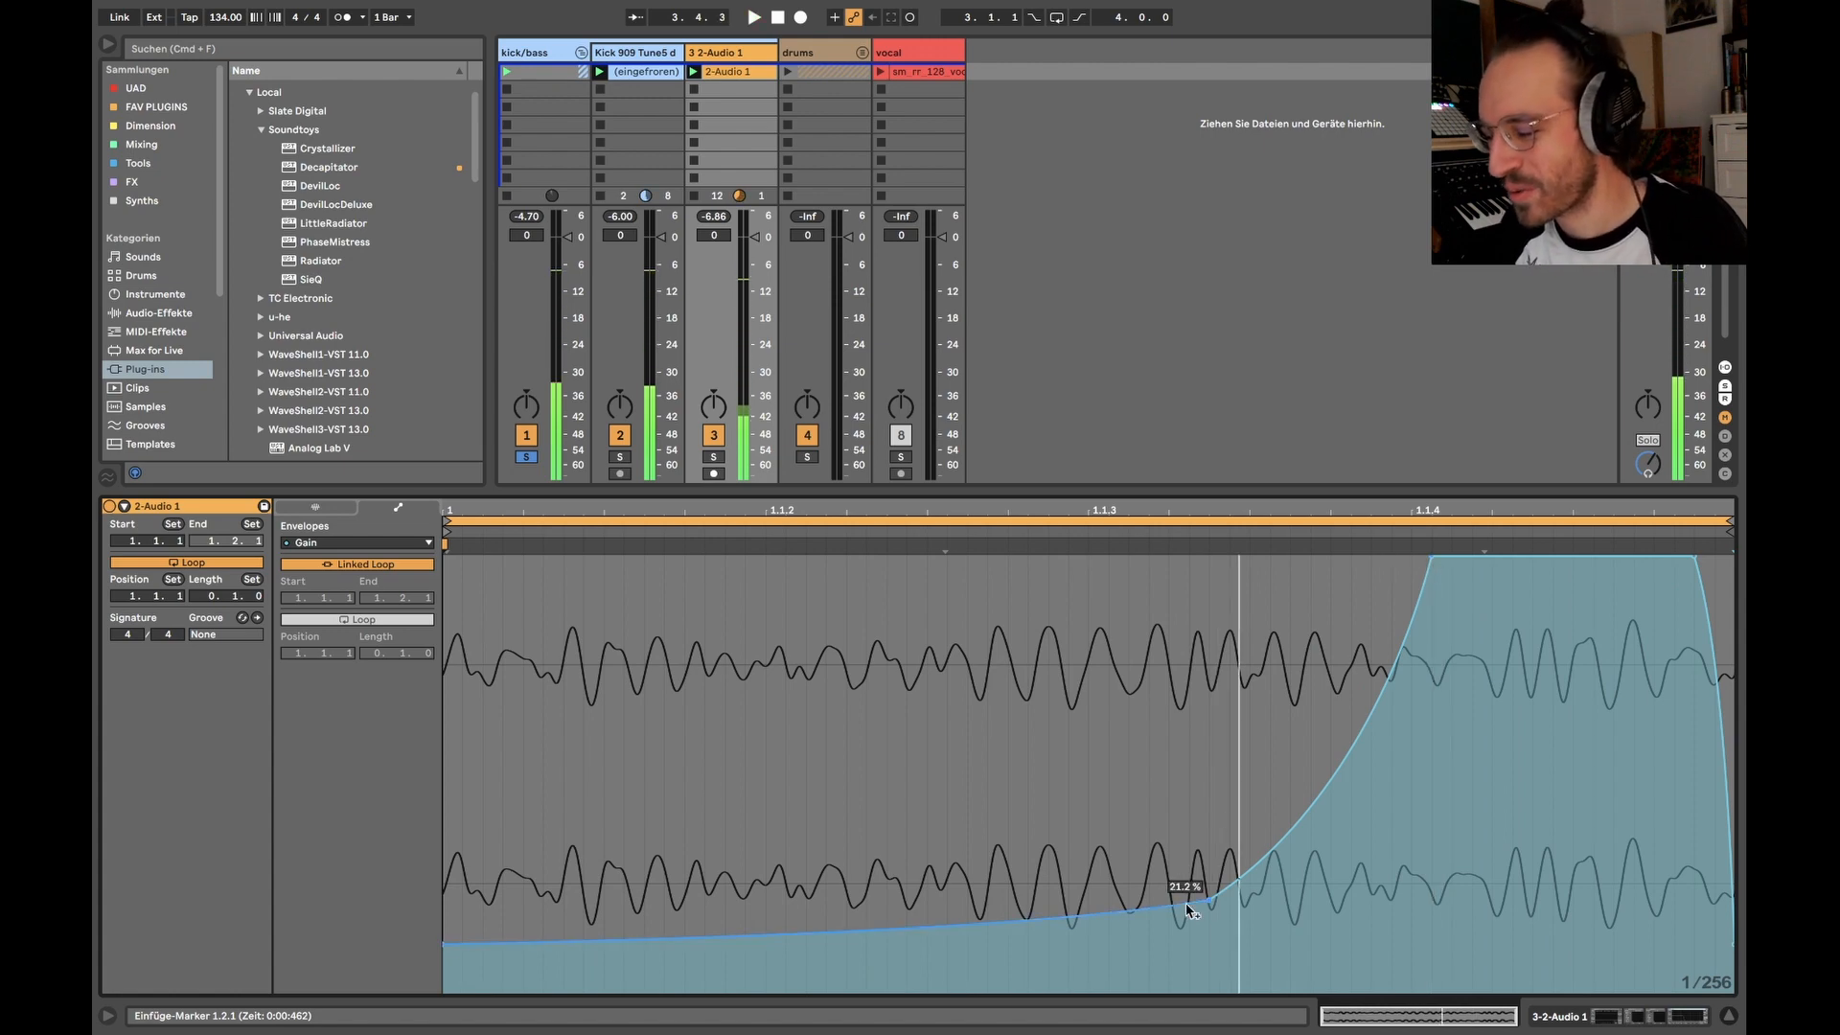
- Set the gain ramp to run from just past 1.1.2 to just past 1.1.3, refine its curve with an extra midpoint, and audition it
left_click_drag(1186, 903, 810, 901)
left_click_drag(1431, 556, 1128, 558)
key("space")
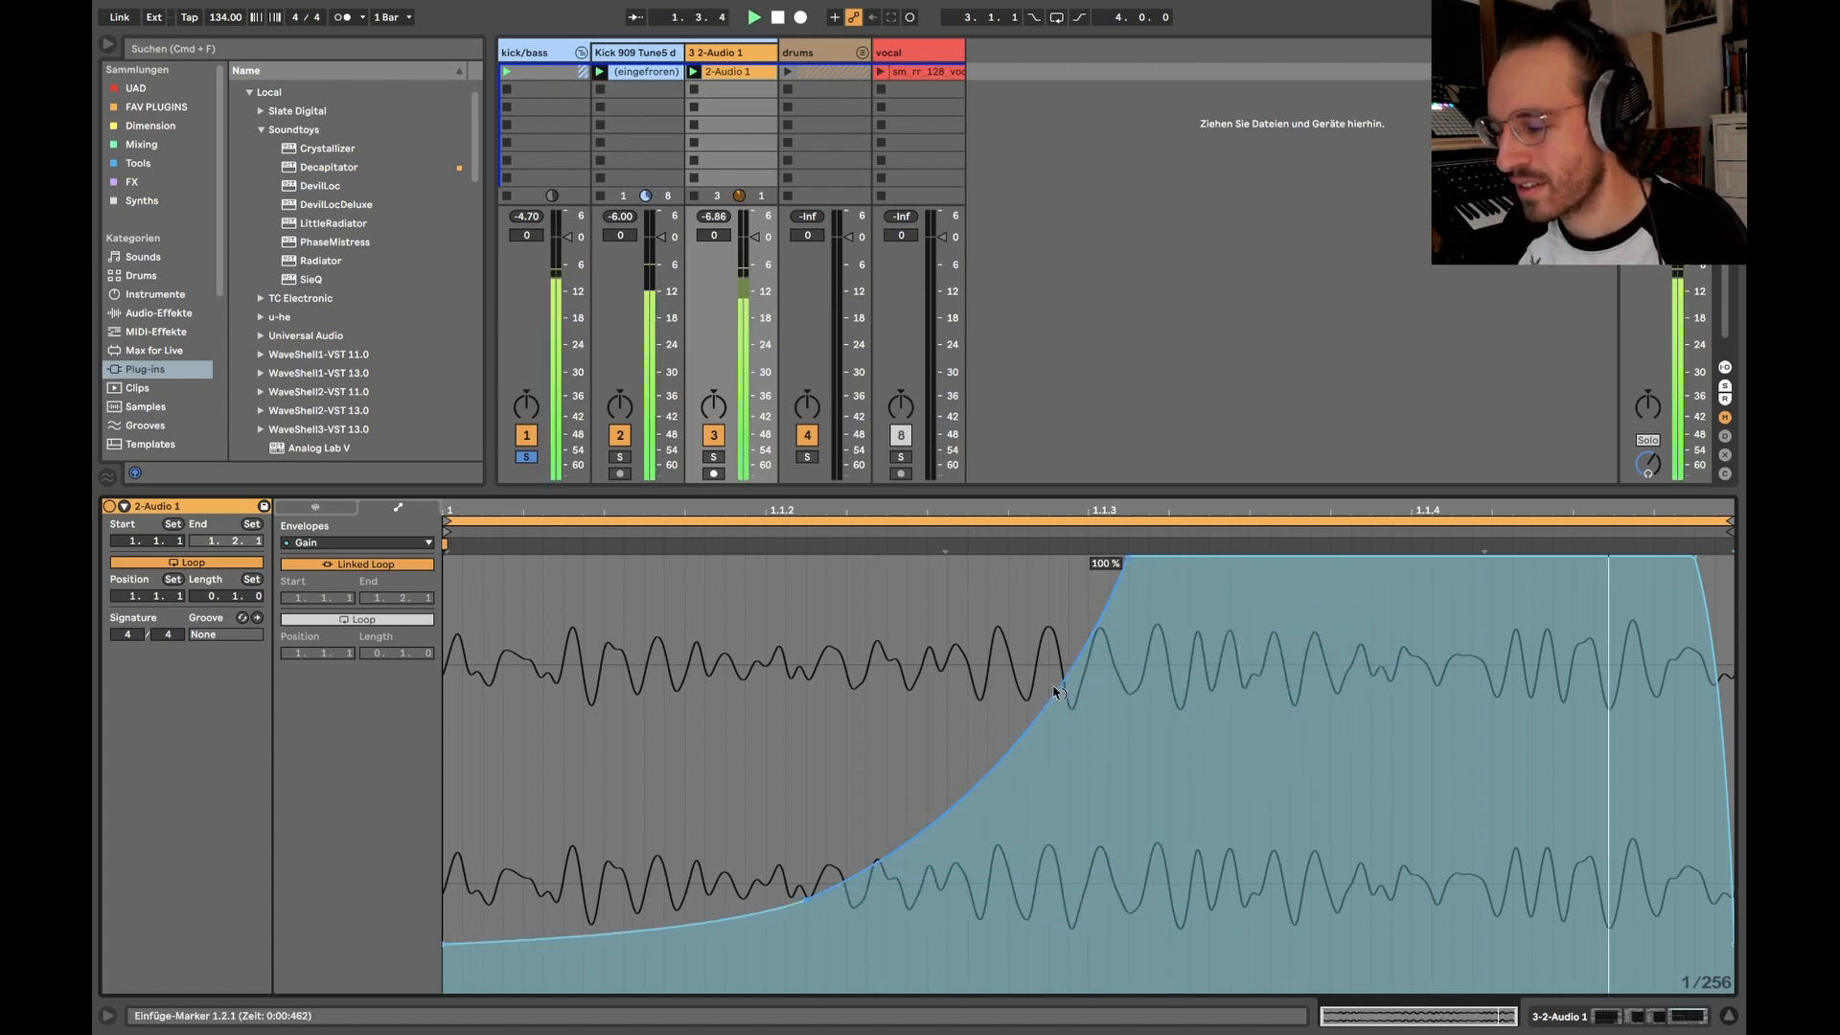
mouse_move(1057, 692)
left_mouse_down()
mouse_move(1057, 573)
mouse_move(1057, 698)
mouse_move(1057, 659)
left_mouse_up()
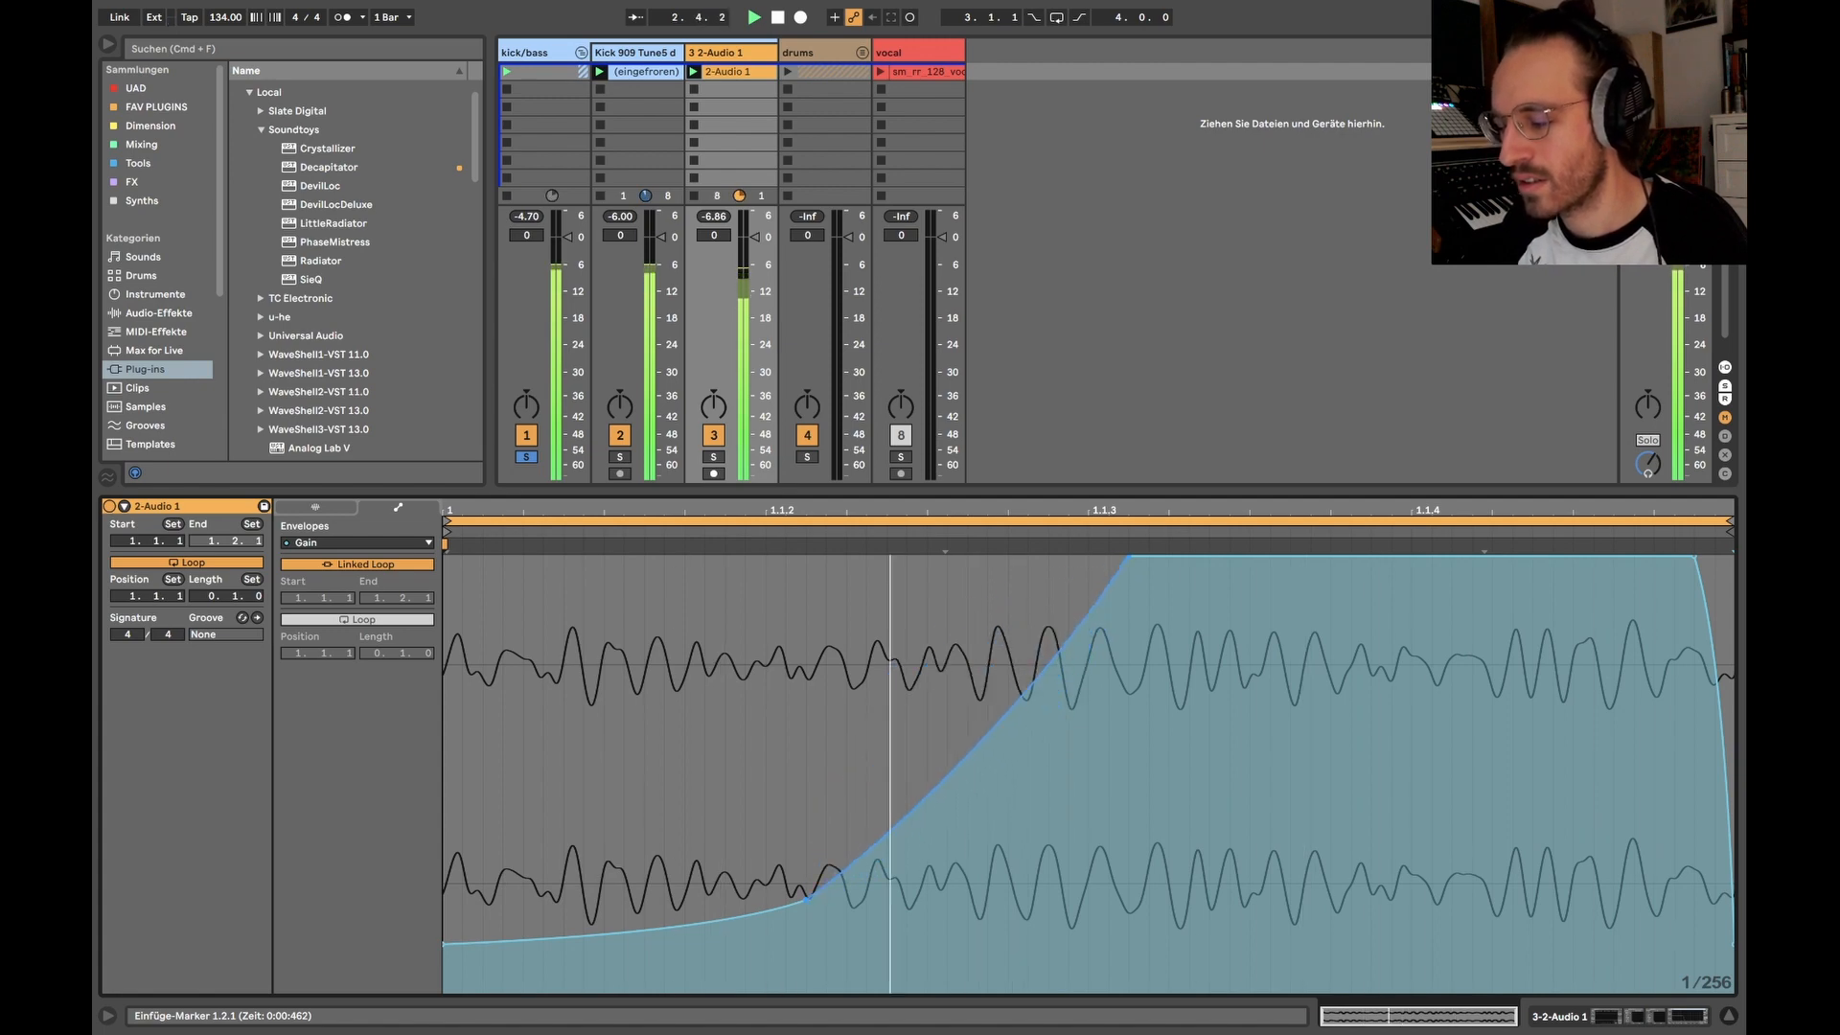
left_click_drag(930, 792, 934, 841)
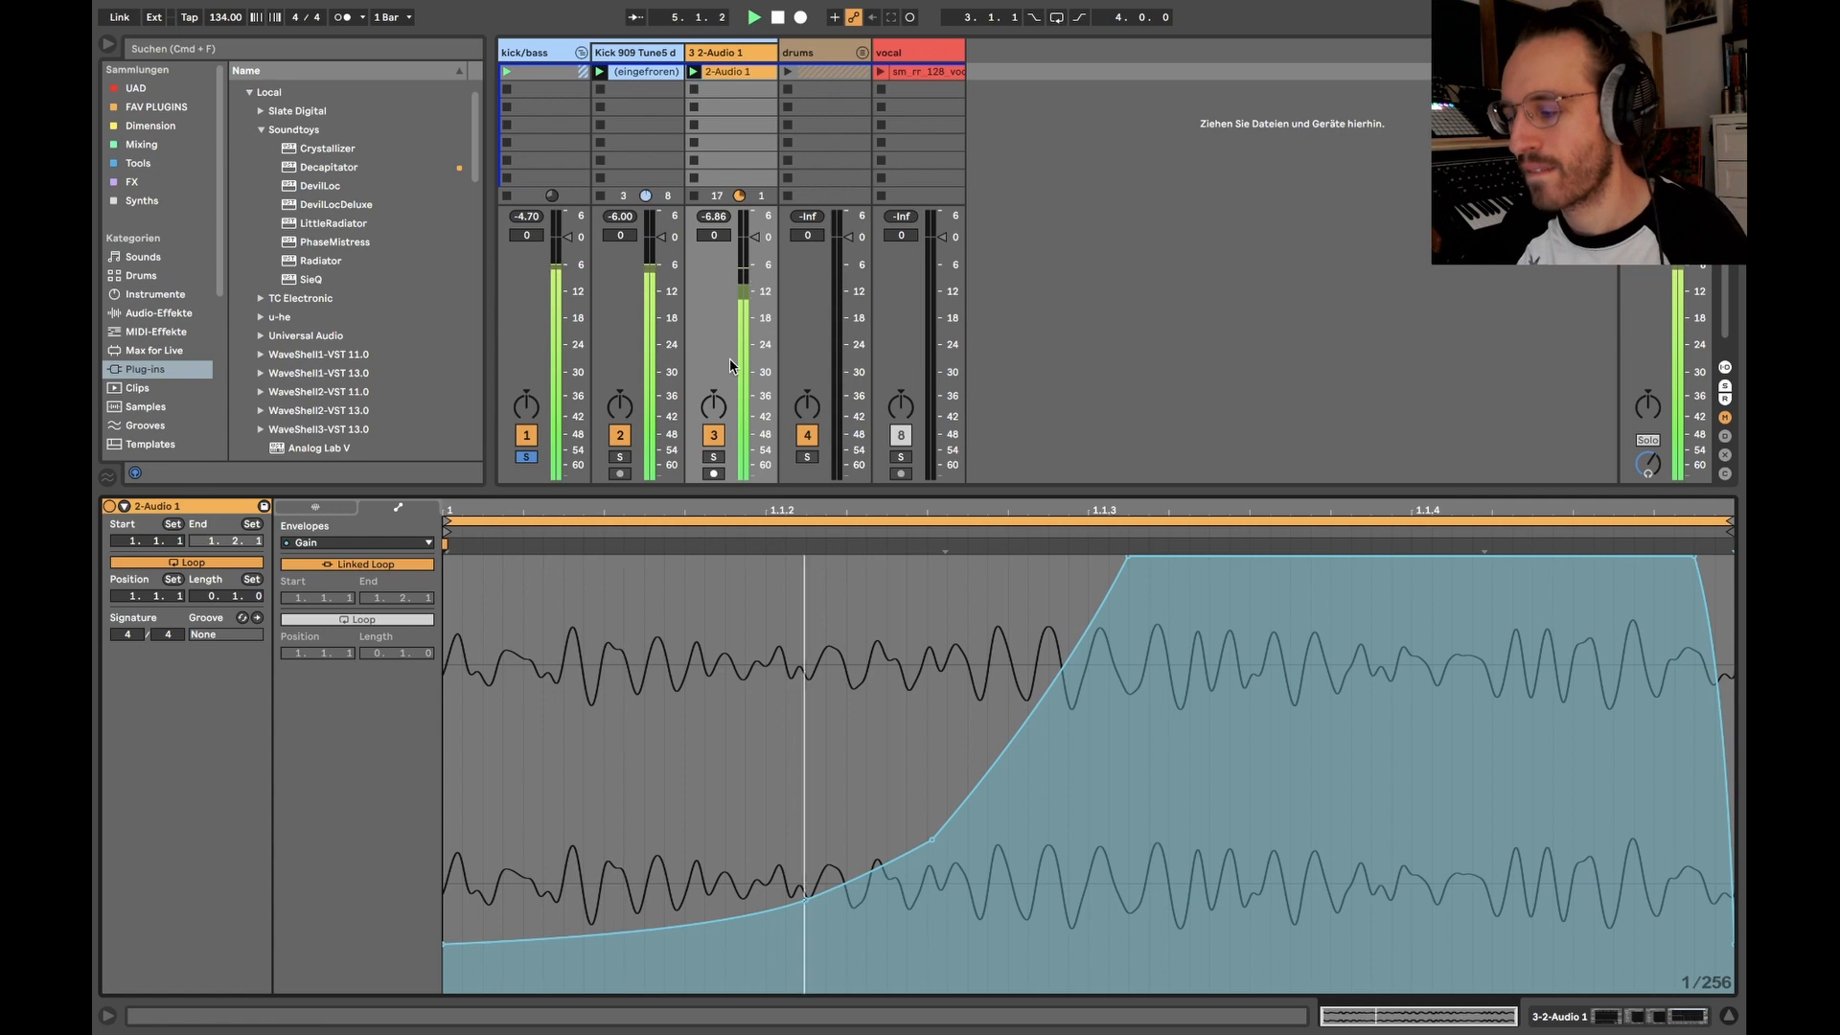
key("space")
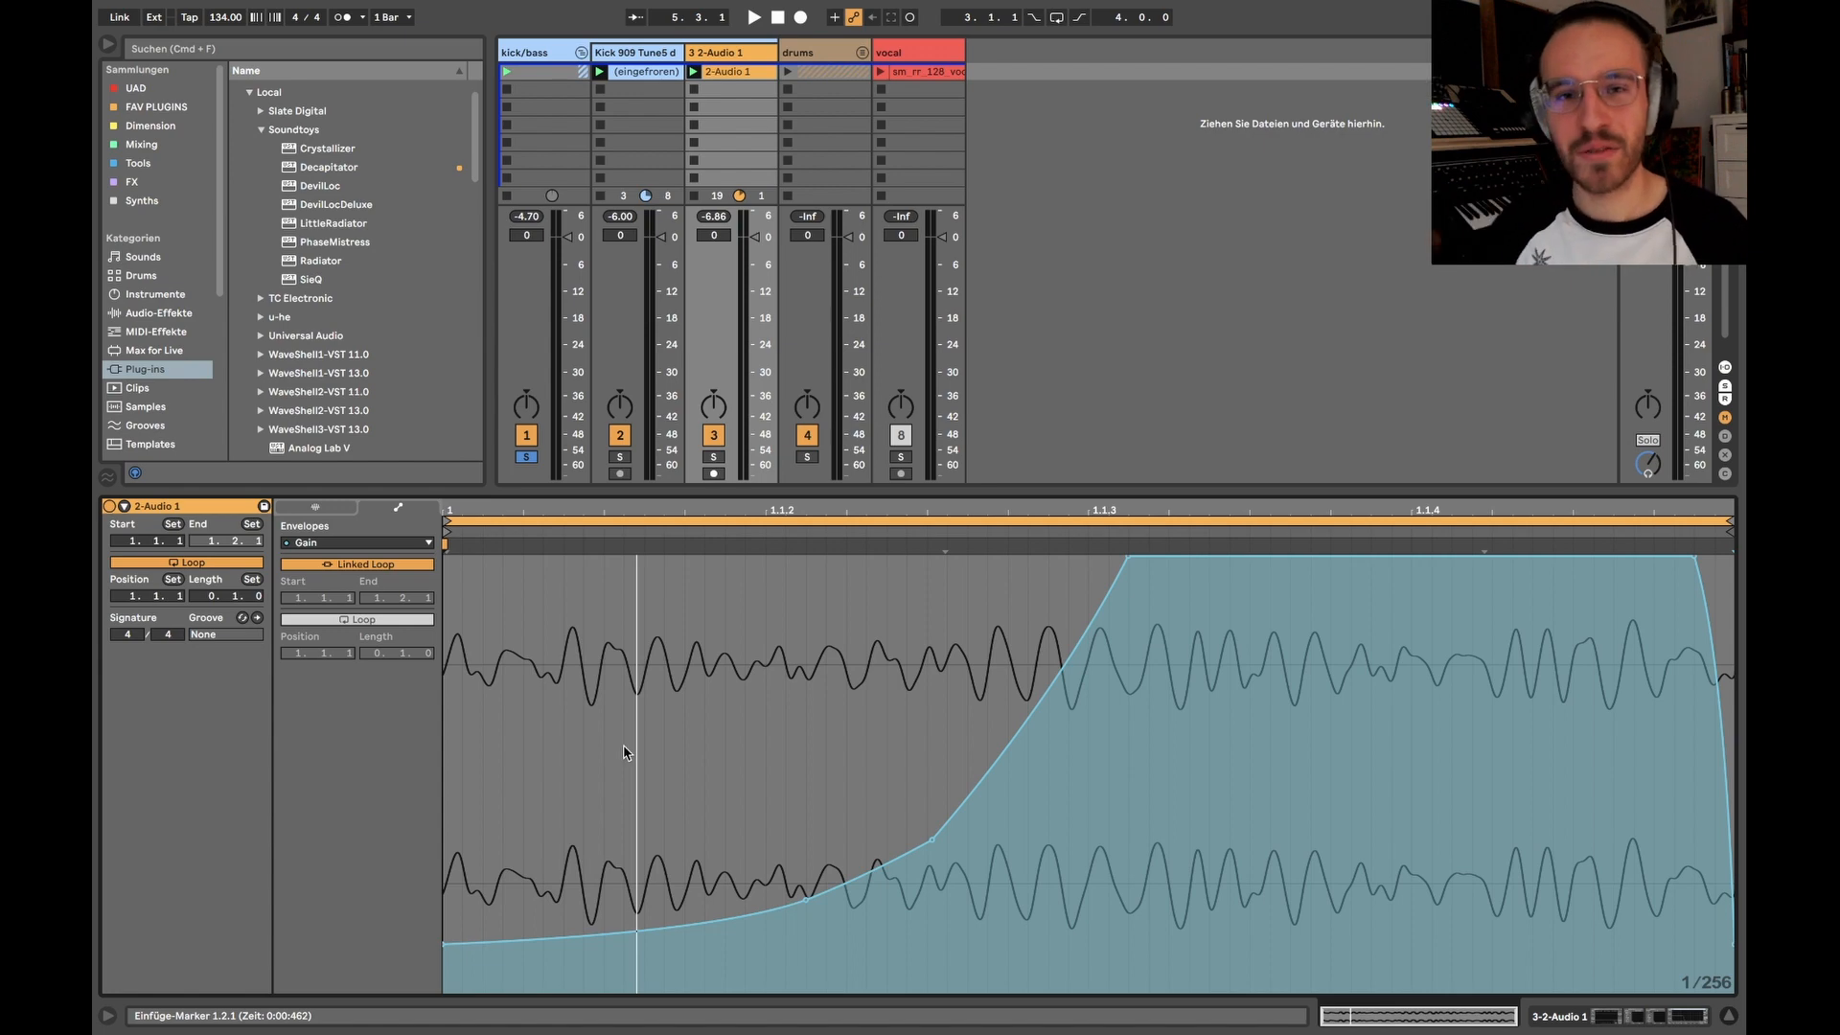
- Review the clip's sample and envelope views, and compare with the ShaperBox 2 volume curve in the bass track's device chain
left_click(472, 658)
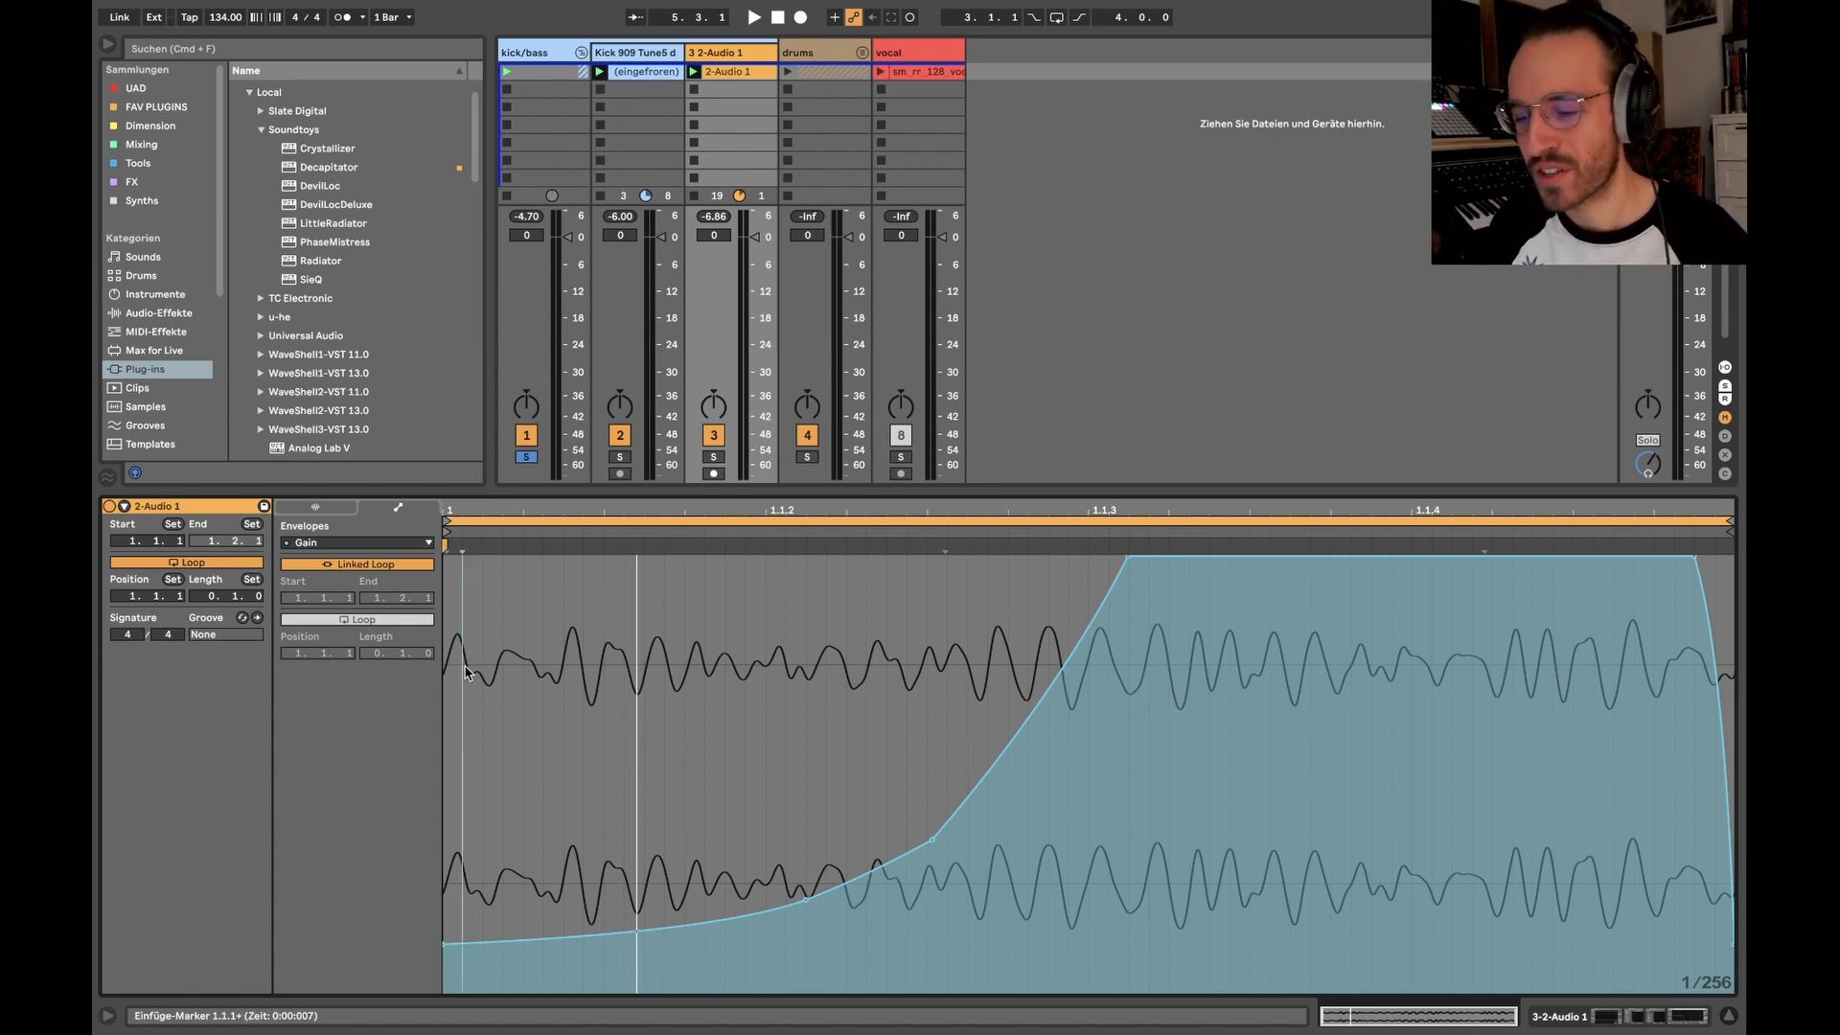
left_click(335, 507)
left_click(399, 508)
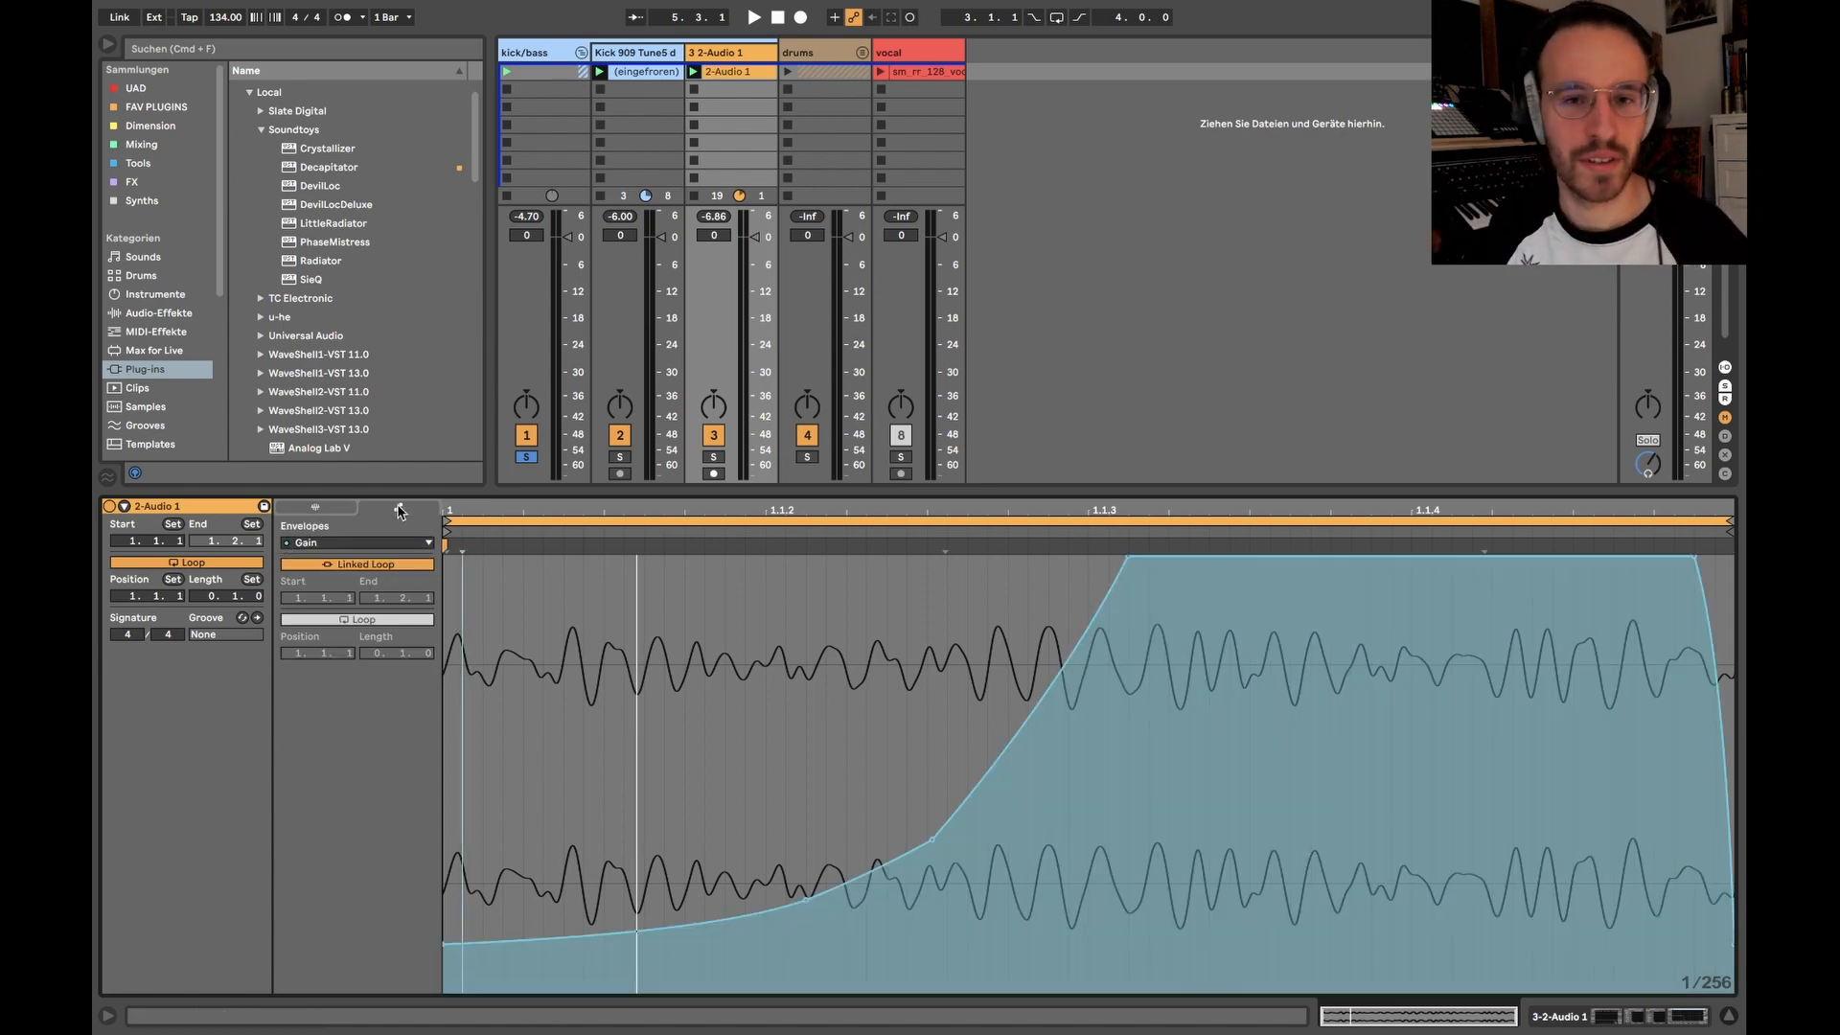
key("shift+Tab")
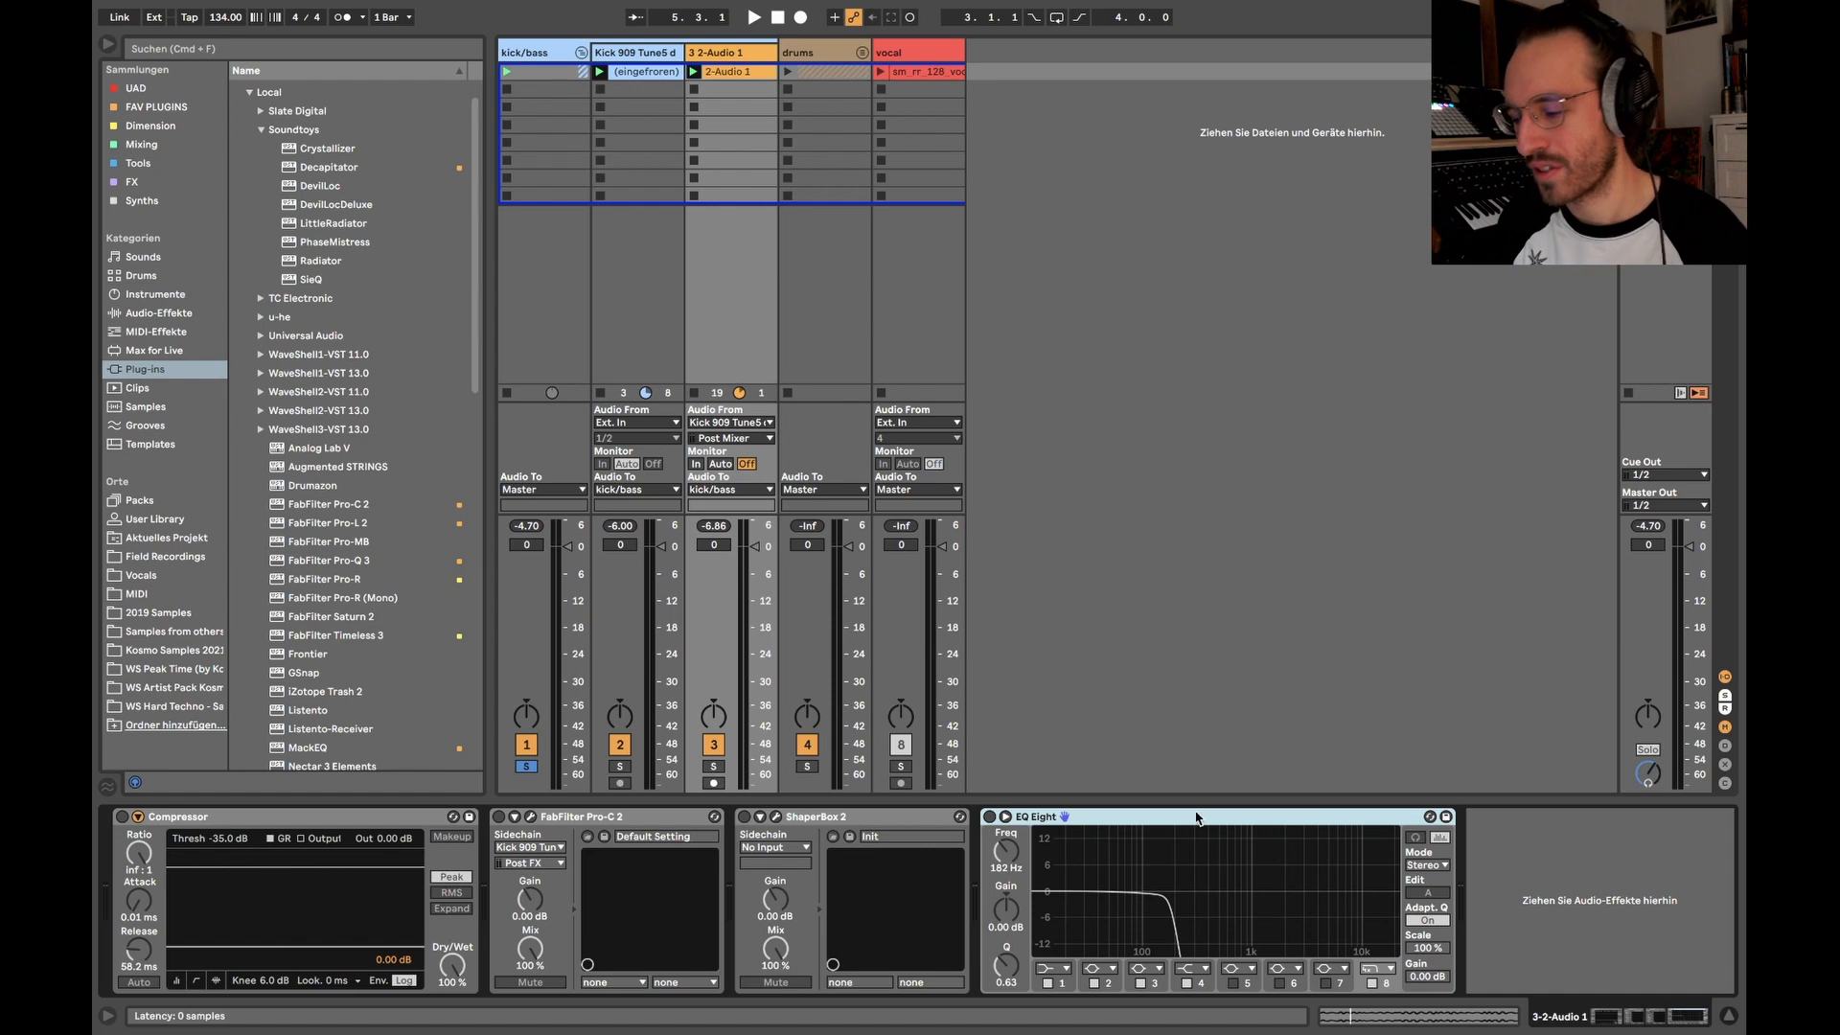
left_click(777, 818)
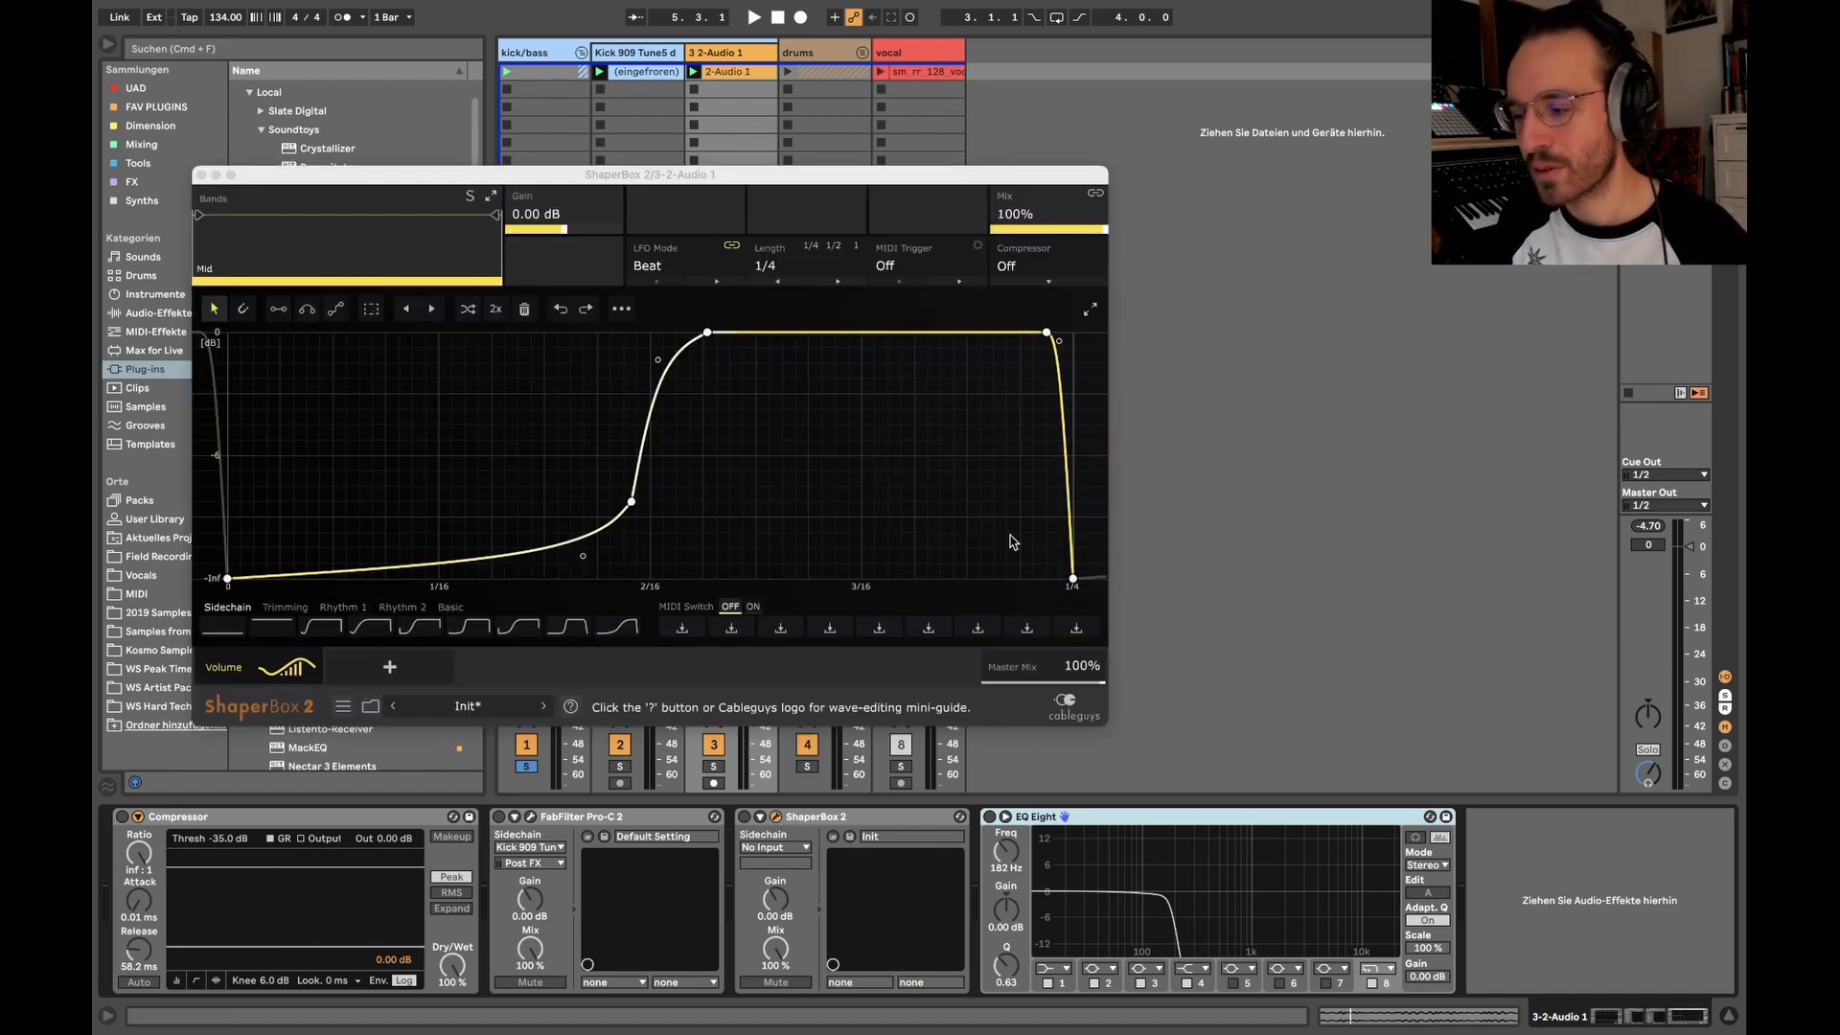
left_click(777, 818)
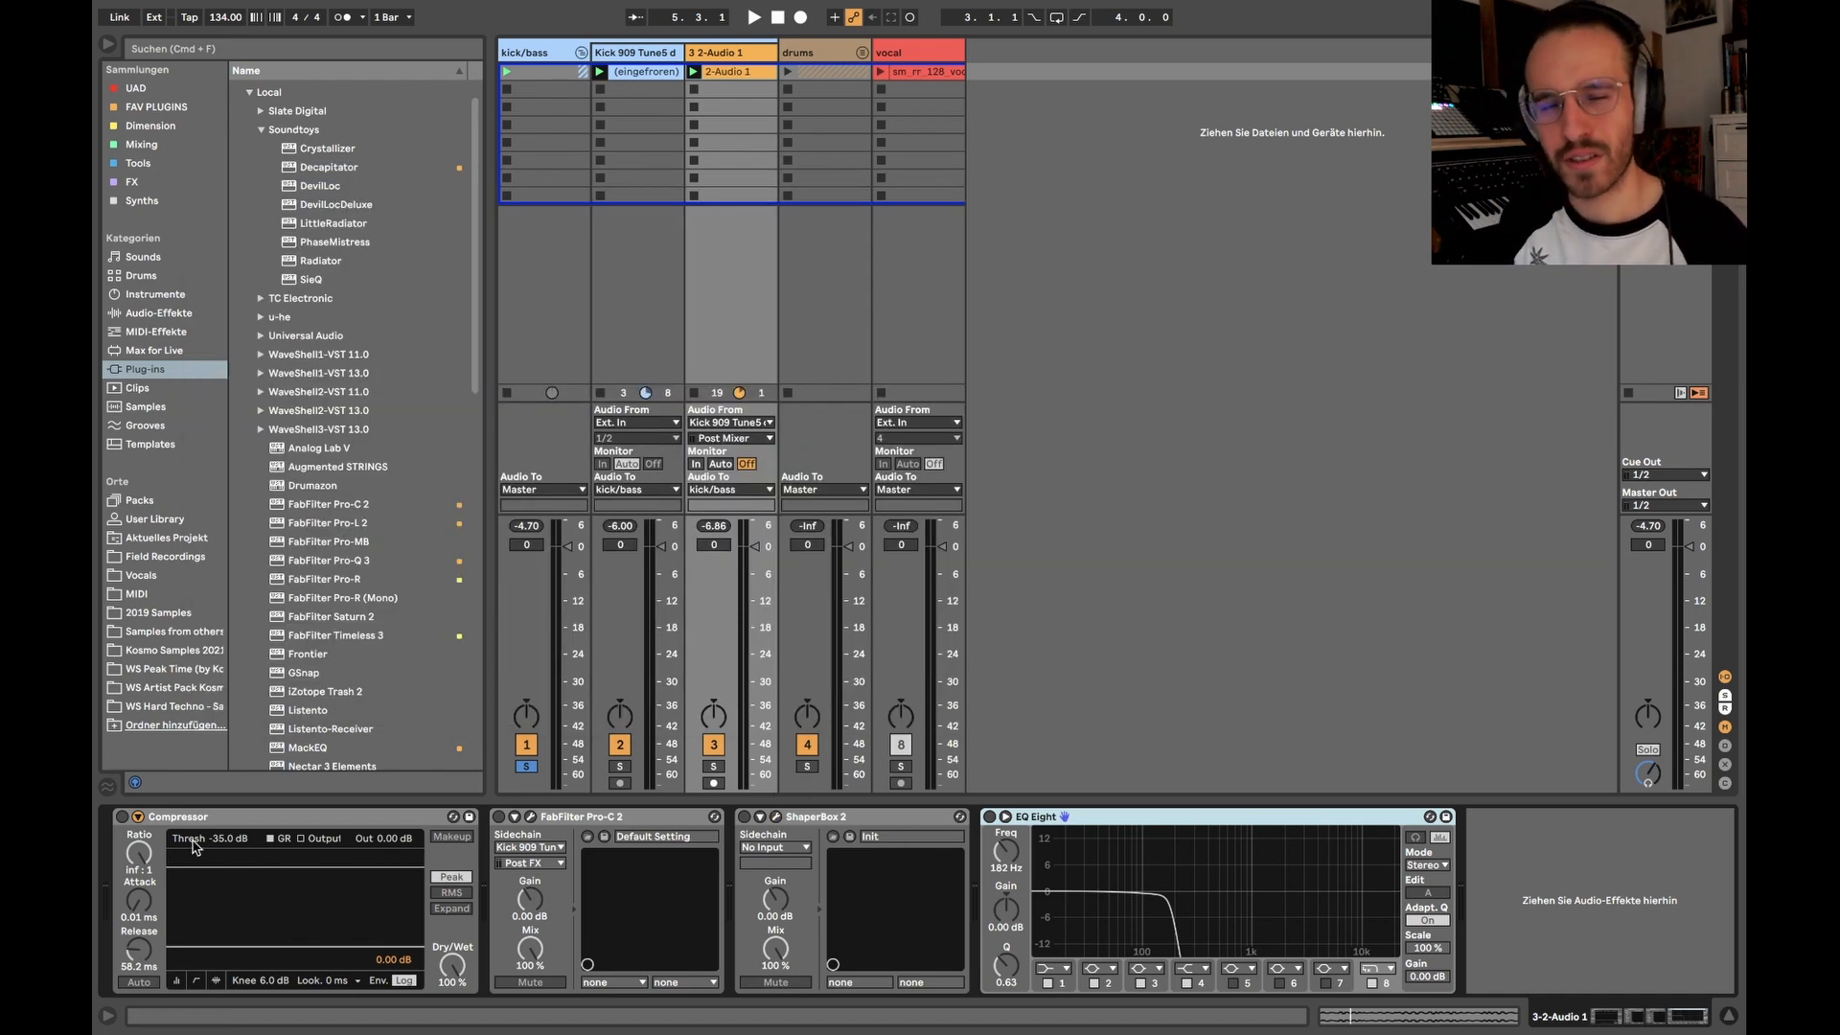